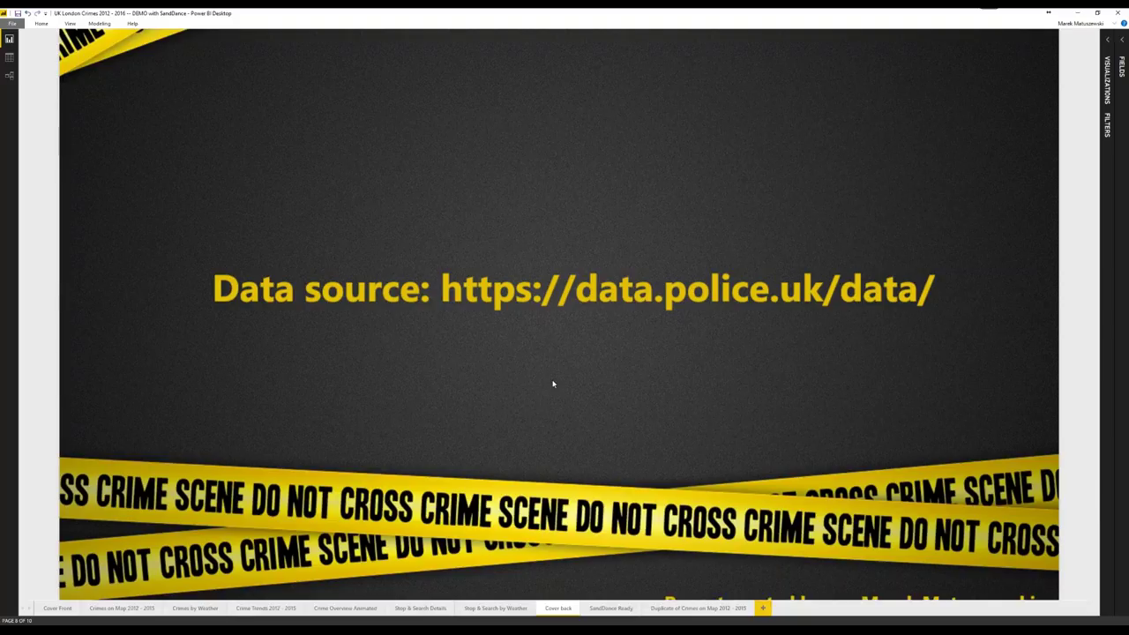
Open the Crimes on Map 2012 - 2015 page, filter by Drugs, Bicycle theft and Burglary in turn, and clear the filter.
left_click(124, 608)
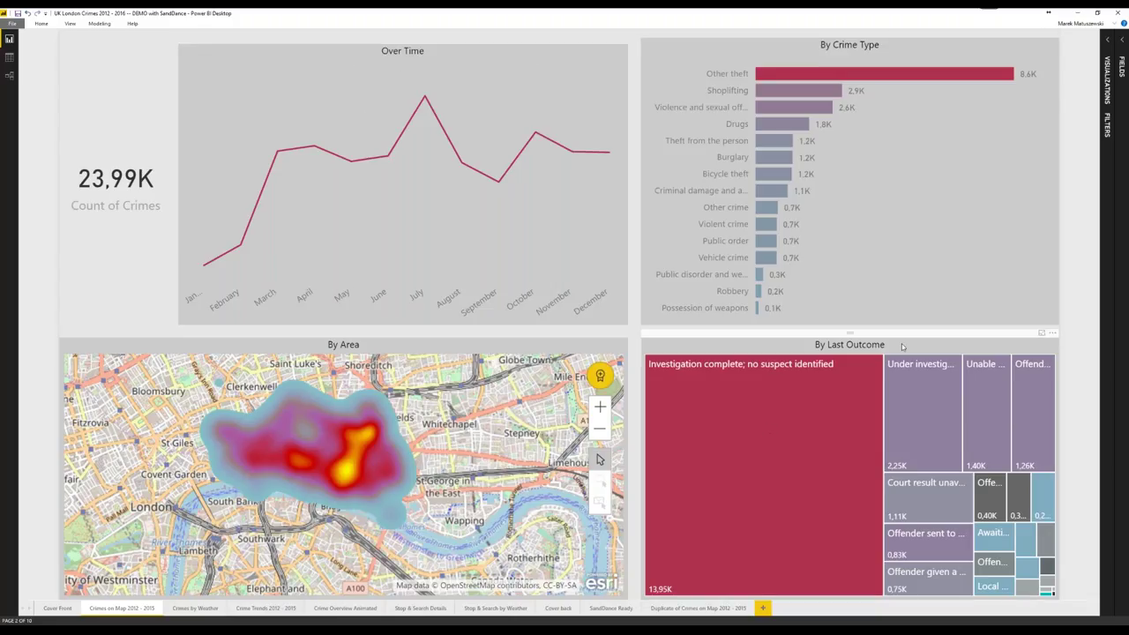
left_click(783, 125)
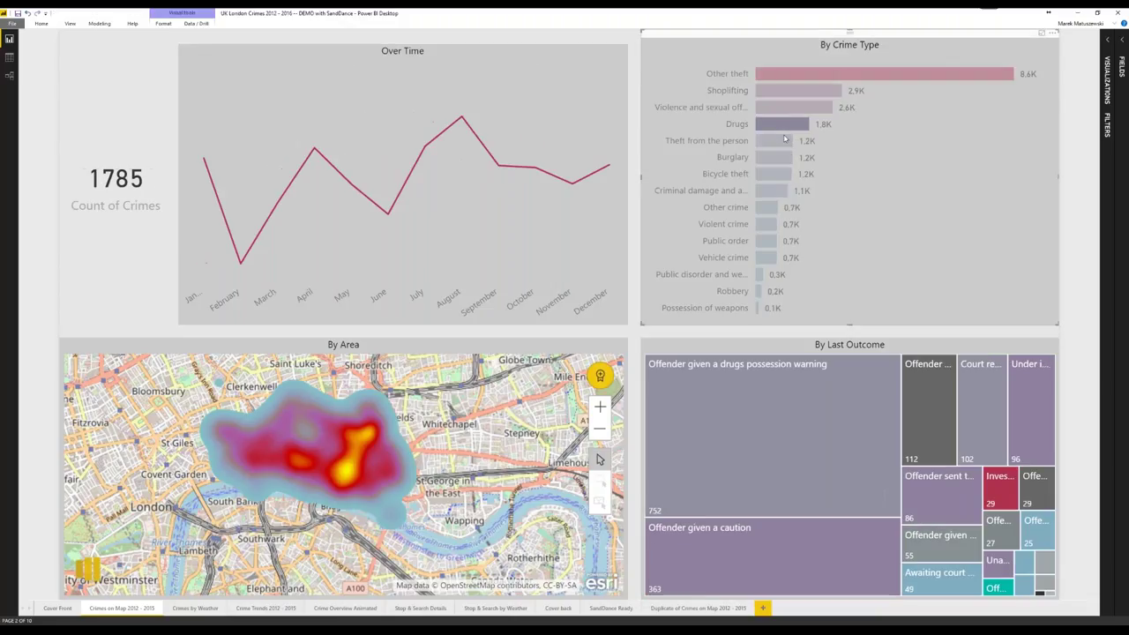
left_click(774, 173)
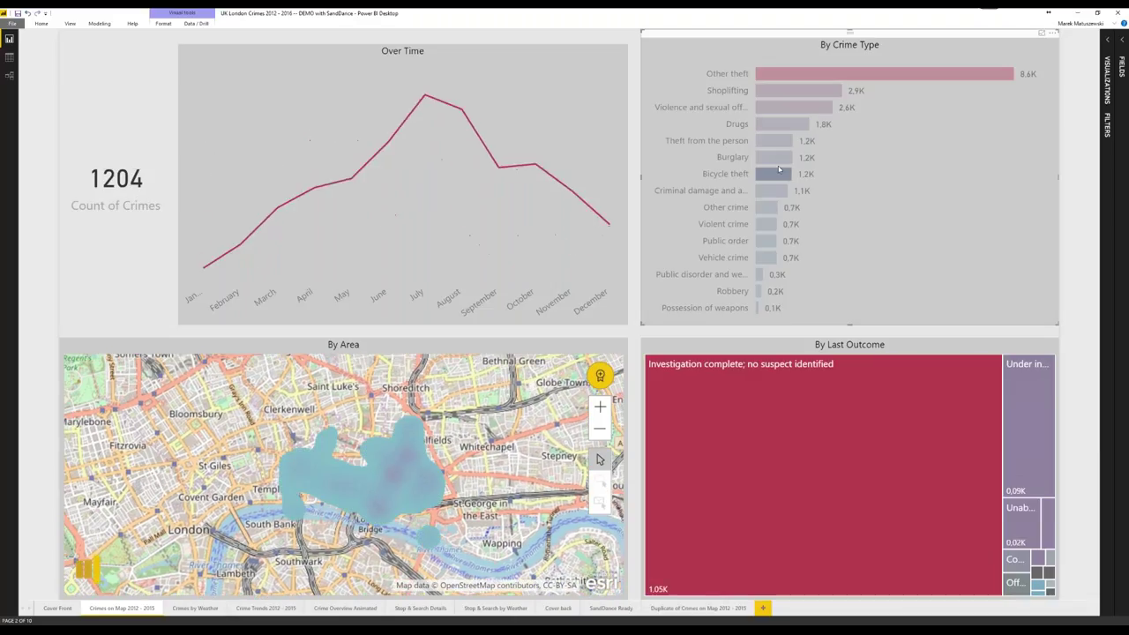
left_click(776, 156)
left_click(776, 156)
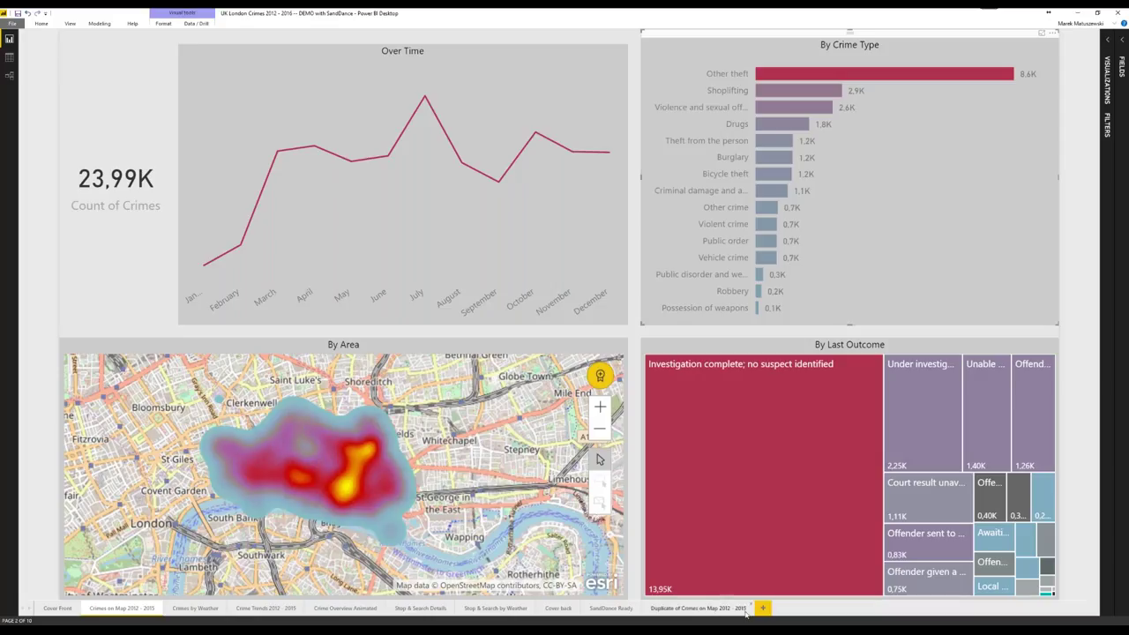
Open the Duplicate of Crimes on Map 2012 - 2015 page and dismiss the storage notice on the By Area map.
left_click(687, 608)
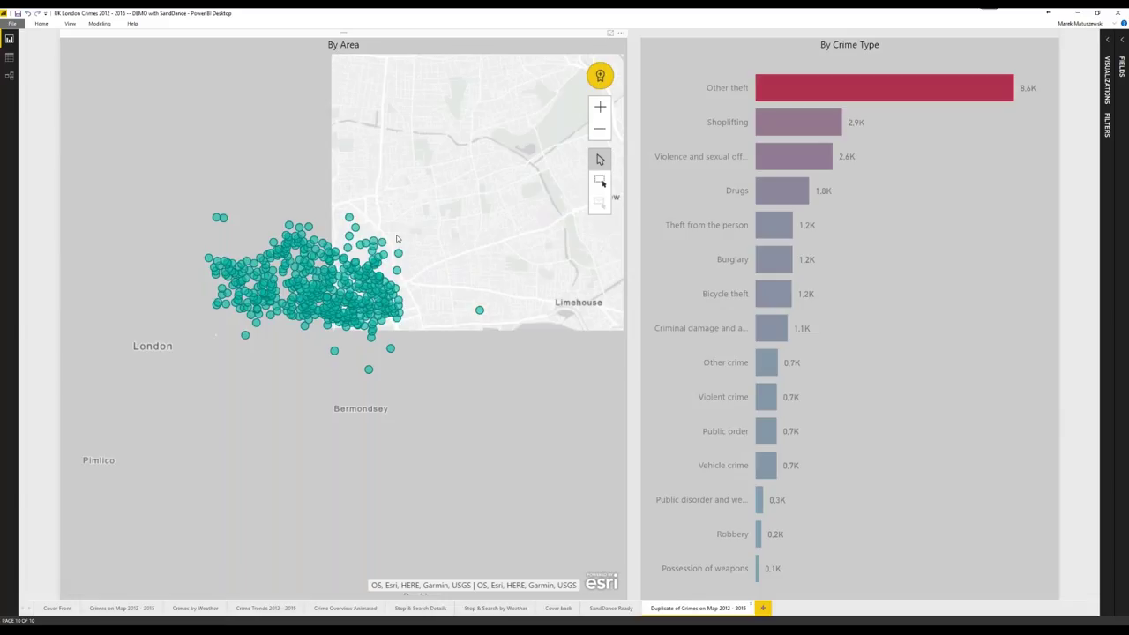
left_click(939, 43)
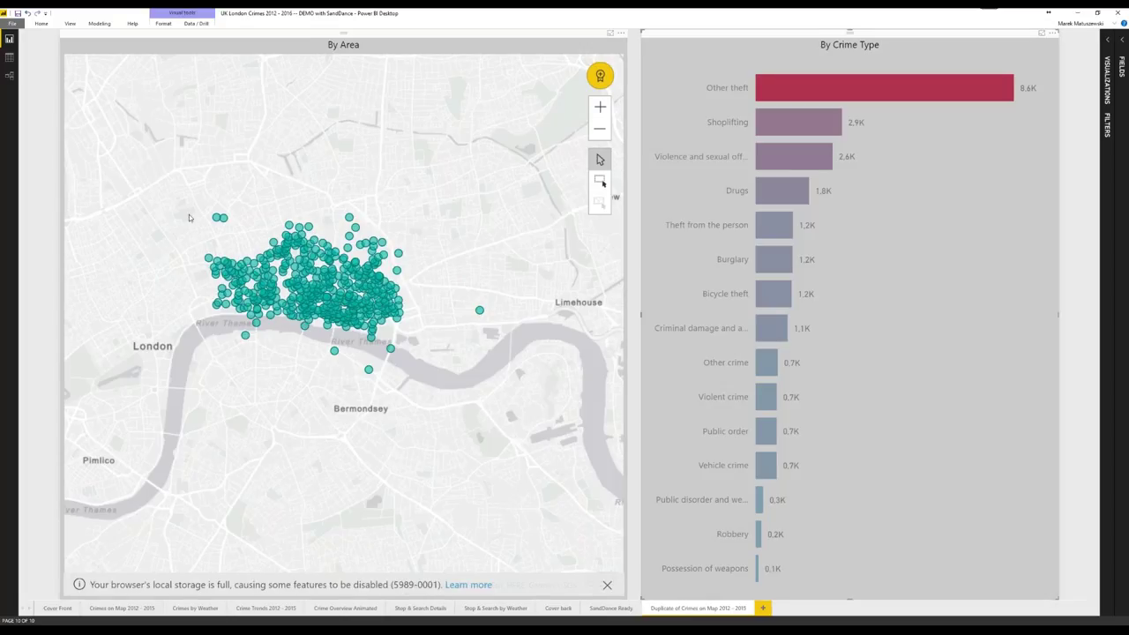
left_click(606, 584)
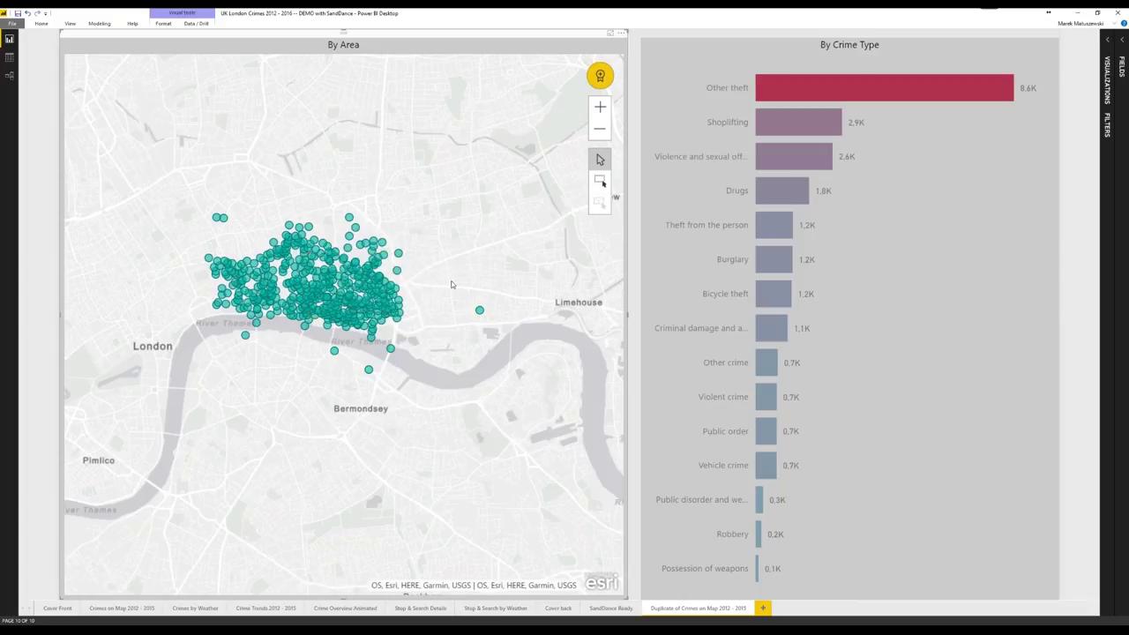
scroll(205, 271, "up", 2)
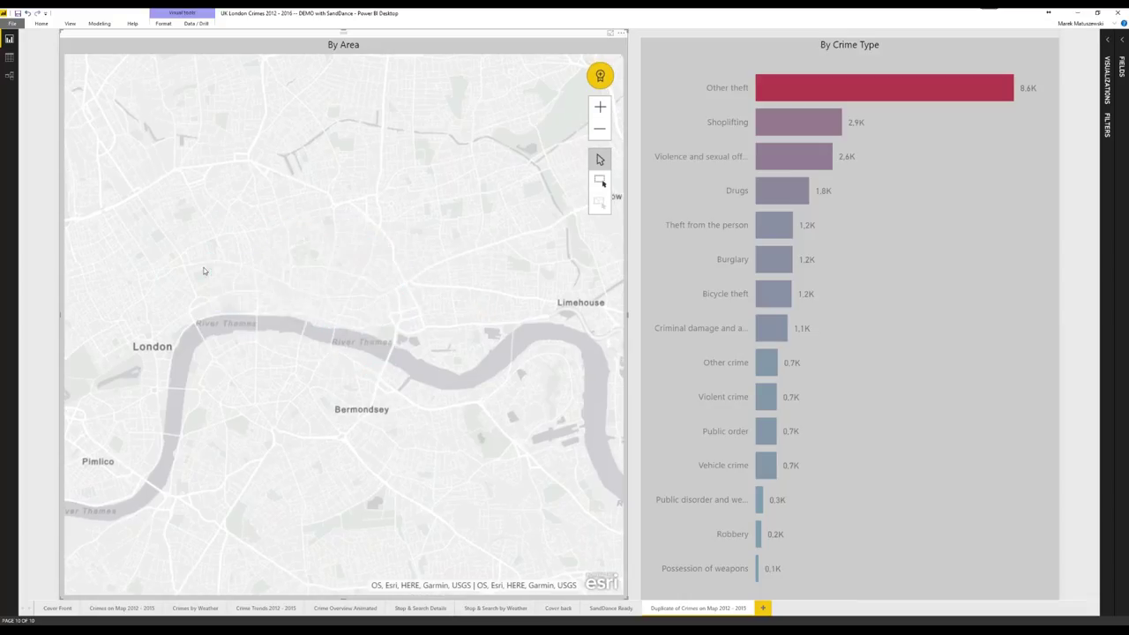
scroll(393, 295, "down", 2)
left_click_drag(393, 295, 347, 323)
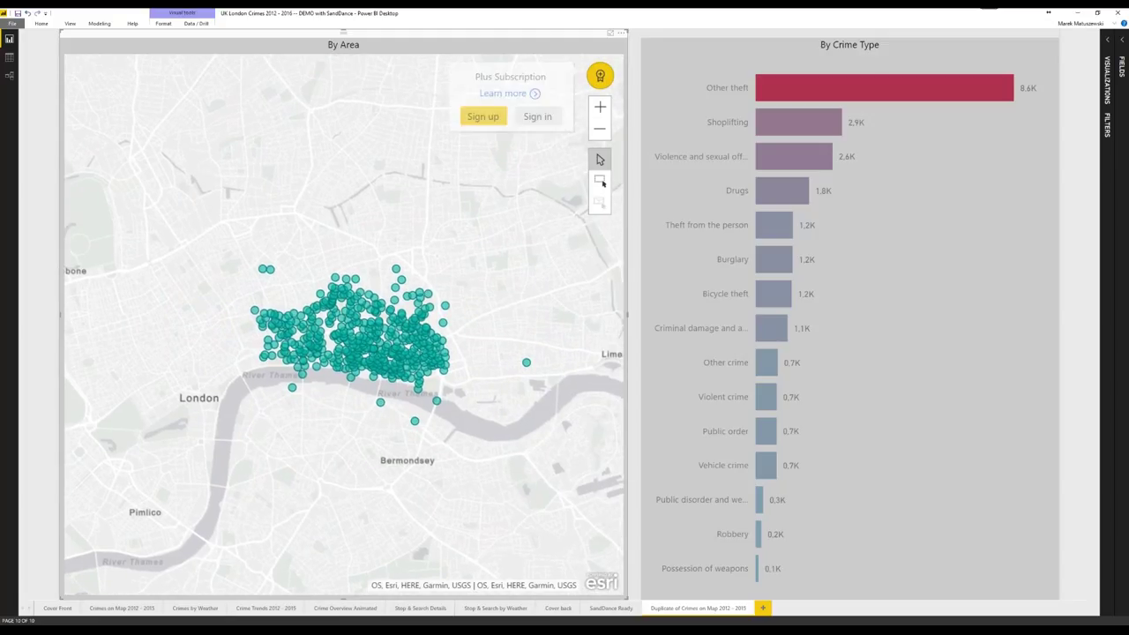
Open the By Area map for editing and set its basemap to OpenStreetMap.
left_click(621, 34)
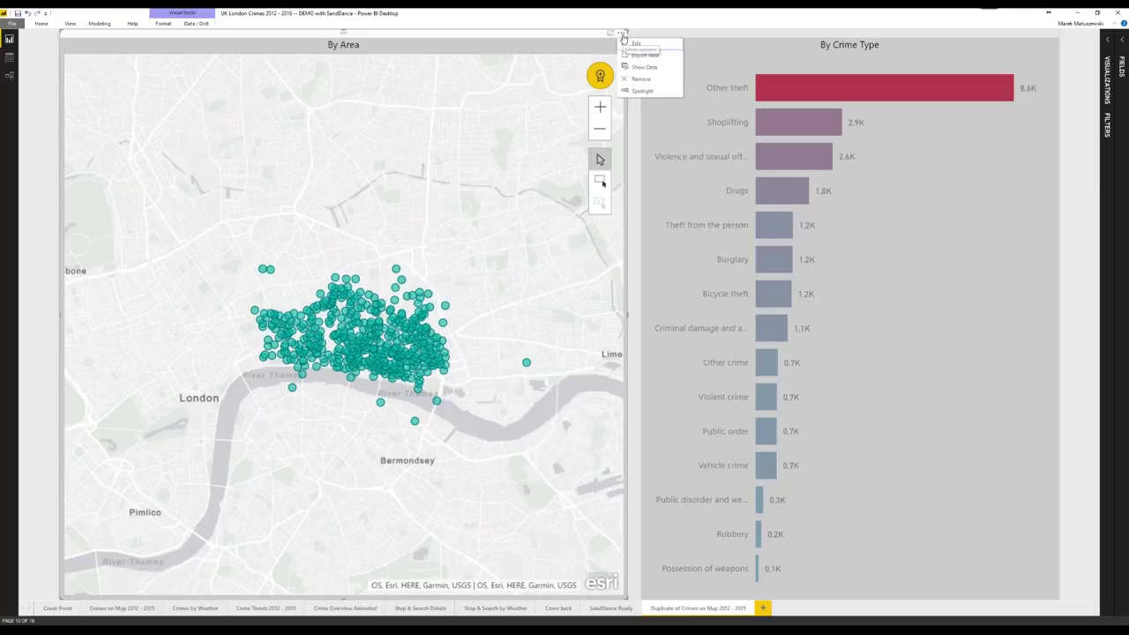
left_click(638, 44)
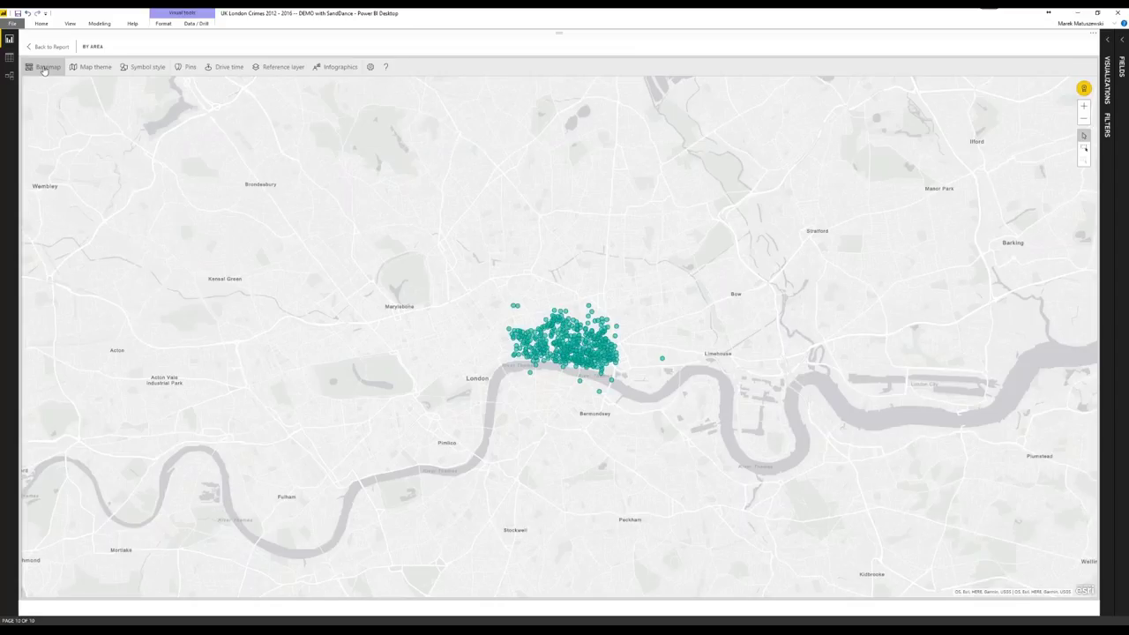
left_click(43, 66)
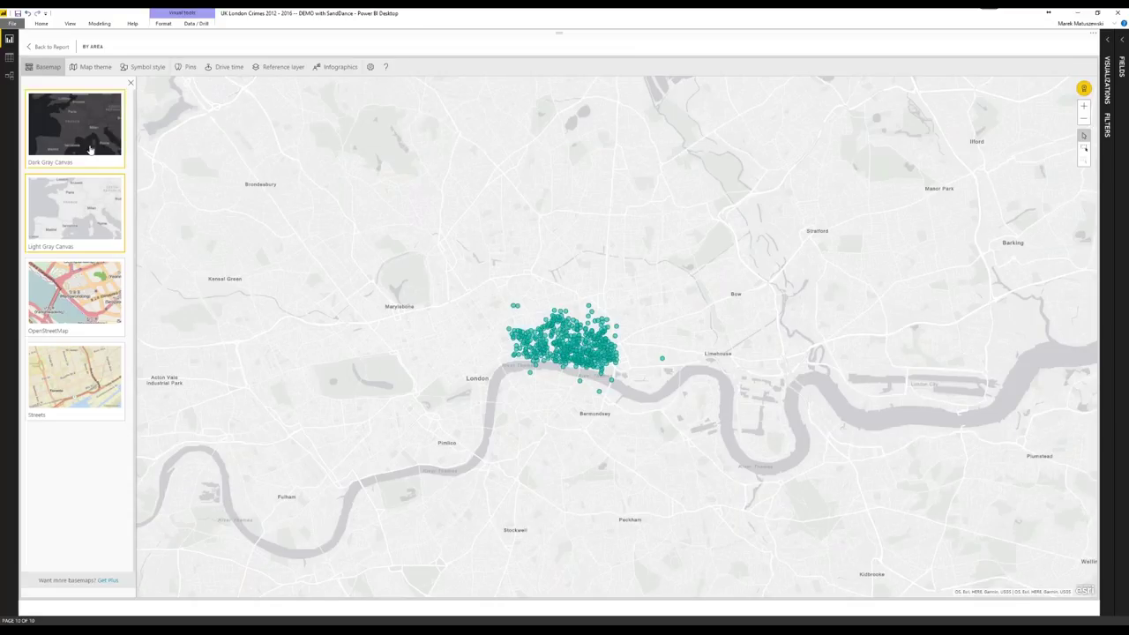
left_click(101, 333)
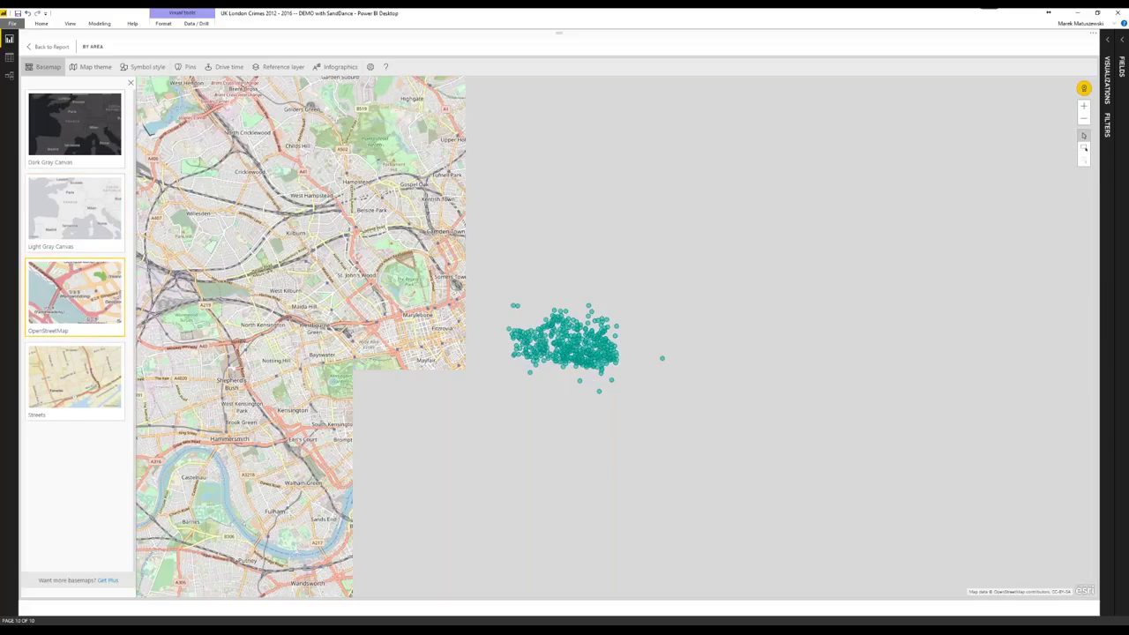
Change the map theme of the crime locations to Heat Map.
scroll(671, 420, "up", 5)
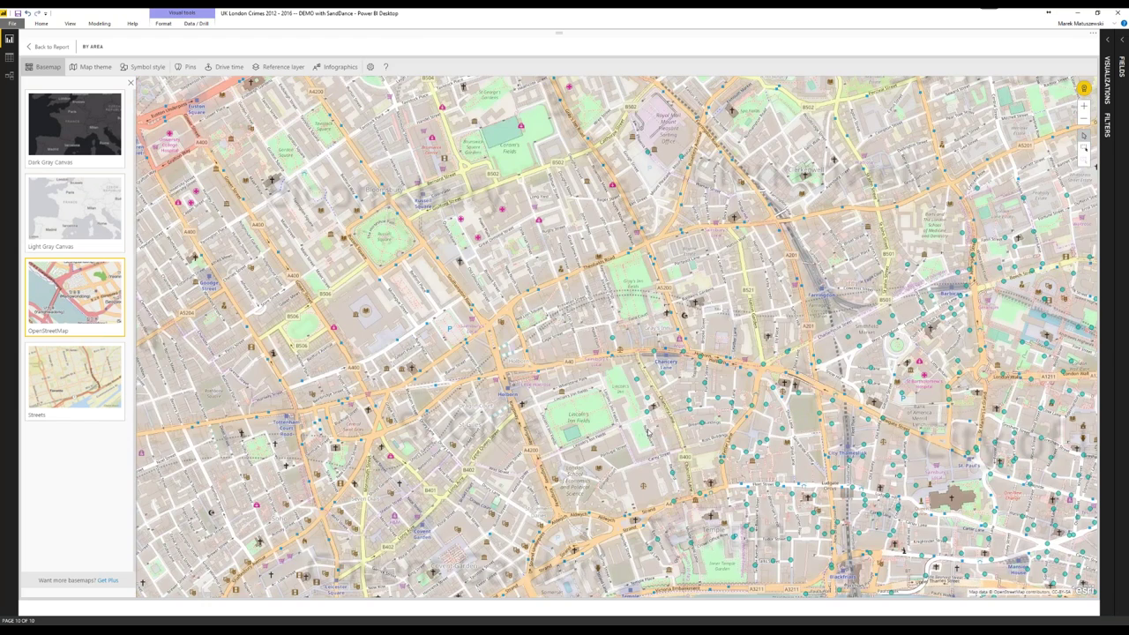
left_click_drag(648, 431, 550, 380)
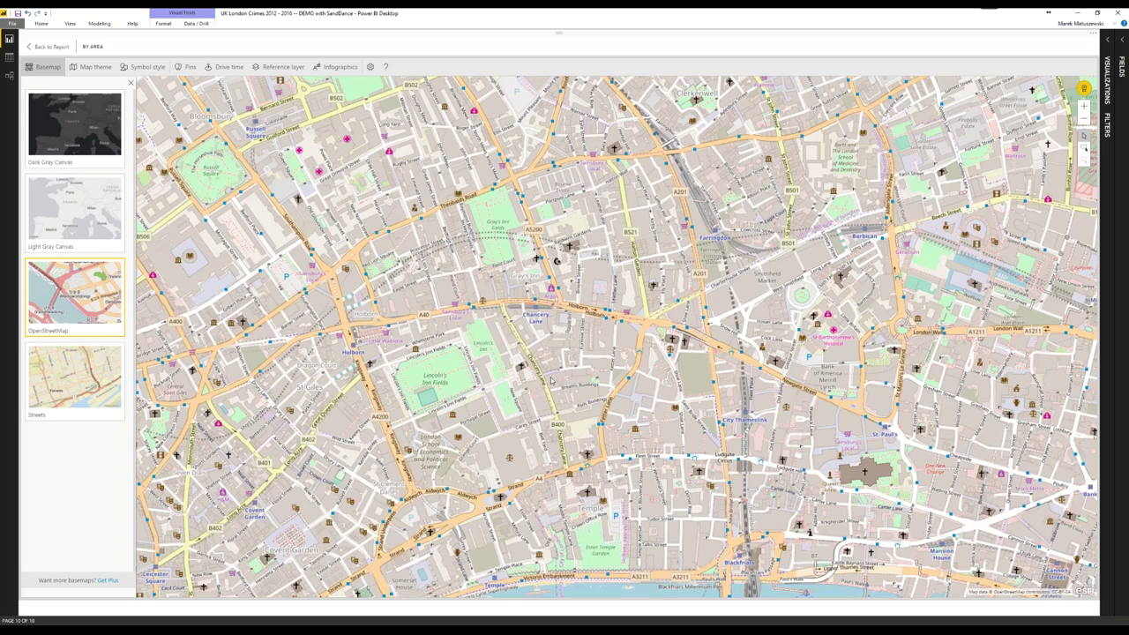
scroll(641, 385, "up", 2)
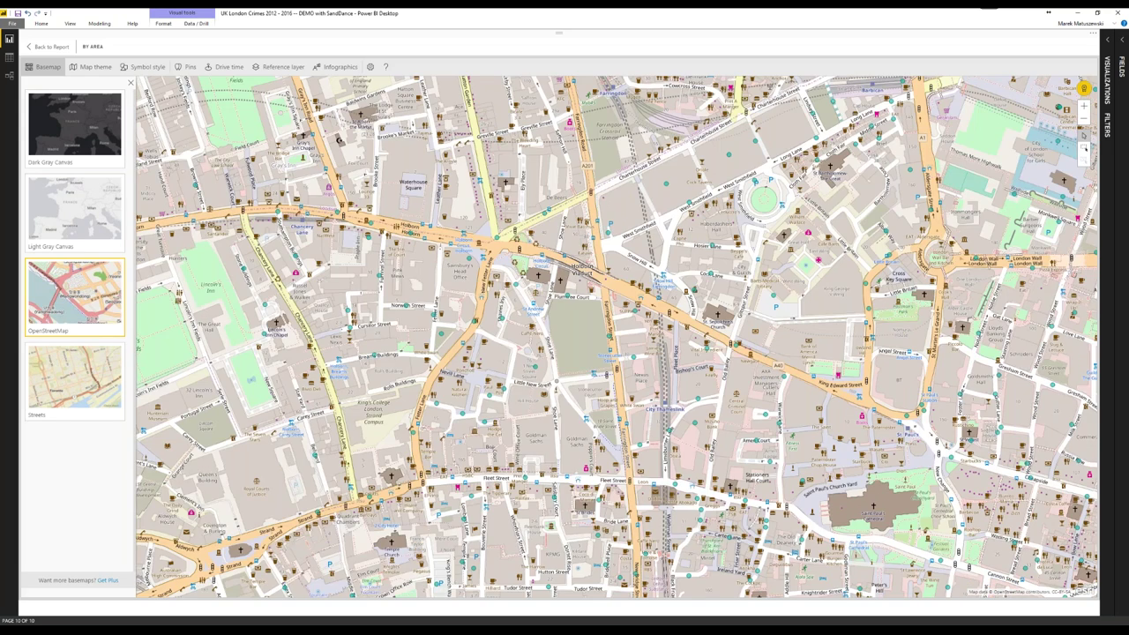
scroll(569, 368, "down", 2)
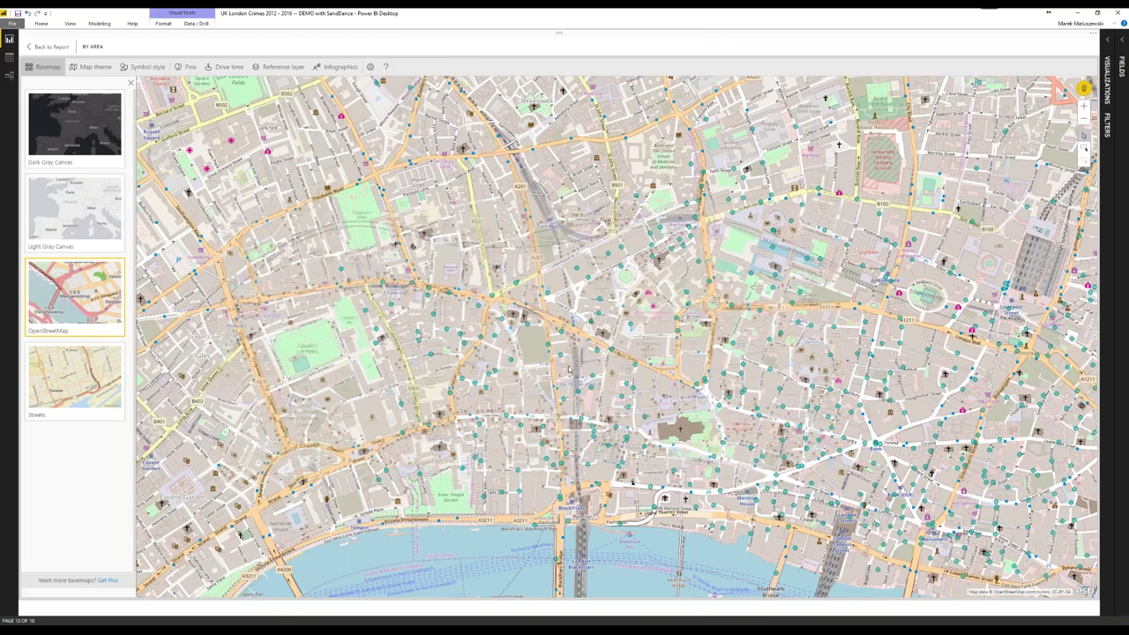
left_click_drag(569, 369, 448, 397)
scroll(208, 139, "down", 2)
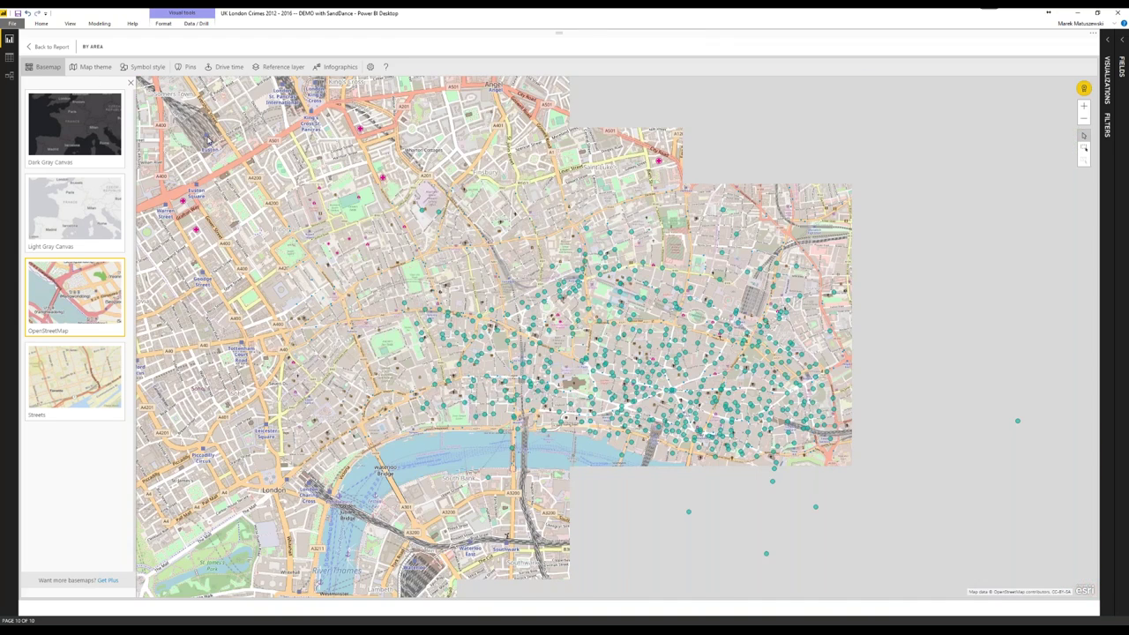
left_click(95, 66)
mouse_move(672, 324)
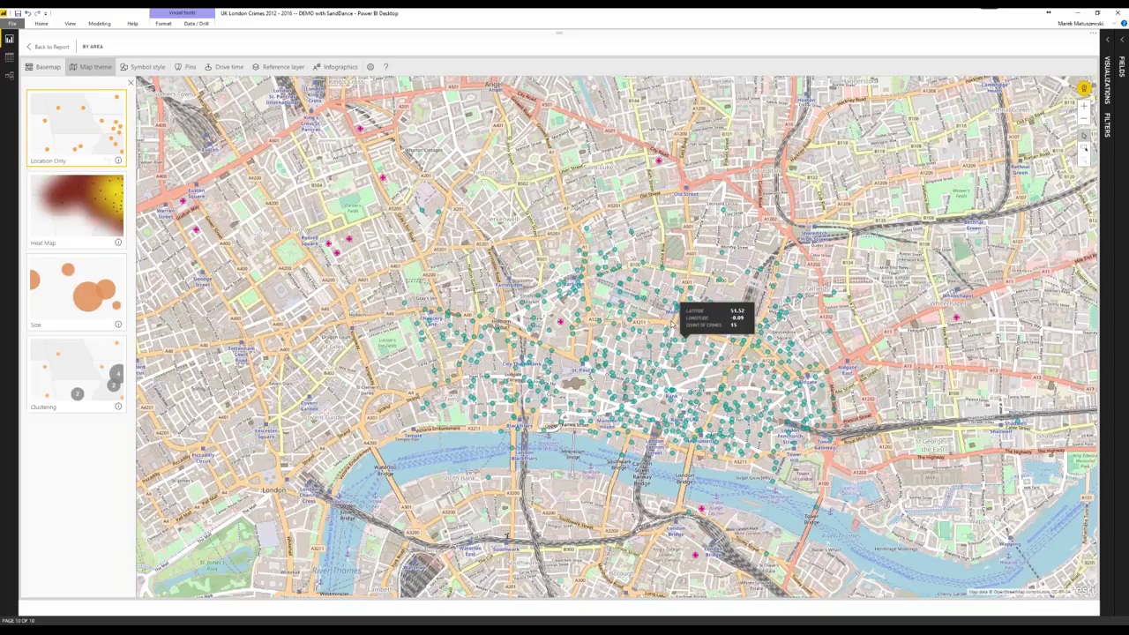
left_click_drag(672, 325, 599, 328)
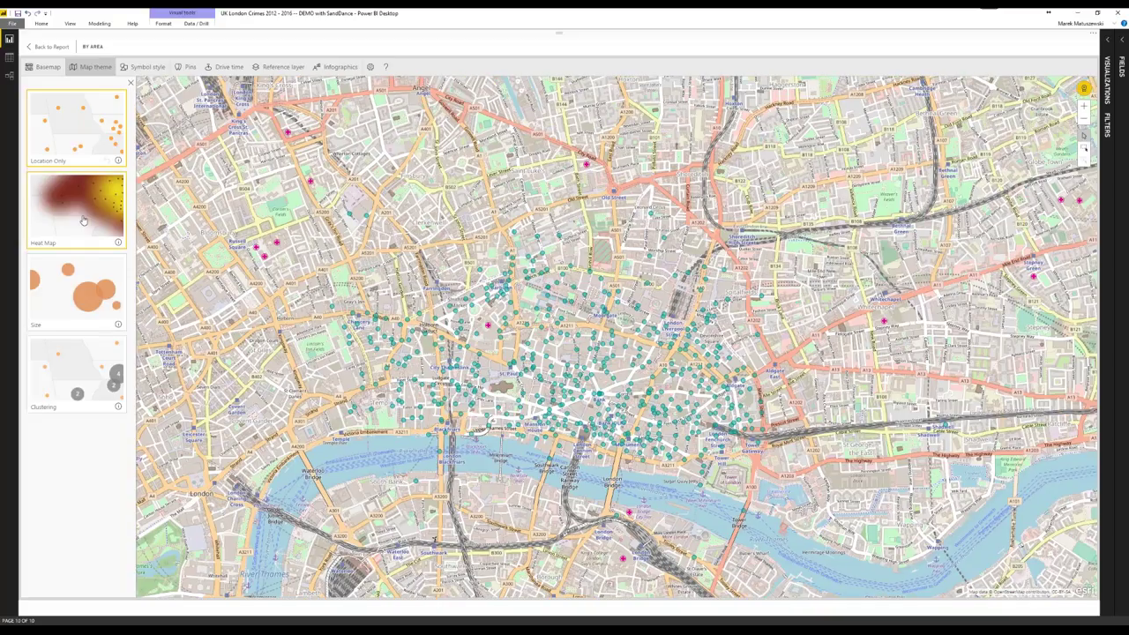
left_click(83, 221)
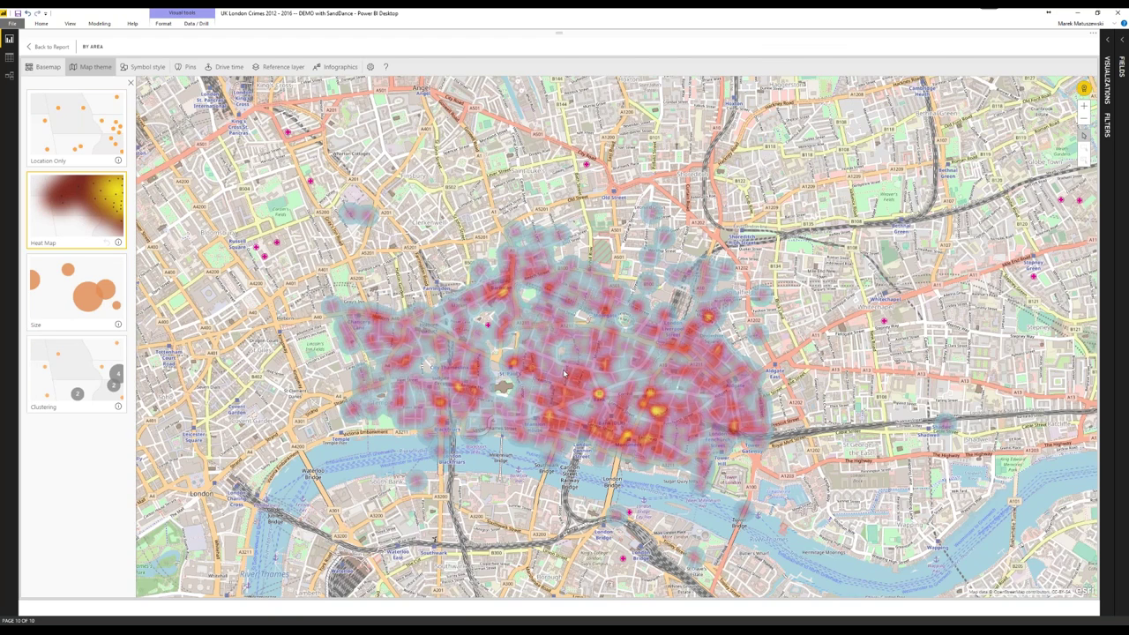
Set the By Area map's theme to Clustering so that nearby crime locations are grouped.
scroll(564, 374, "down", 1)
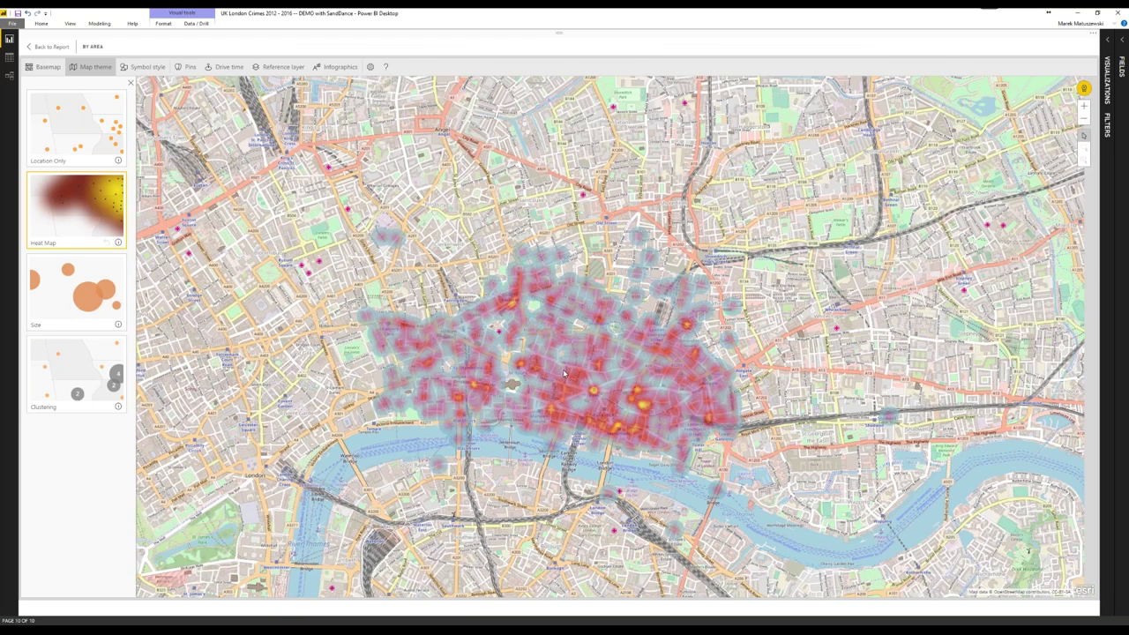
scroll(565, 374, "down", 1)
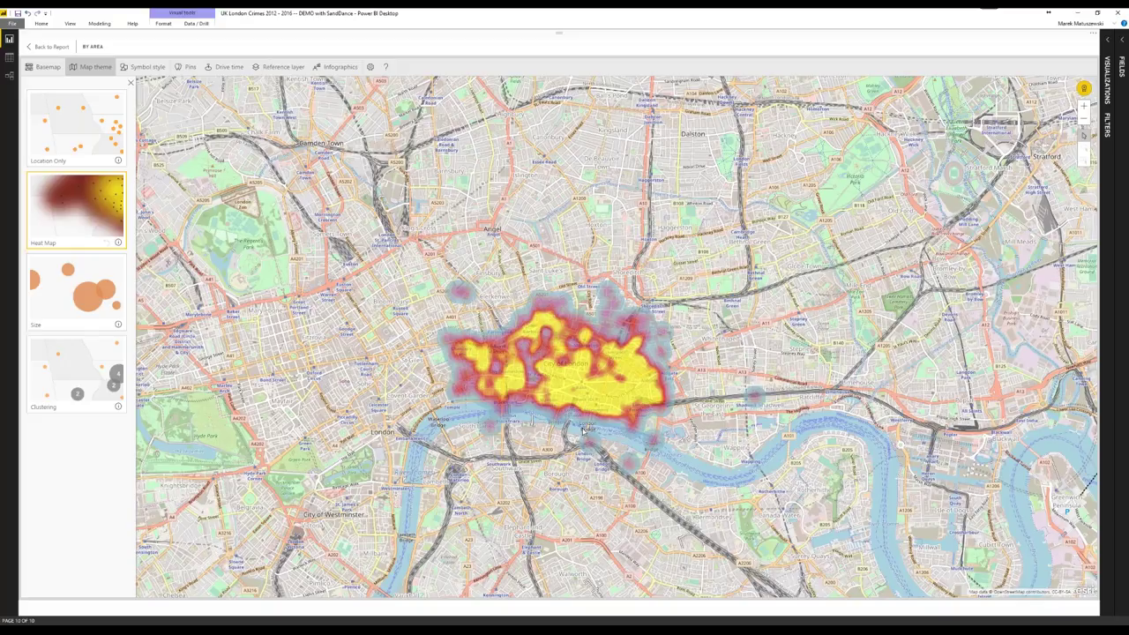
scroll(582, 430, "up", 2)
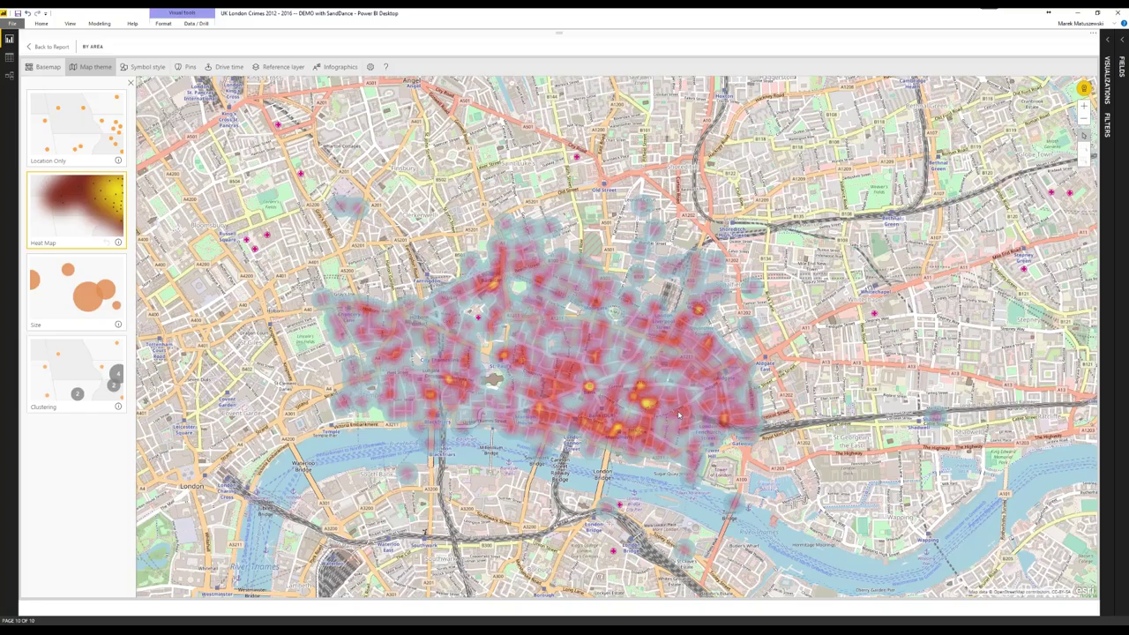
left_click_drag(653, 323, 650, 306)
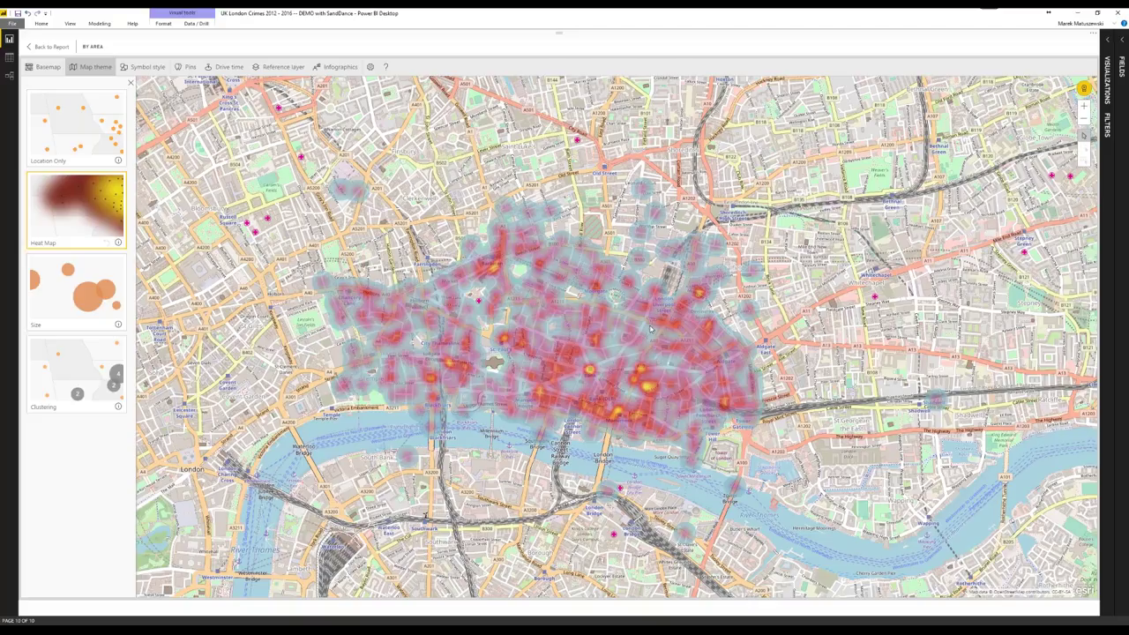
left_click_drag(651, 328, 641, 331)
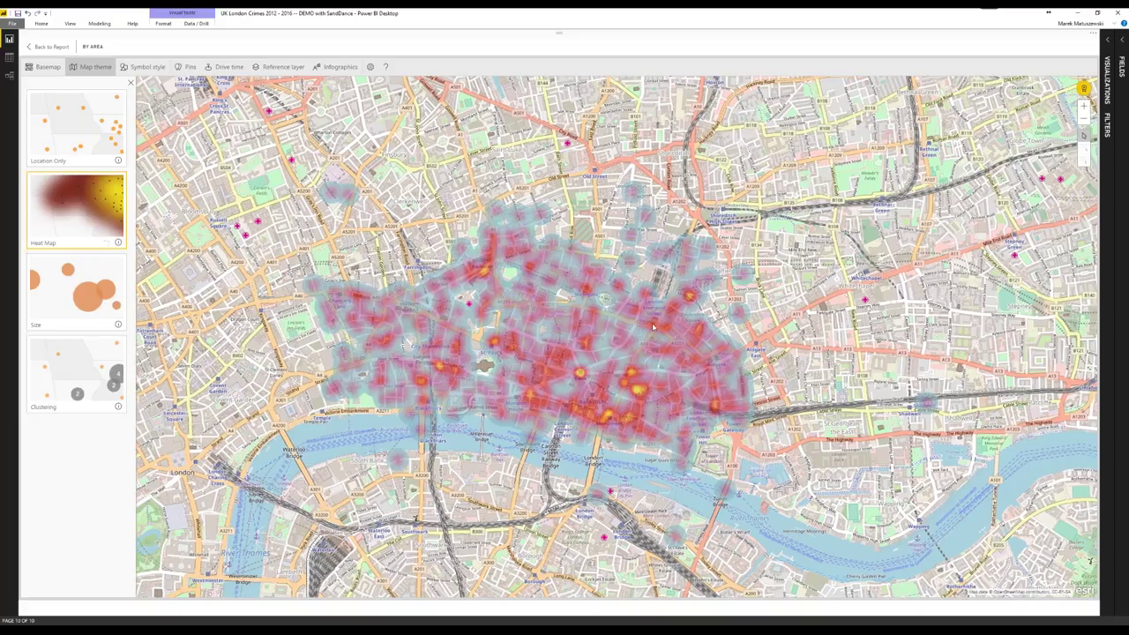
left_click_drag(652, 325, 527, 324)
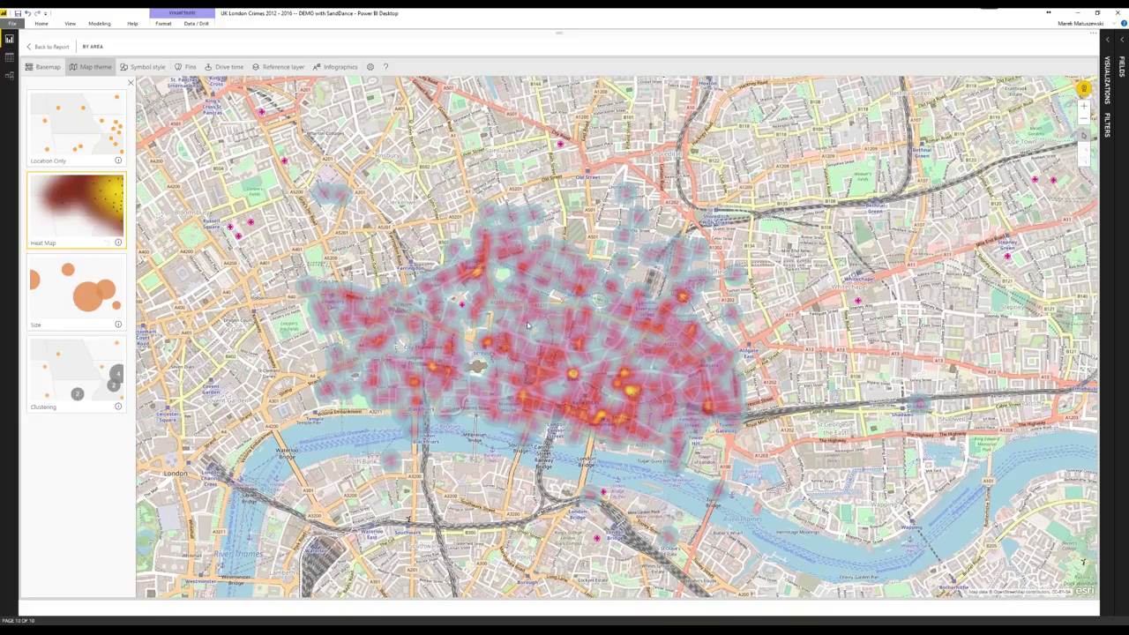
left_click(77, 375)
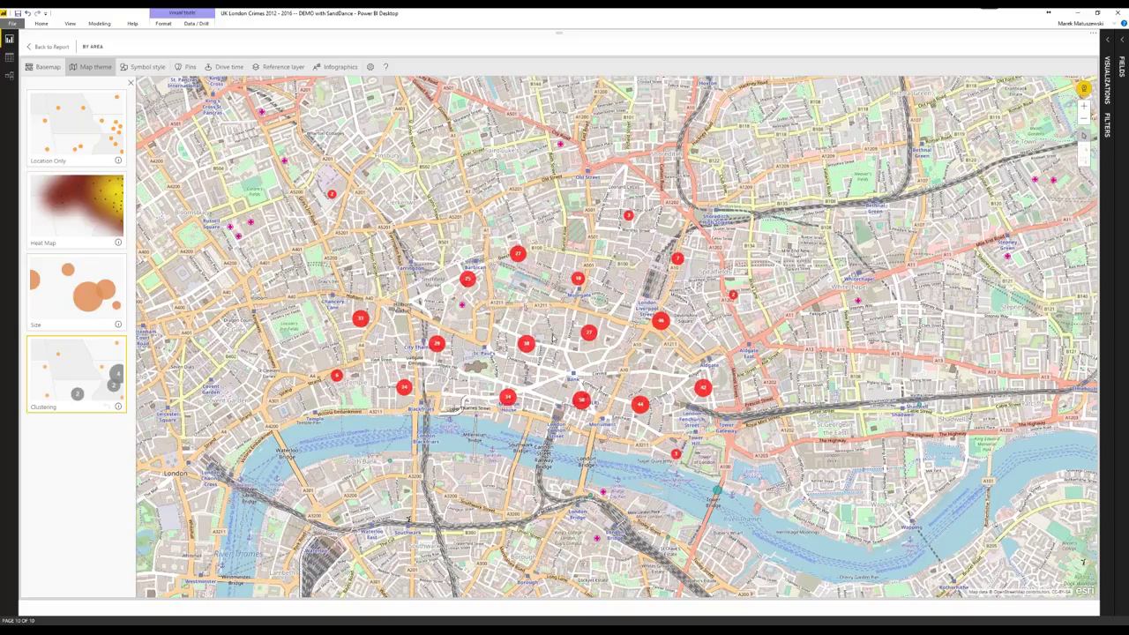
scroll(553, 338, "down", 1)
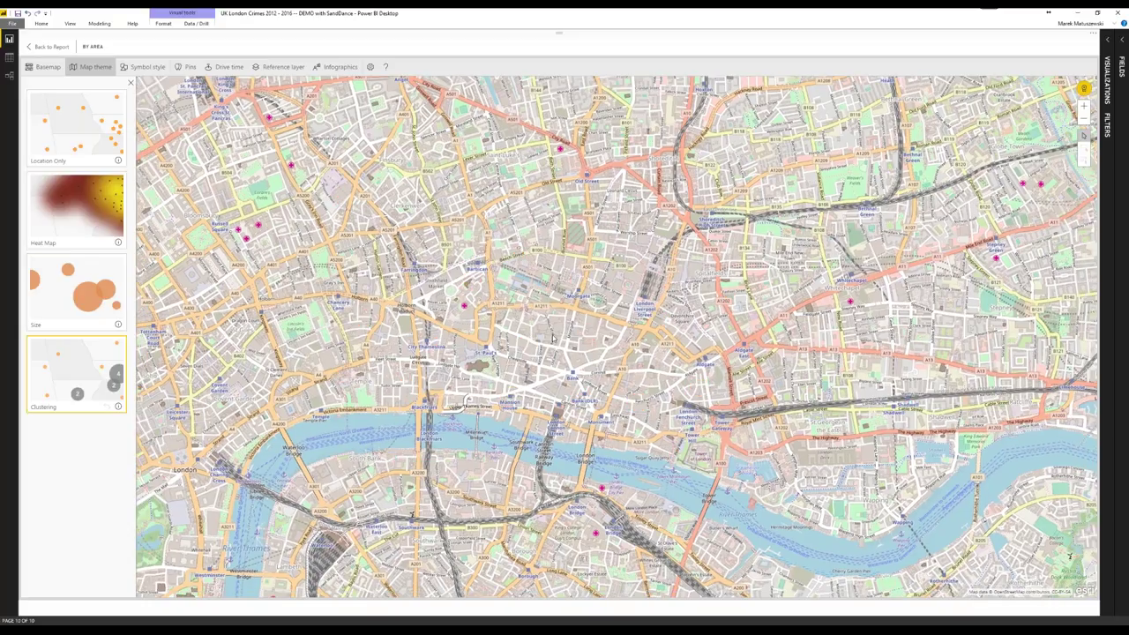
scroll(553, 337, "down", 1)
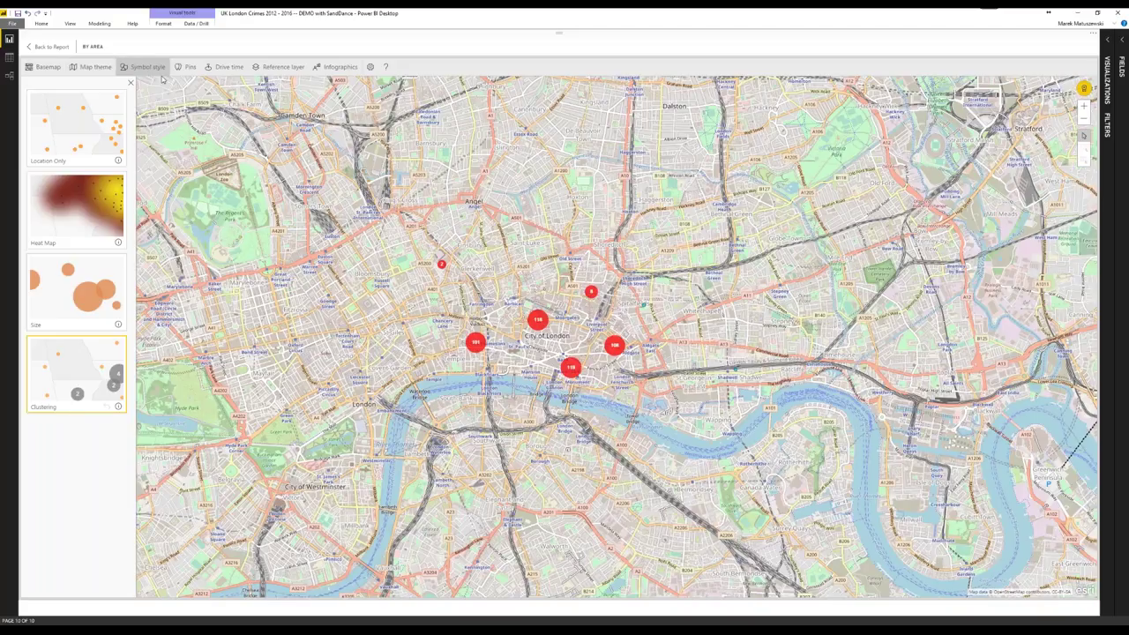
Try a cluster radius of 200 px and a different layer transparency in the map's symbol style.
left_click(147, 70)
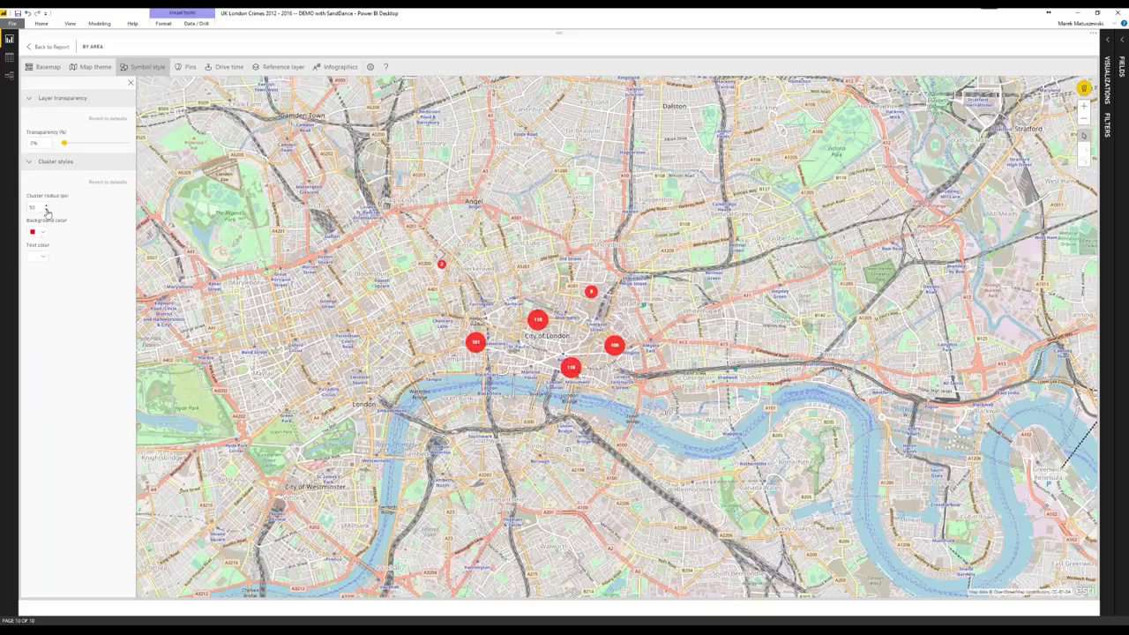
double_click(35, 206)
type("200")
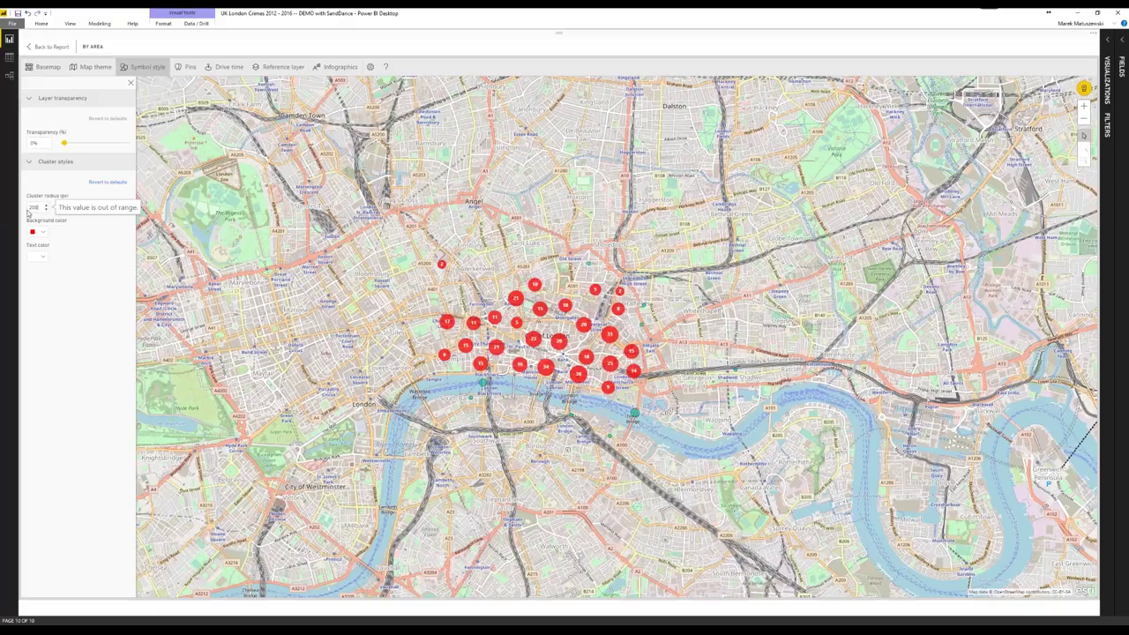
key("Return")
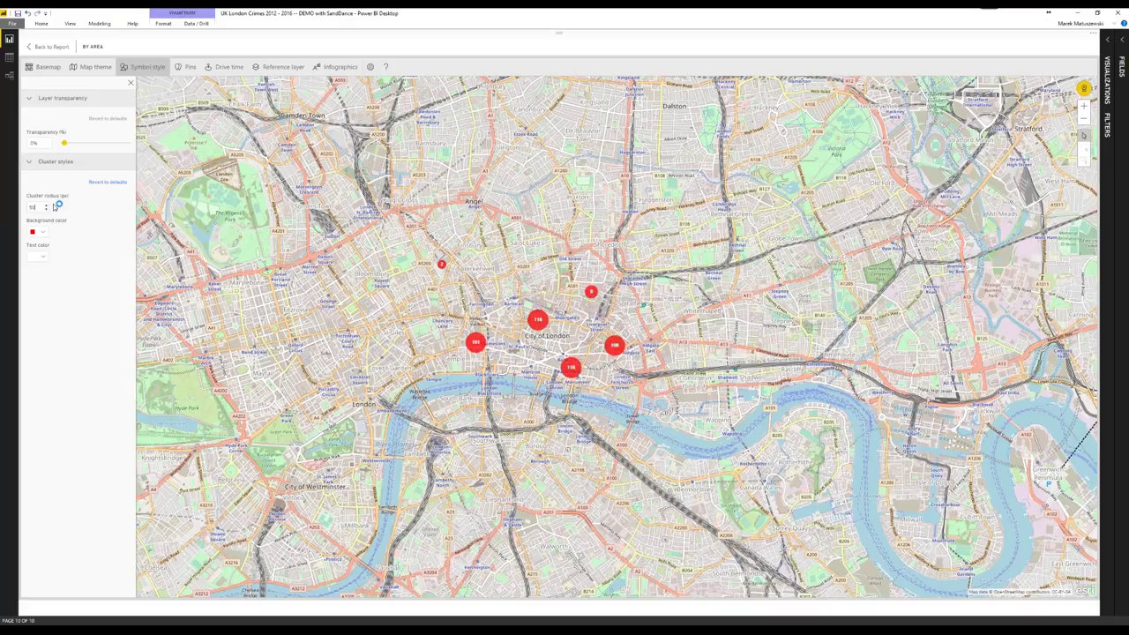
mouse_move(77, 144)
left_mouse_down()
mouse_move(102, 143)
mouse_move(65, 143)
left_mouse_up()
Sign in to the ArcGIS Plus subscription with the existing Microsoft account and dismiss the sign-in notice.
left_click(44, 67)
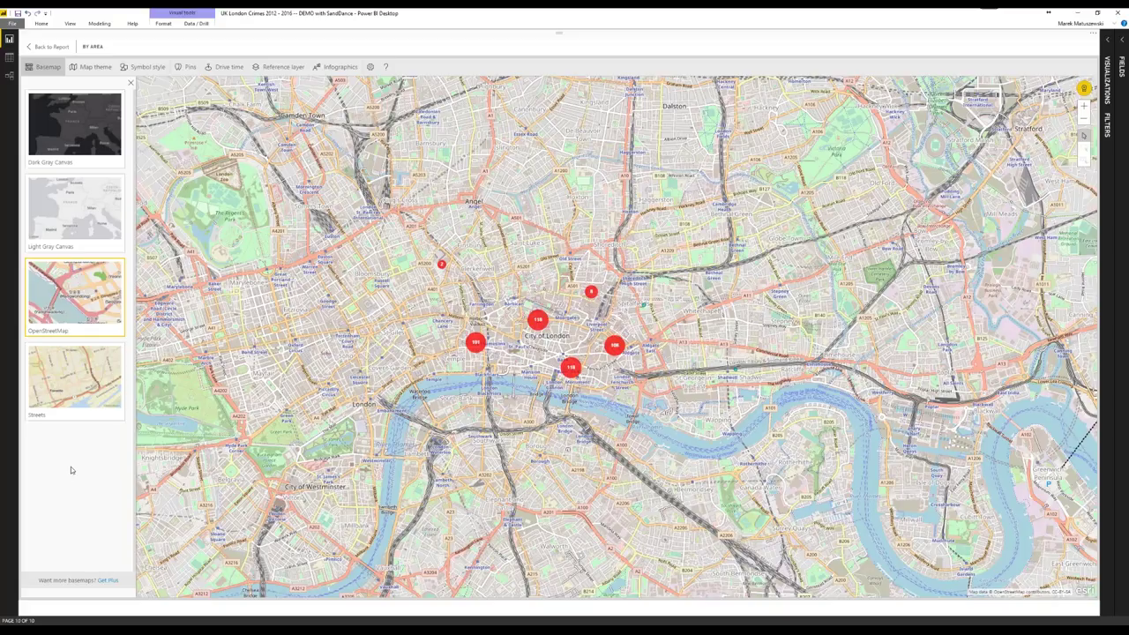
left_click(105, 582)
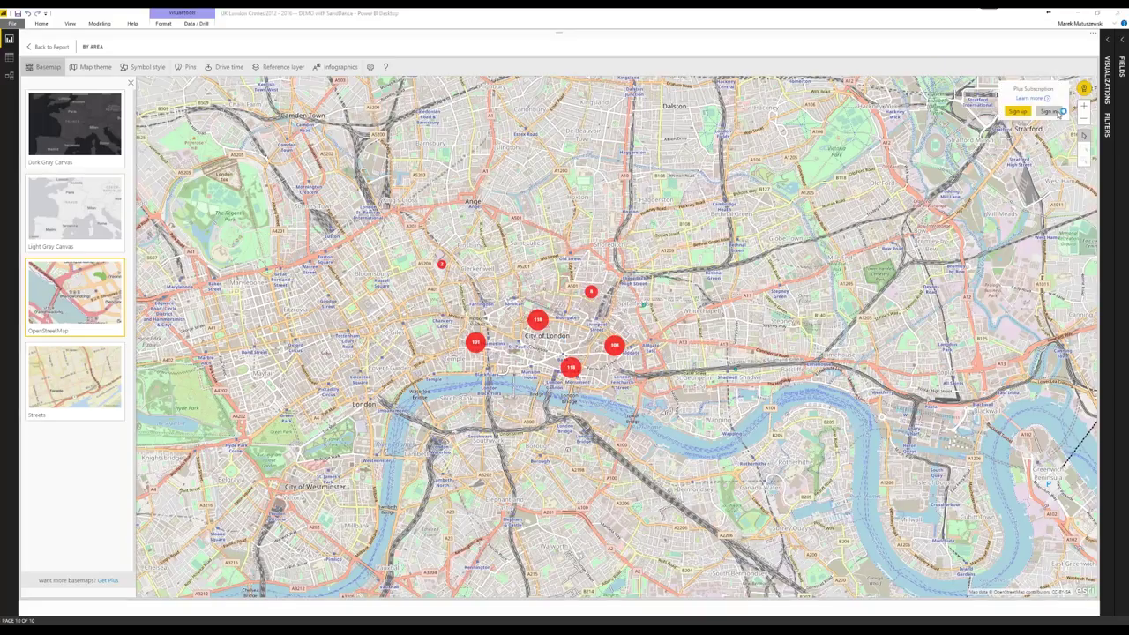
left_click(1049, 111)
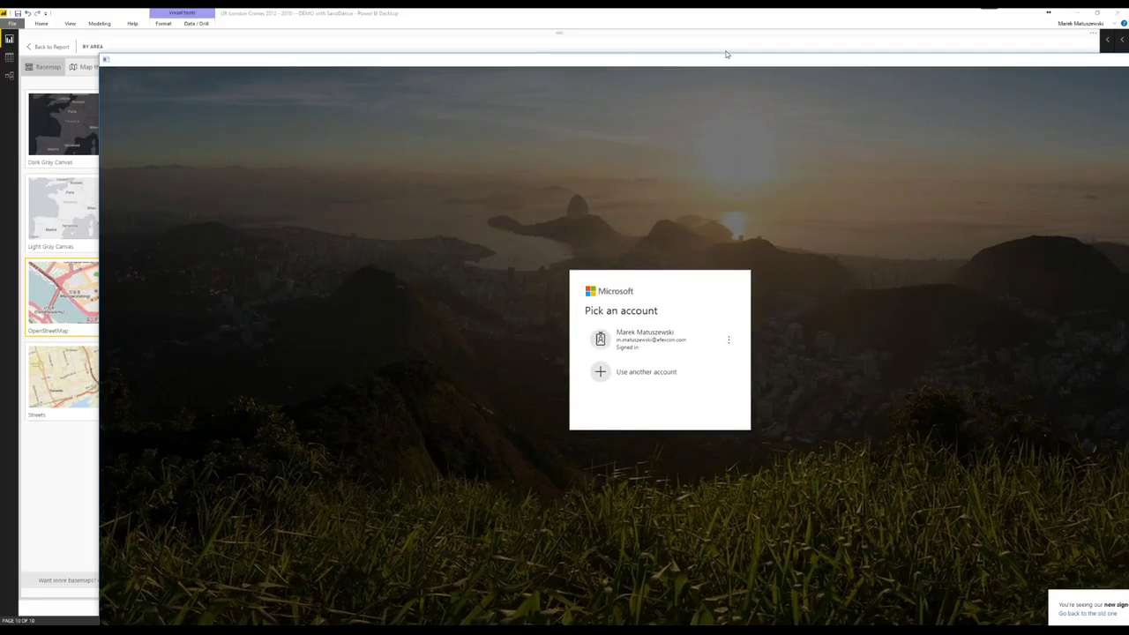
left_click(661, 335)
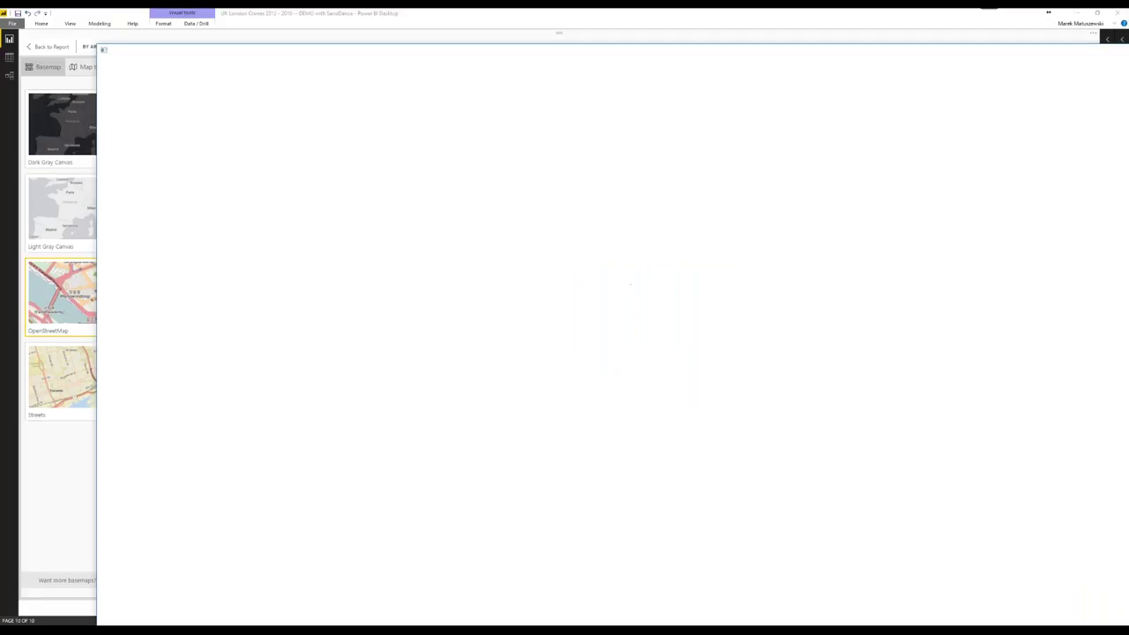
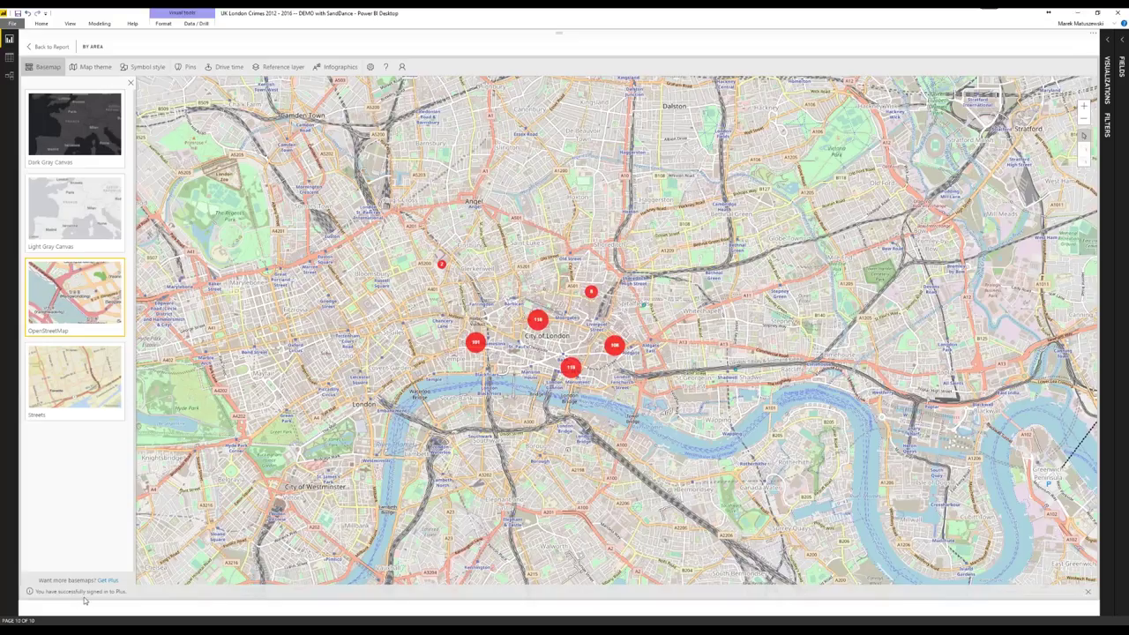
left_click(1089, 593)
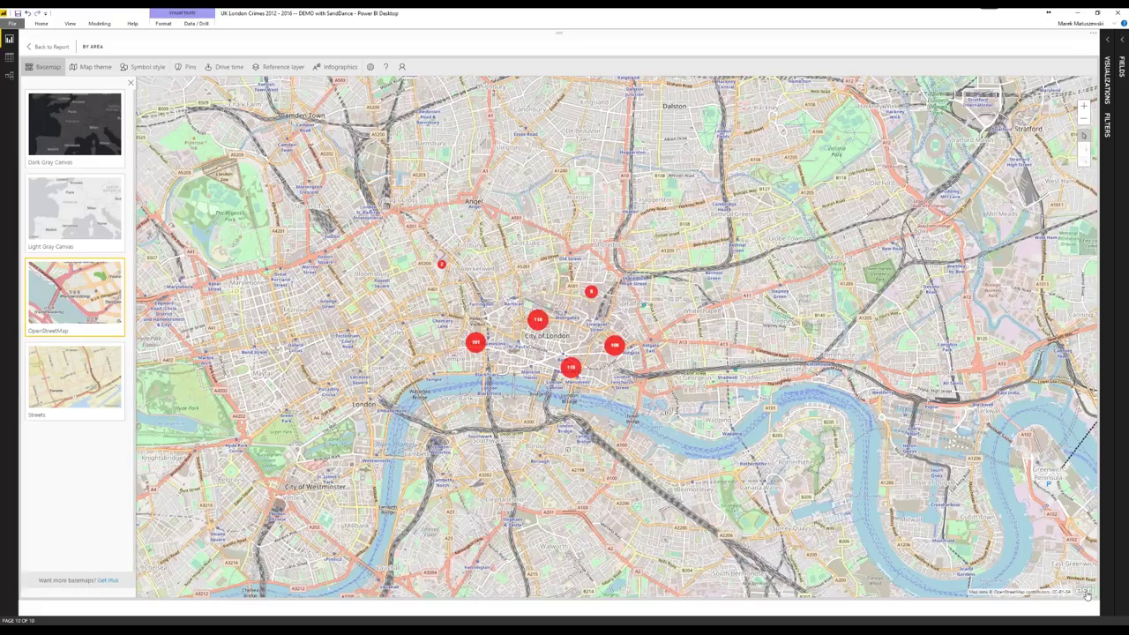
Try the Plus basemap Imagery on the By Area map and inspect the City of London crime clusters on it.
left_click(96, 69)
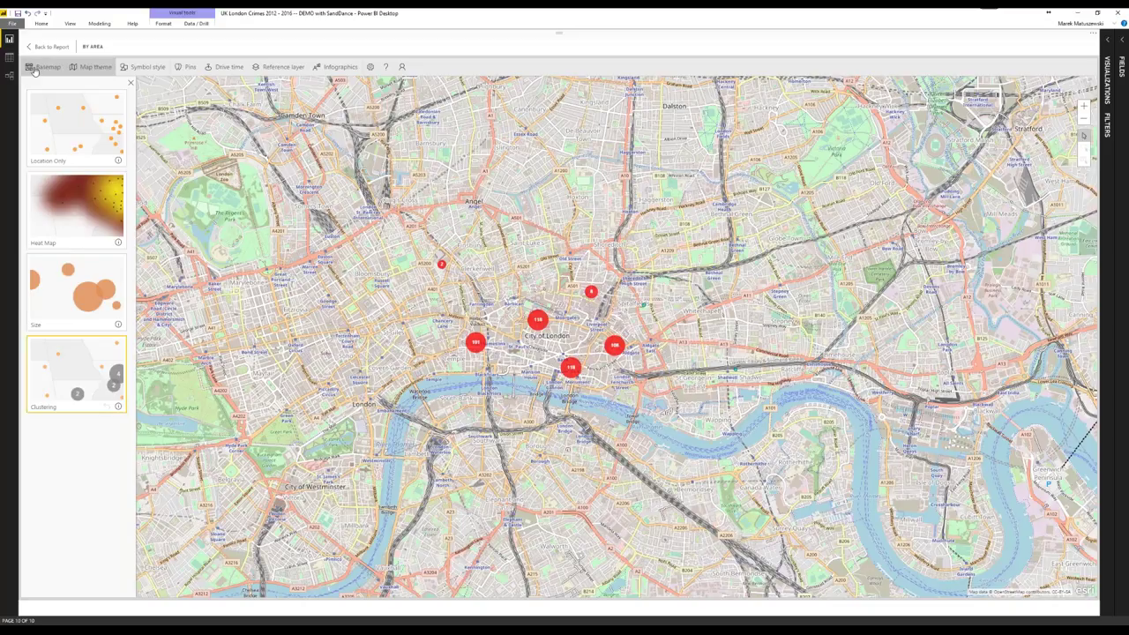
left_click(49, 69)
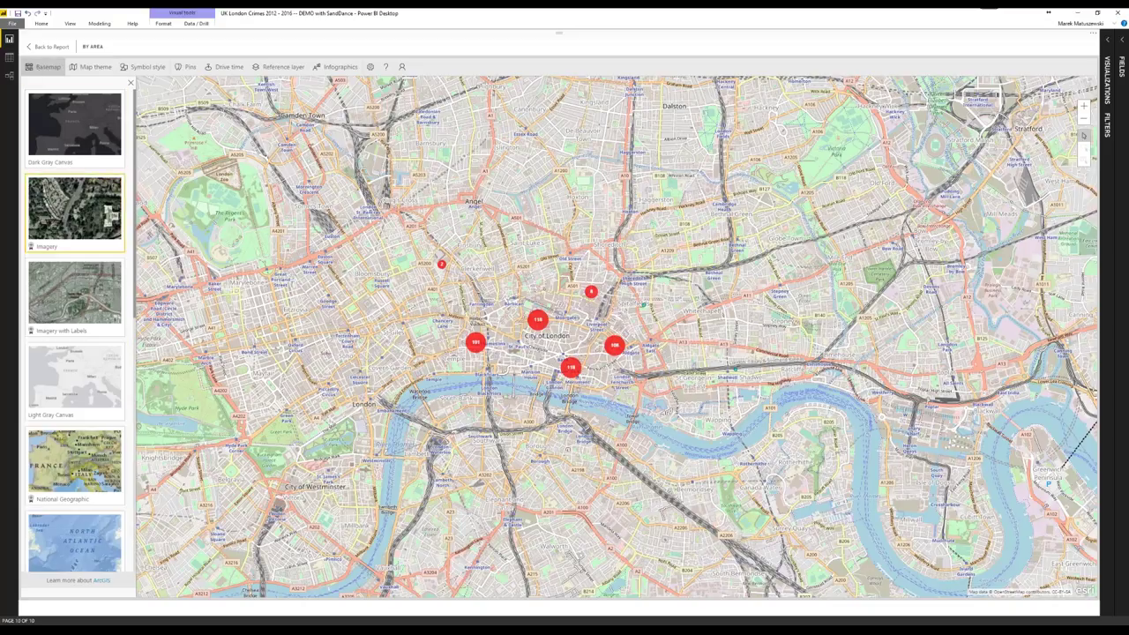
left_click(77, 223)
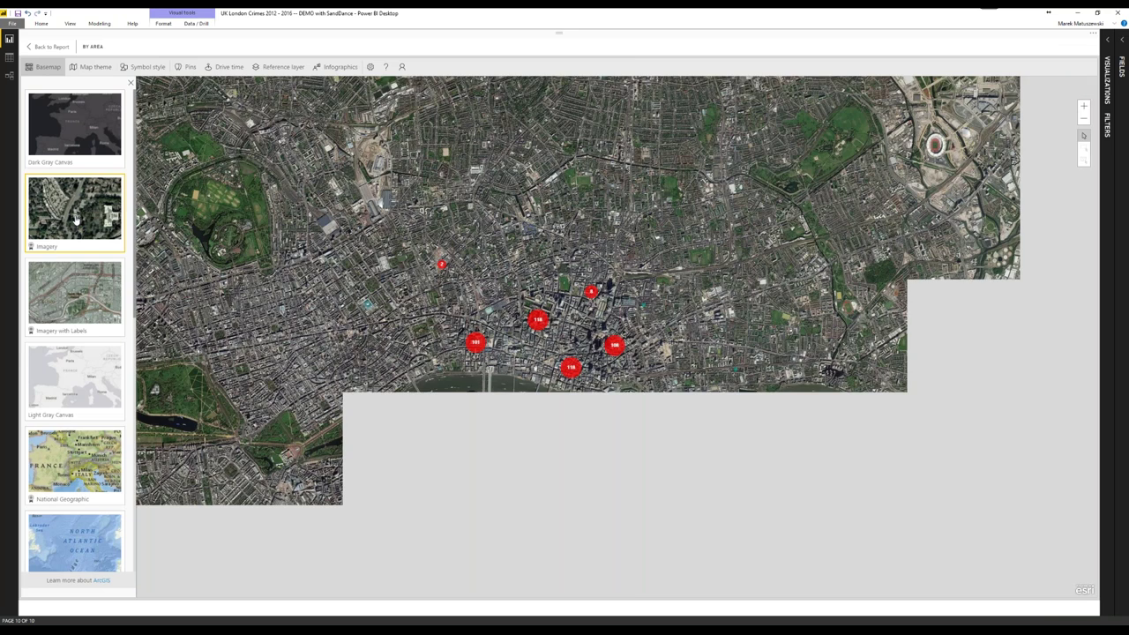
scroll(544, 368, "up", 2)
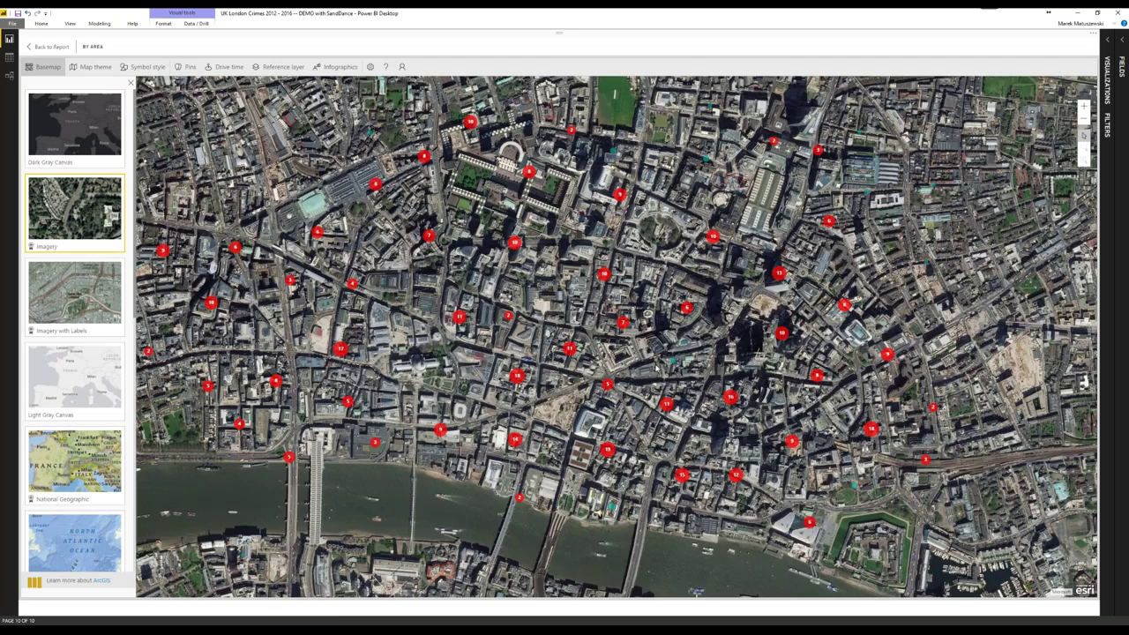
scroll(617, 335, "down", 1)
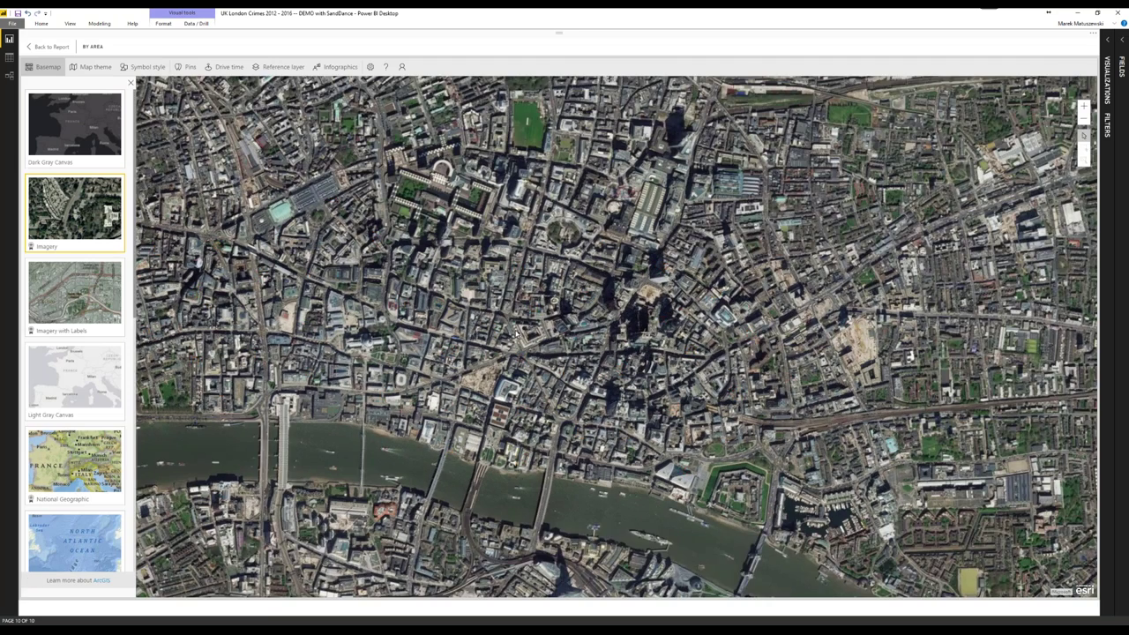
Set the By Area map's basemap to Imagery with Labels and check it at different scales.
left_click(88, 304)
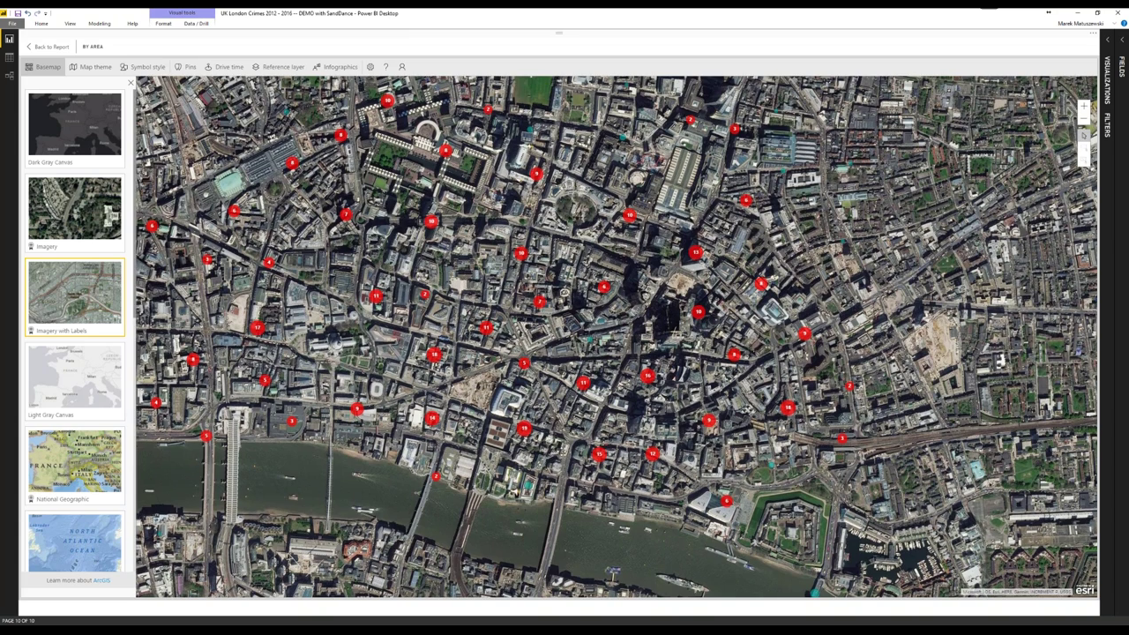
scroll(519, 454, "down", 1)
scroll(516, 395, "up", 1)
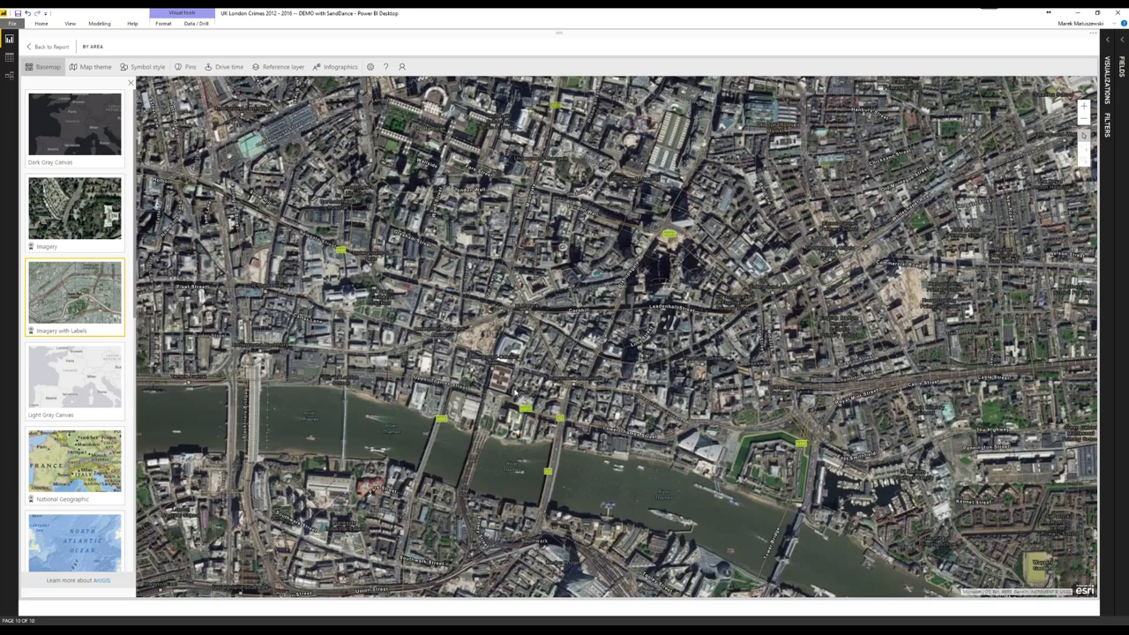
scroll(516, 395, "down", 1)
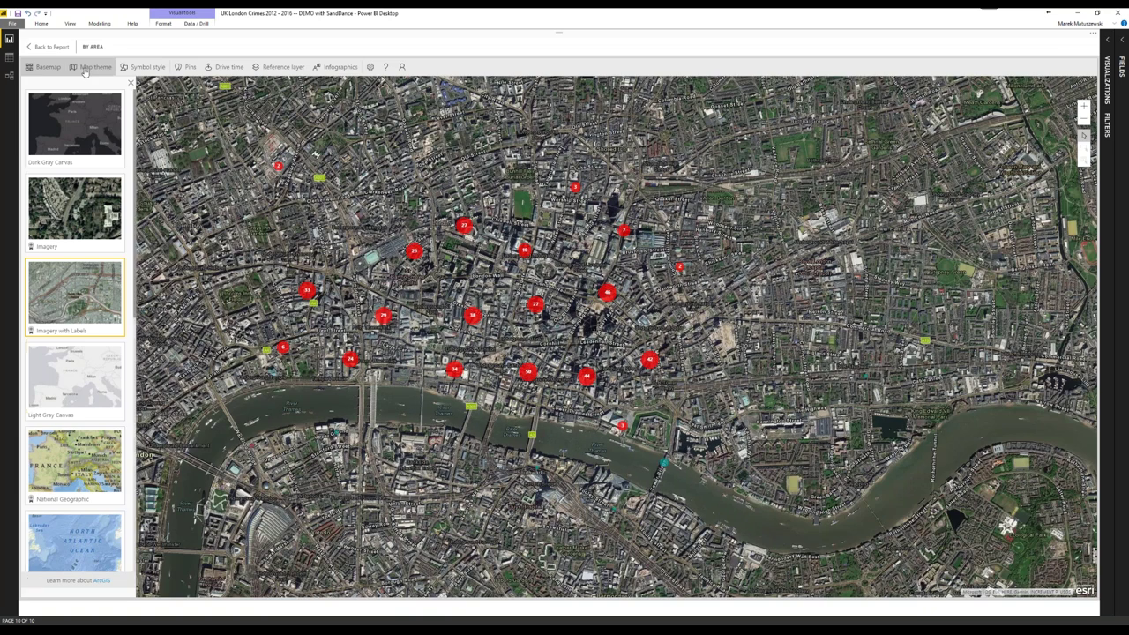
Change the map theme to Location Only so that each crime is shown as an individual point.
left_click(88, 67)
left_click(75, 133)
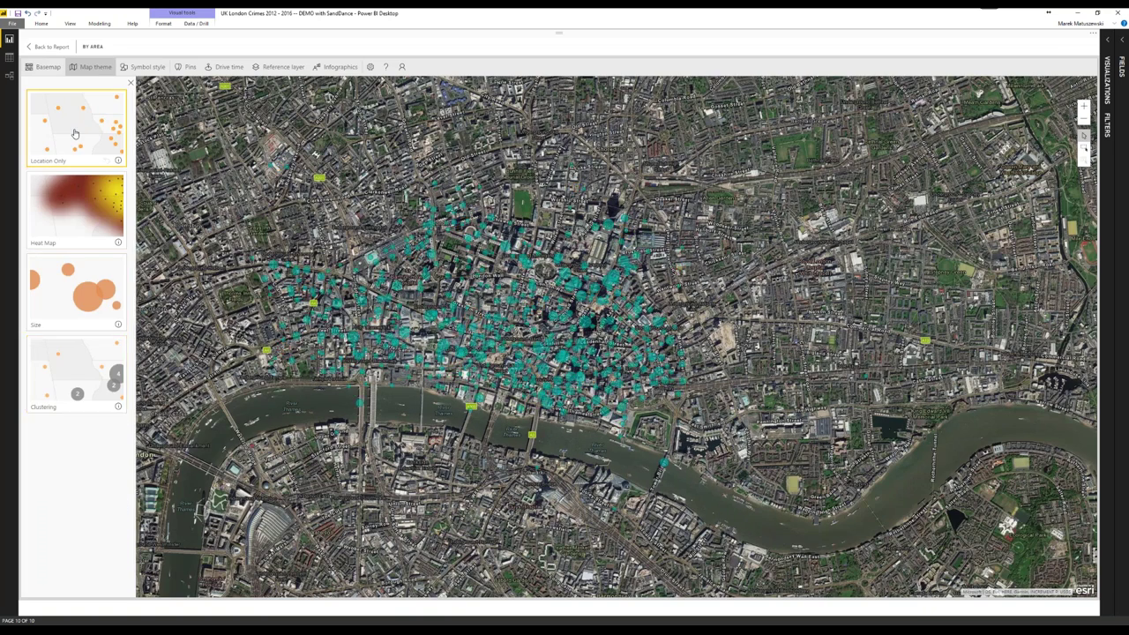
left_click(149, 69)
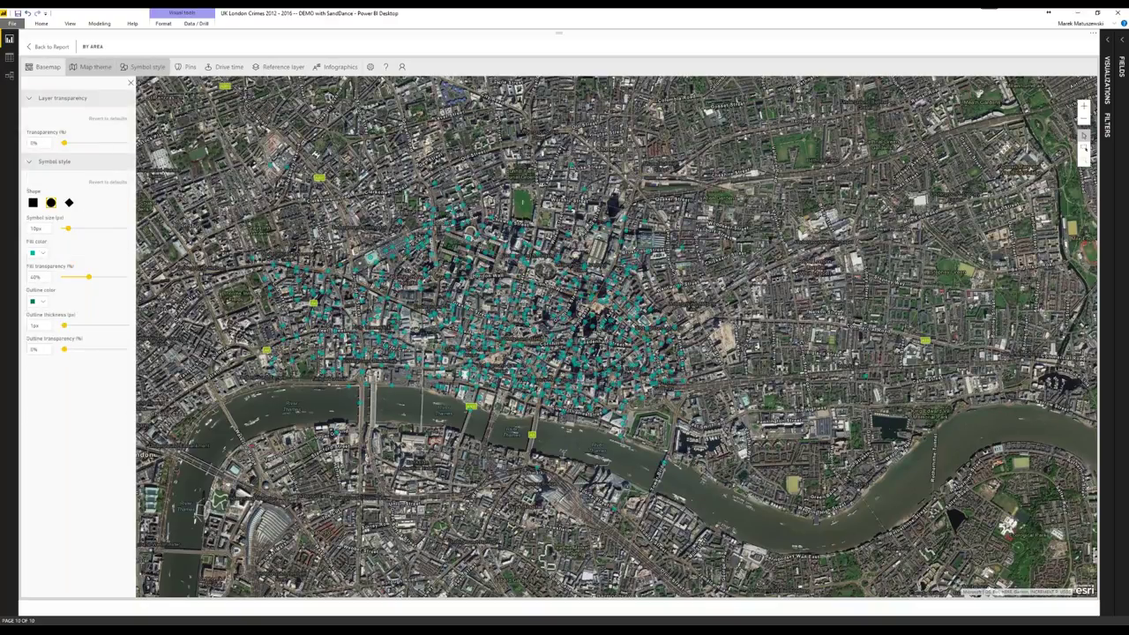
left_click(95, 68)
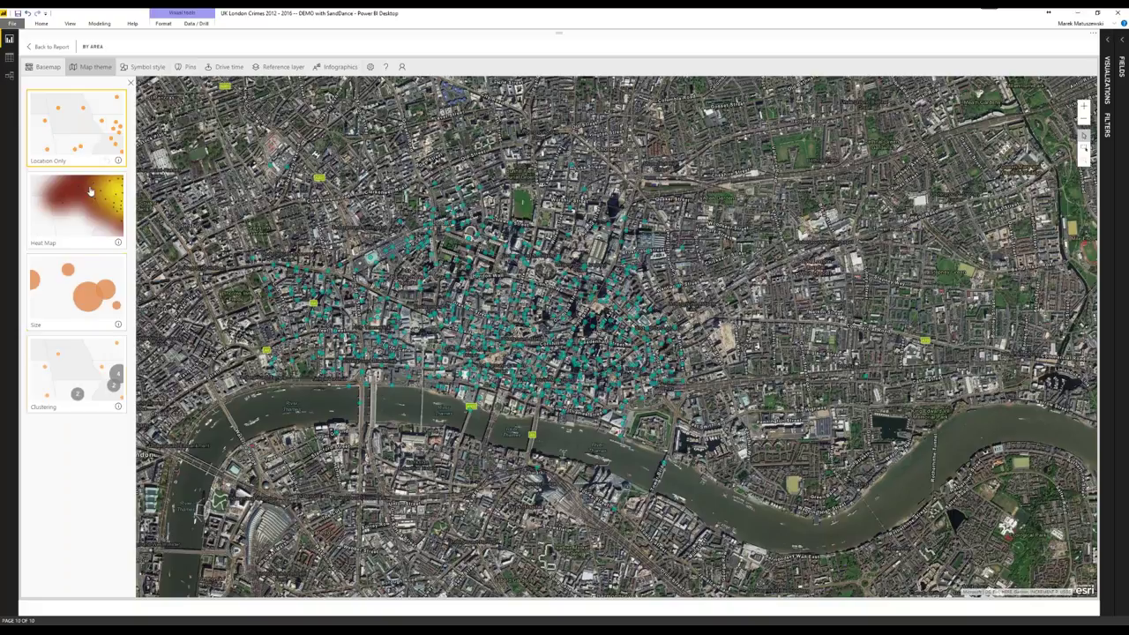
Try a red fill color and a larger symbol size for the crime points, then revert the symbol style to its defaults.
left_click(149, 67)
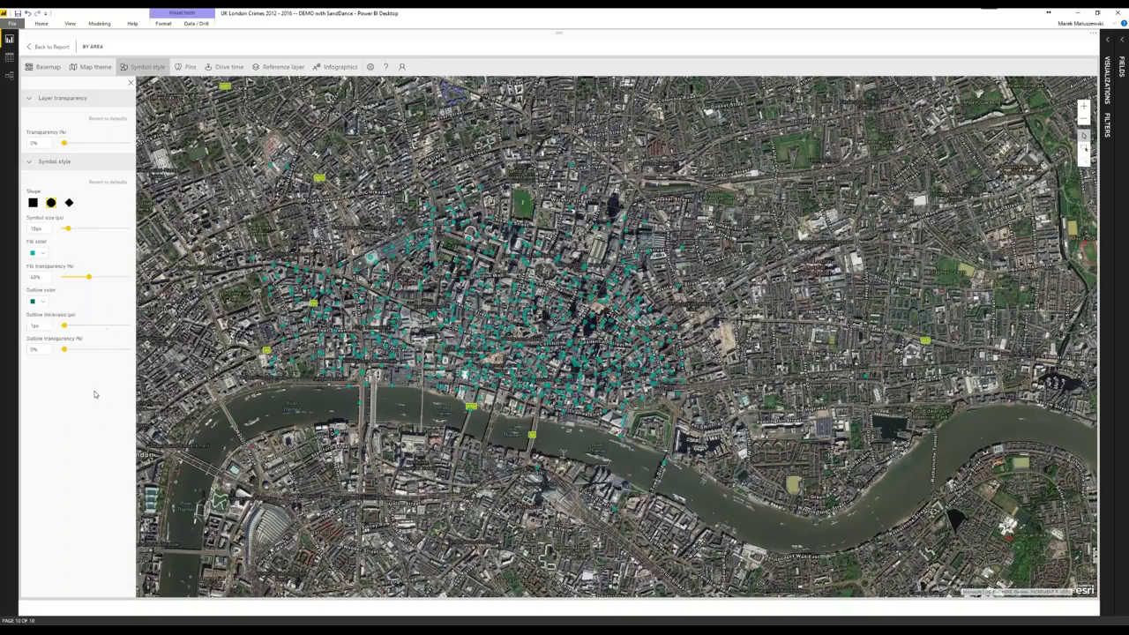
left_click(40, 253)
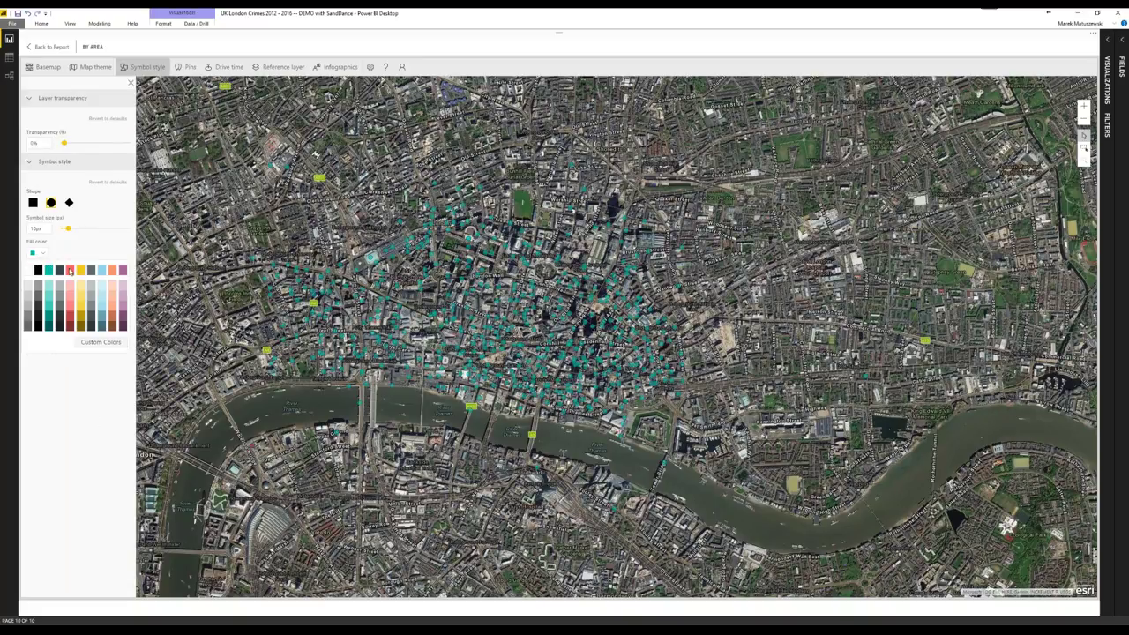
left_click(70, 270)
left_click_drag(64, 230, 89, 228)
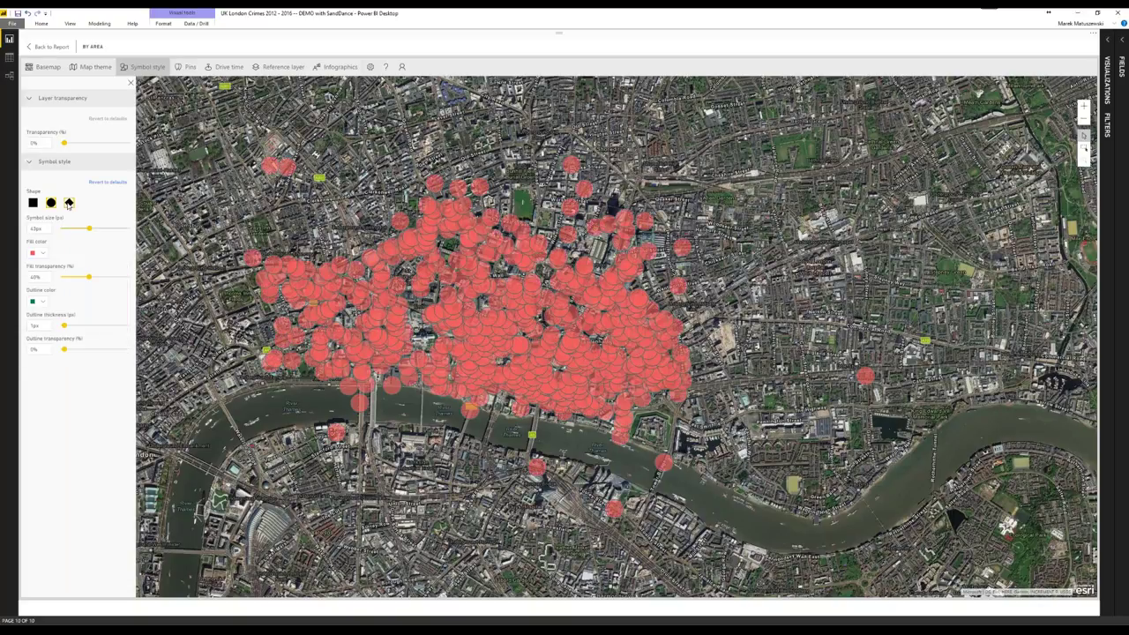
left_click(107, 182)
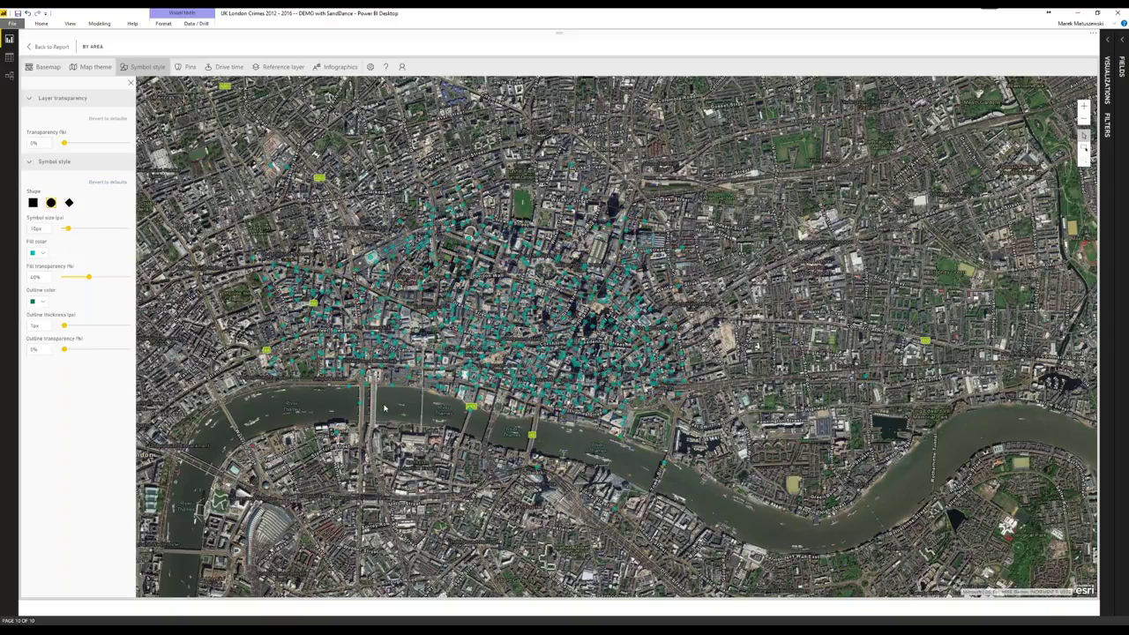
left_click_drag(384, 407, 433, 424)
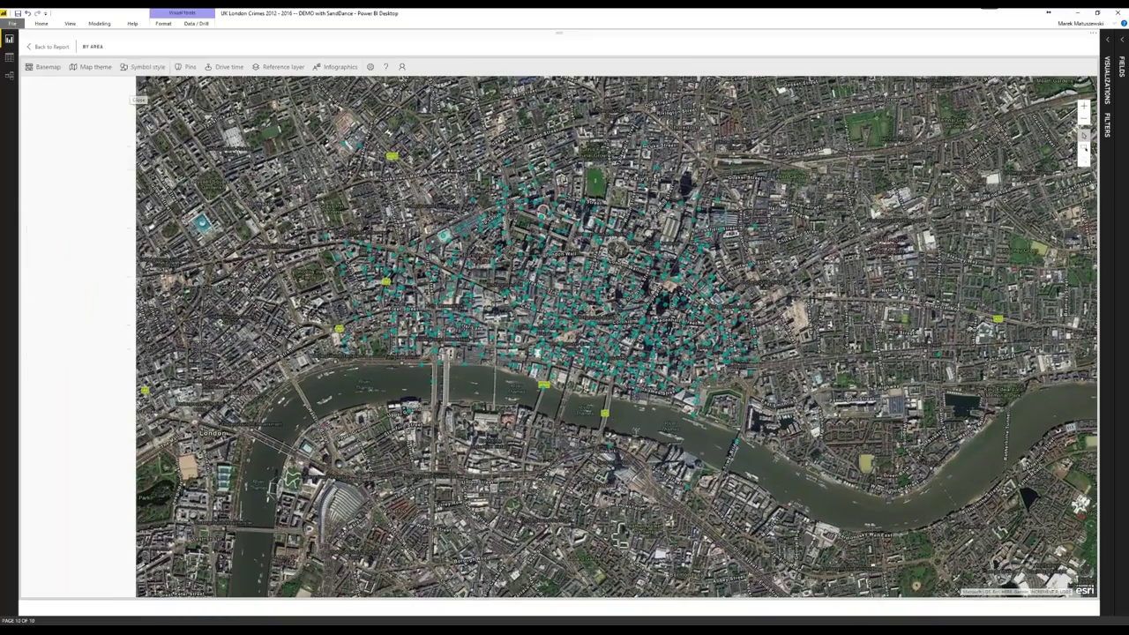
left_click(131, 82)
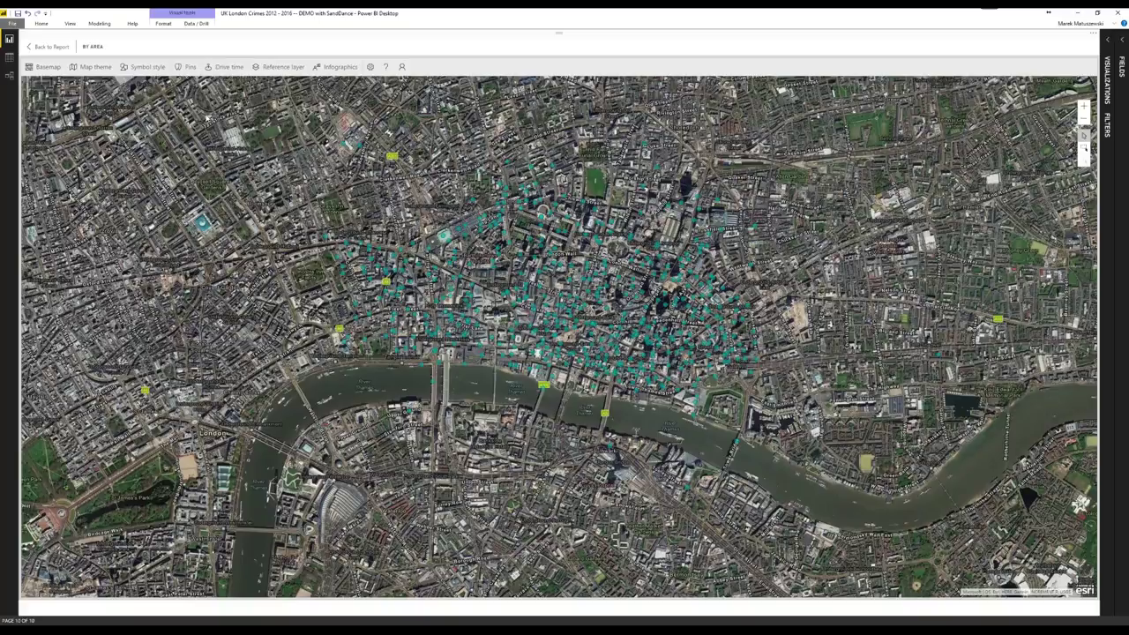
Search the pin locations for "big ben" and add a pin for Big Ben in London.
left_click(188, 68)
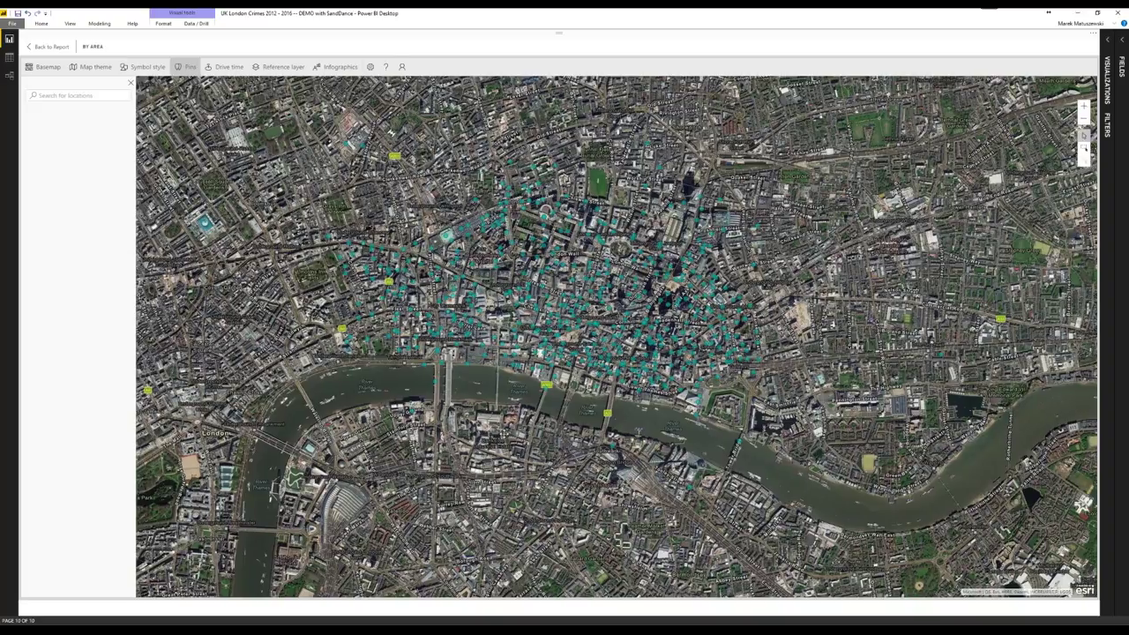
left_click_drag(243, 421, 388, 334)
left_click(97, 96)
key("Escape")
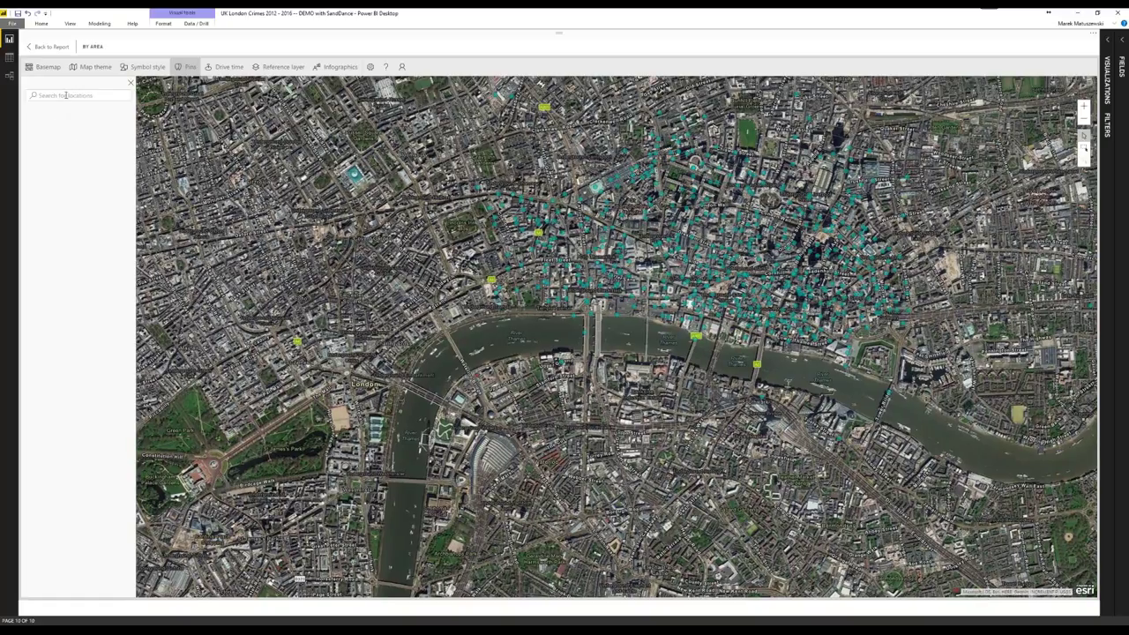
left_click(65, 95)
type("big ")
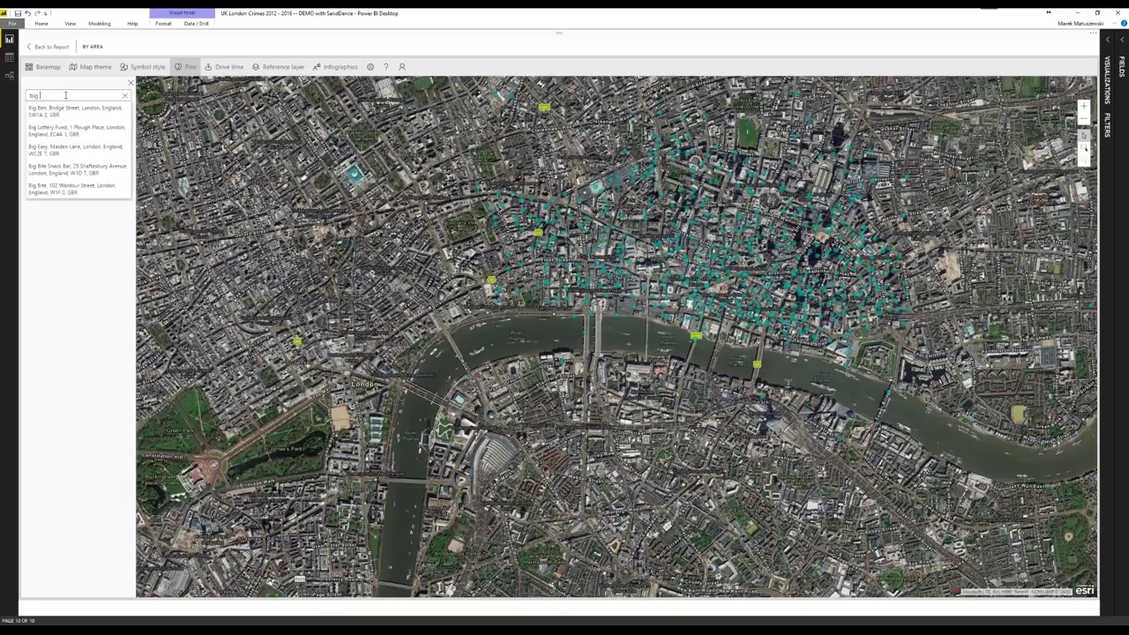
type("ben")
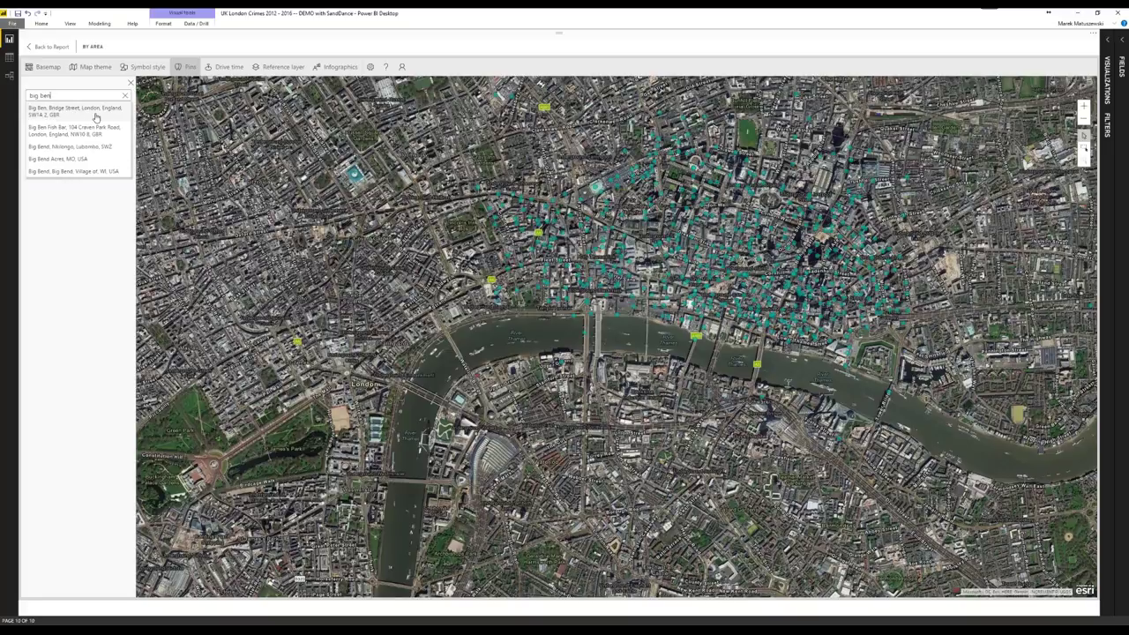
left_click(96, 117)
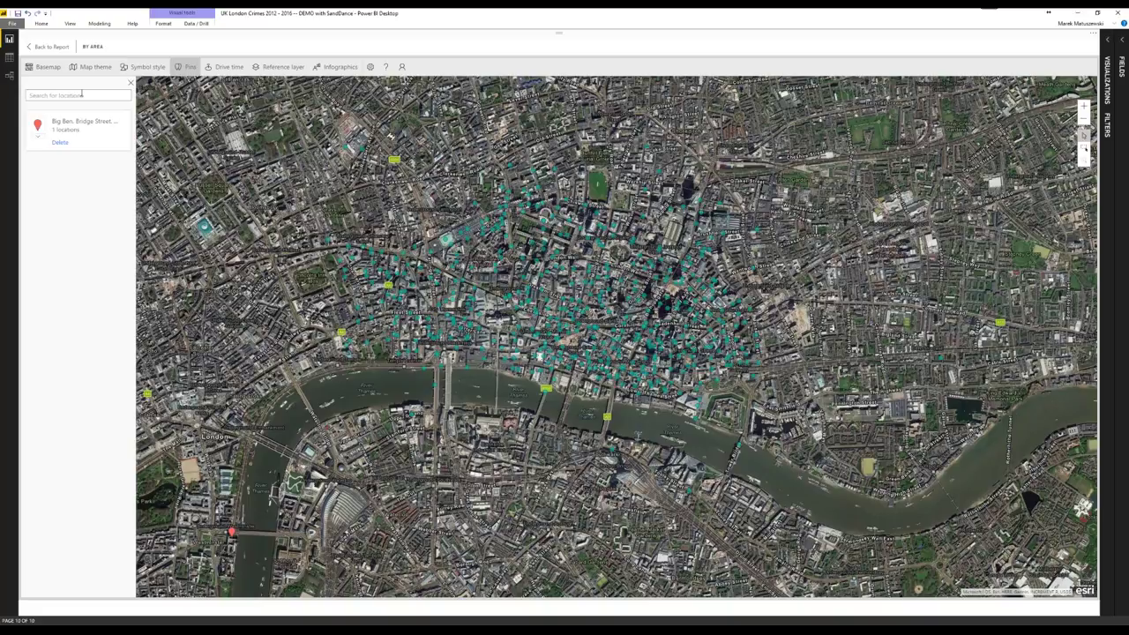
Add a pin for Buckingham Palace, London, found by searching "bucking", and color that pin yellow.
left_click(81, 93)
type("bucking")
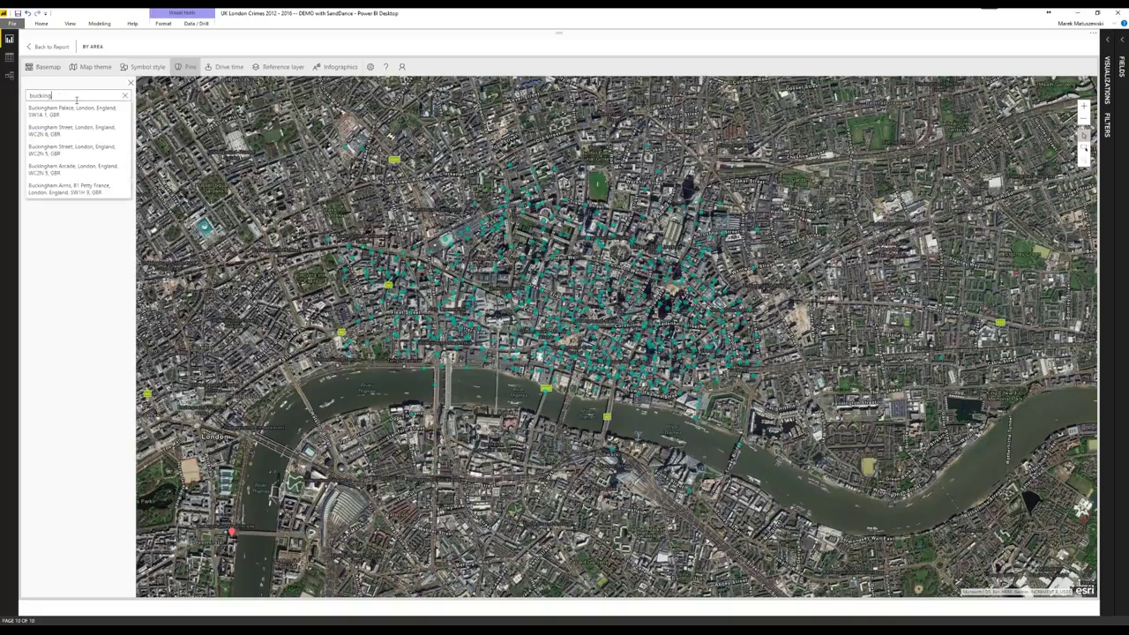
left_click(70, 111)
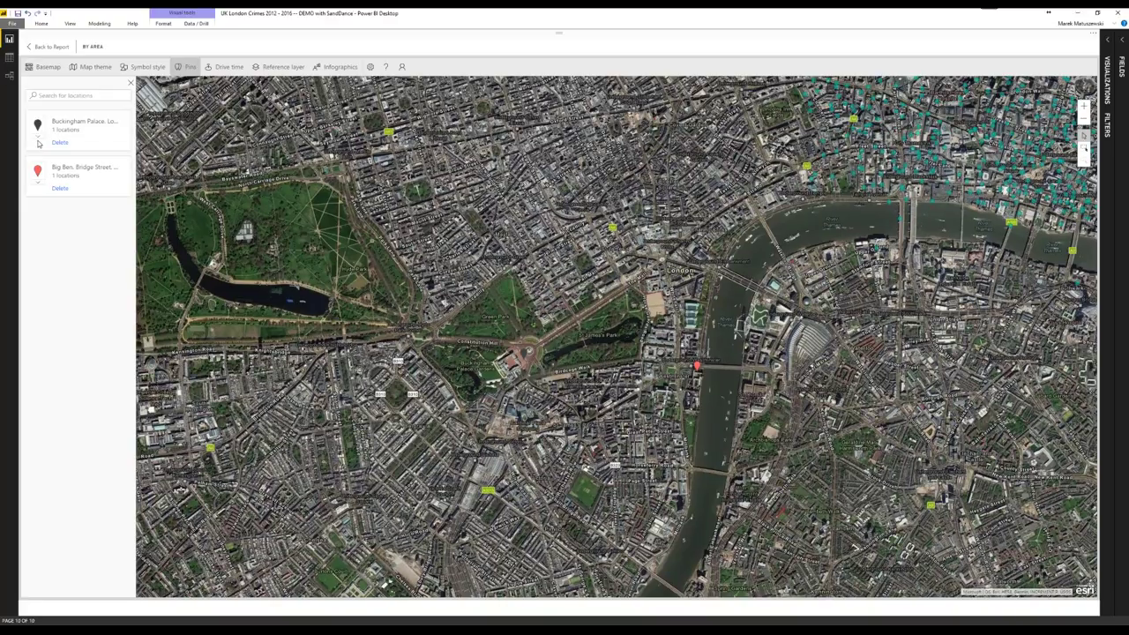
left_click(38, 137)
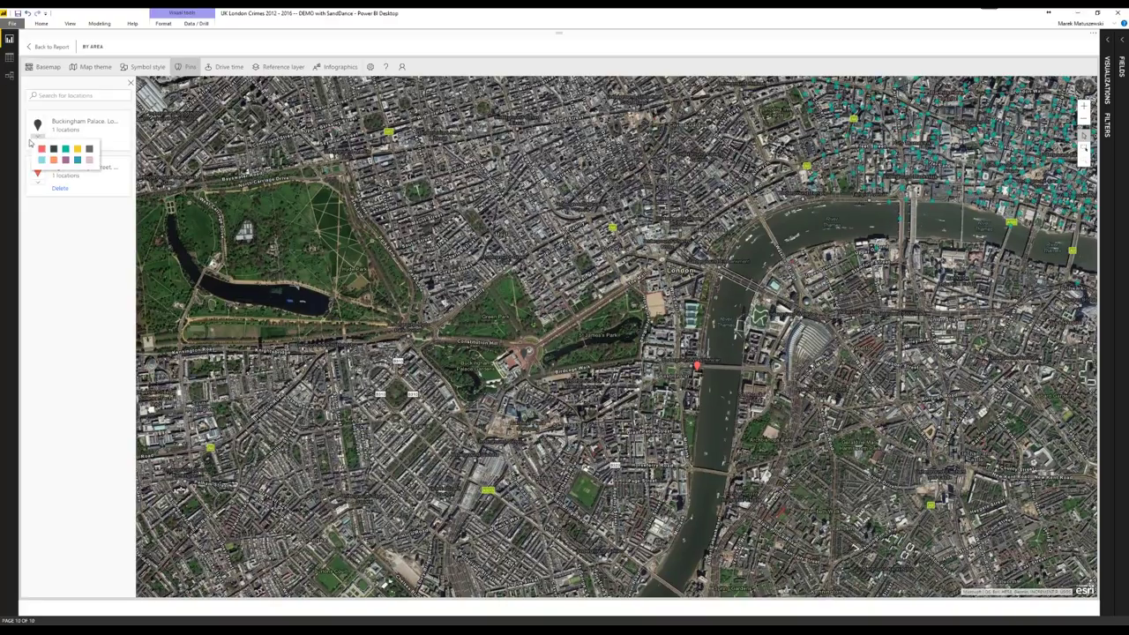
left_click(78, 149)
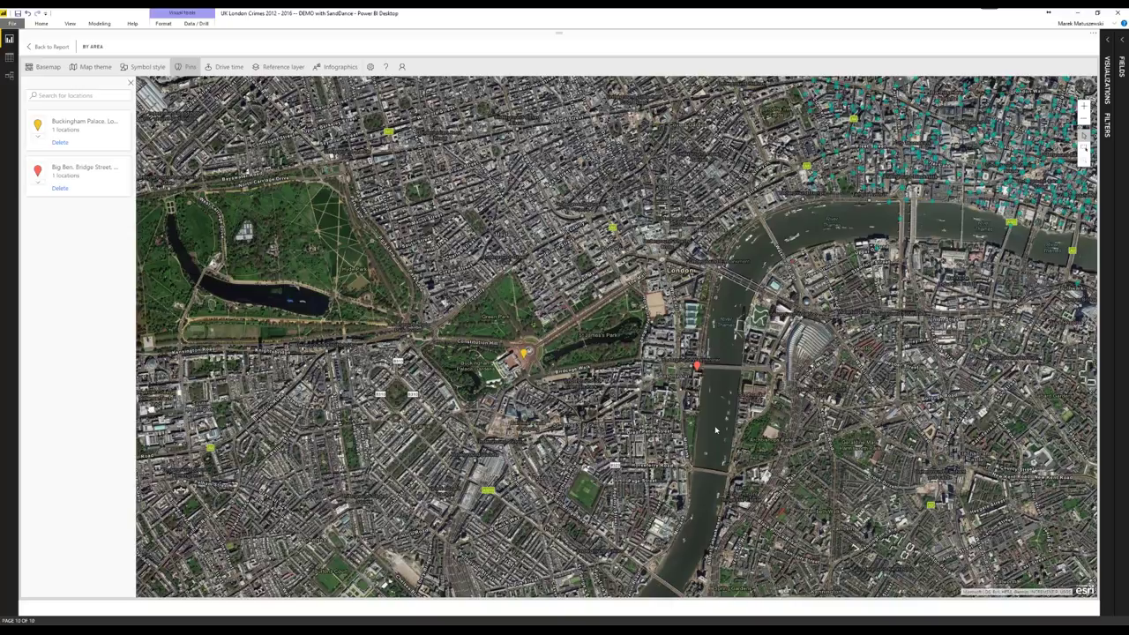
left_click_drag(715, 429, 708, 428)
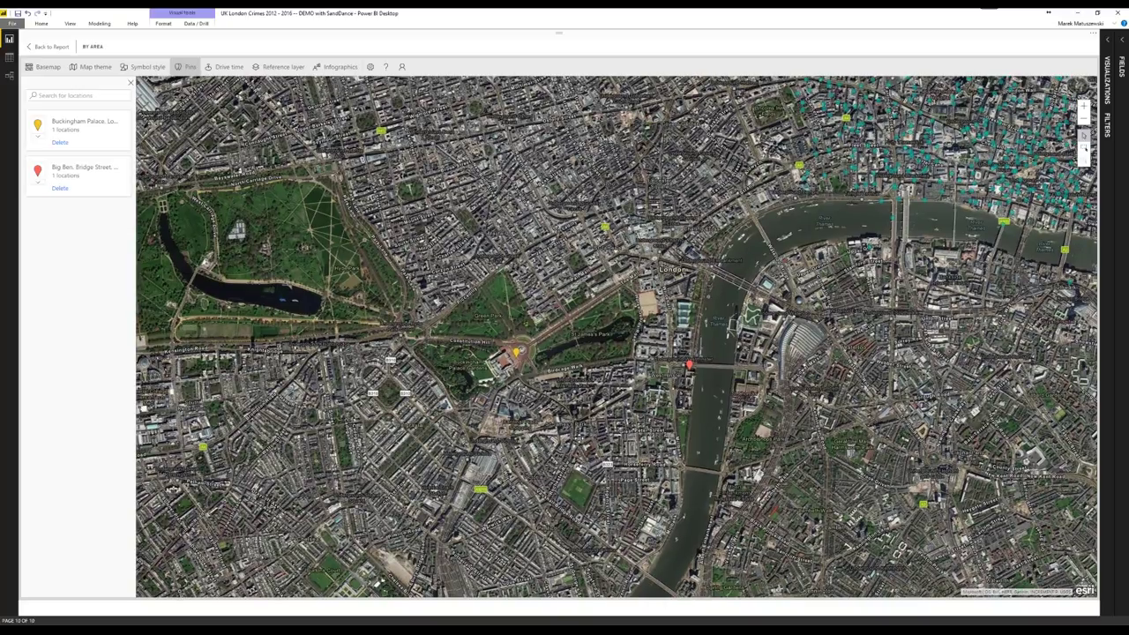
left_click_drag(630, 202, 439, 268)
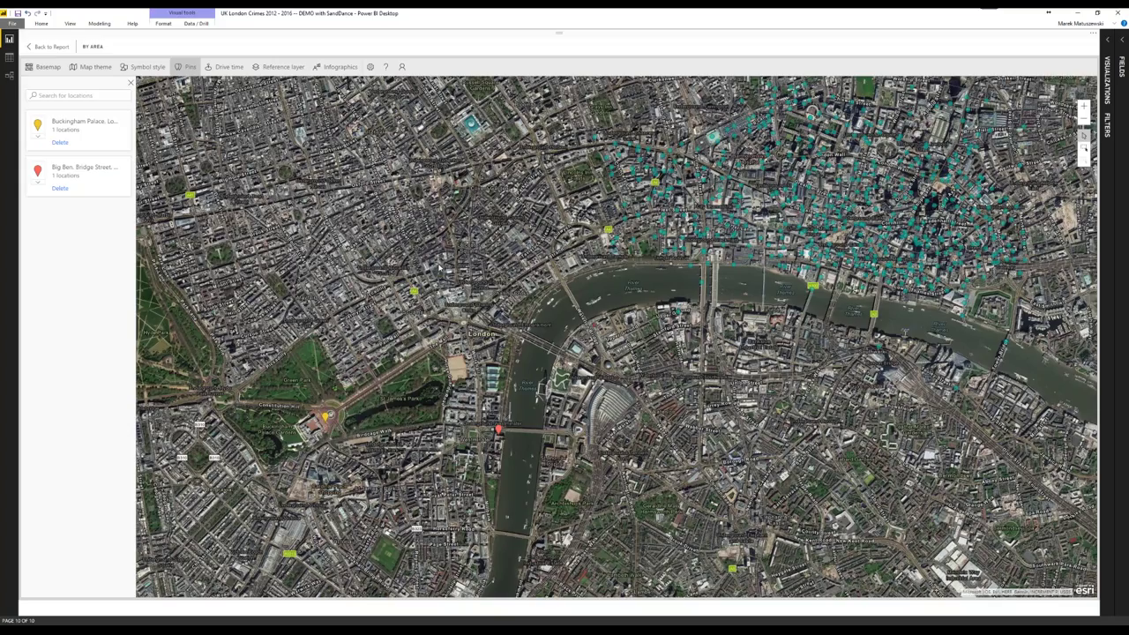
left_click_drag(635, 293, 598, 298)
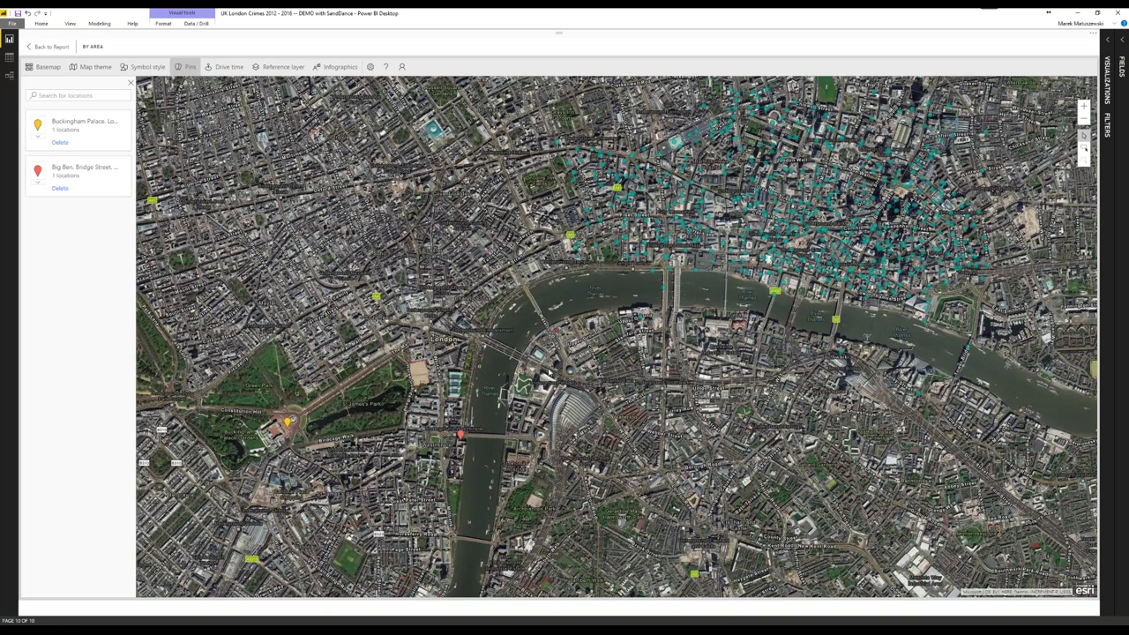
Return to the report page, filter the crime type chart by the single crime point on the A300 bridge, and clear that selection.
left_click_drag(548, 375, 513, 363)
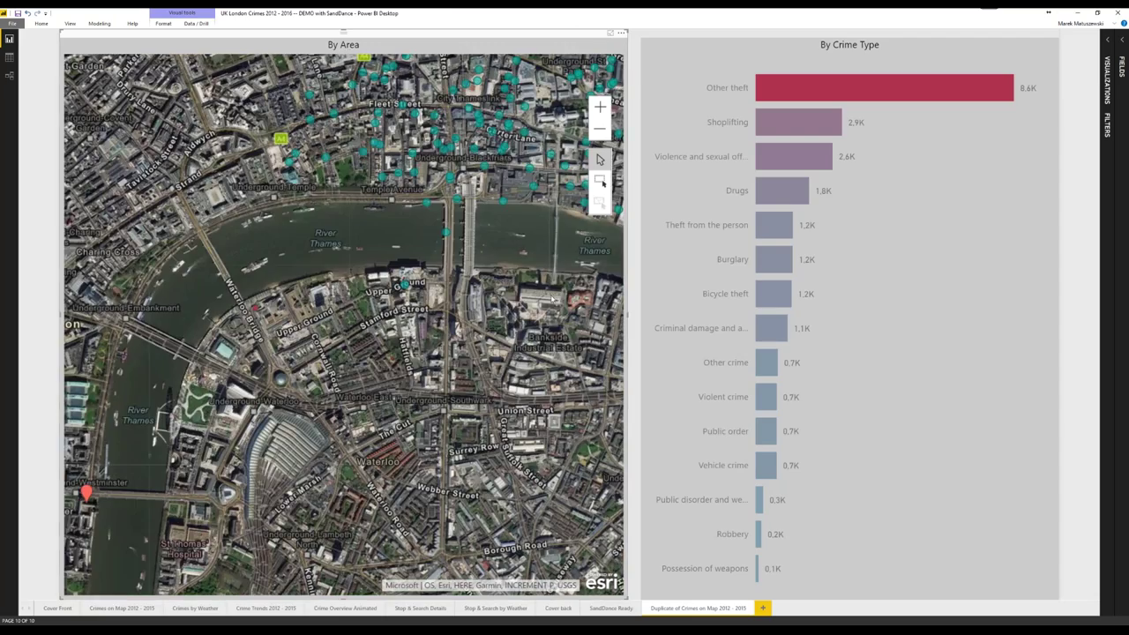
left_click_drag(554, 297, 535, 298)
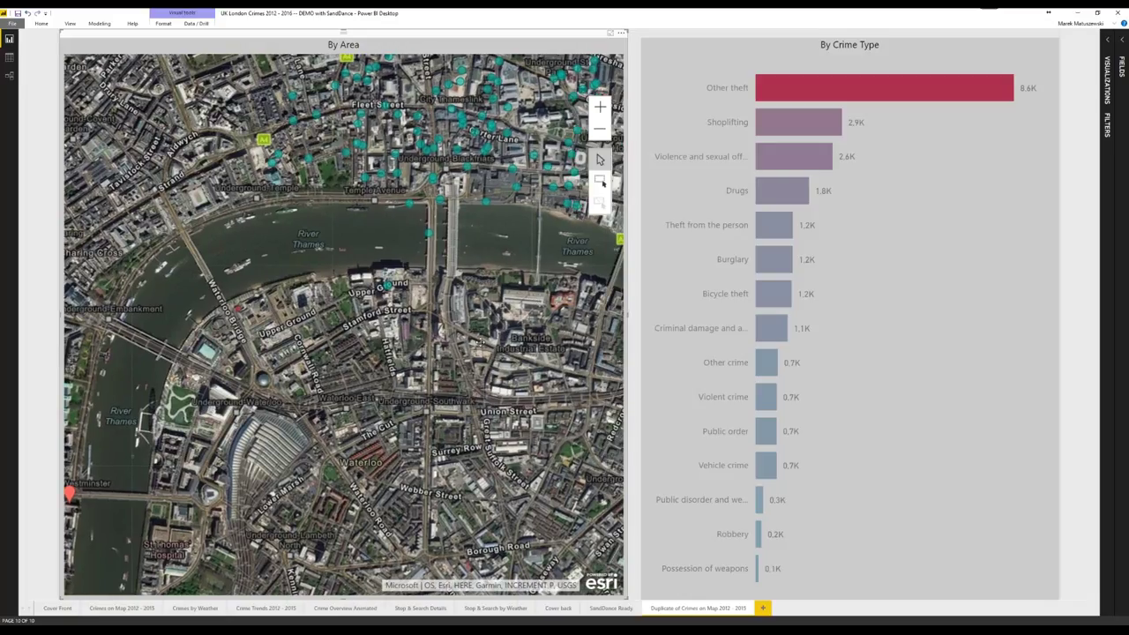
left_click_drag(599, 209, 460, 307)
left_click(460, 307)
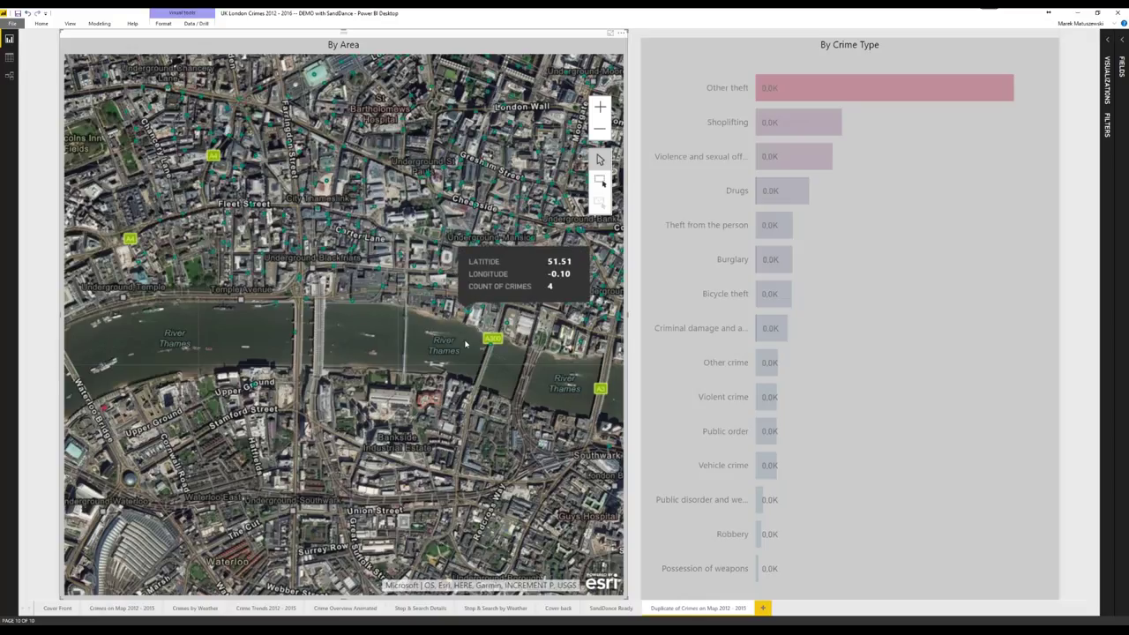
left_click(163, 24)
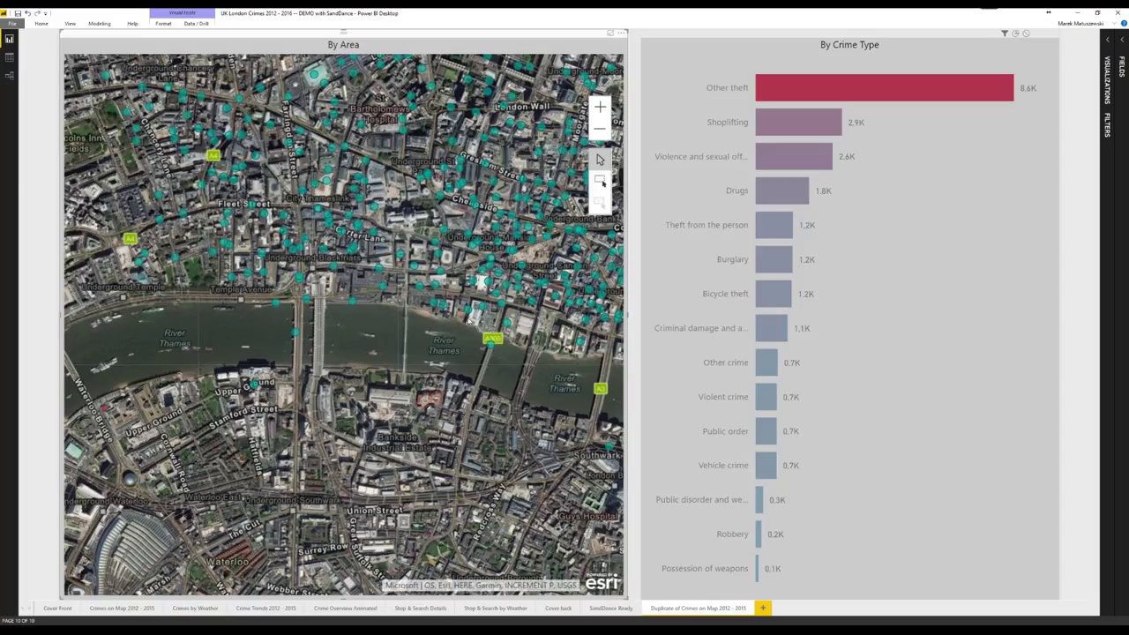
left_click(490, 347)
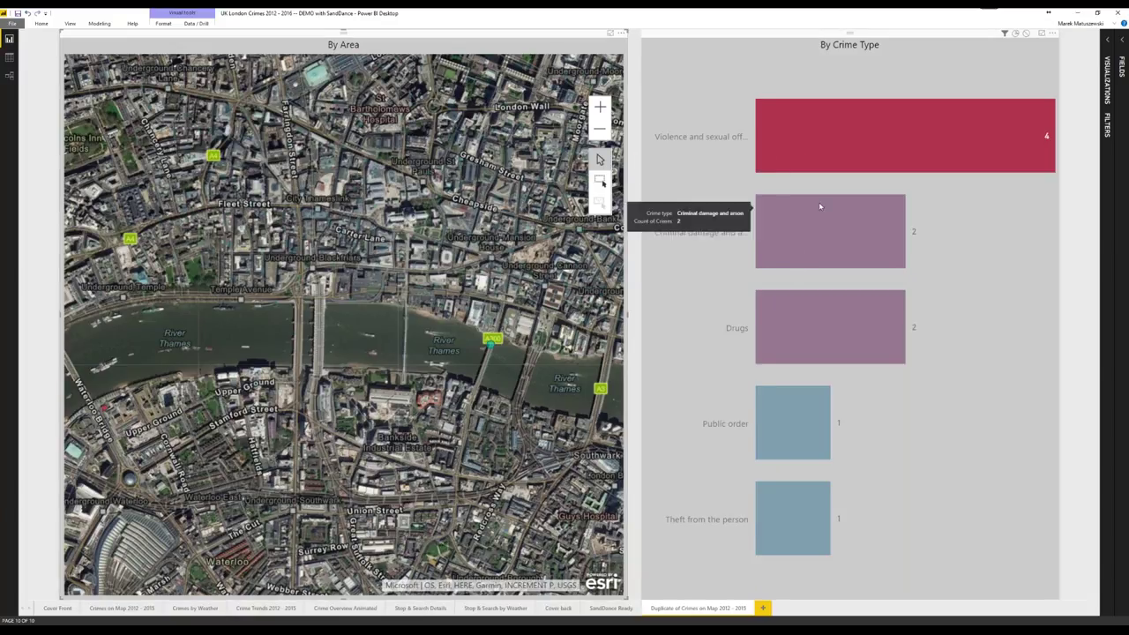
left_click_drag(516, 370, 401, 395)
left_click(492, 367)
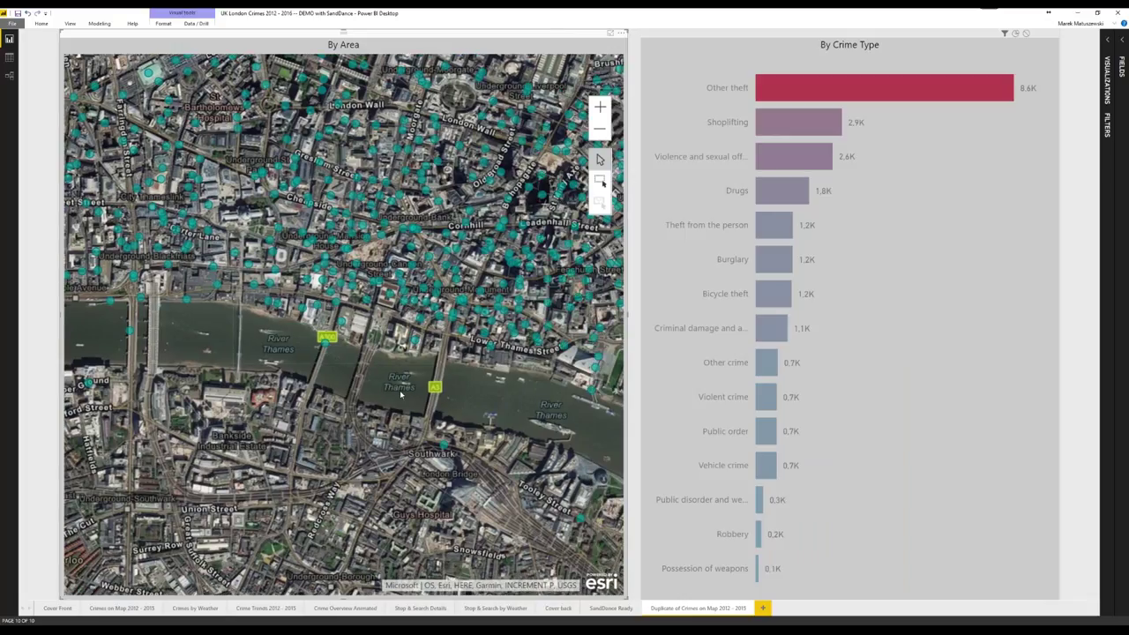
Filter the crime type chart by box-selecting the crime points near Tower Bridge, and clear the selection.
scroll(401, 395, "down", 1)
left_click_drag(446, 429, 410, 435)
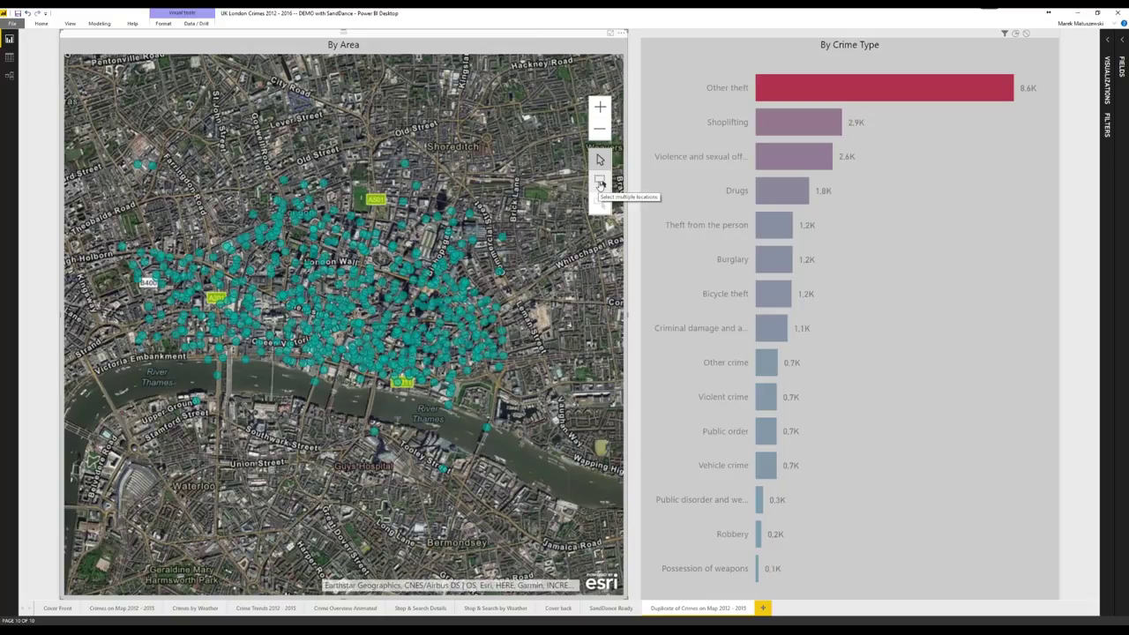
left_click(600, 183)
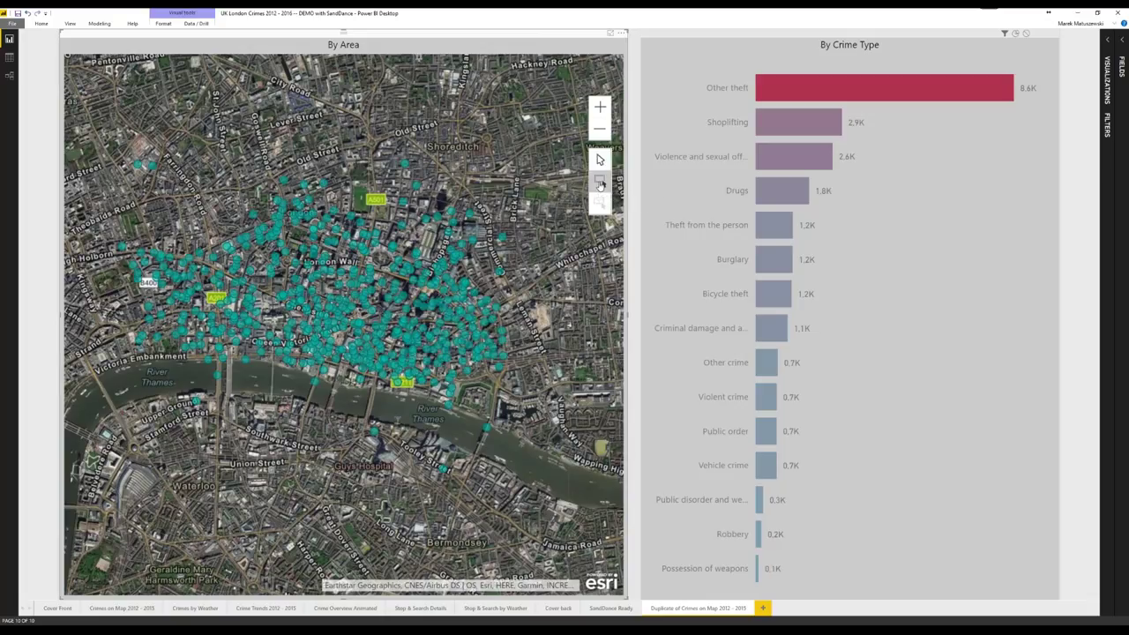
left_click_drag(524, 451, 442, 329)
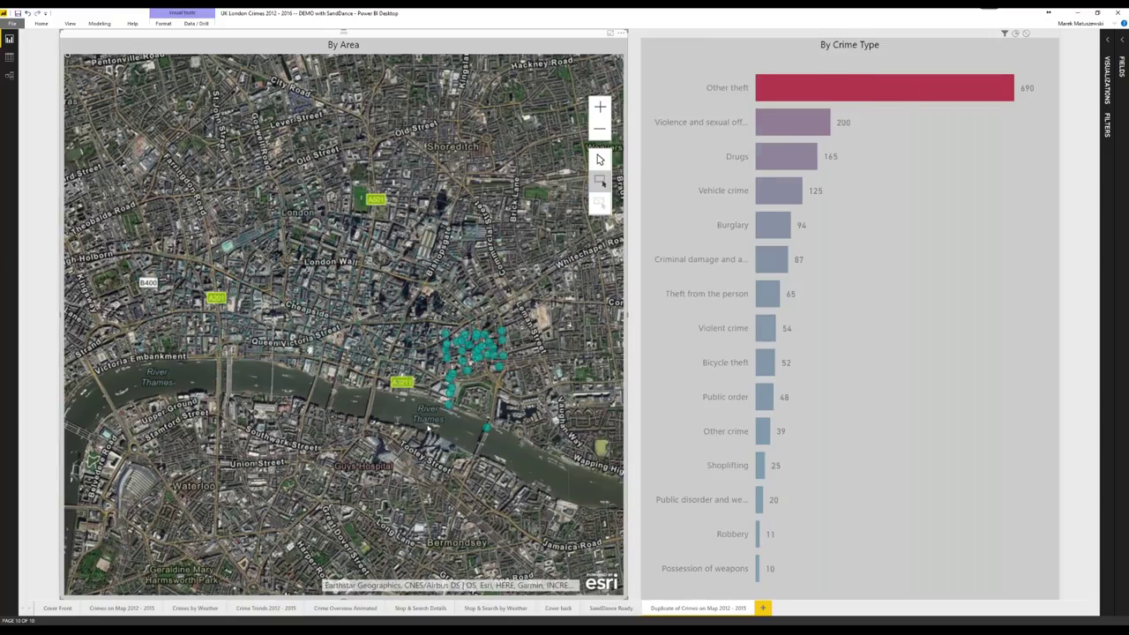
left_click(498, 393)
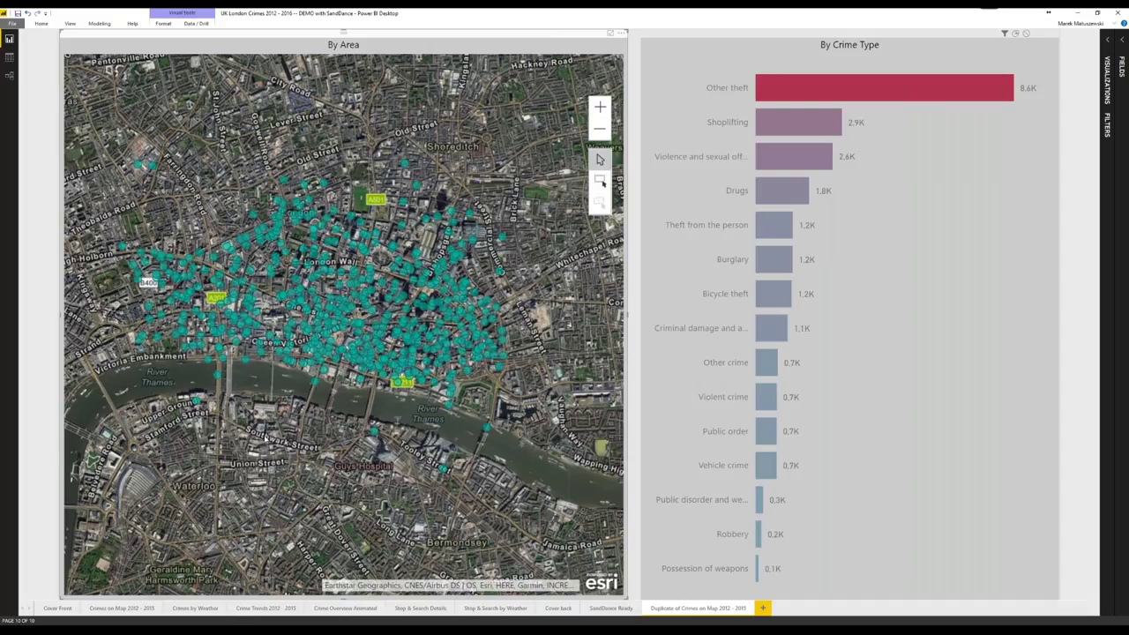
Reopen the map for editing and rename the Buckingham Palace pin as Palace.
left_click_drag(361, 423, 377, 424)
scroll(377, 423, "down", 2)
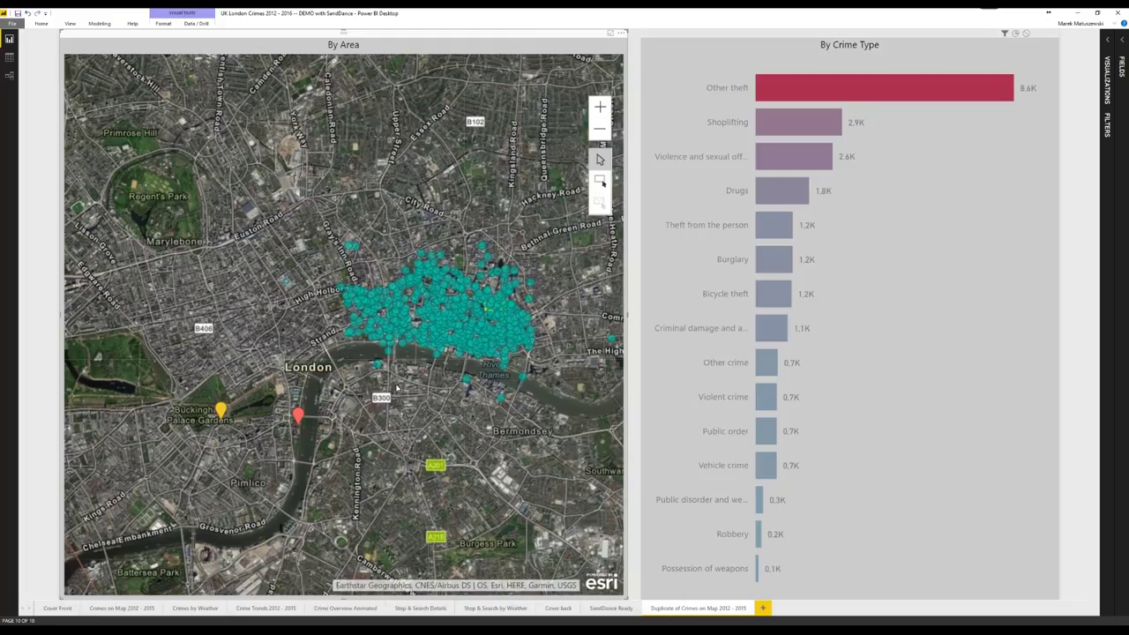
left_click(622, 32)
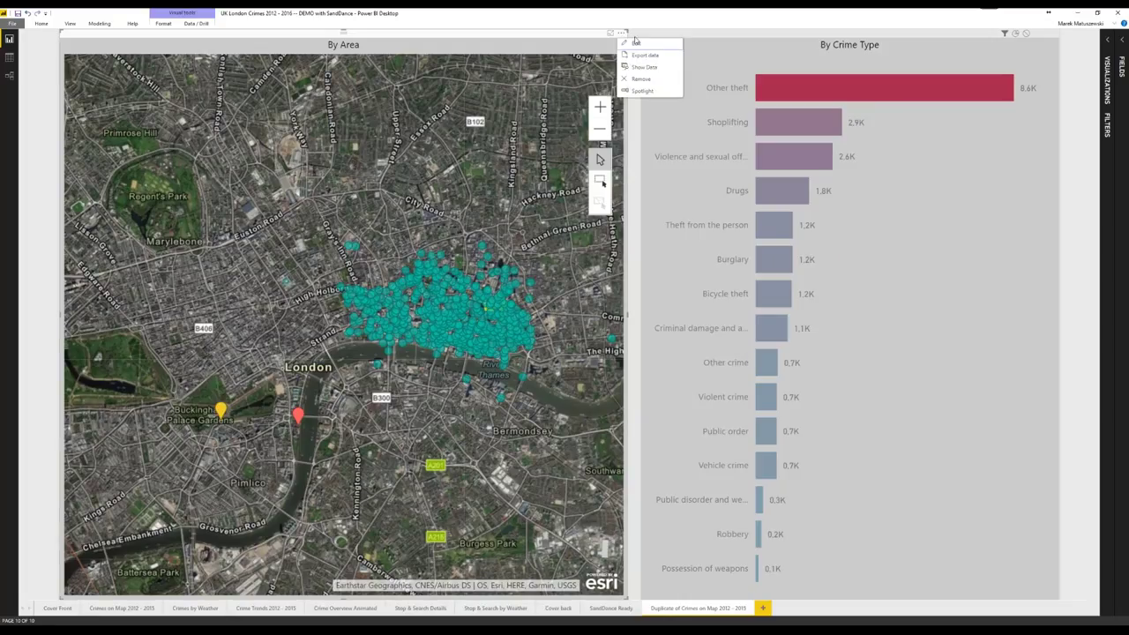
left_click(650, 45)
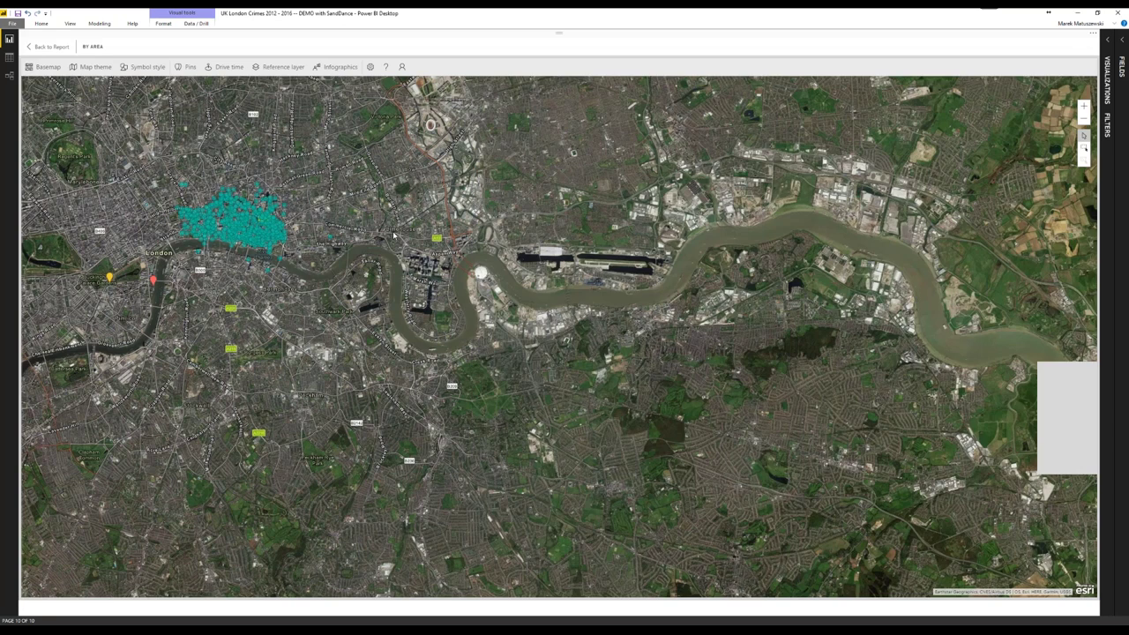
left_click(187, 67)
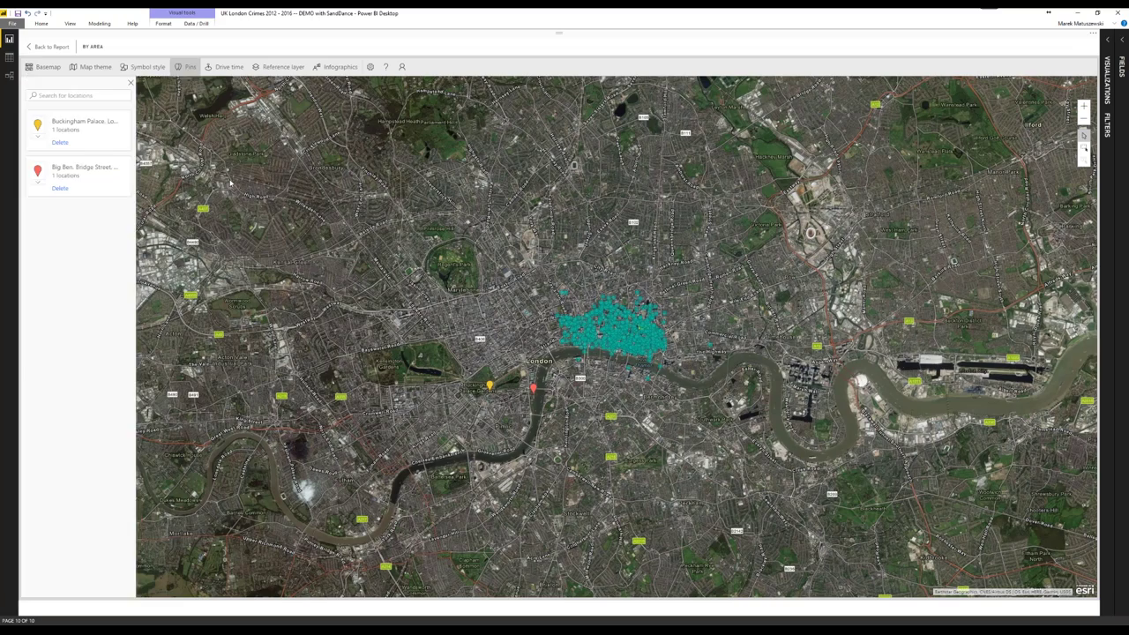
left_click(38, 137)
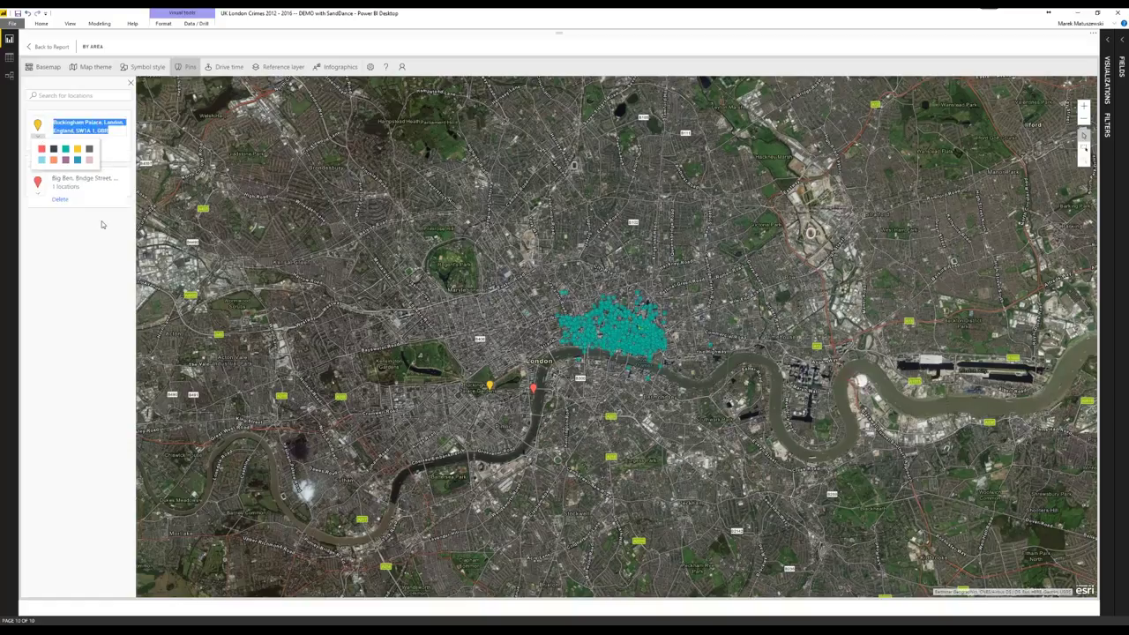
type("Palace")
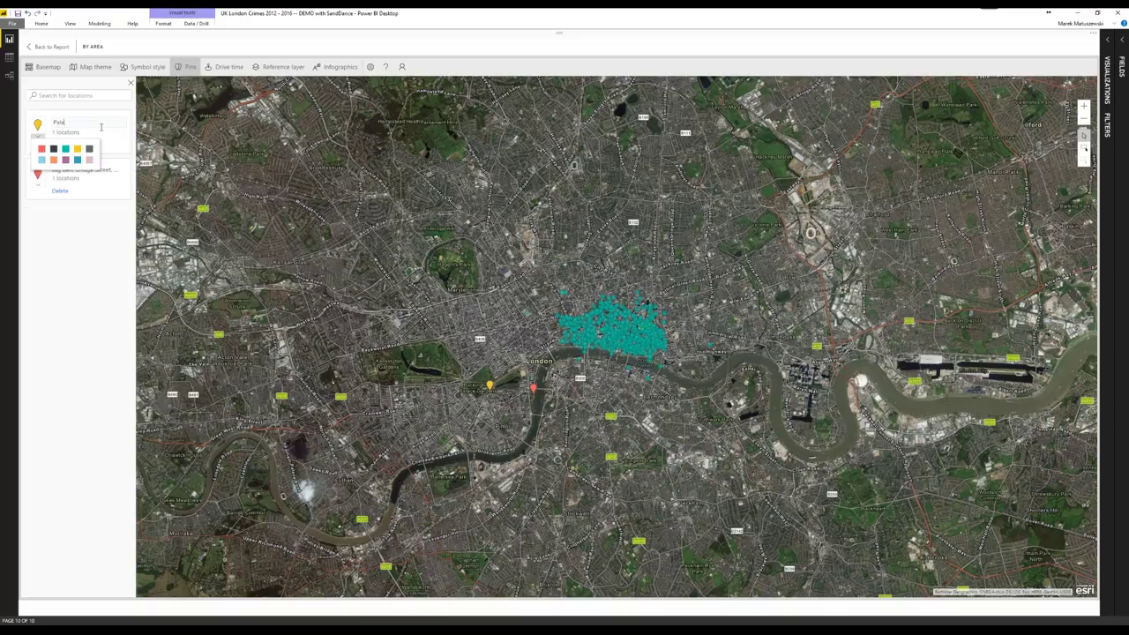
Rename the Big Ben pin as Bigben and check the new name on the map.
left_click(115, 175)
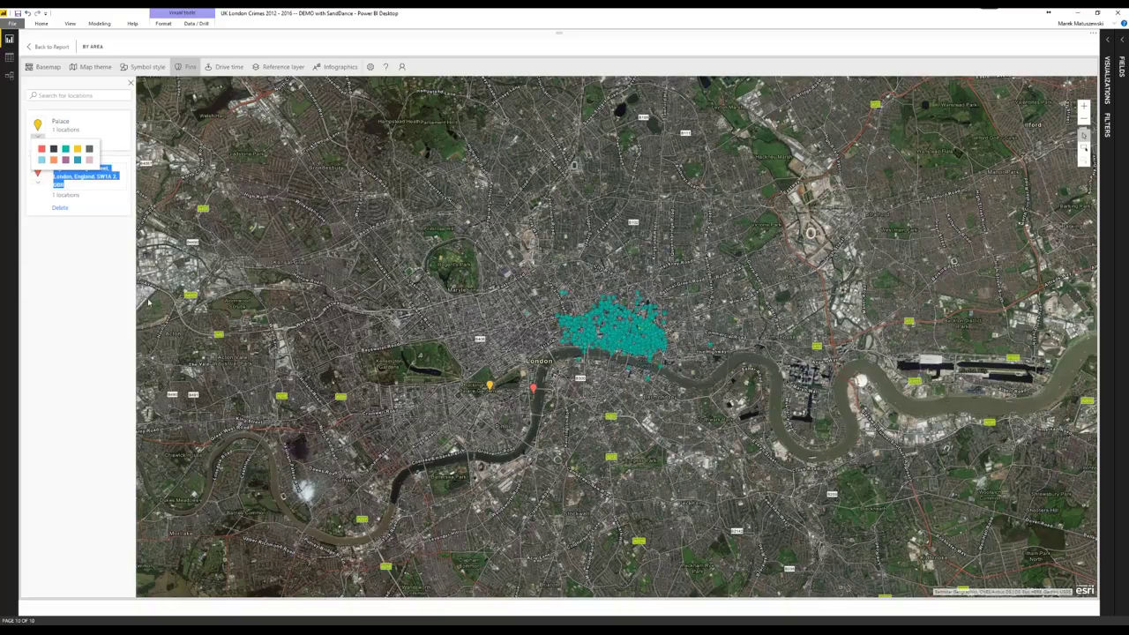
key("BackSpace")
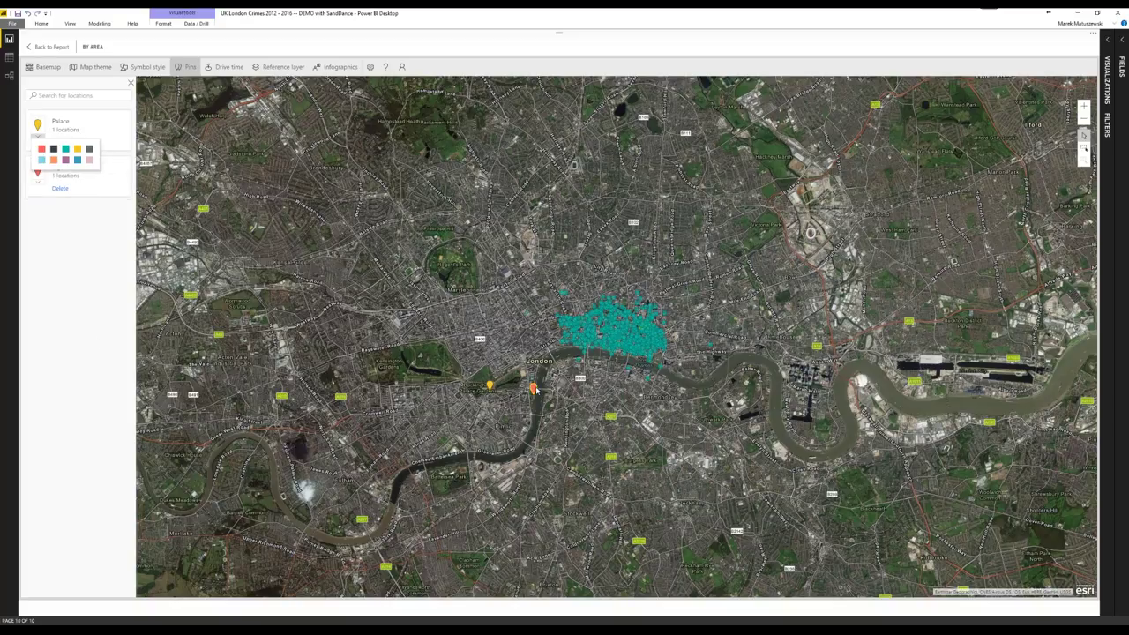
mouse_move(536, 390)
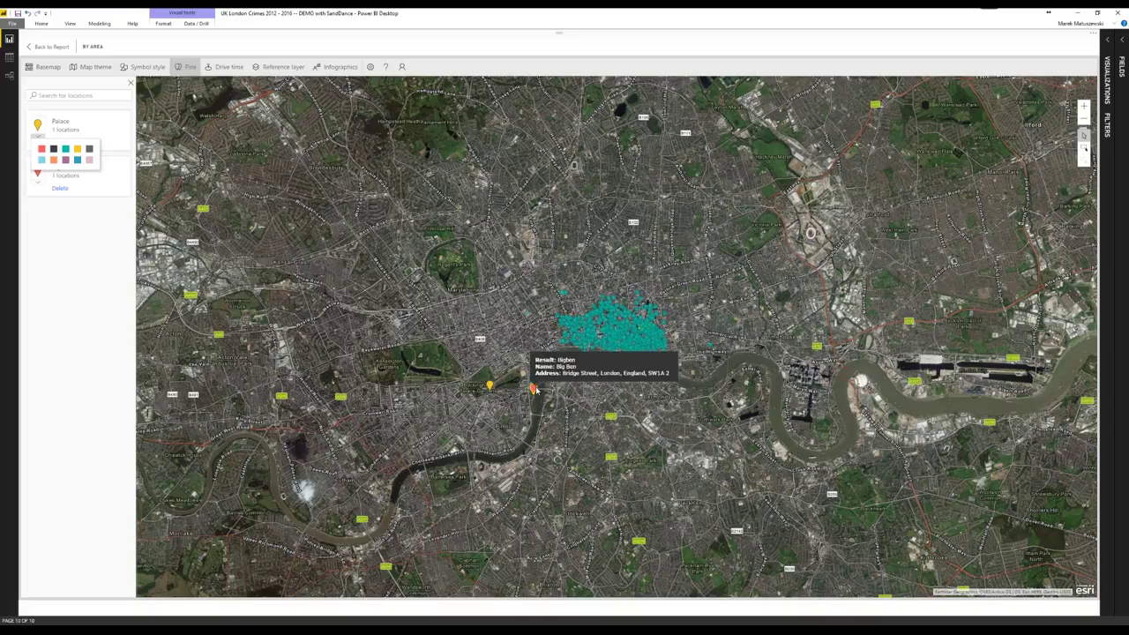
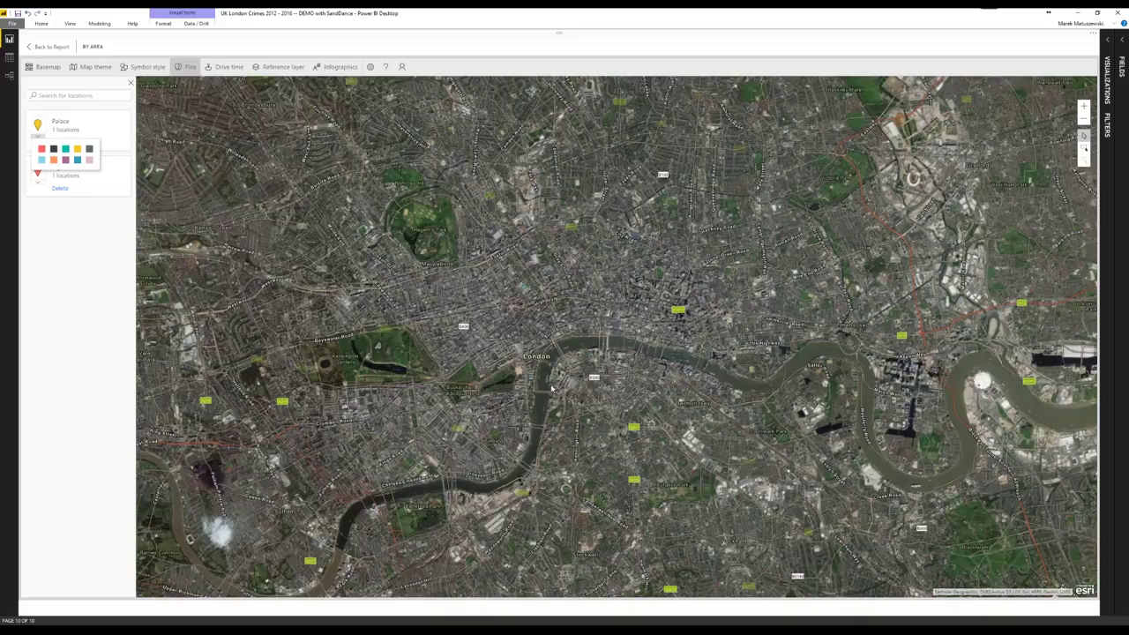
Try picking the two pins individually as drive time starting locations, and clear the selection.
scroll(551, 388, "up", 1)
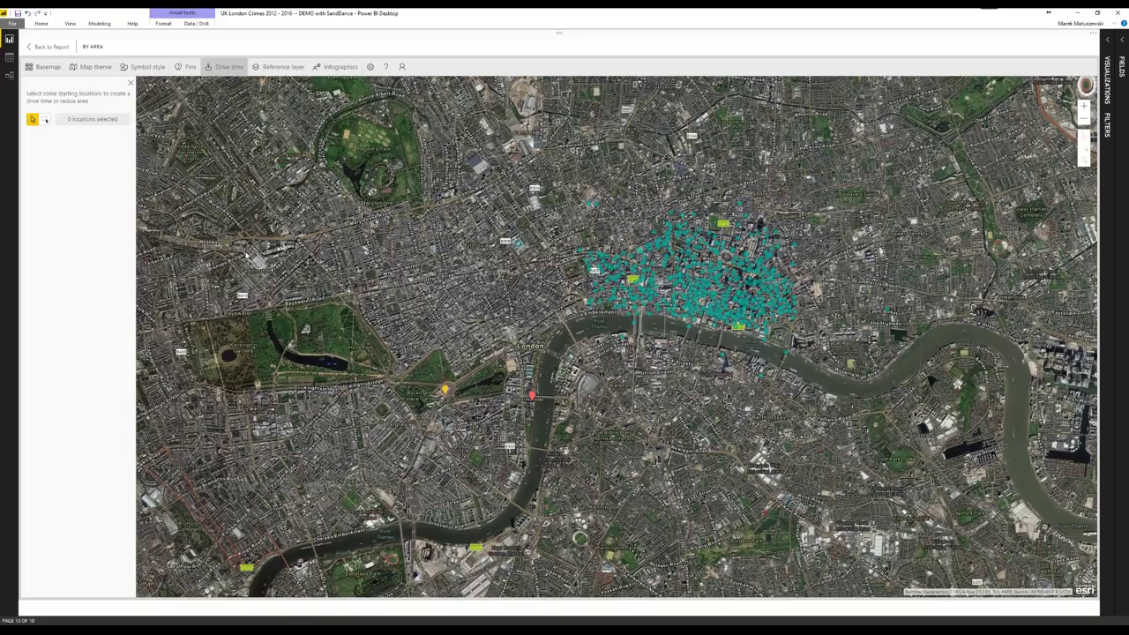
left_click(446, 390)
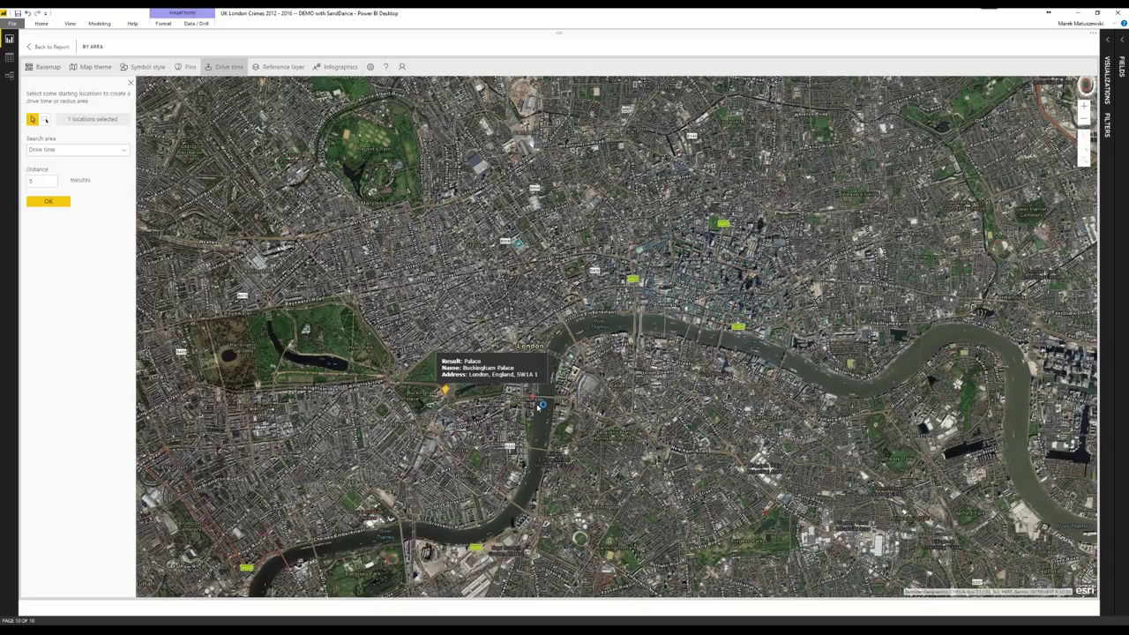
left_click(531, 397)
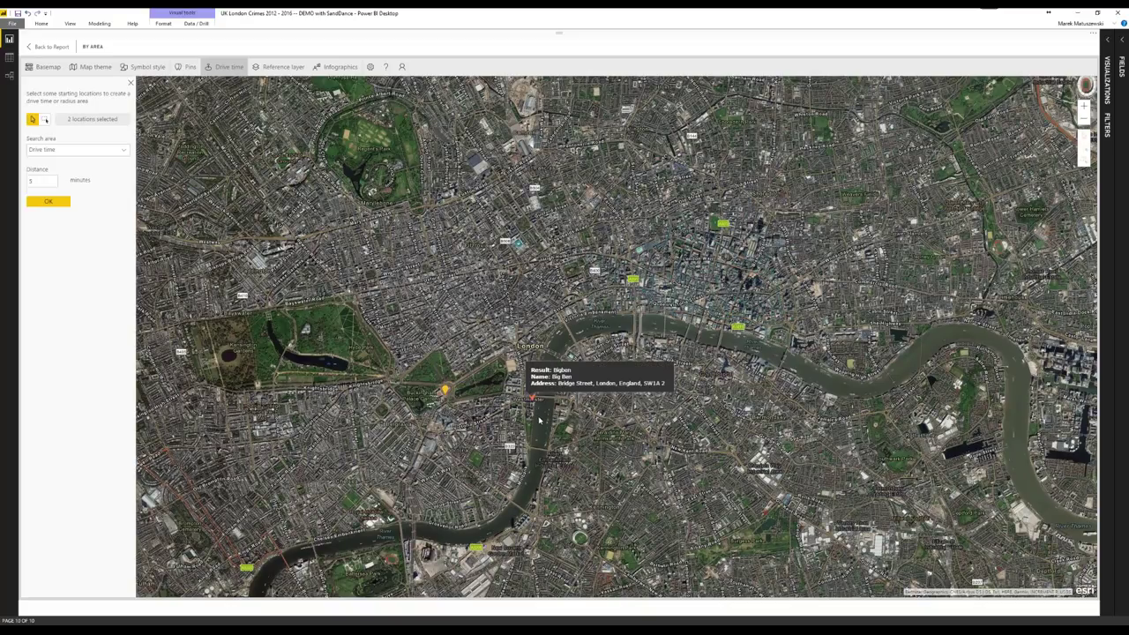
left_click(590, 432)
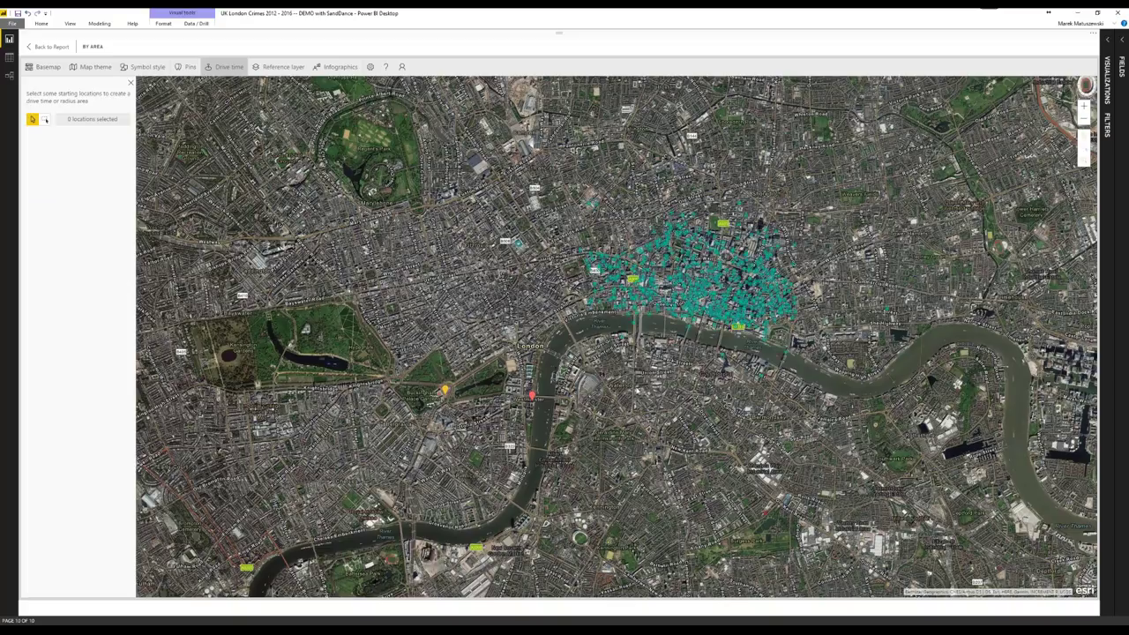
Box-select both pins together as starting locations for the drive time area.
left_click(44, 120)
left_click_drag(379, 329, 603, 445)
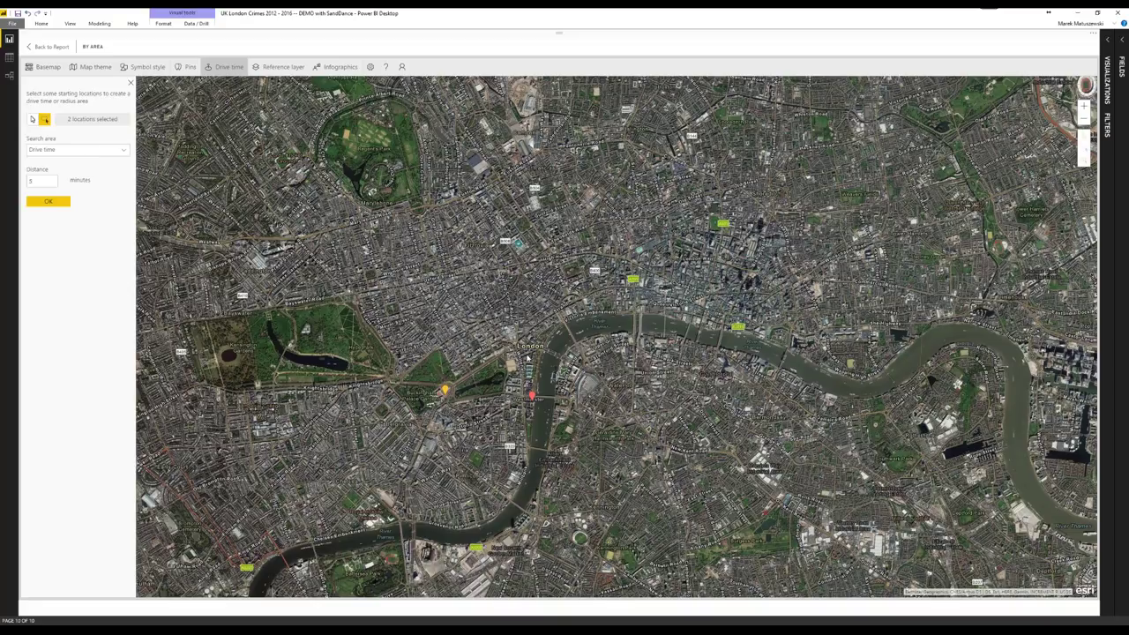
left_click(35, 121)
scroll(503, 340, "up", 1)
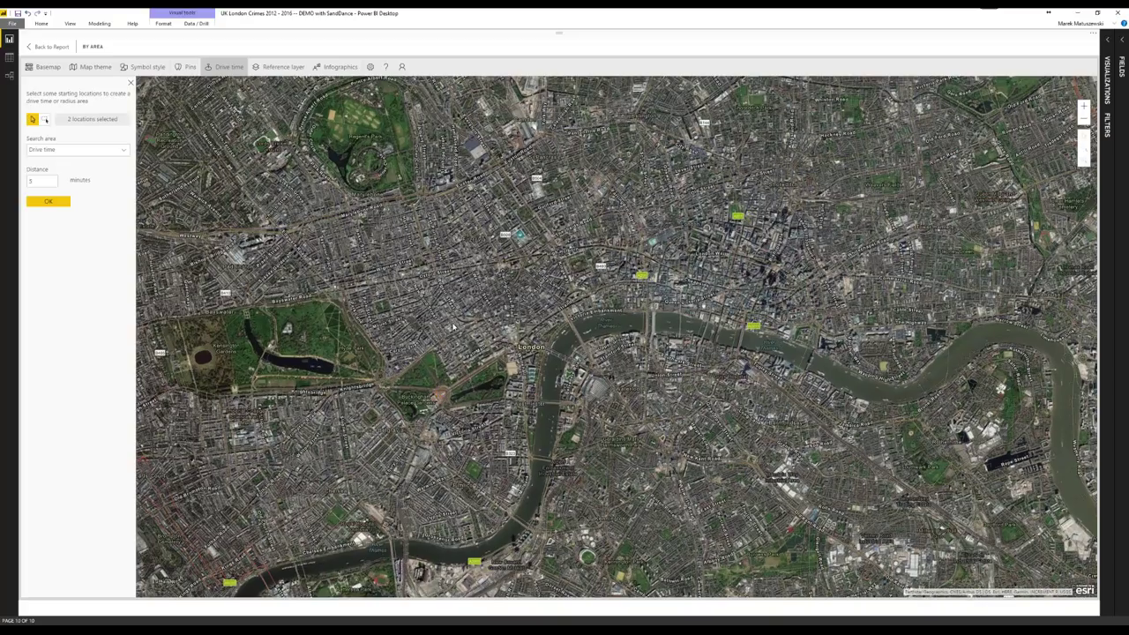
scroll(454, 326, "down", 1)
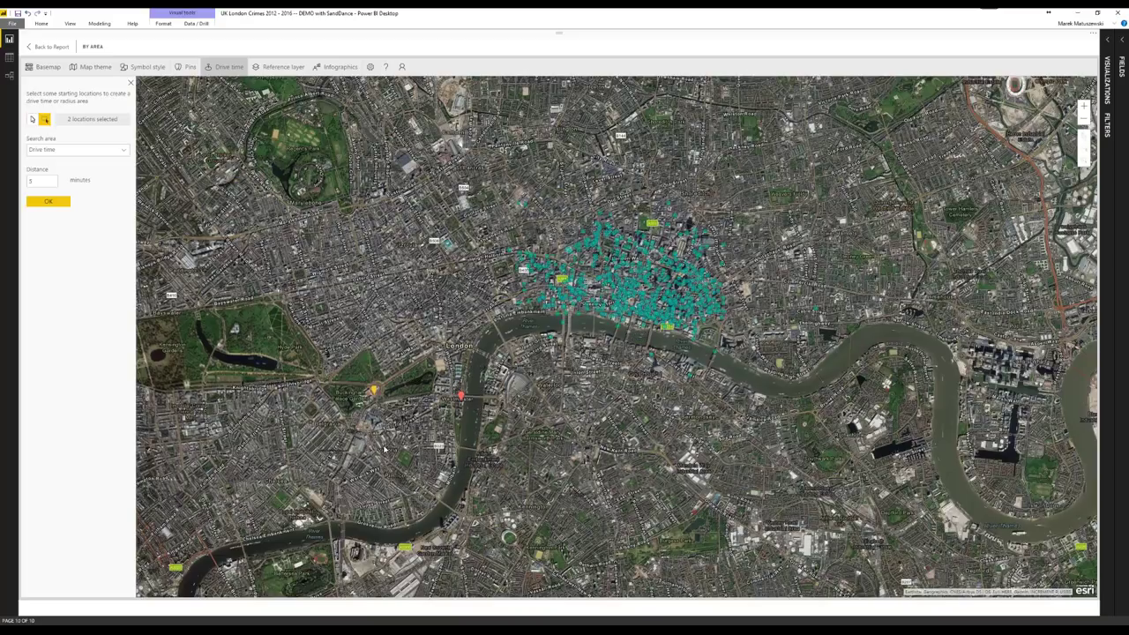
Box-select three crime points south of the City along the Thames and create a 1 kilometers radius area around them.
left_click_drag(353, 478, 733, 348)
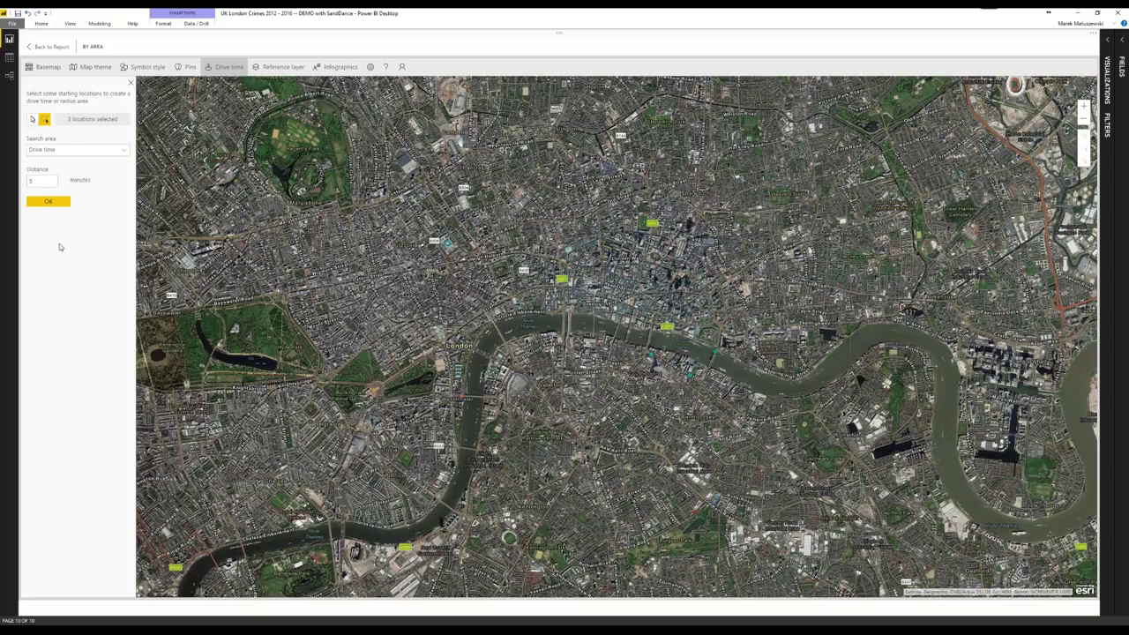
left_click(85, 157)
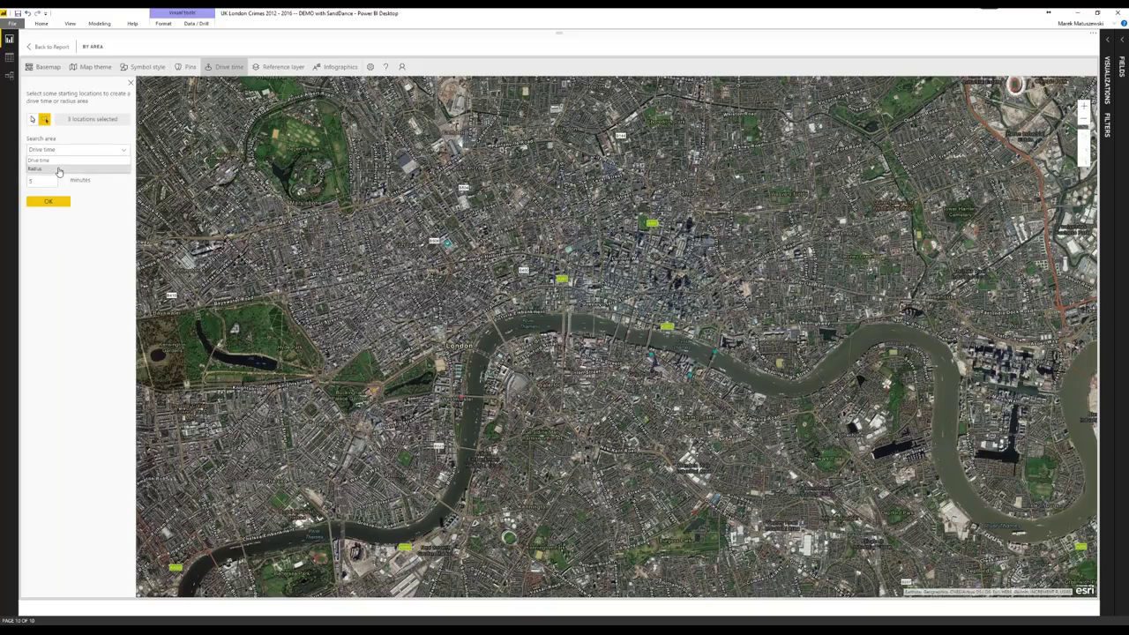
left_click(58, 169)
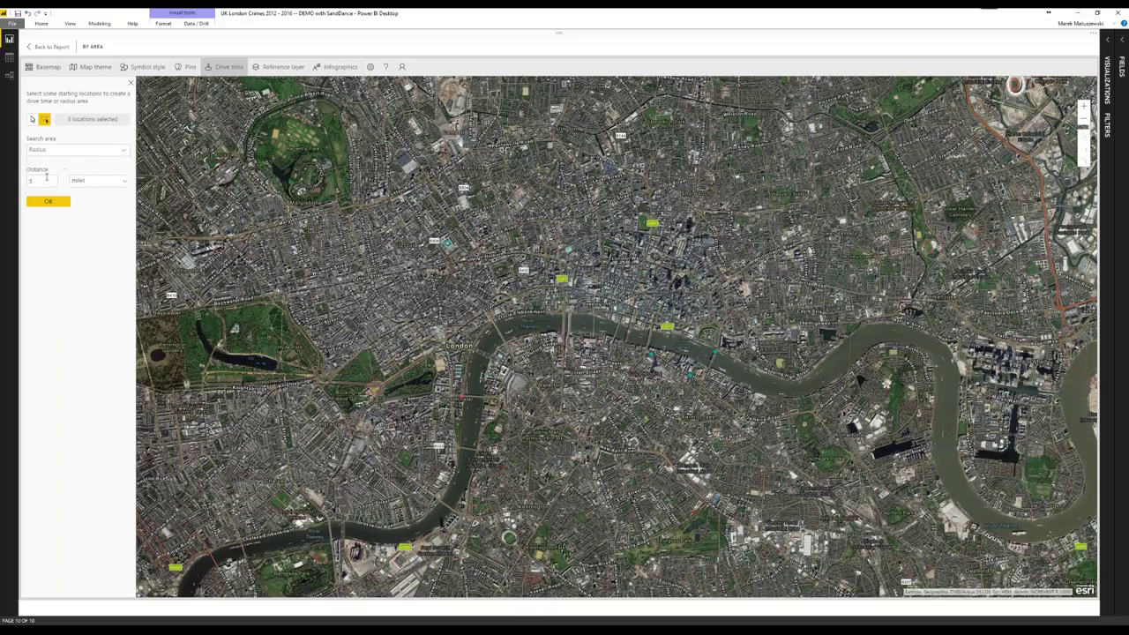
left_click_drag(47, 176, 4, 168)
type("1")
left_click(81, 183)
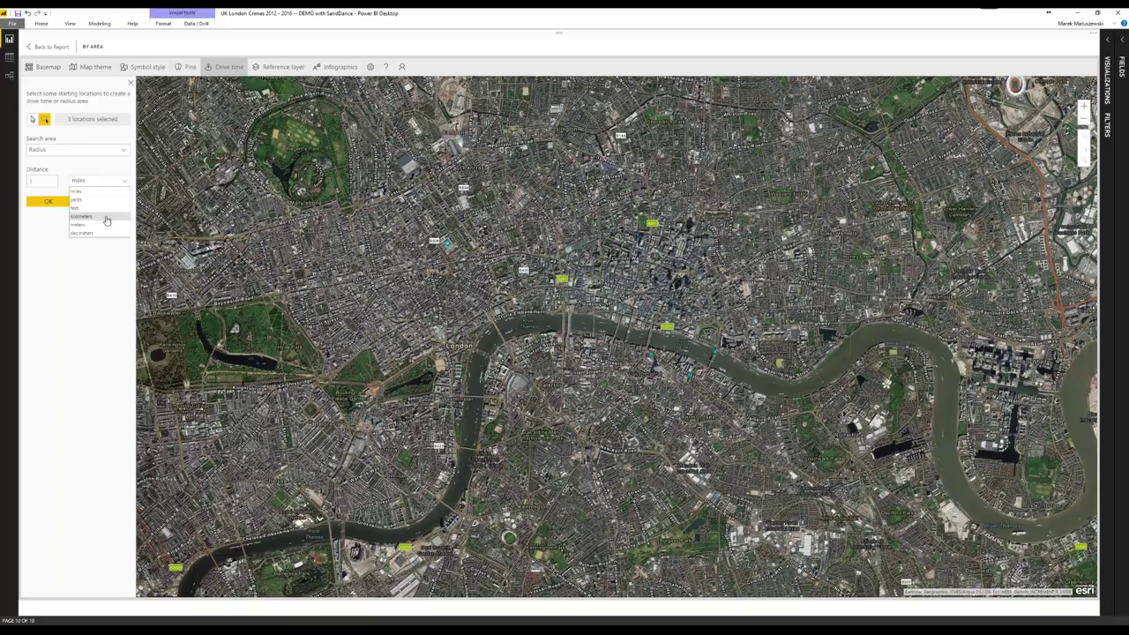
left_click(81, 216)
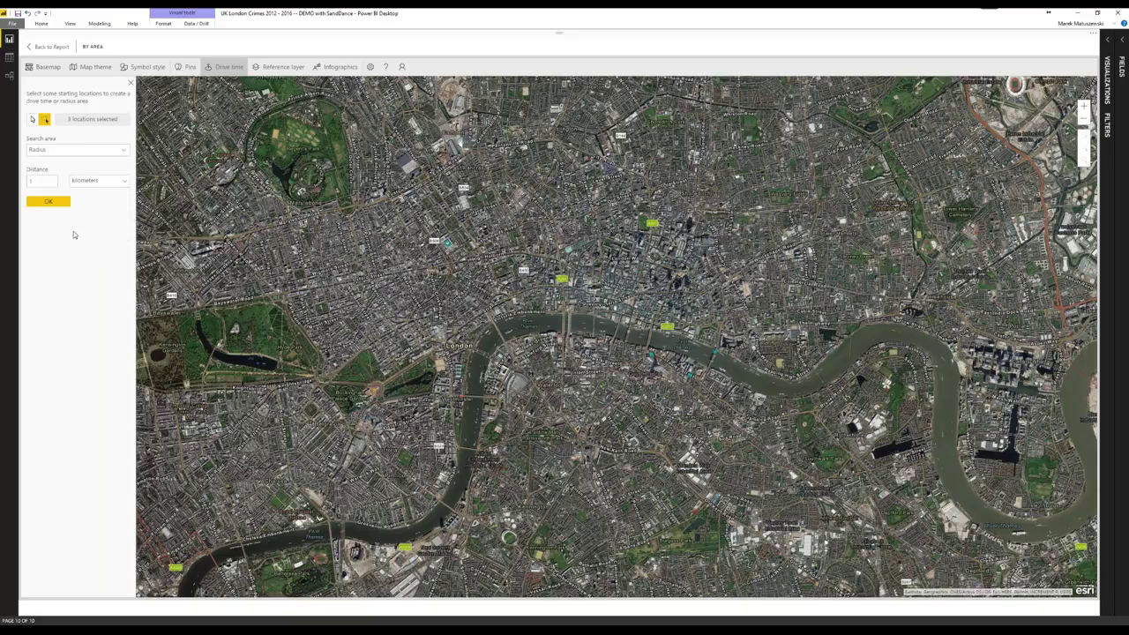
left_click(49, 203)
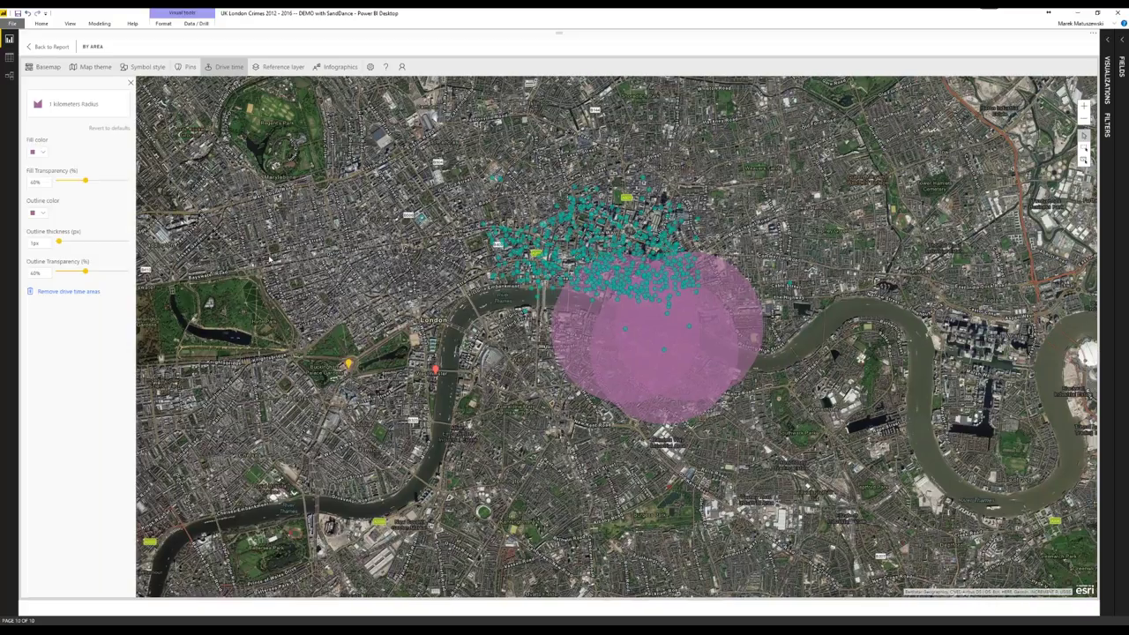
Filter the report by the crimes inside the eastern radius area and by those inside the western one, using the buffer layer selection.
mouse_move(535, 268)
left_click_drag(398, 250, 368, 283)
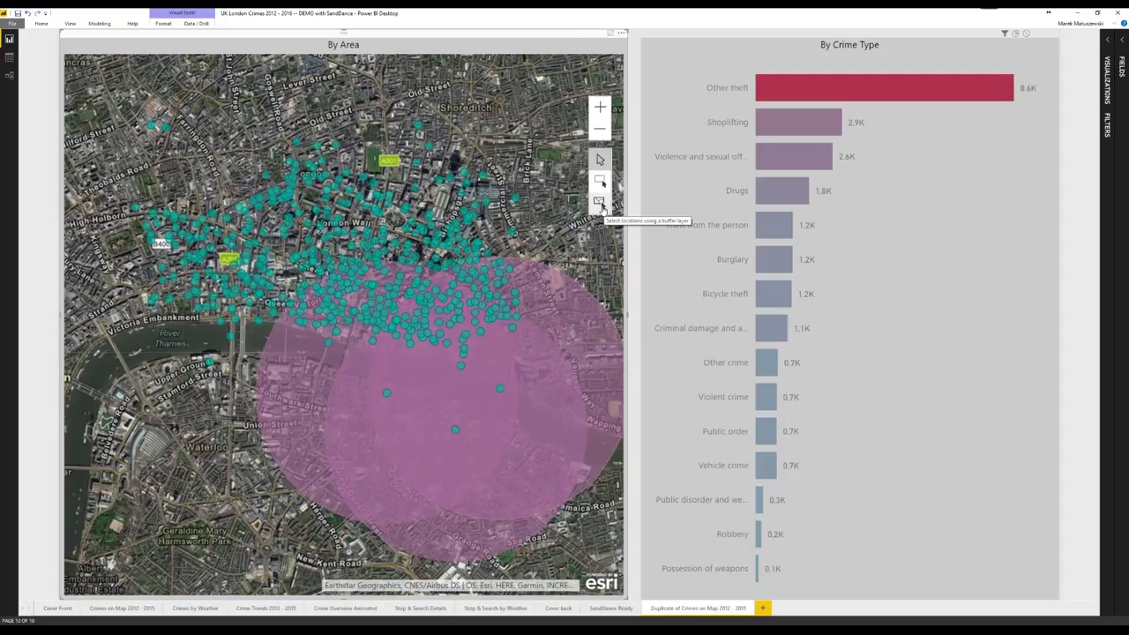
left_click(602, 204)
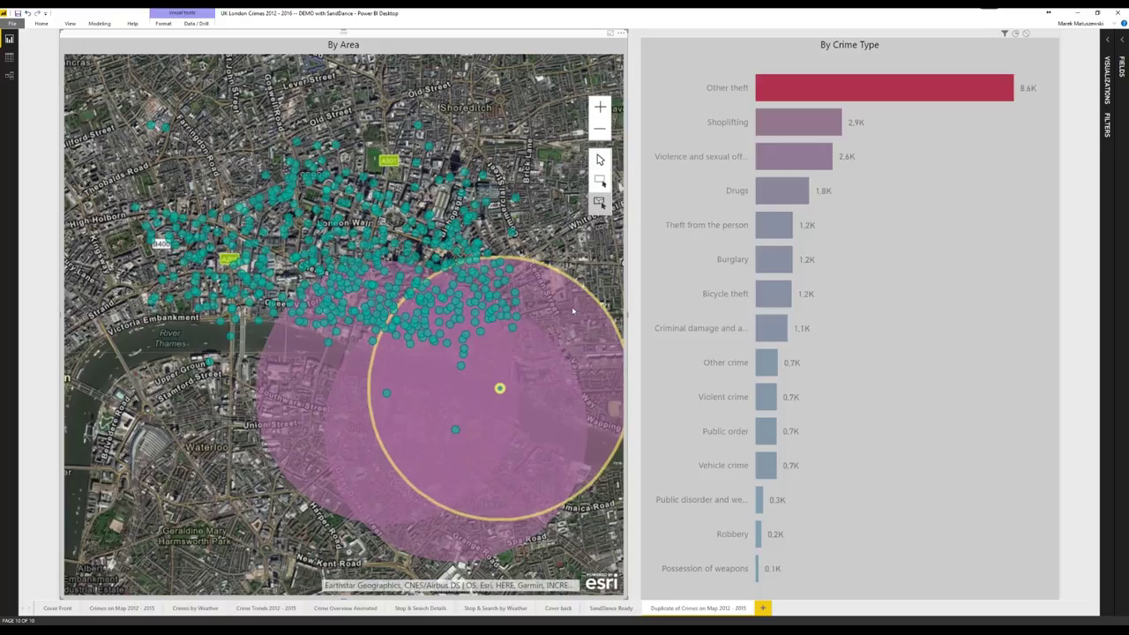
left_click(571, 306)
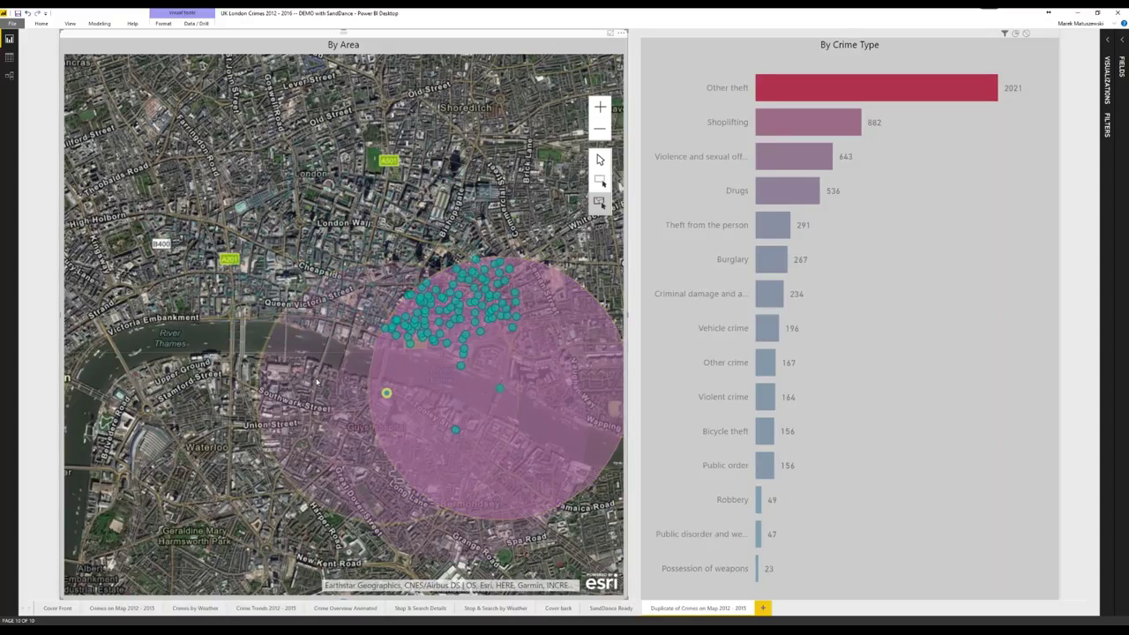
left_click(266, 368)
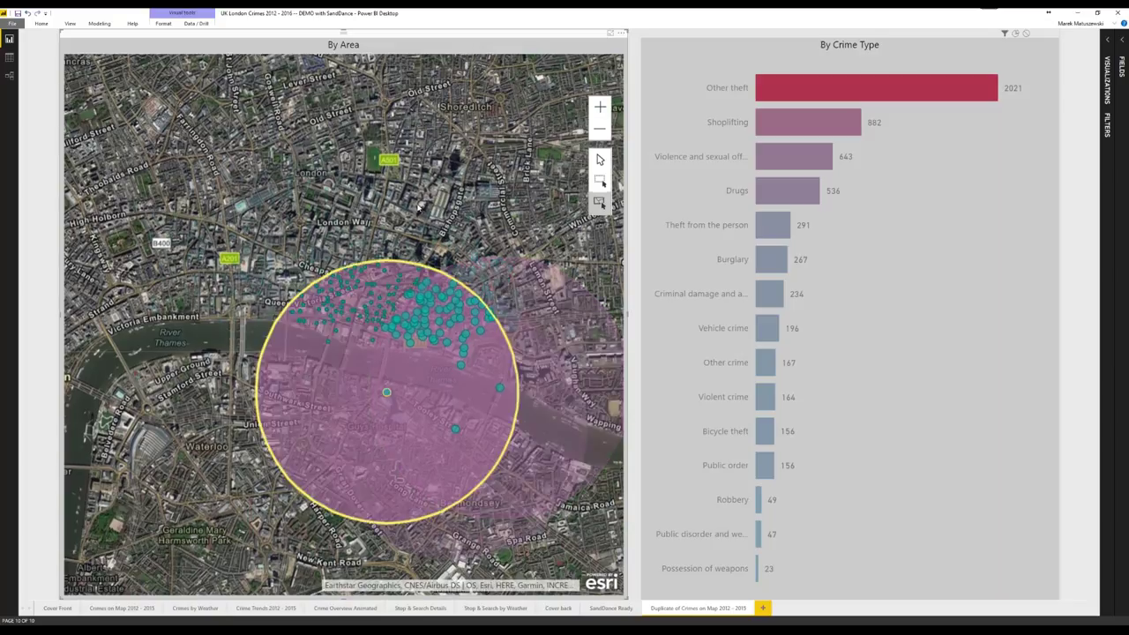
Reopen the By Area map for editing and remove the 1 kilometers radius areas.
left_click(624, 35)
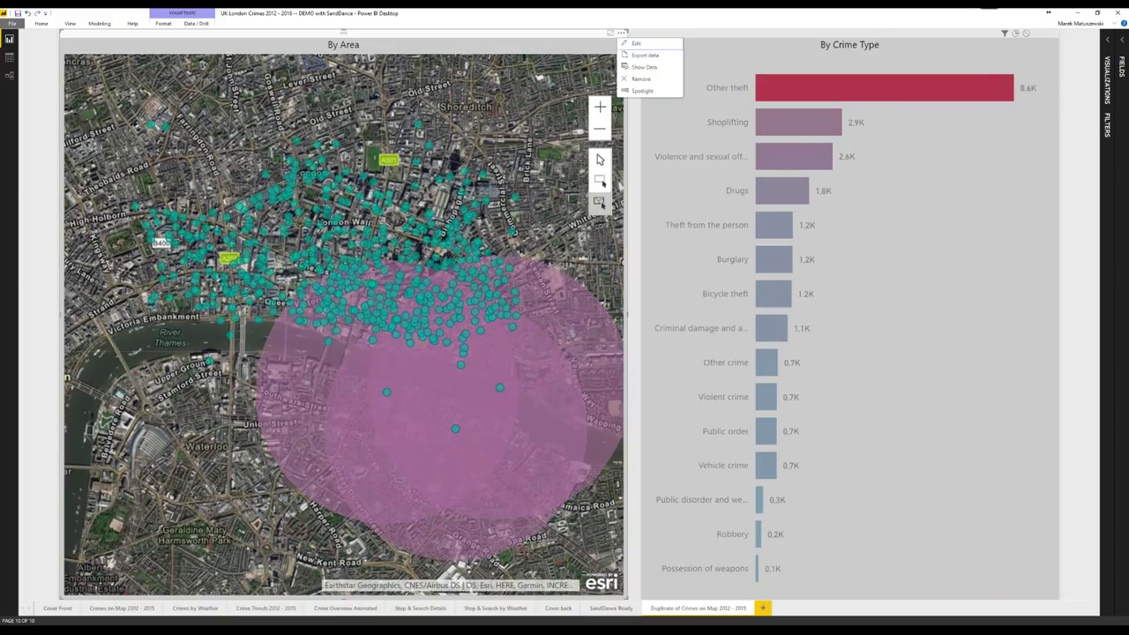
left_click(642, 43)
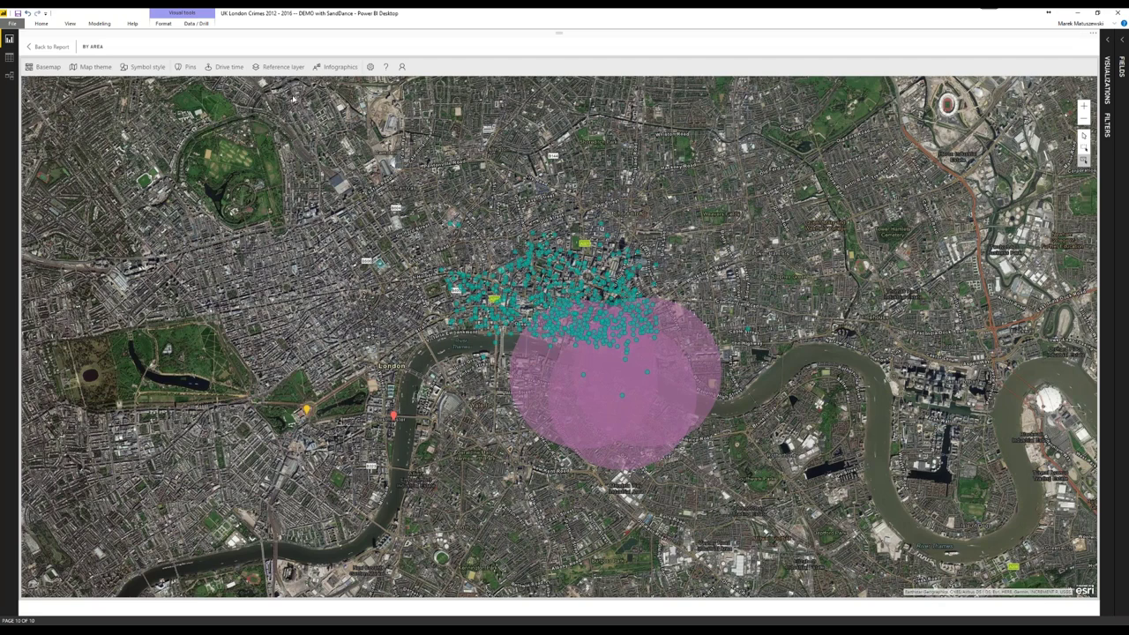
left_click(228, 68)
left_click(79, 292)
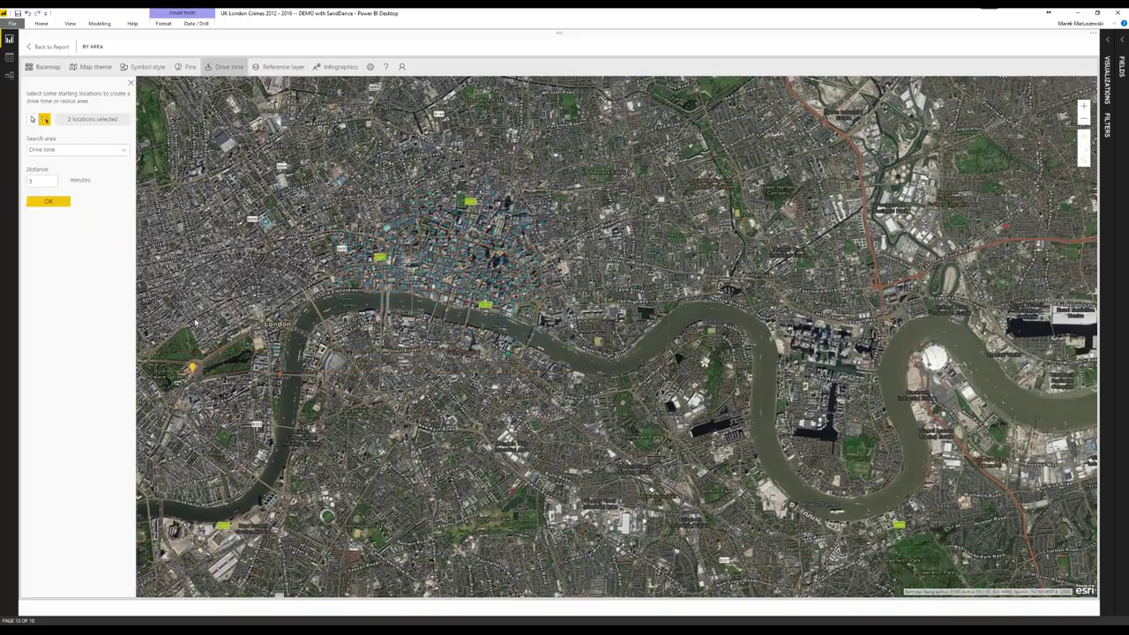
Try to box-select the pins and all crime points along the Thames as drive time starting locations.
left_click_drag(176, 307, 614, 462)
left_click_drag(151, 286, 609, 453)
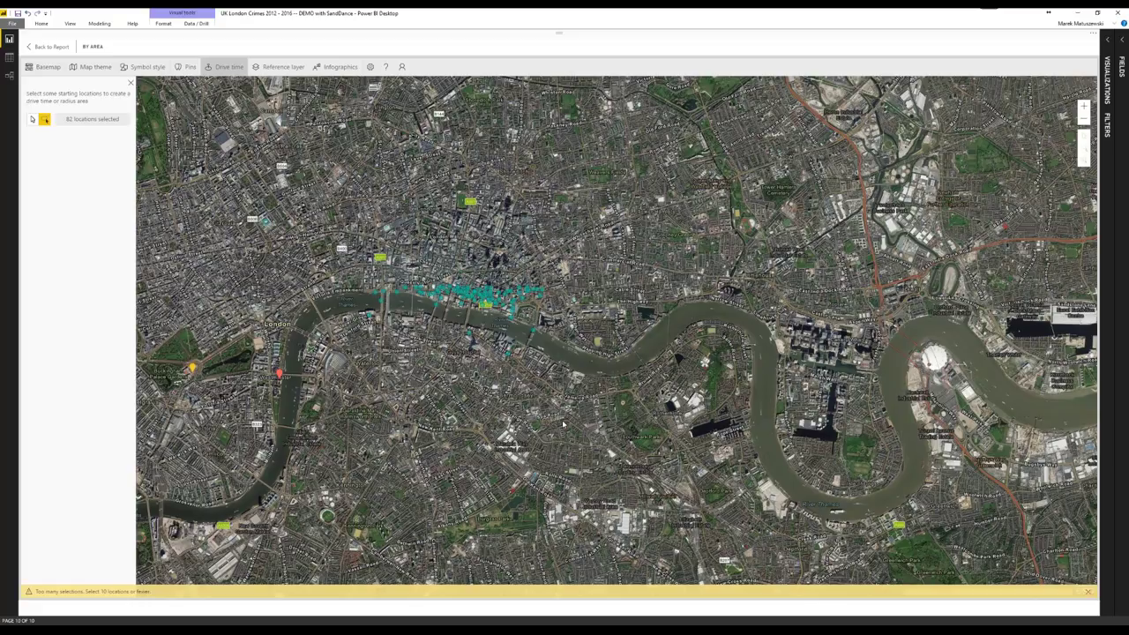
left_click(1088, 591)
Box-select four starting locations from the Bigben pin to the crime points south of the City and create a 30 minutes drive time area.
left_click_drag(174, 418, 558, 331)
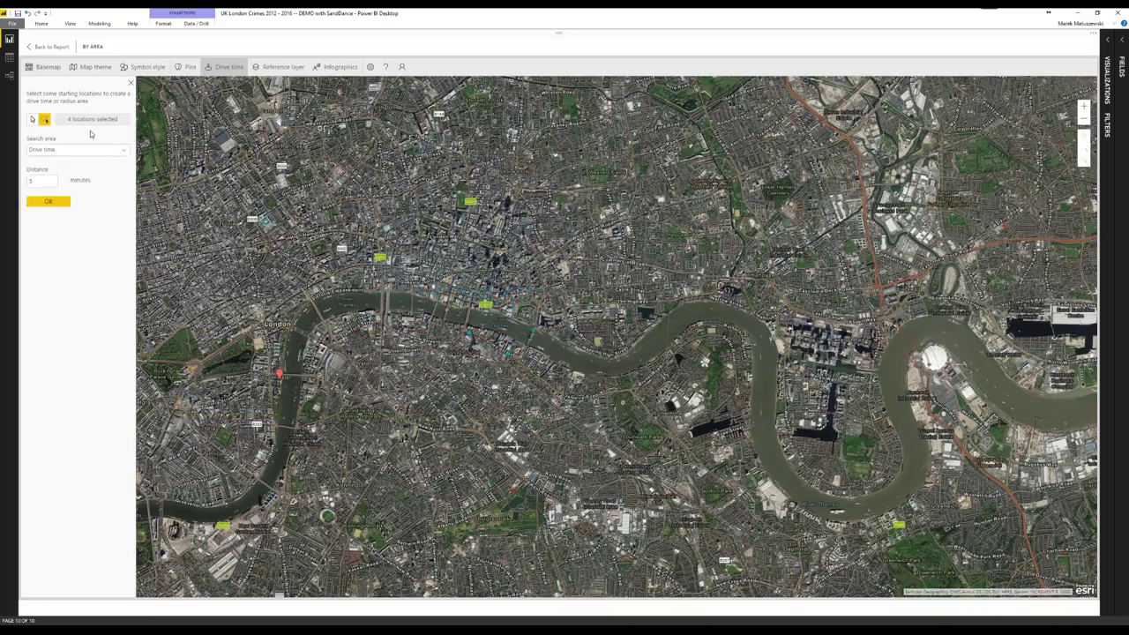
left_click(69, 151)
left_click(83, 158)
double_click(31, 180)
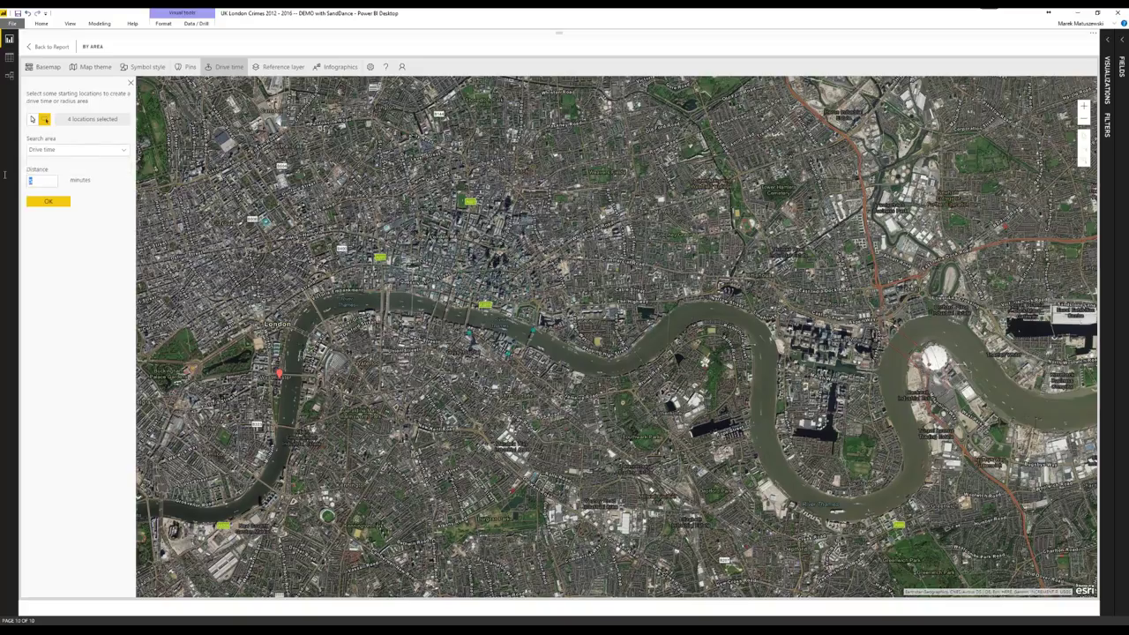
type("30")
left_click(44, 202)
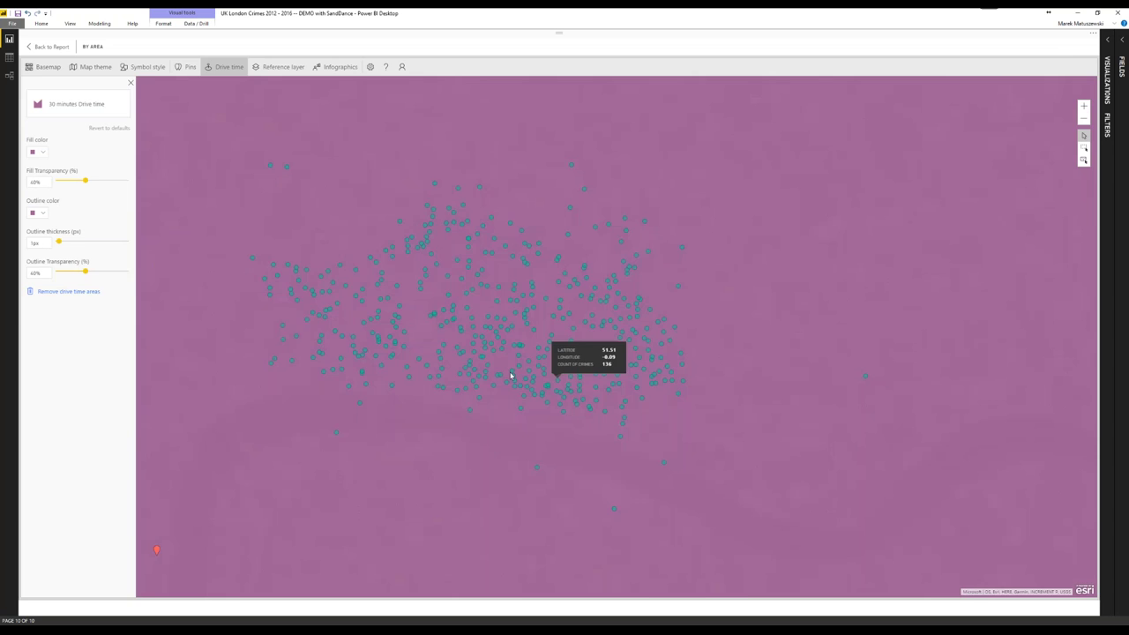
Check the extent of the 30 minutes drive time areas around London and remove them from the map.
scroll(510, 376, "down", 4)
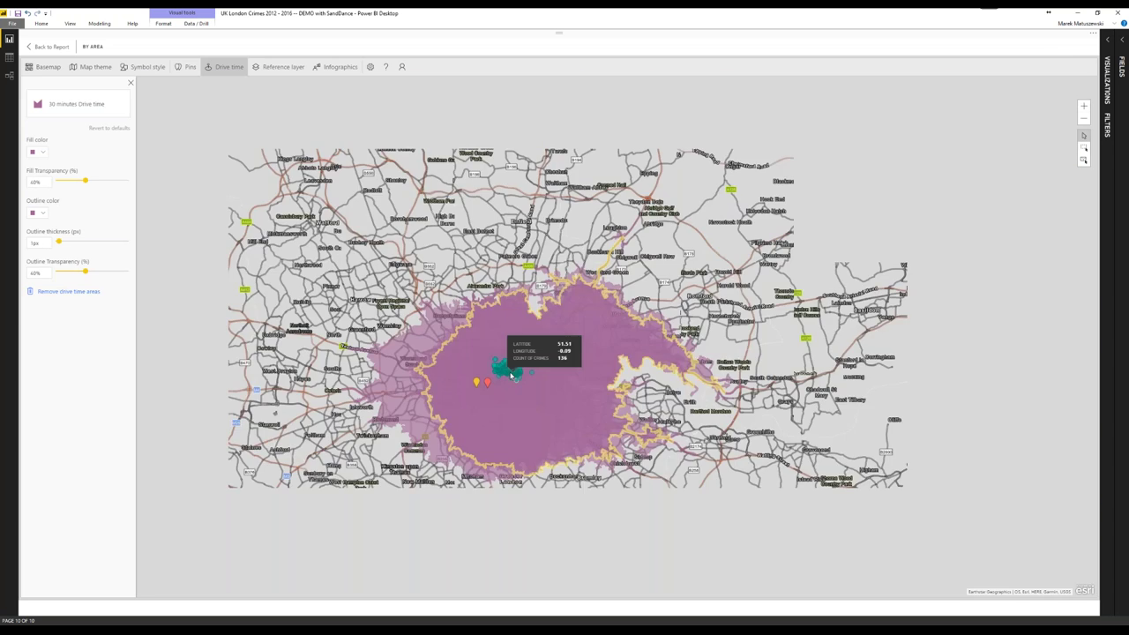
scroll(510, 376, "down", 2)
scroll(476, 411, "up", 6)
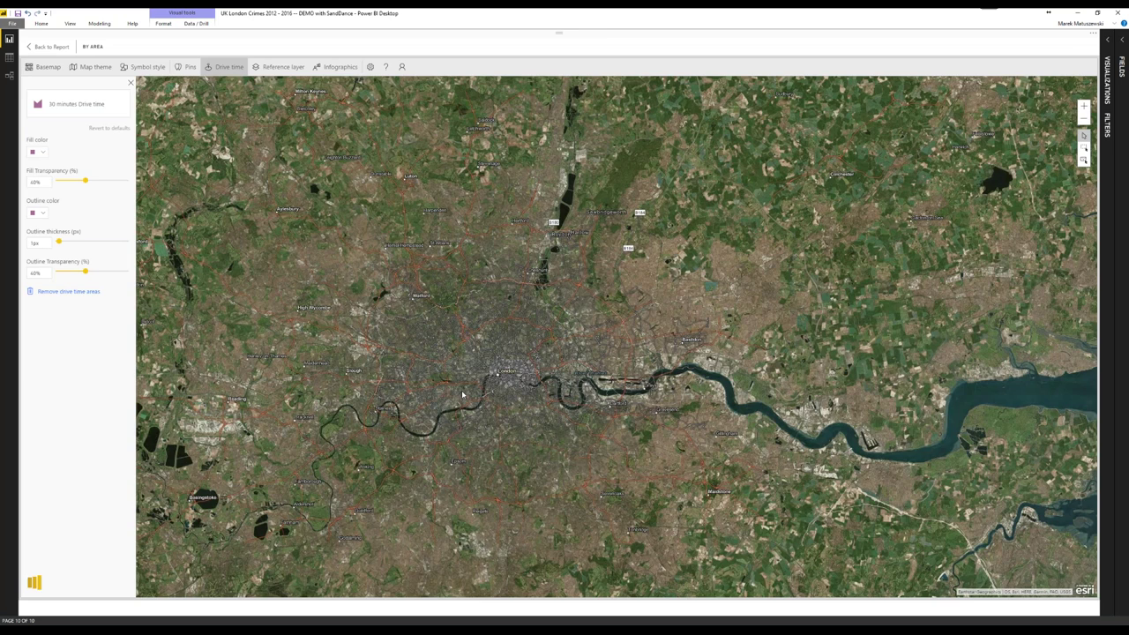
scroll(448, 340, "down", 3)
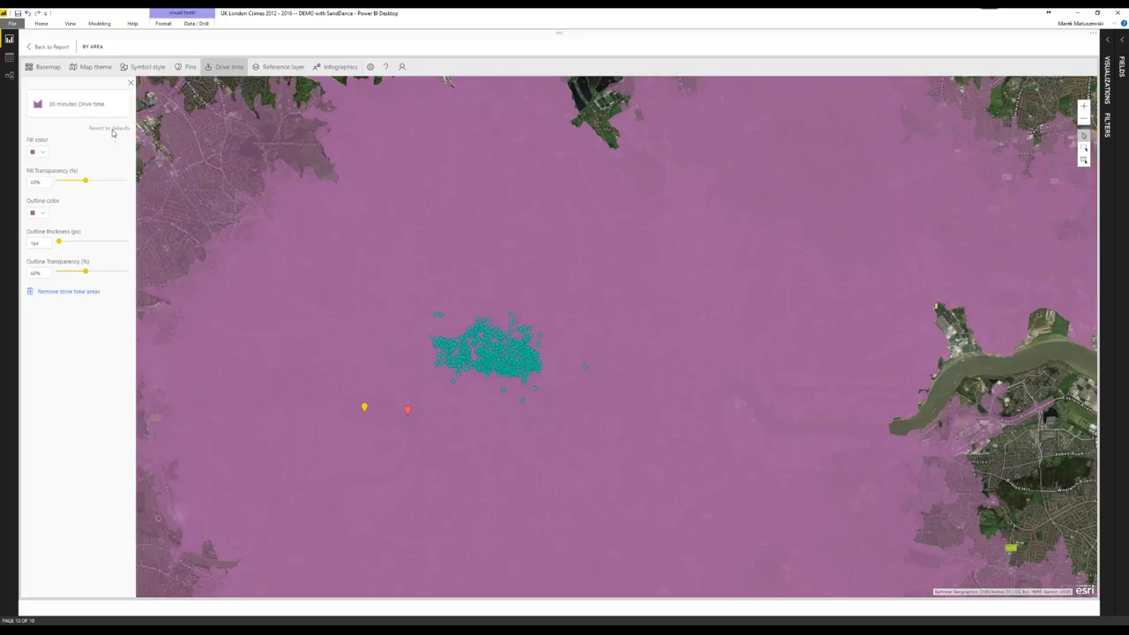
left_click(67, 292)
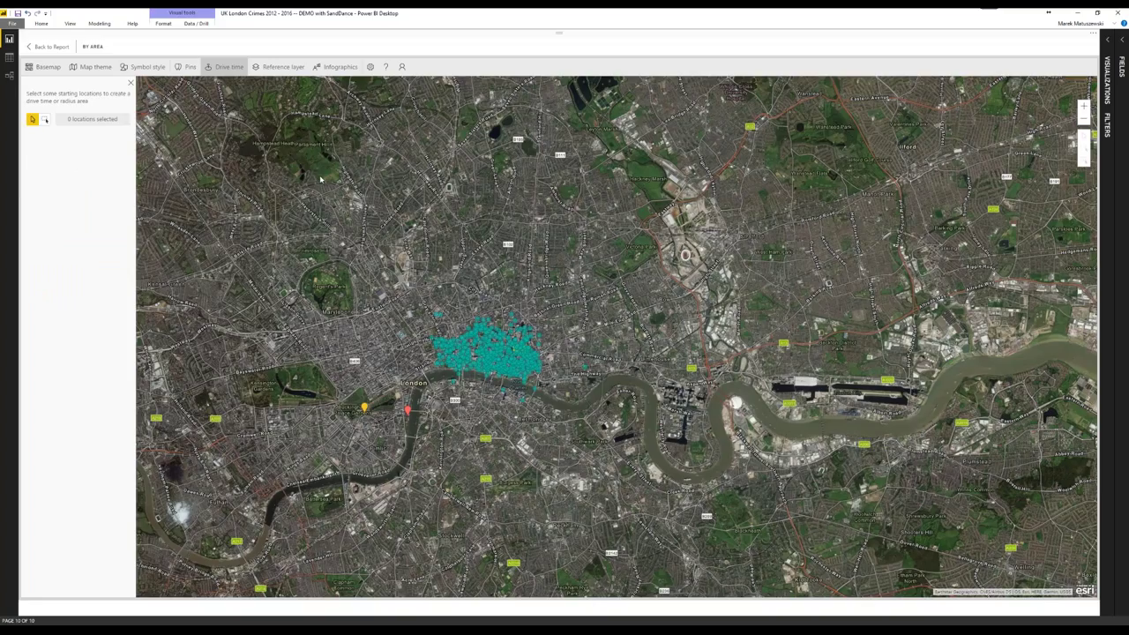
Browse the available reference layers, covering the Demographics, ArcGIS and Living Atlas collections.
left_click(281, 69)
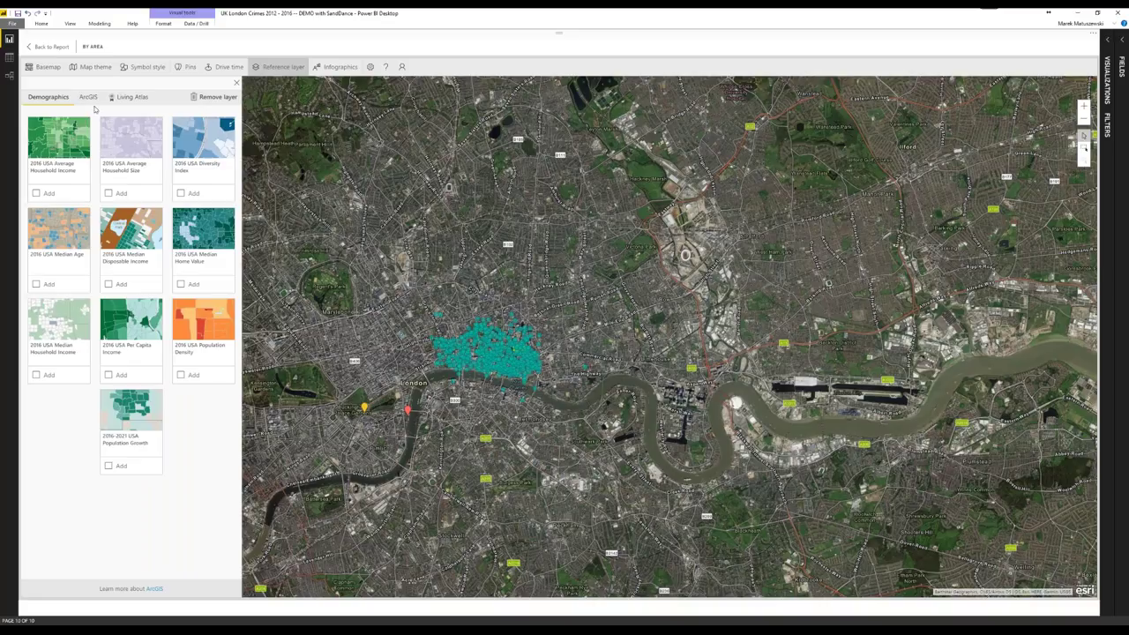
left_click(91, 103)
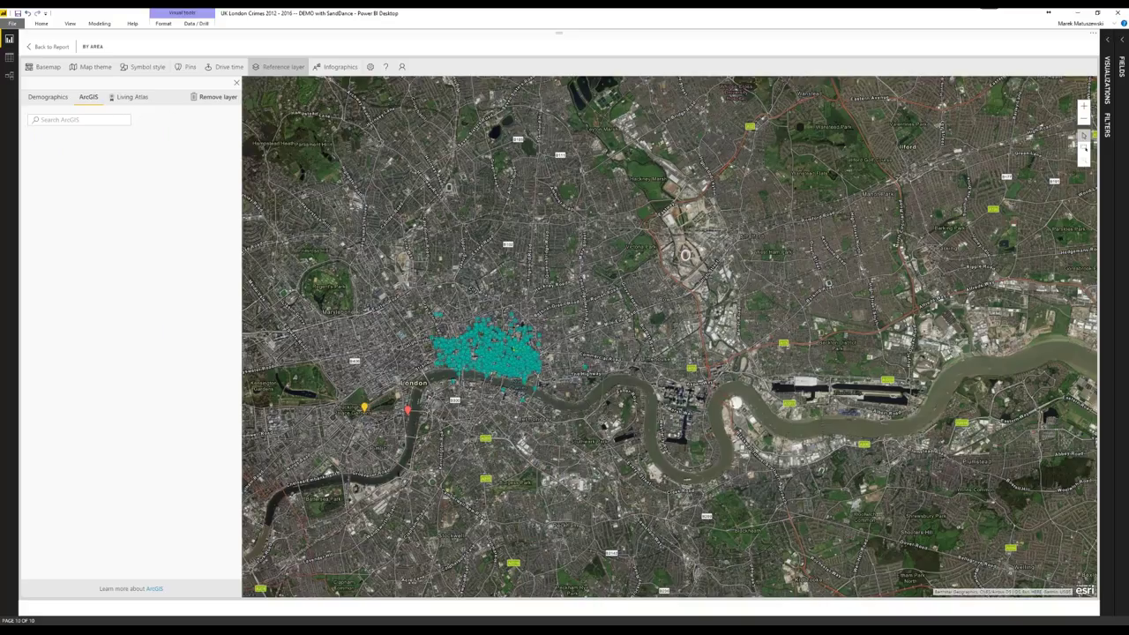
left_click(134, 99)
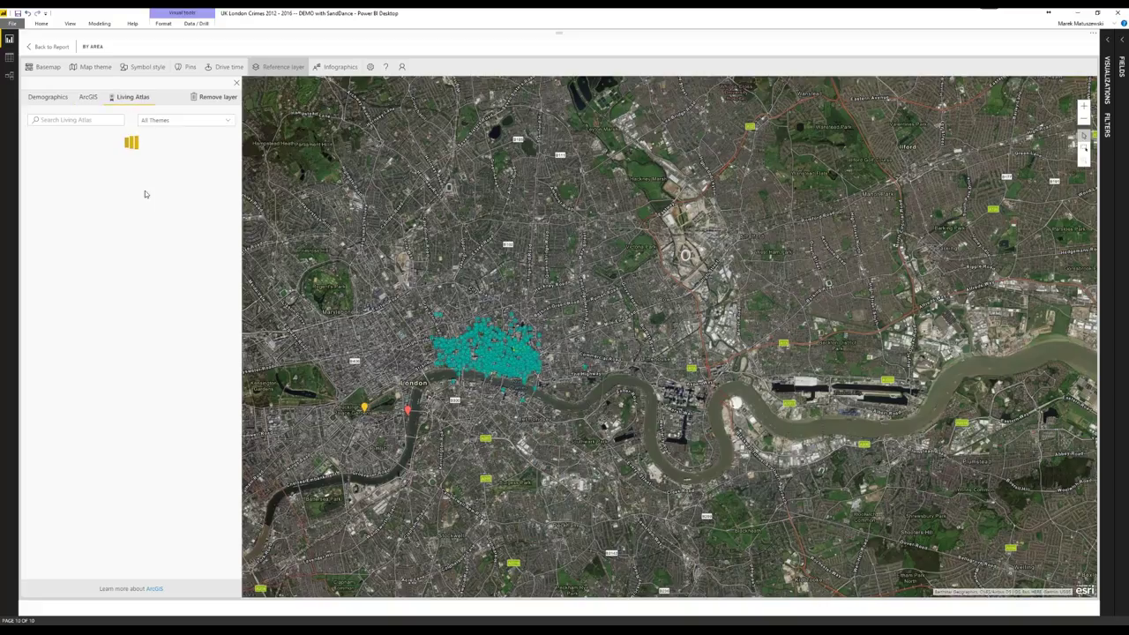
scroll(172, 188, "down", 5)
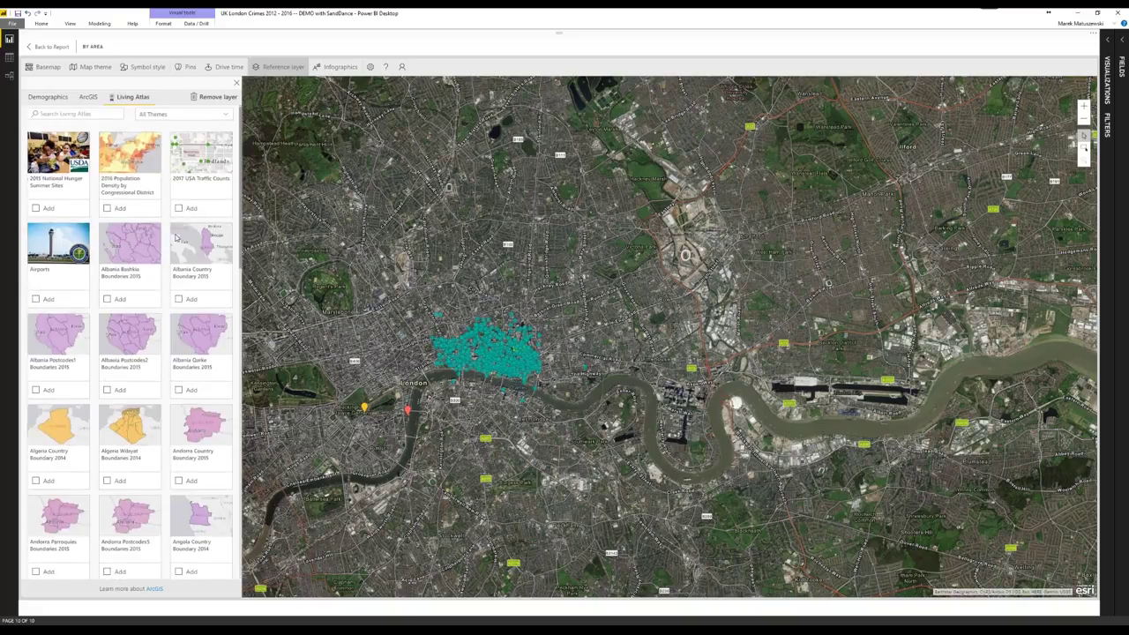
scroll(177, 344, "down", 5)
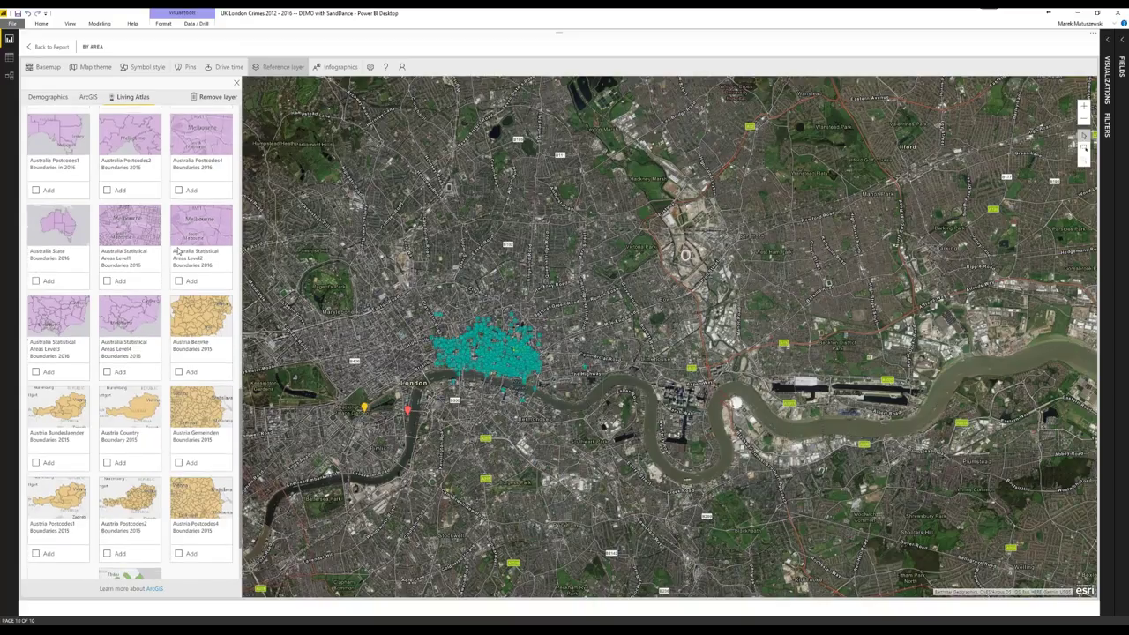
scroll(177, 344, "up", 10)
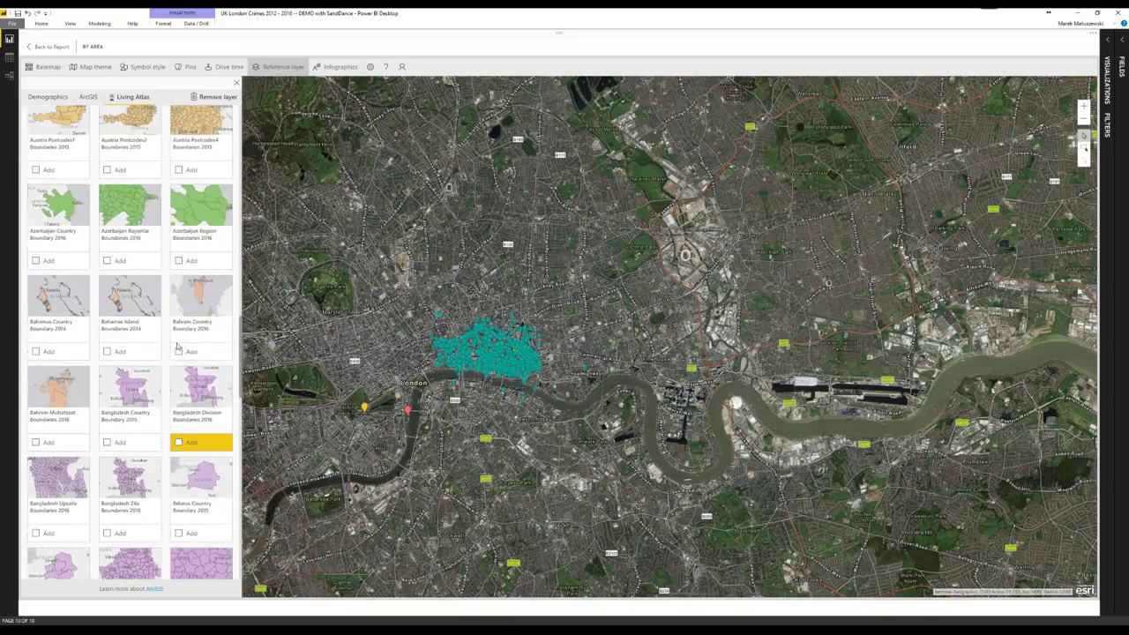
Search the ArcGIS reference layers for london and add the LondonMarathon2017_WFL layer to the map.
left_click(89, 99)
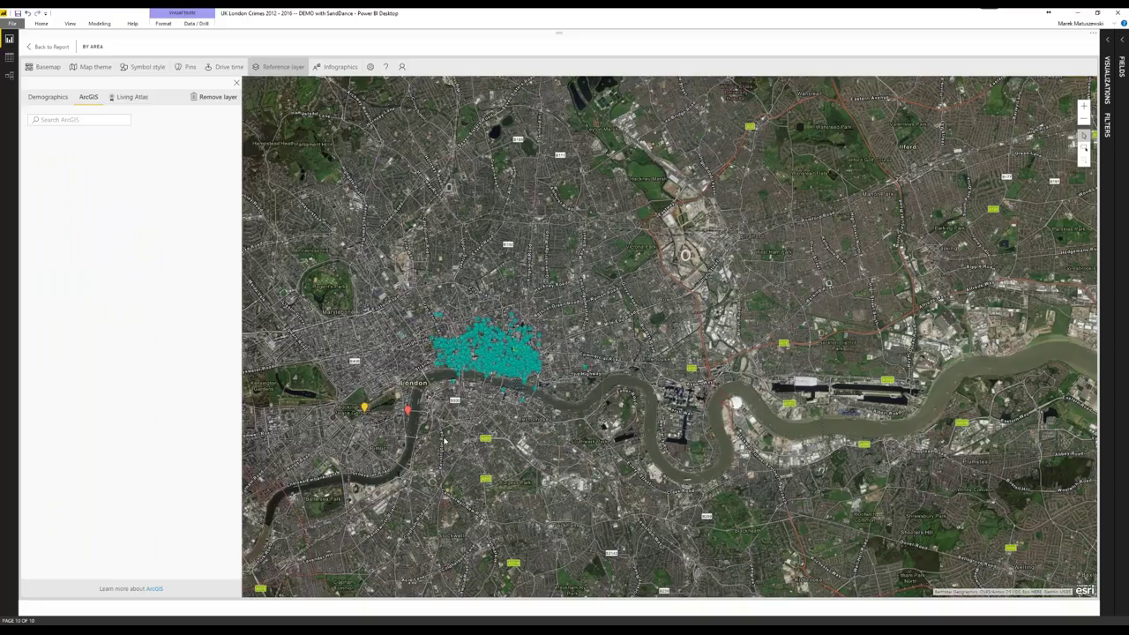
left_click_drag(445, 440, 503, 439)
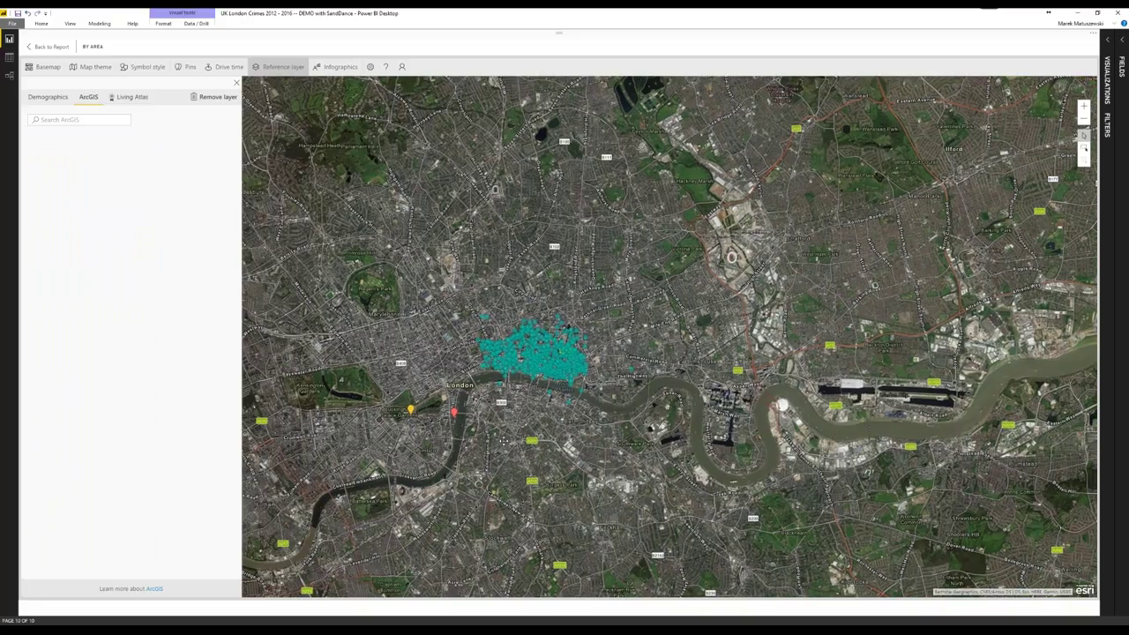
scroll(504, 438, "up", 2)
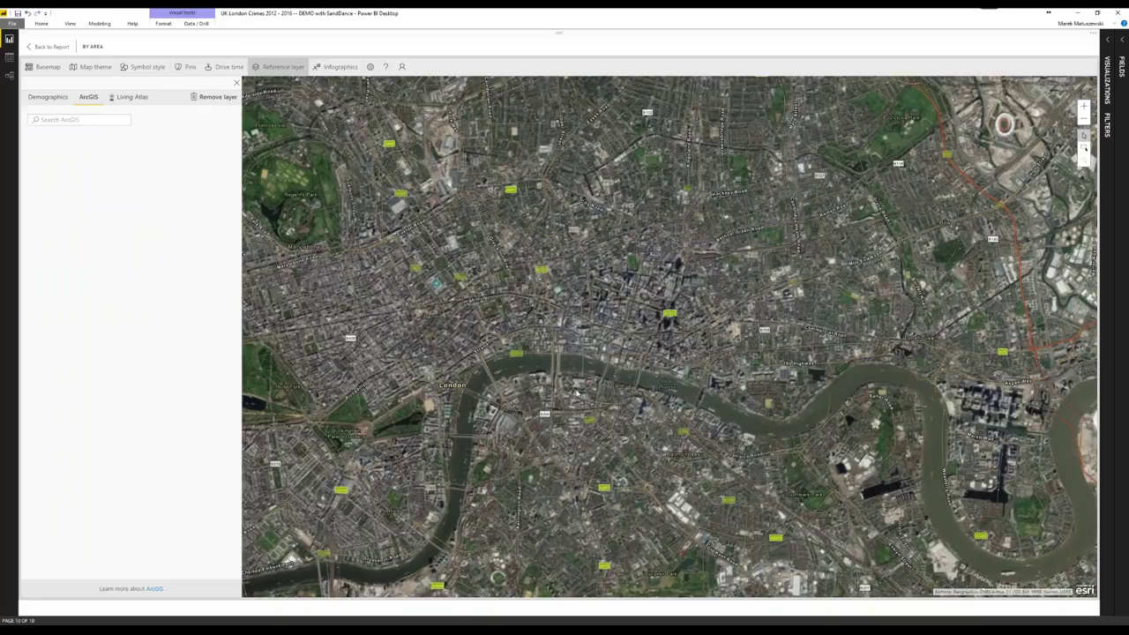
left_click(89, 121)
type("london")
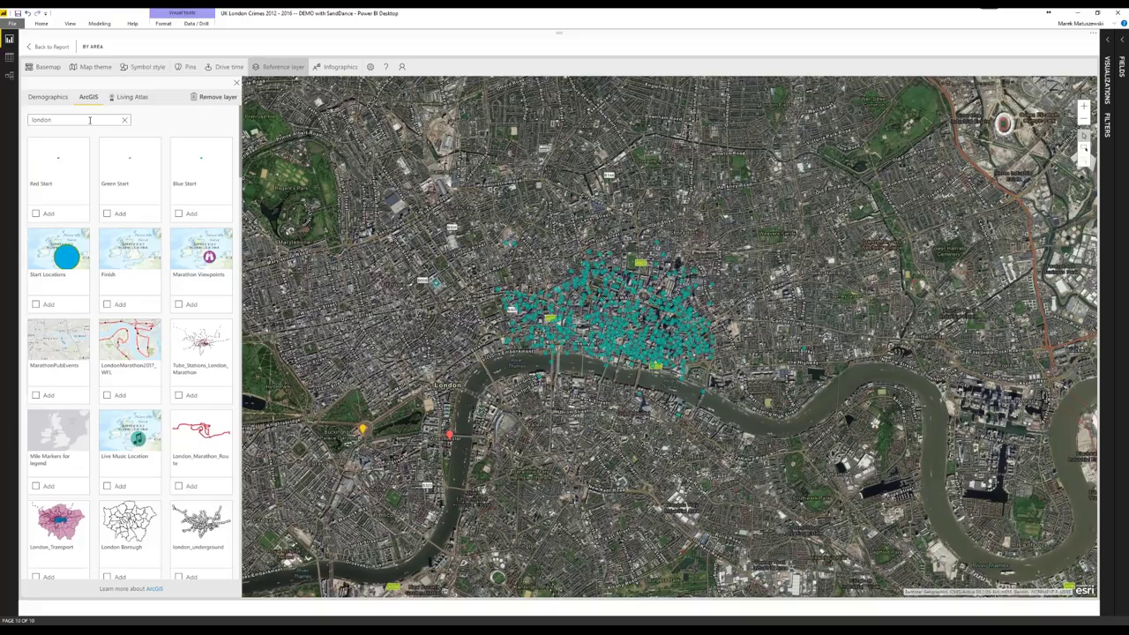
left_click(106, 396)
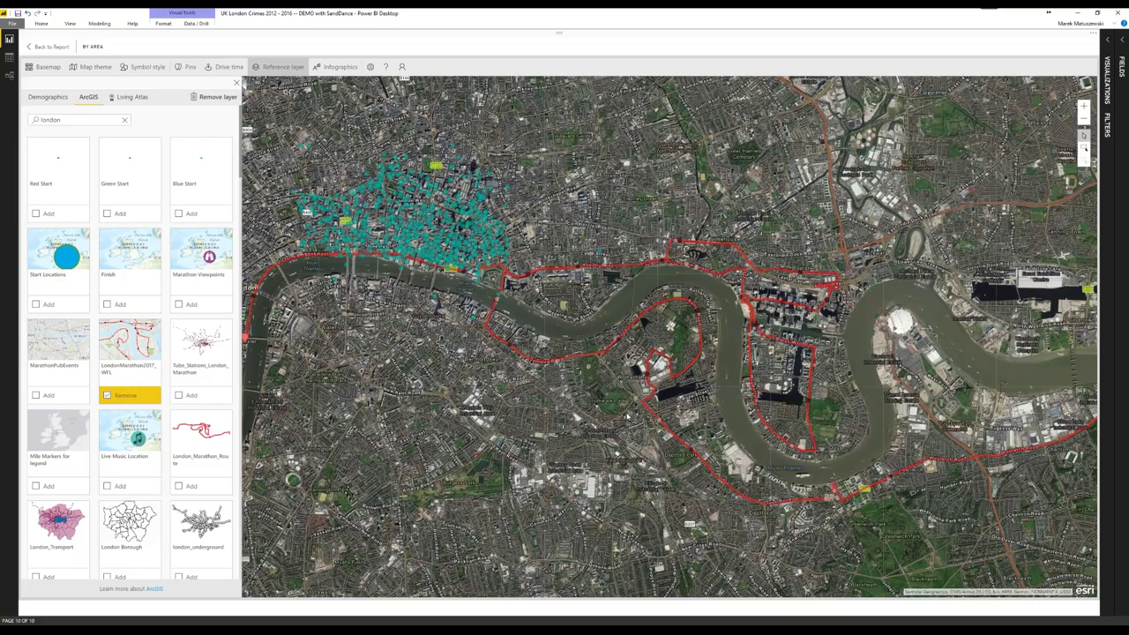
Examine the marathon route on the map, from the whole London area to the stretch around Tower Bridge.
scroll(644, 374, "down", 5)
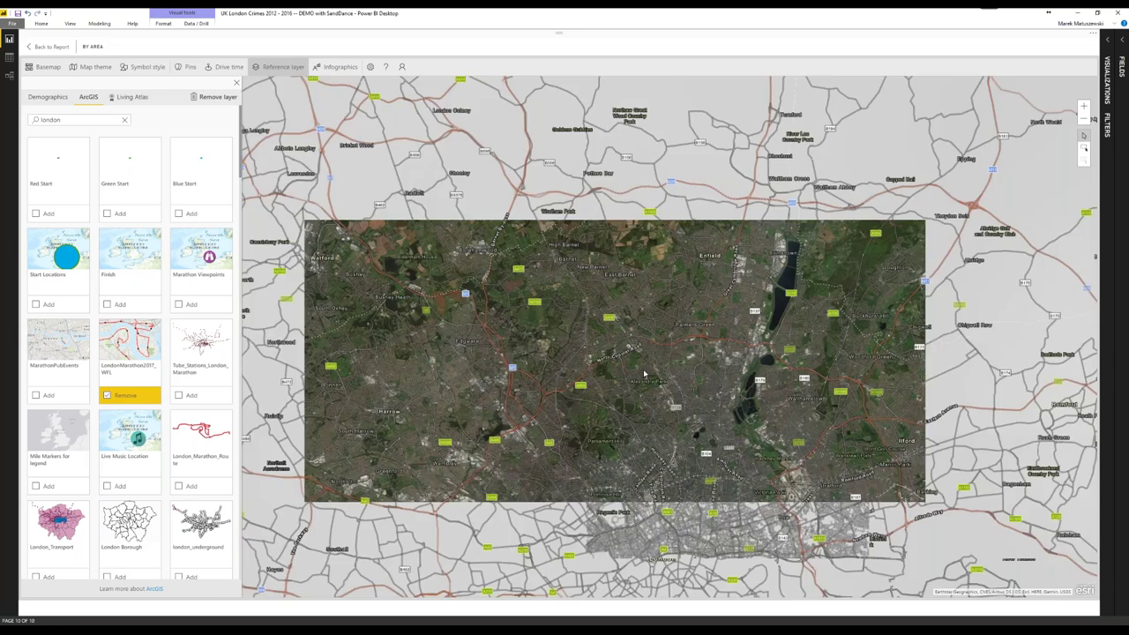
scroll(644, 374, "down", 2)
left_click(553, 338)
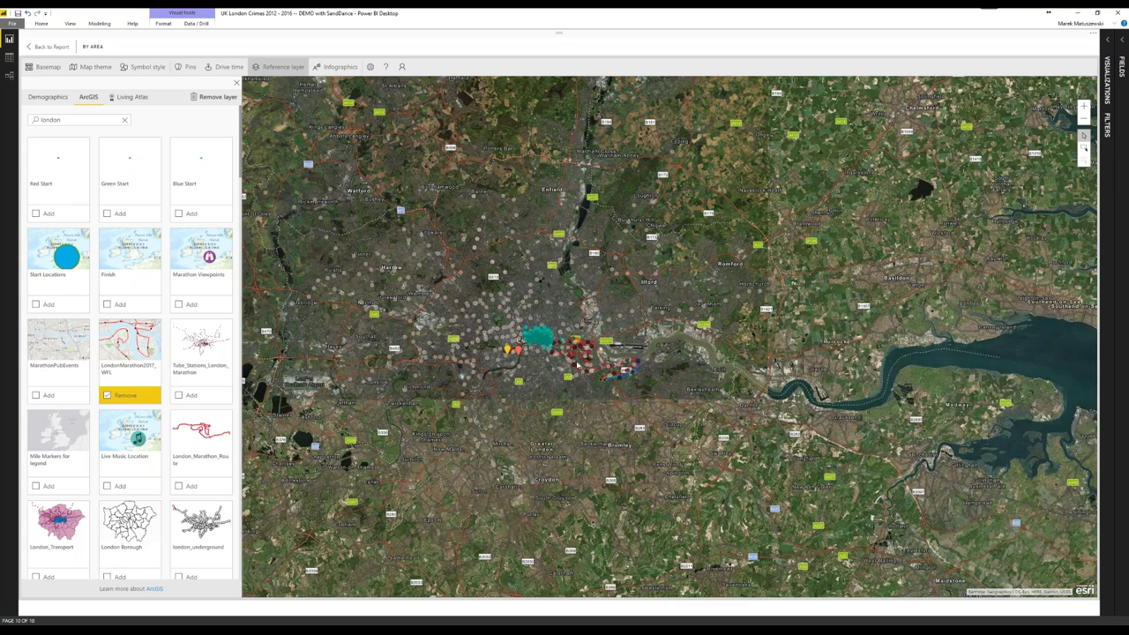
scroll(564, 361, "up", 2)
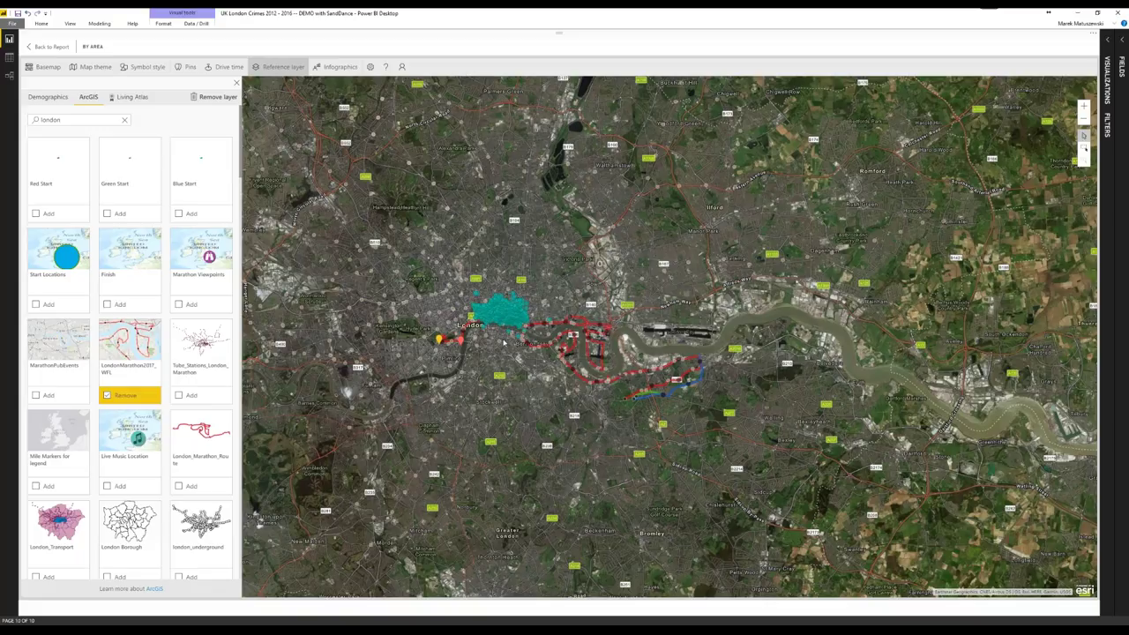
scroll(504, 342, "up", 2)
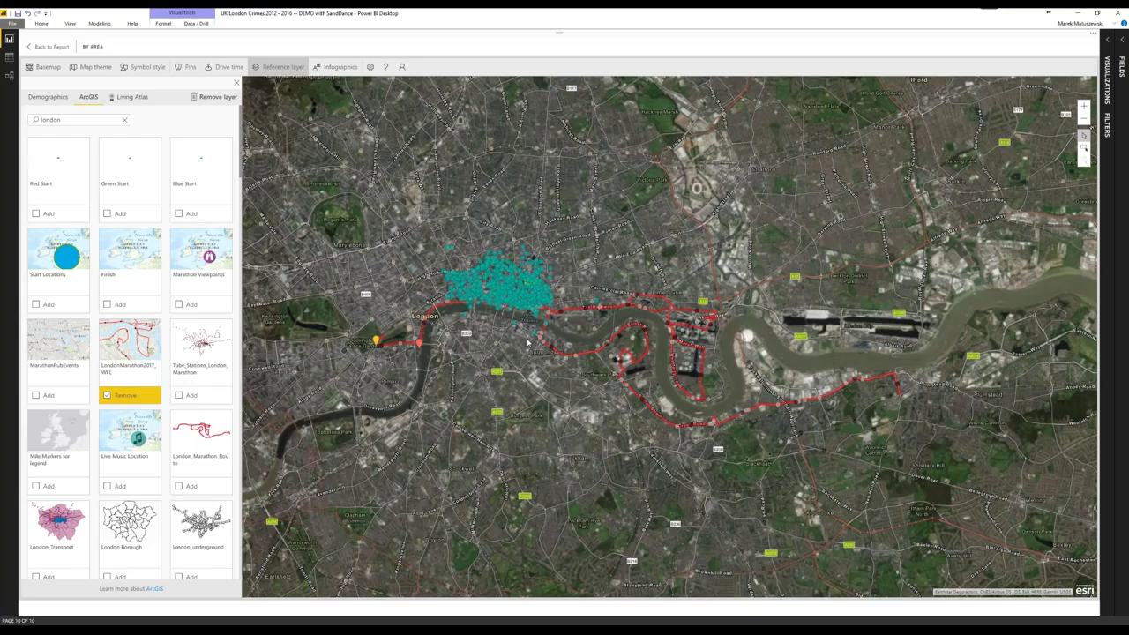
scroll(528, 342, "up", 2)
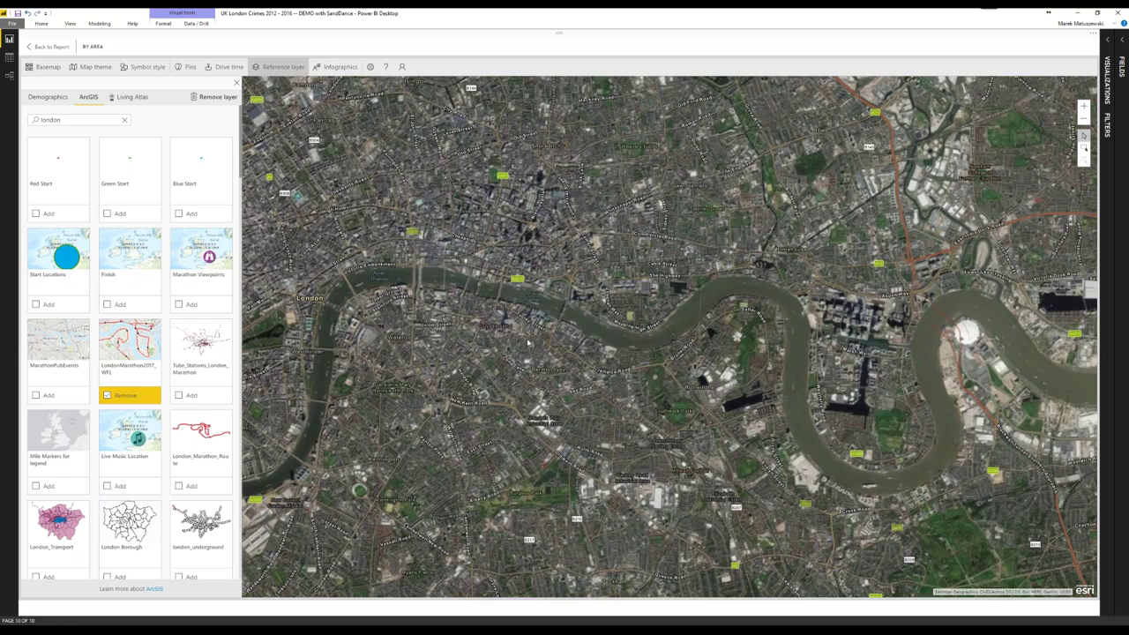
scroll(538, 332, "up", 2)
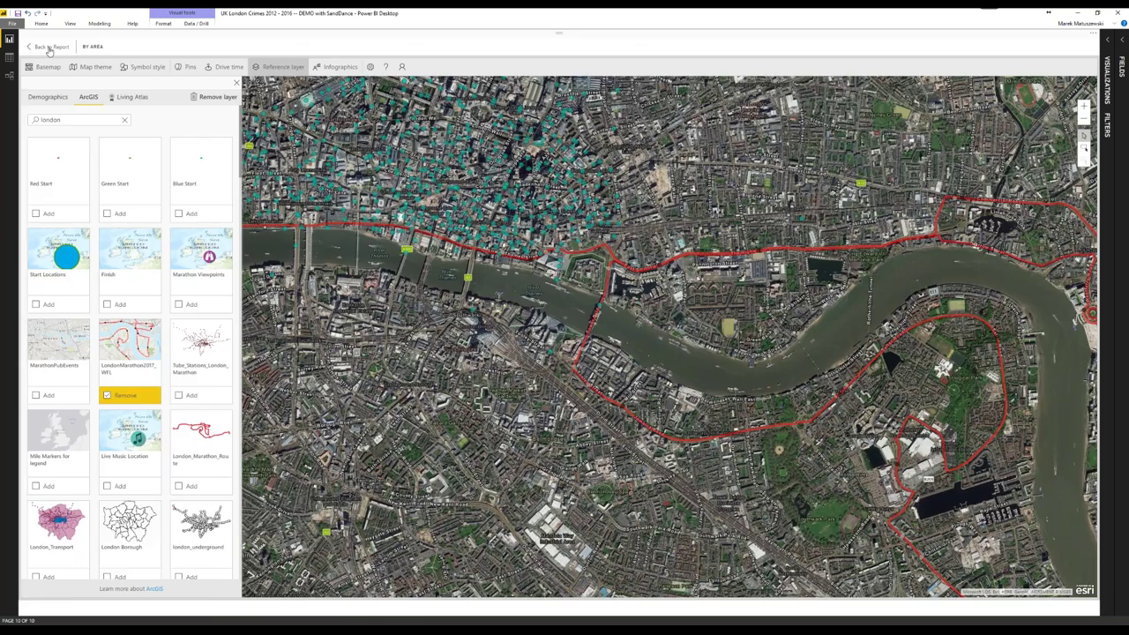
Return to the report and filter the crime type chart by the crime point on Tower Bridge.
left_click(51, 46)
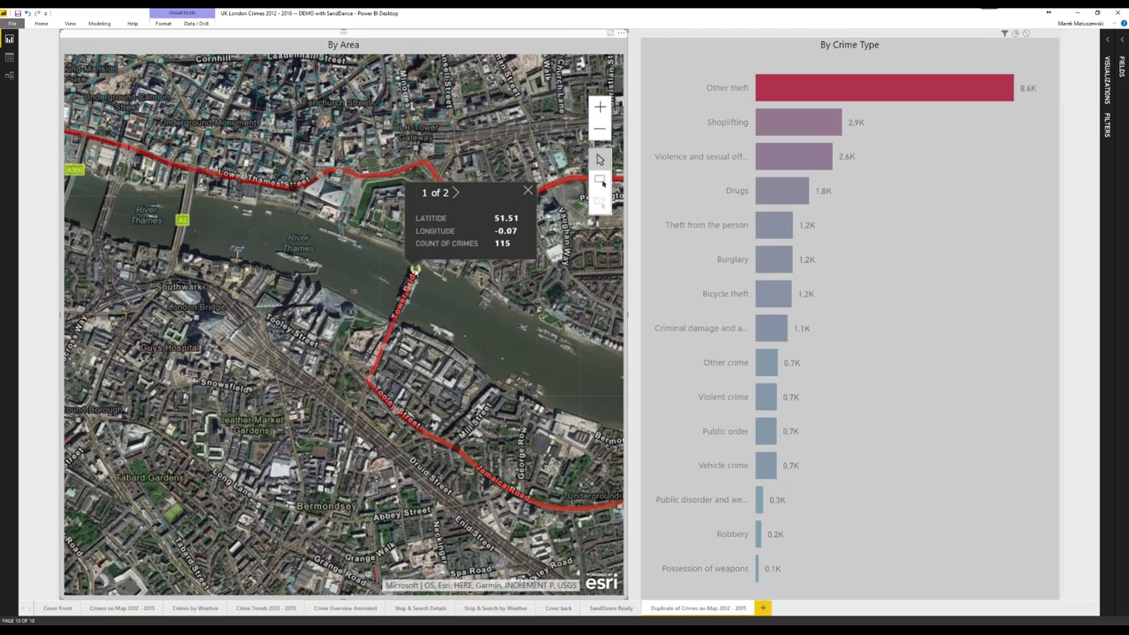
left_click(416, 268)
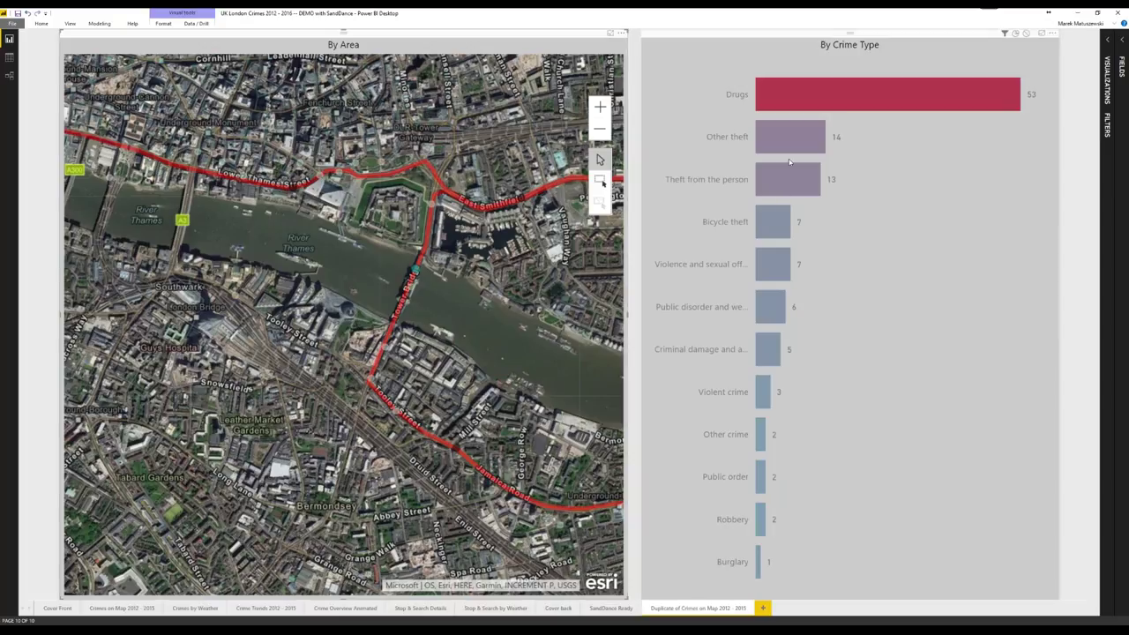
mouse_move(923, 111)
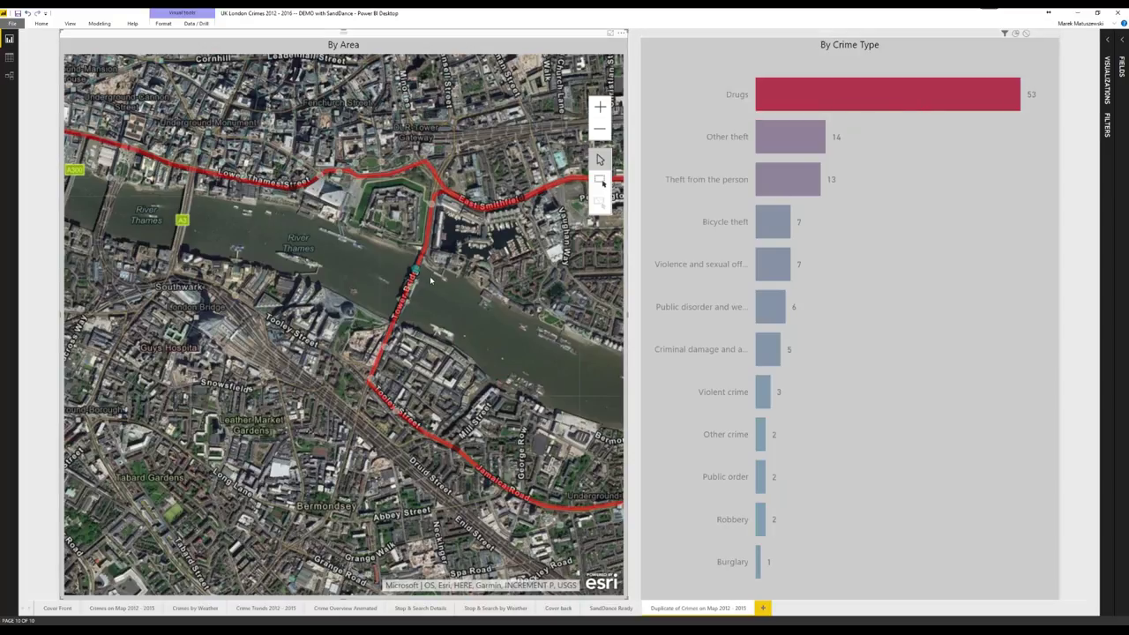
Clear the Tower Bridge crime point selection and open the By Area map for editing to view its ArcGIS reference layers.
left_click(520, 266)
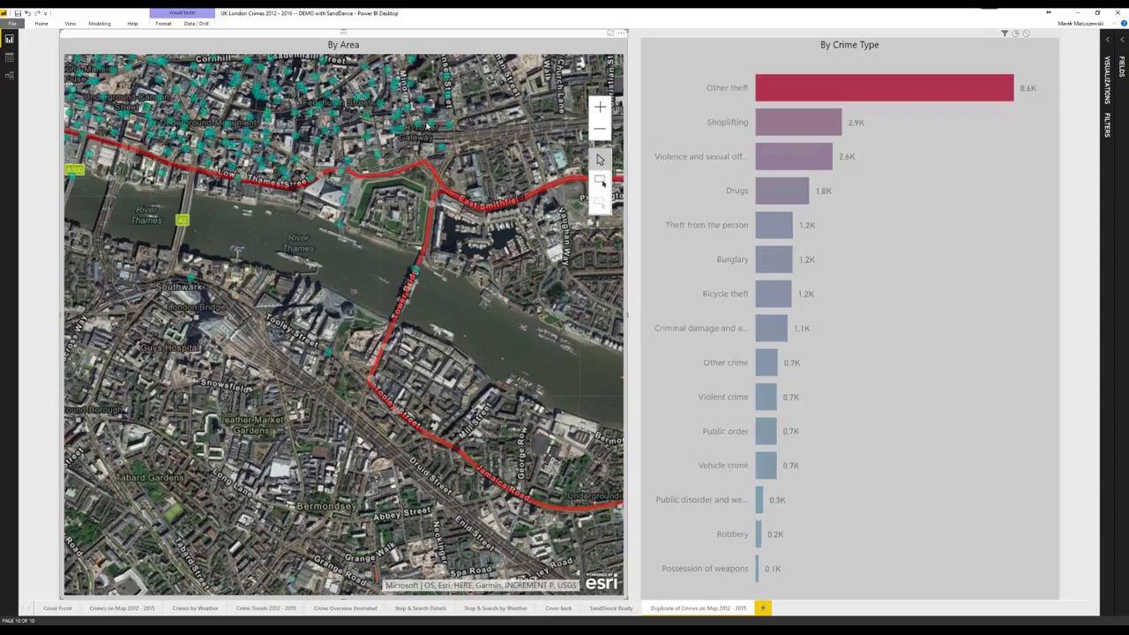
left_click(622, 34)
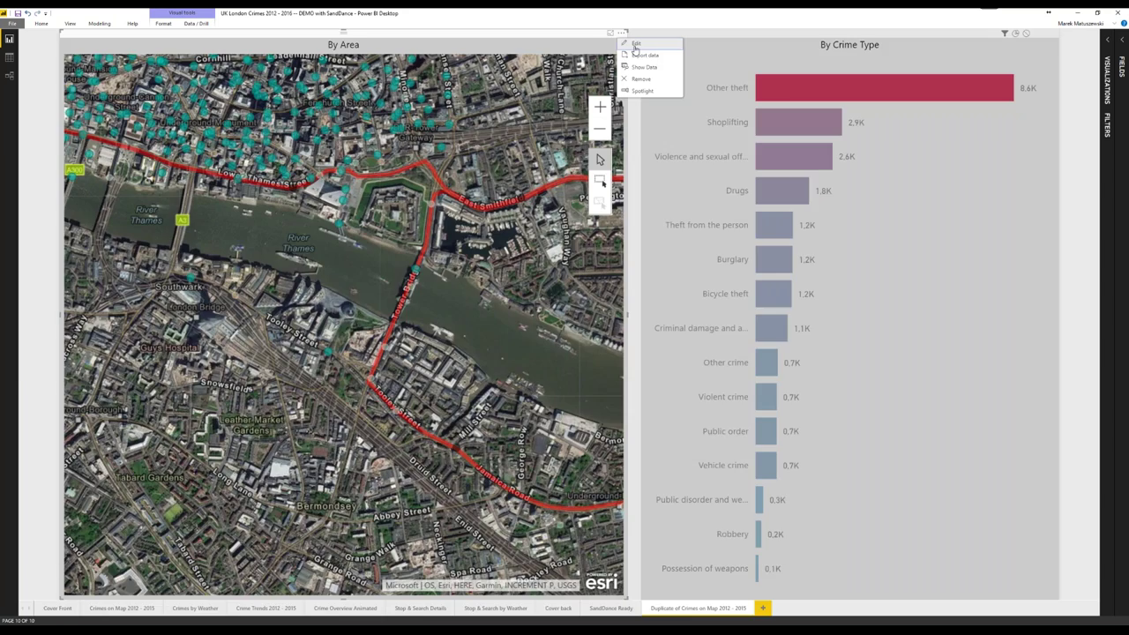
left_click(635, 44)
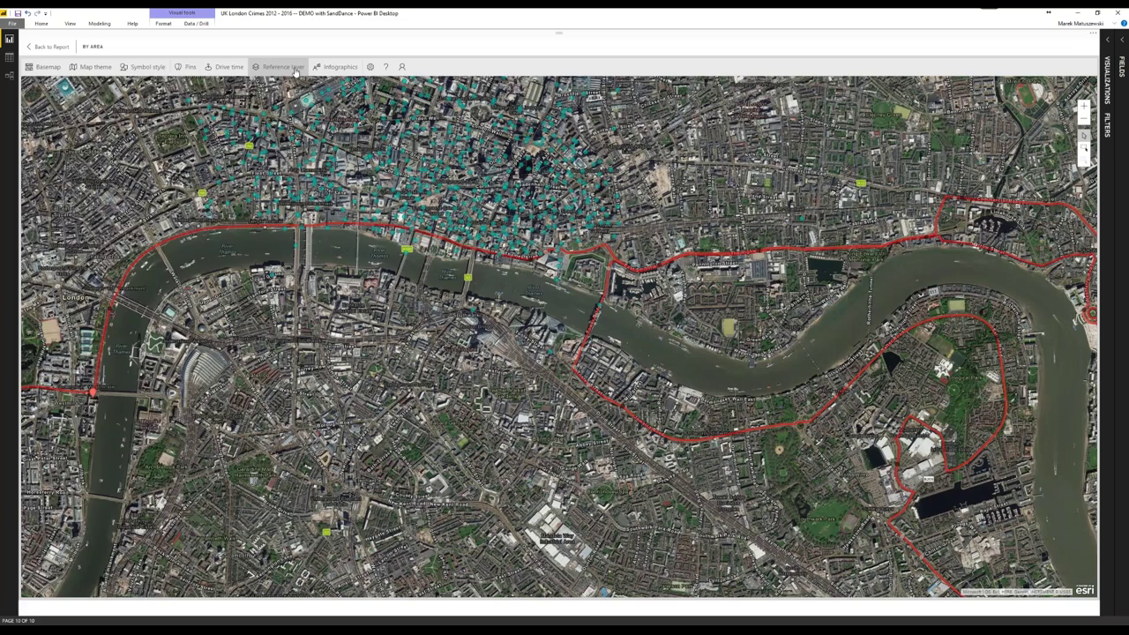
left_click(282, 66)
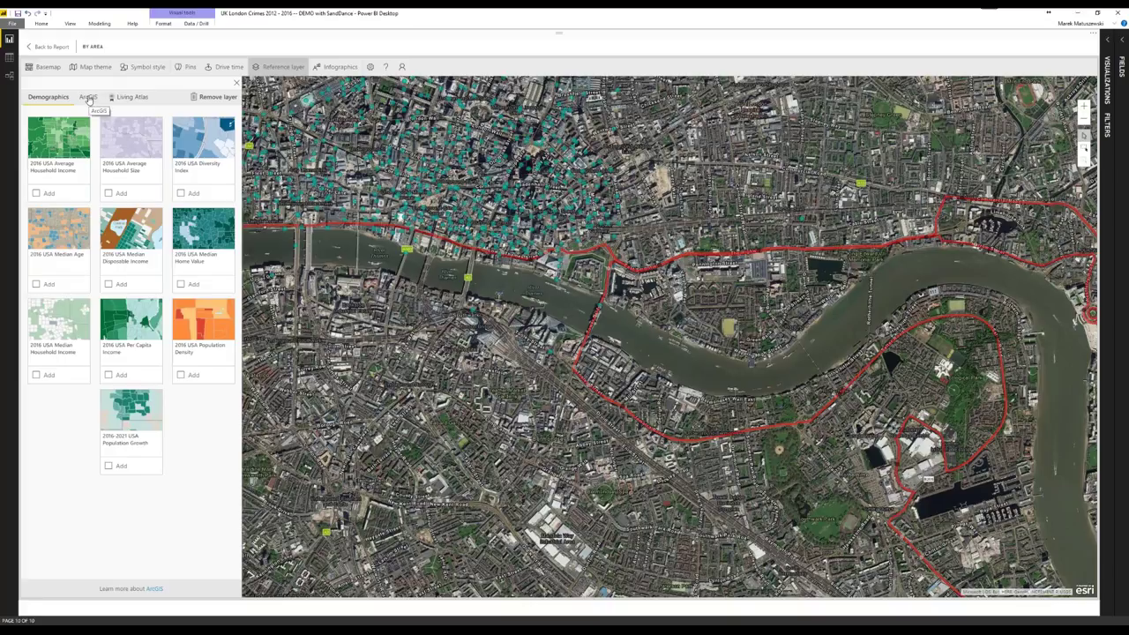
left_click(88, 98)
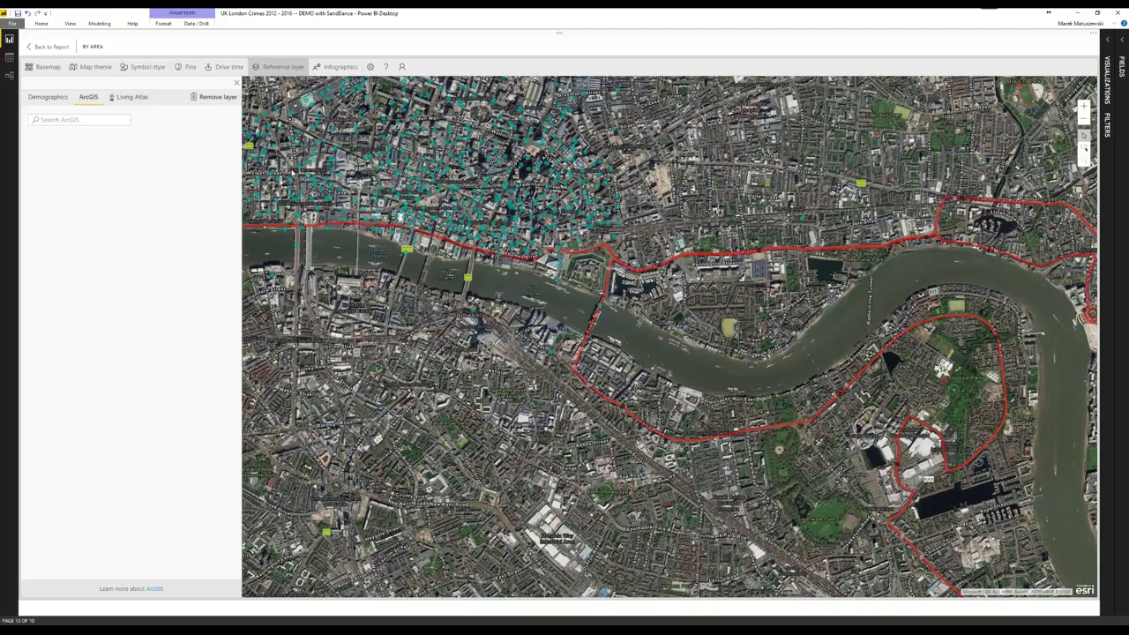
Set the country of the World demographics infographics to United Kingdom.
left_click(334, 70)
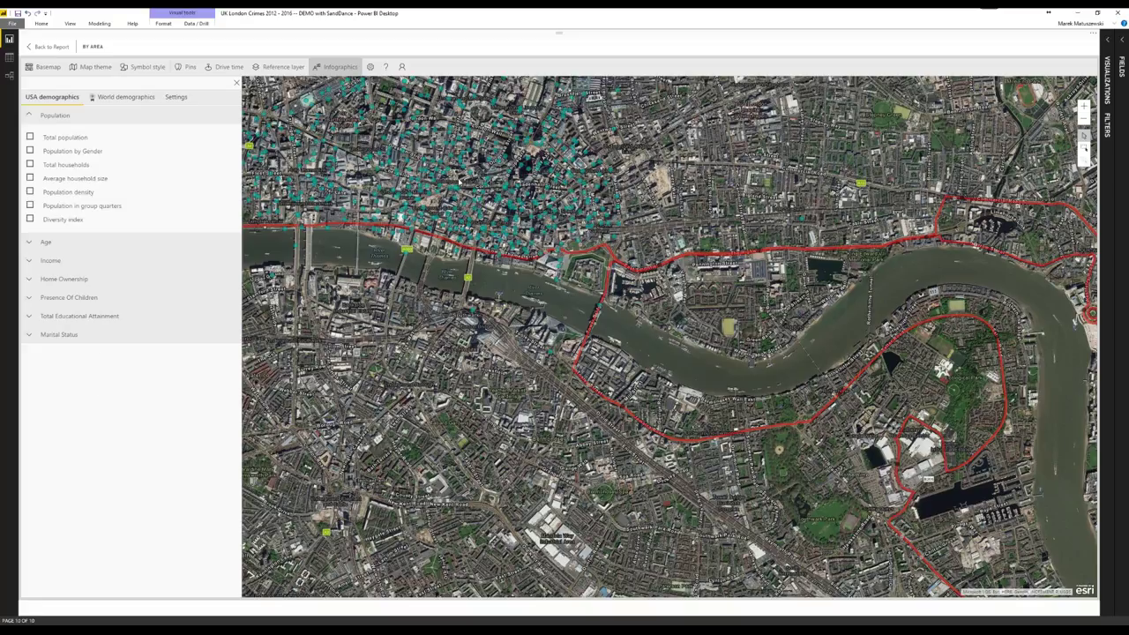
left_click(128, 102)
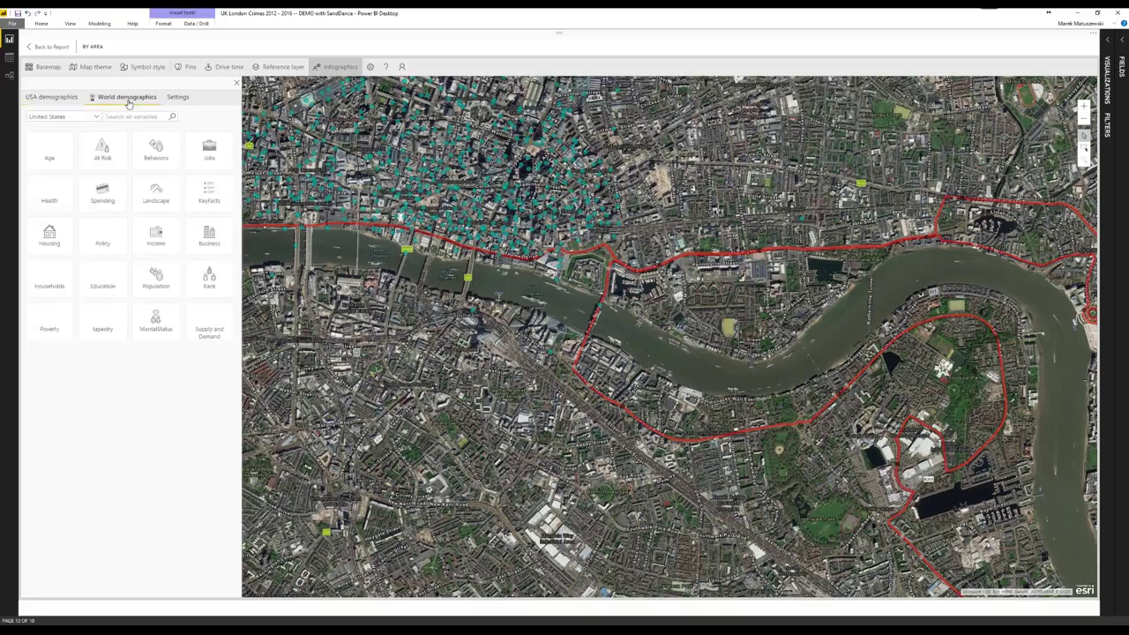
left_click(66, 116)
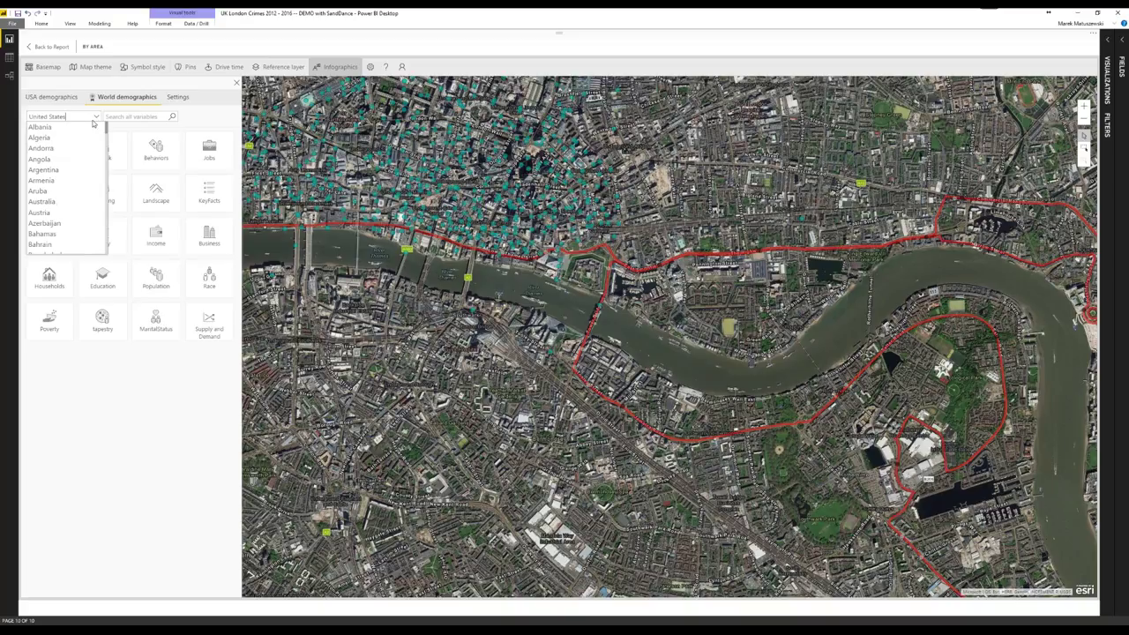
key("Escape")
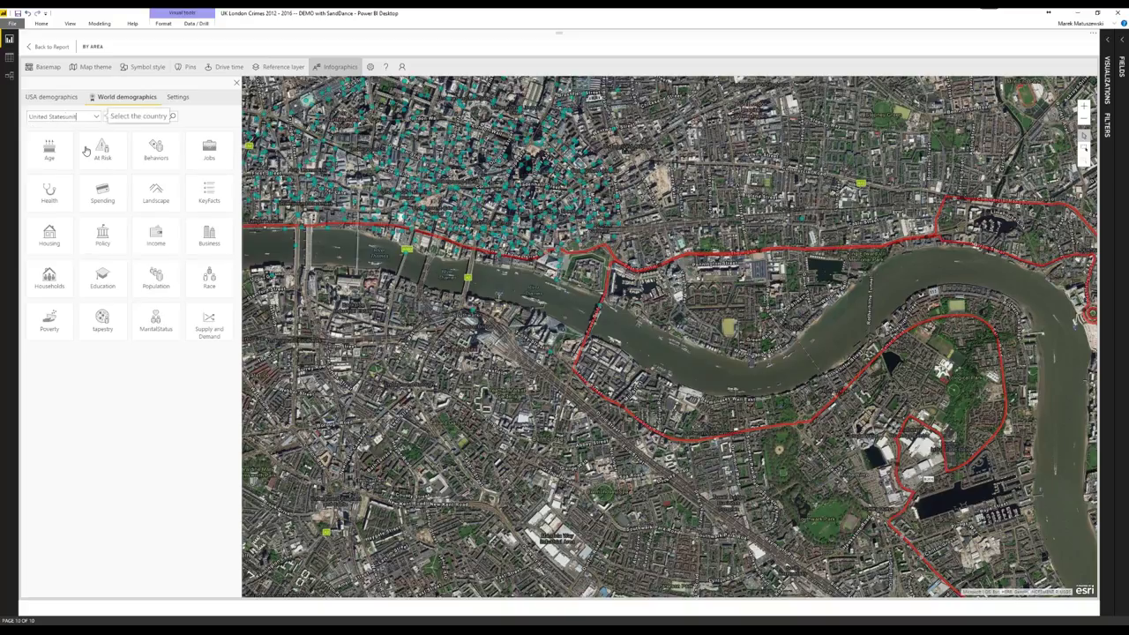
key("BackSpace")
key("BackSpace")
key("BackSpace")
key("BackSpace")
key("BackSpace")
key("BackSpace")
key("BackSpace")
key("BackSpace")
key("BackSpace")
key("BackSpace")
type("te")
left_click(82, 139)
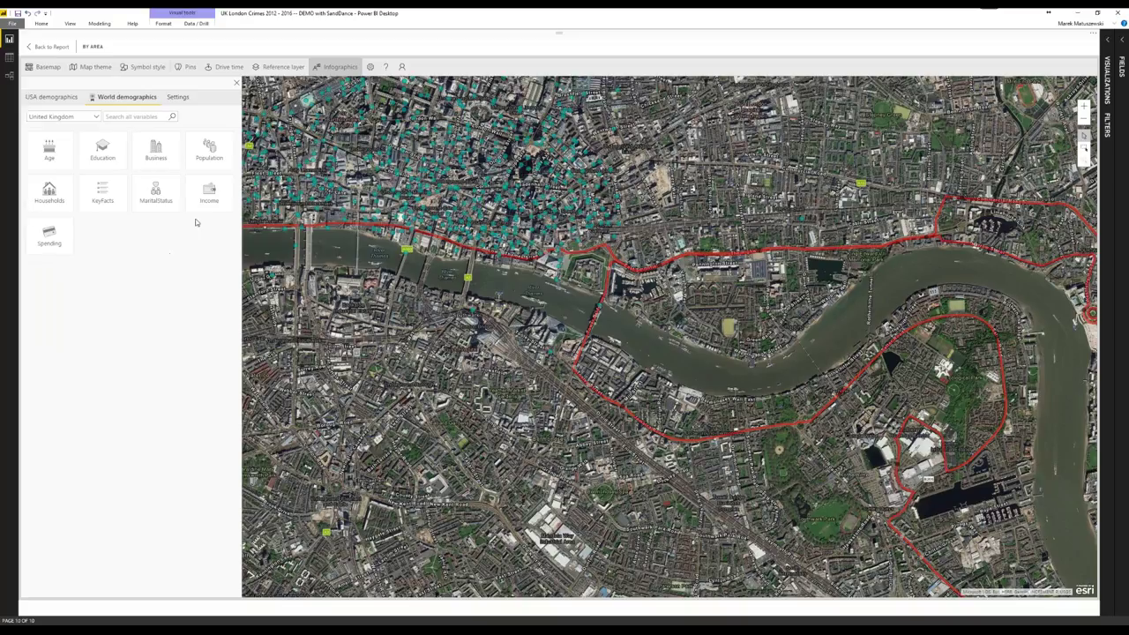
Add the 2015 Clothing Expenditures: Total infographic from Spending and the 2015 Purchasing Power: Total infographic from Income.
left_click(50, 234)
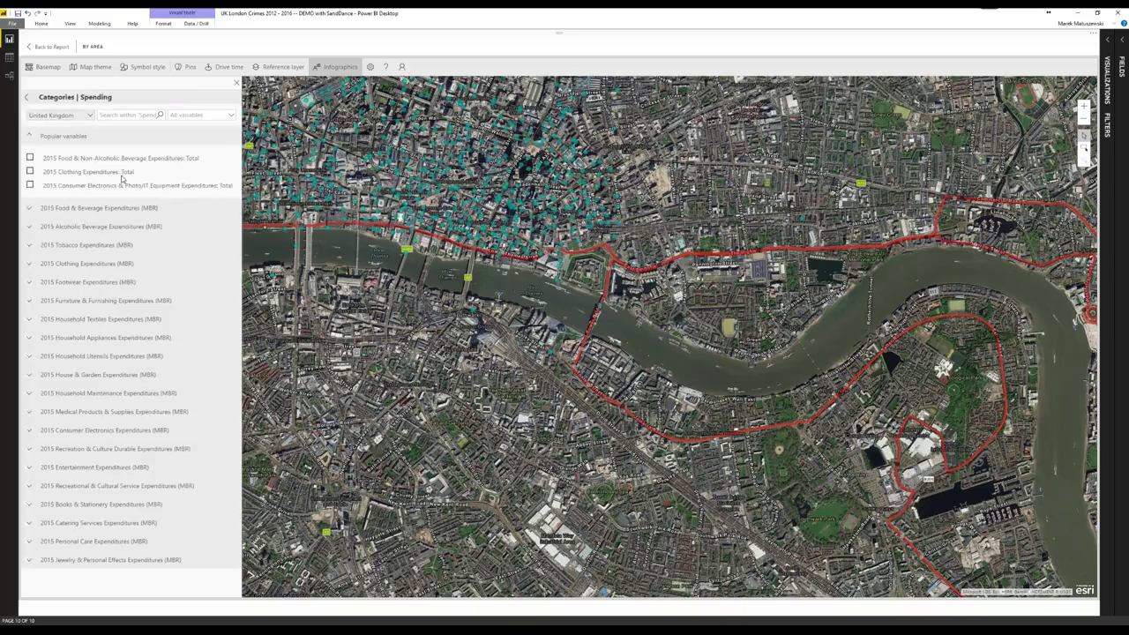
left_click(31, 172)
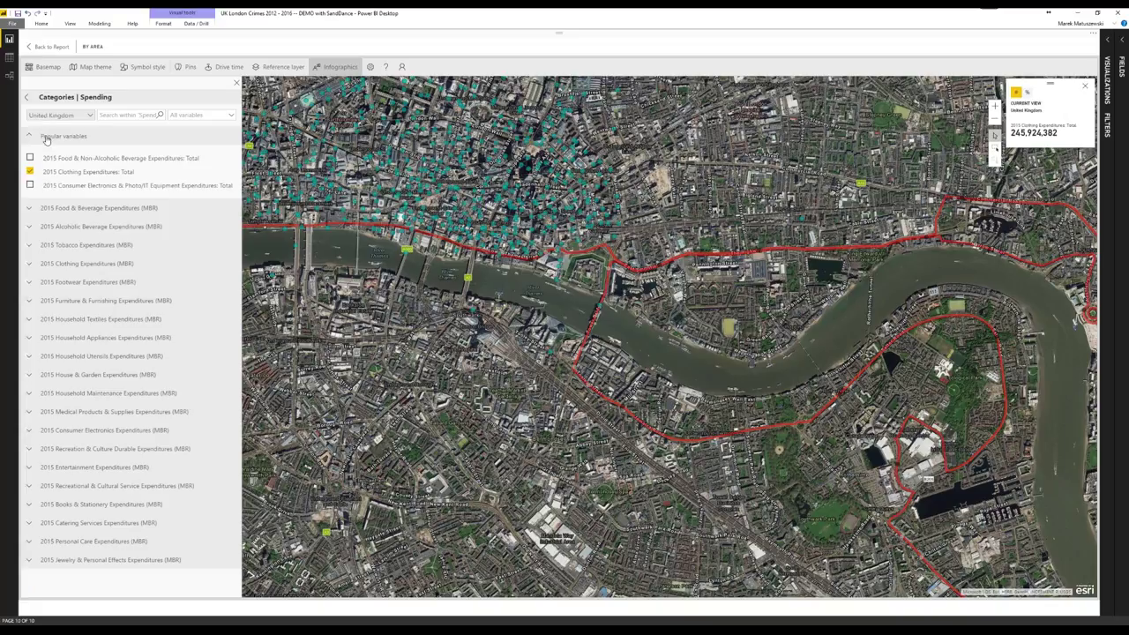
left_click(30, 97)
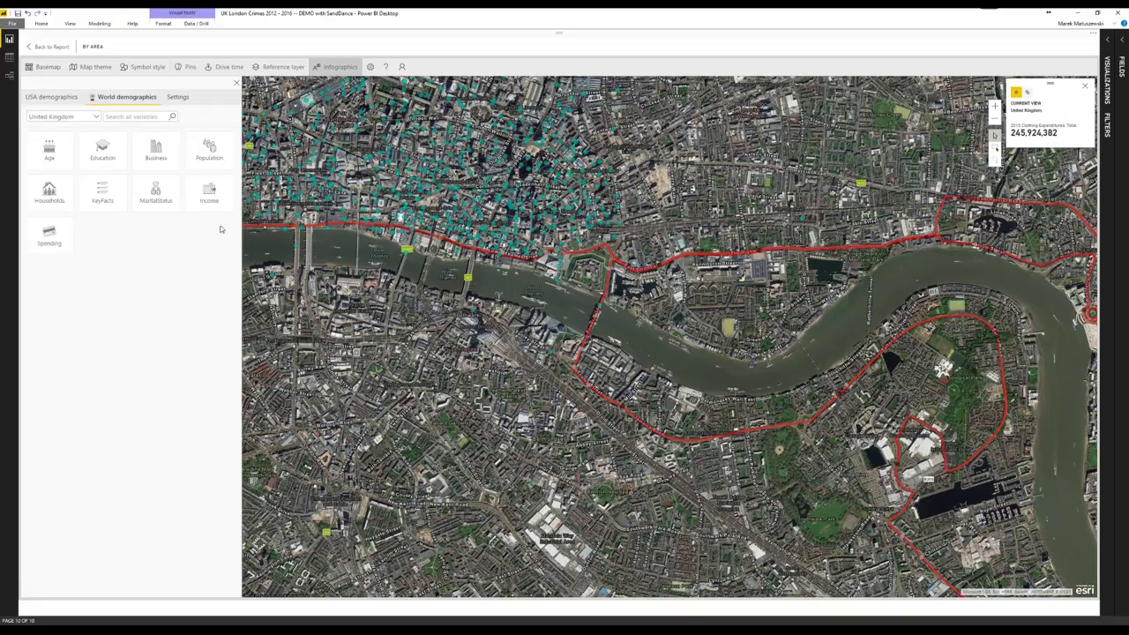
left_click(205, 196)
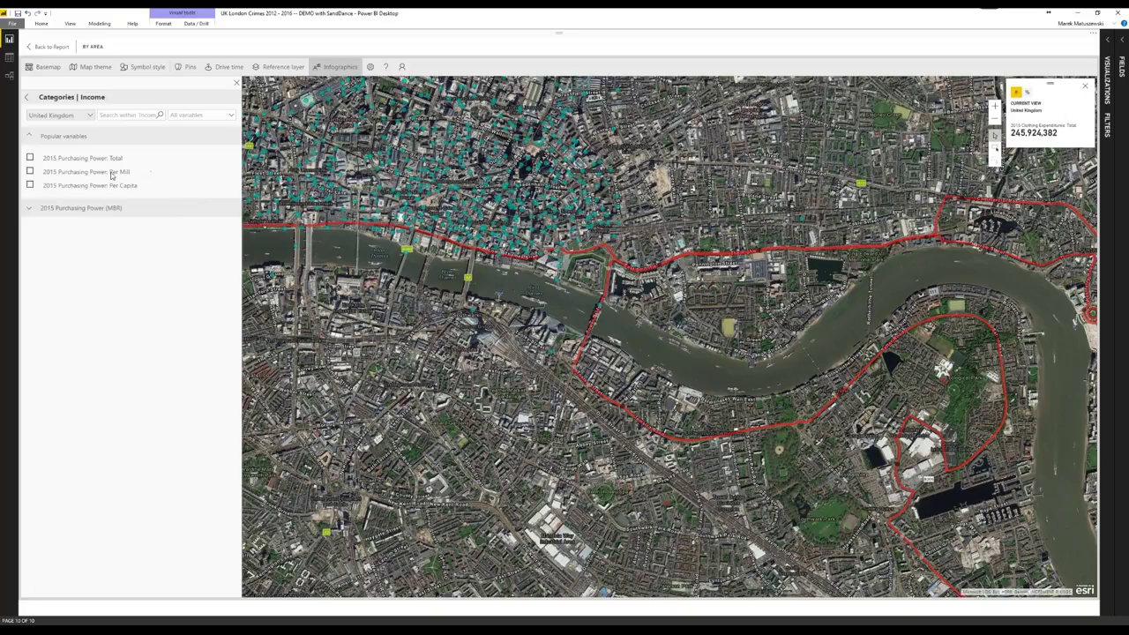
left_click(30, 158)
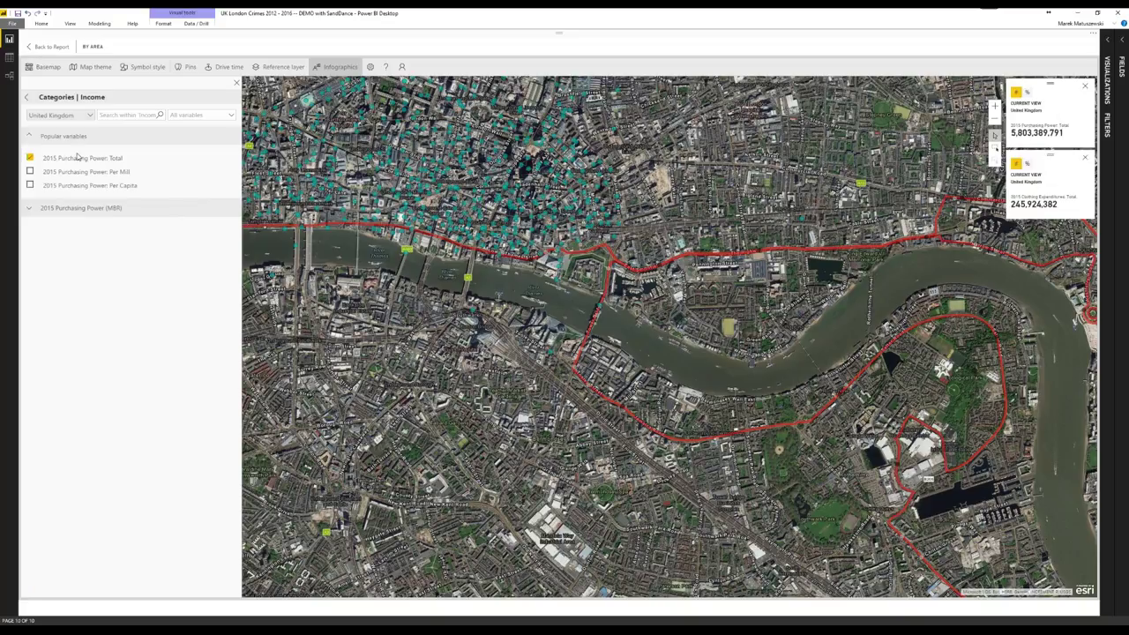
left_click(31, 100)
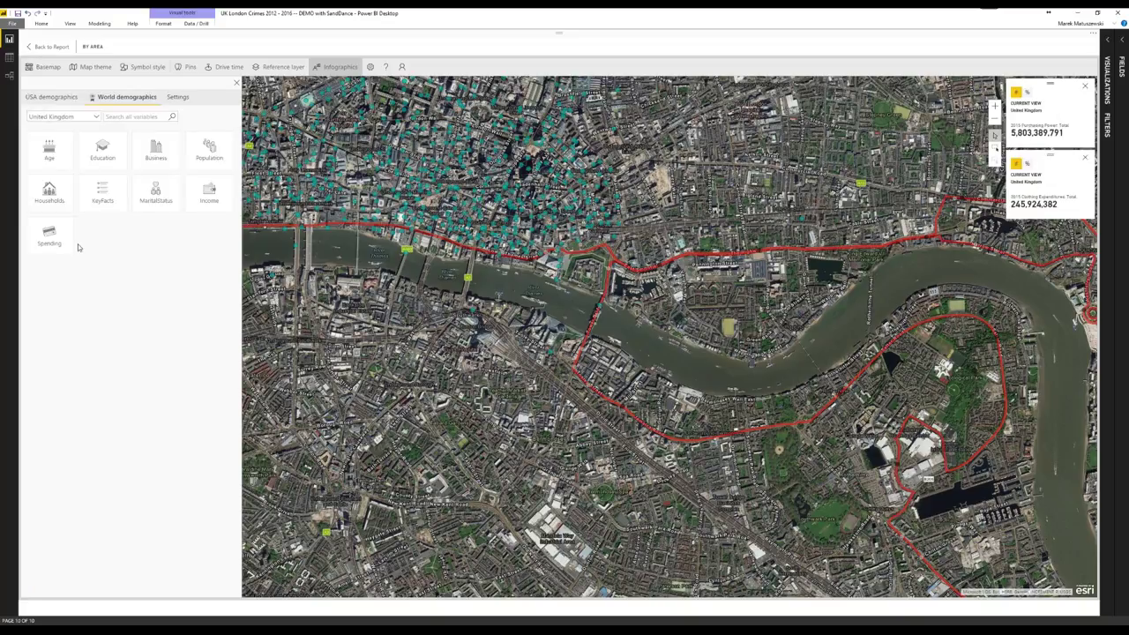
Add the Age infographics 2015 Total Population Age 60+ and 2015 Total Population Age 0-14 to the map.
left_click(45, 155)
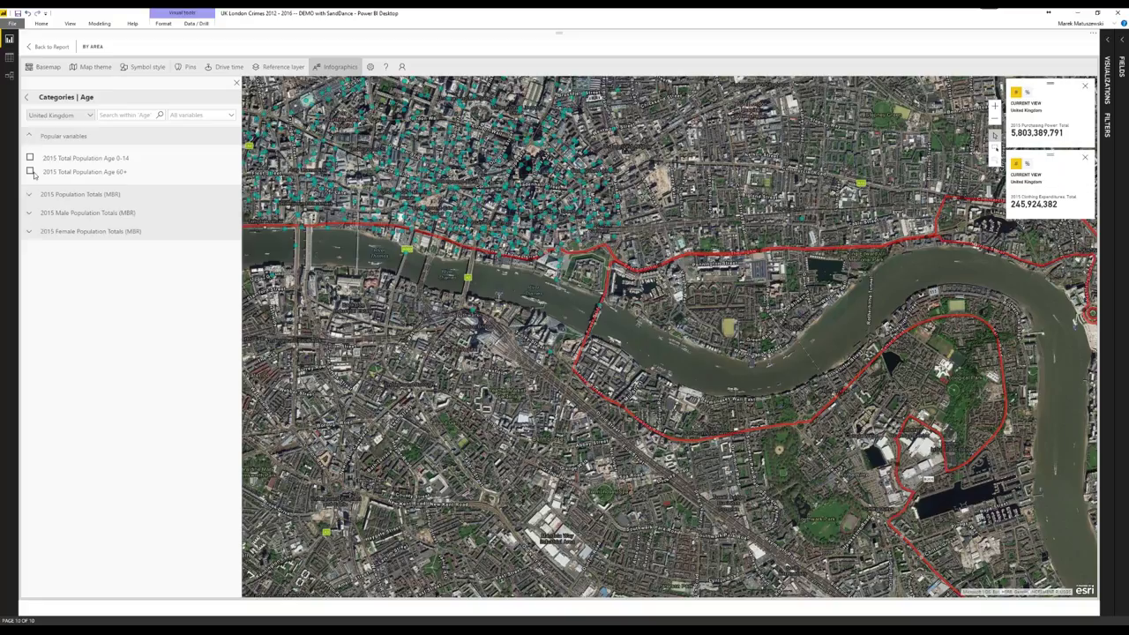
left_click(30, 171)
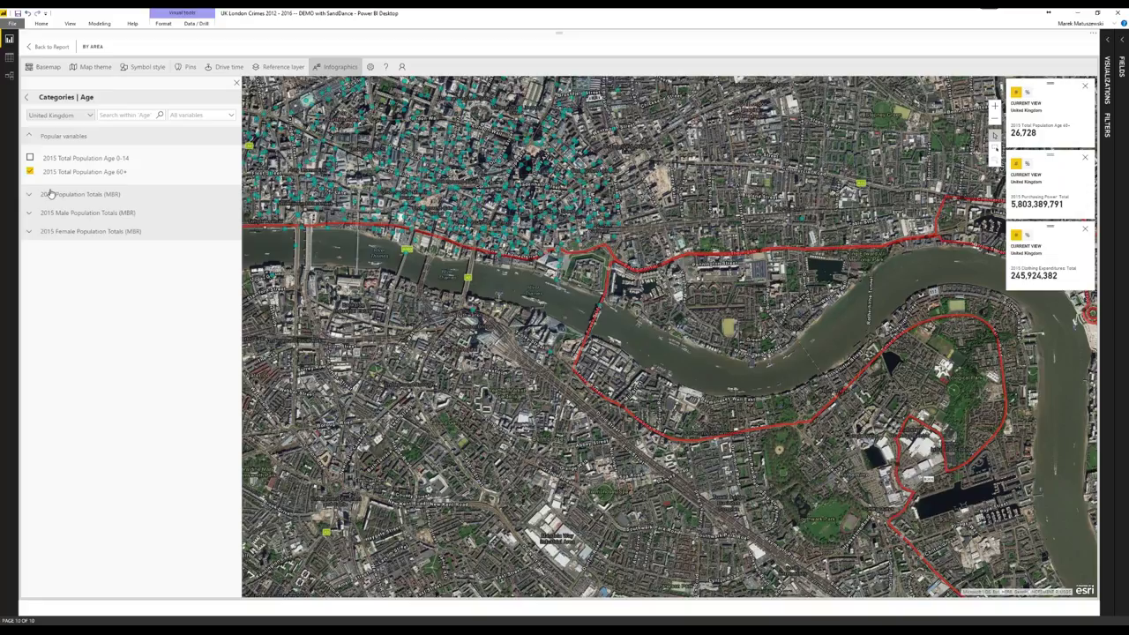
left_click(30, 157)
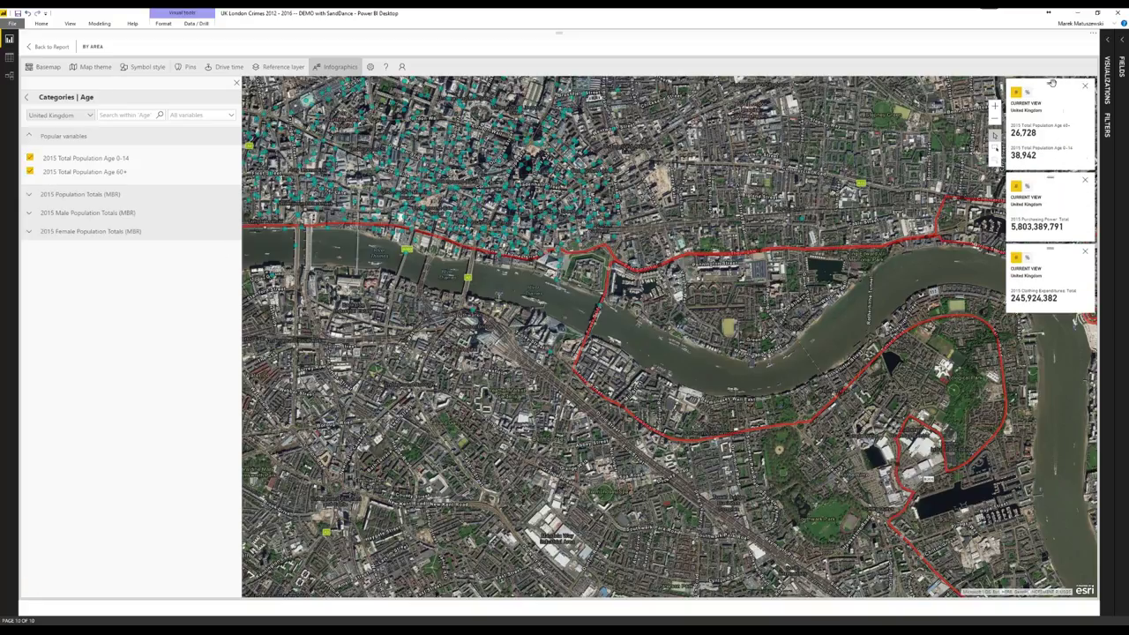
left_click(43, 104)
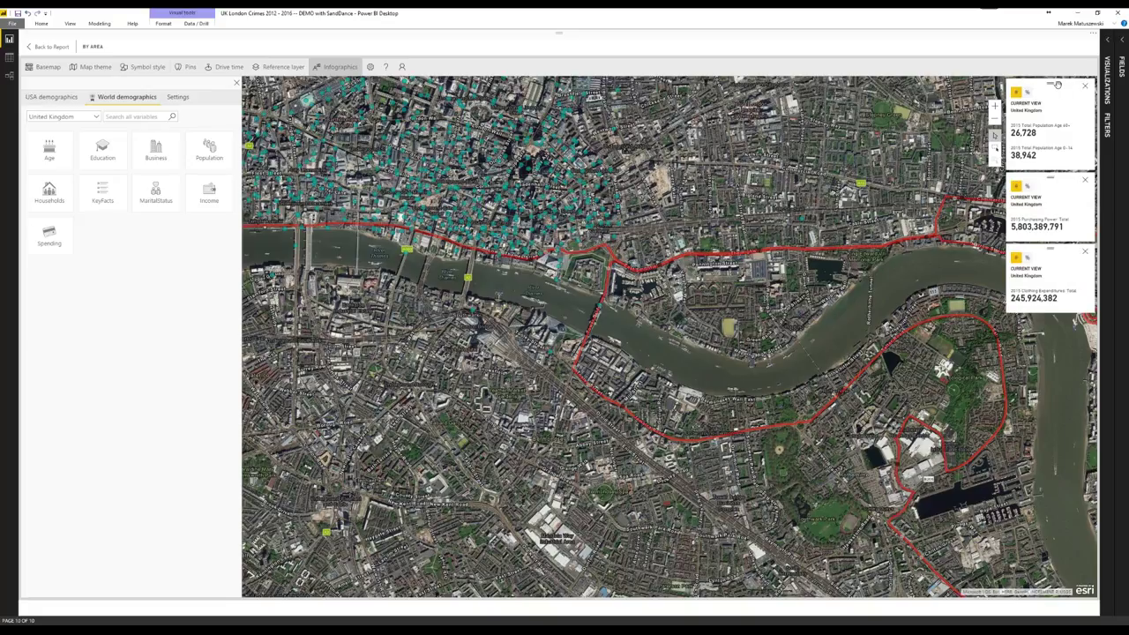
Try reordering the infographic cards on the map, and close the infographics settings.
left_click_drag(1051, 86, 1055, 246)
left_click_drag(1049, 164, 1055, 84)
left_click(236, 83)
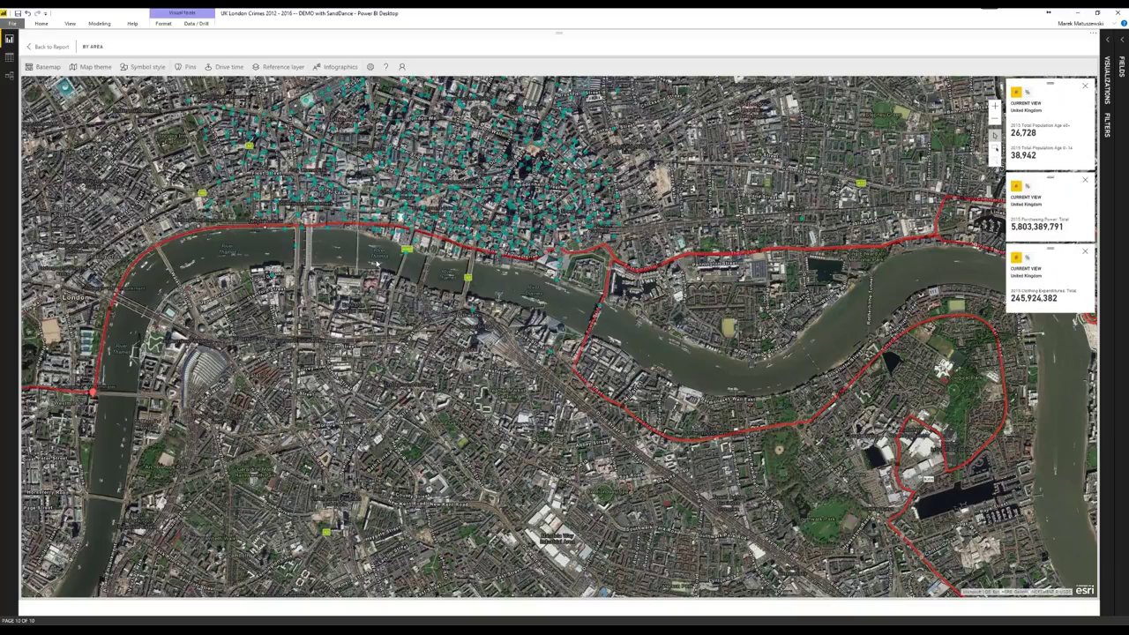
Compare the population, purchasing power and clothing expenditure infographics between central London and the area around Hampstead Lane.
left_click_drag(375, 264, 381, 274)
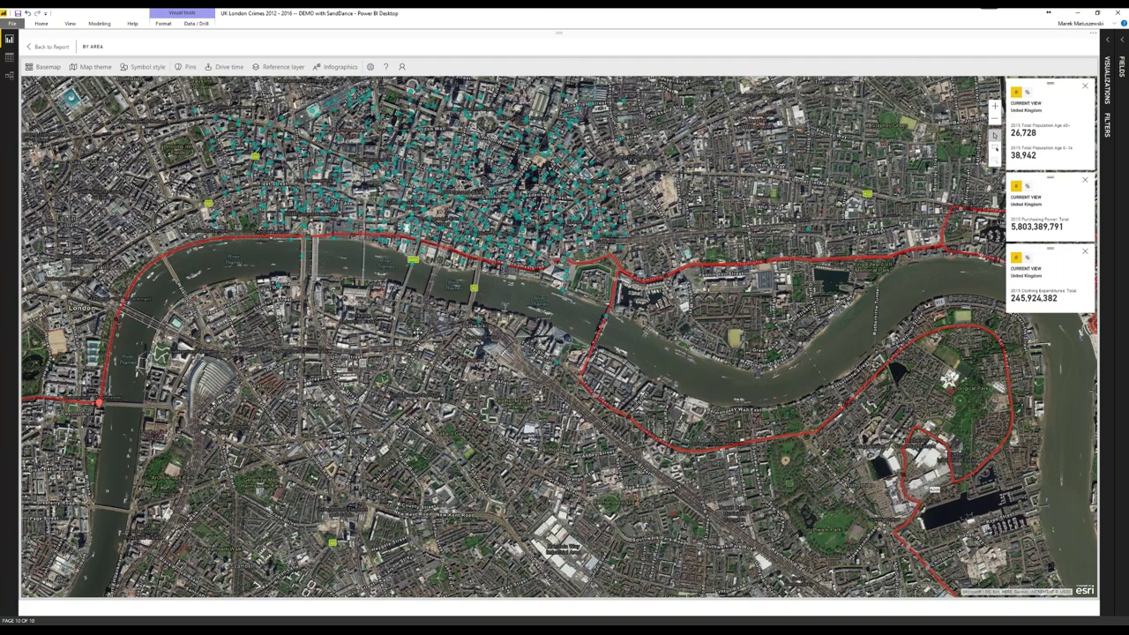
left_click_drag(381, 274, 515, 487)
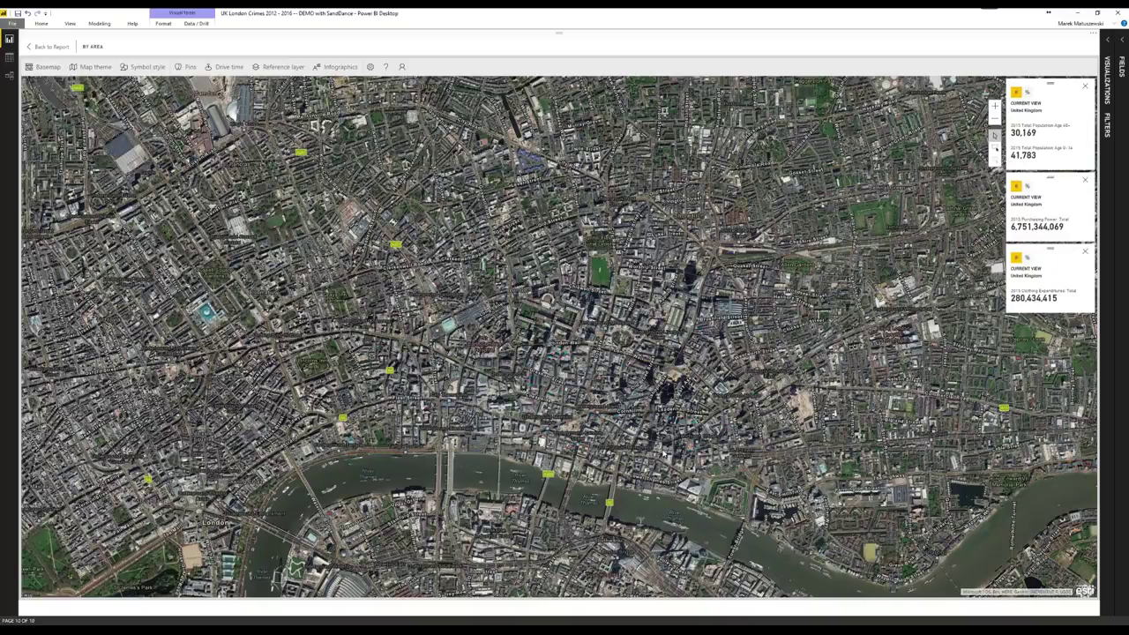
scroll(671, 467, "up", 3)
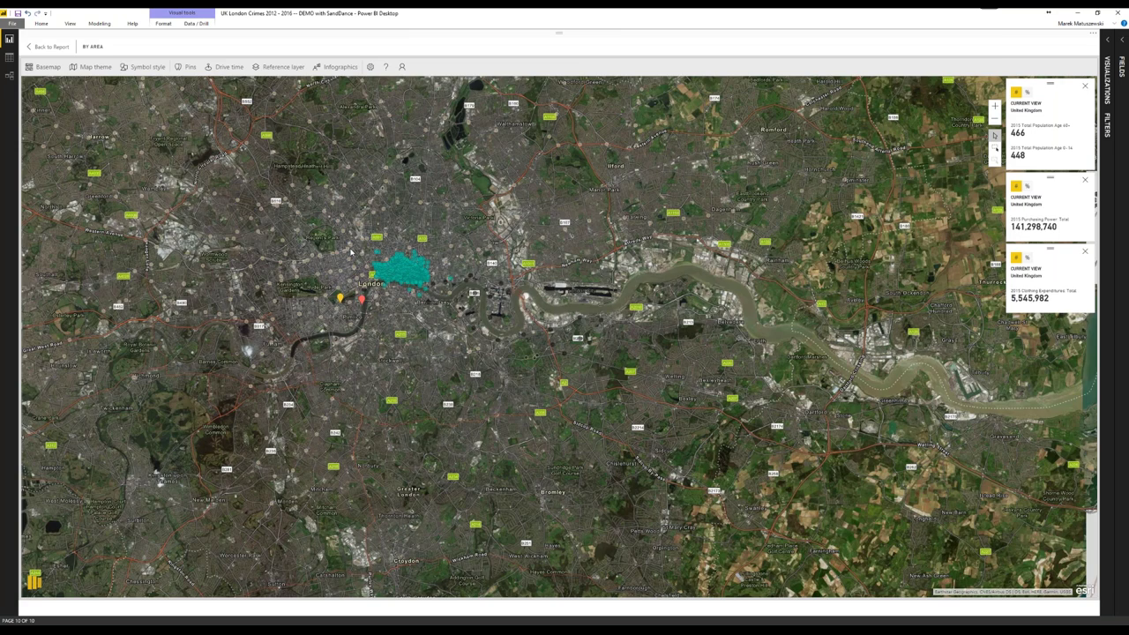
left_click_drag(351, 251, 490, 388)
scroll(491, 388, "up", 5)
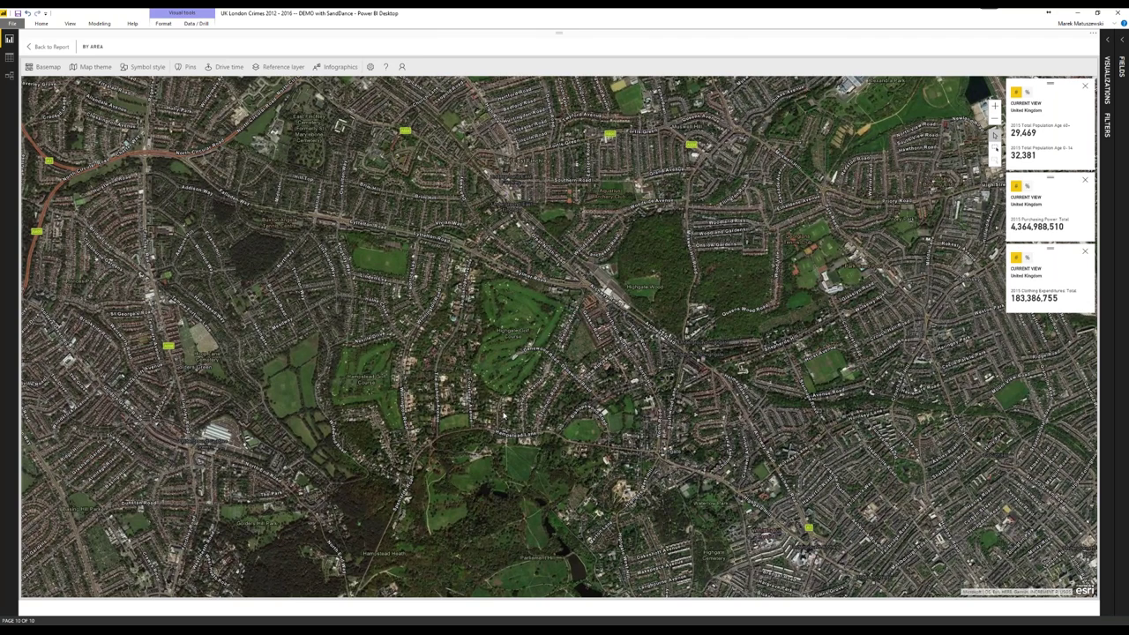
scroll(504, 416, "up", 1)
left_click_drag(672, 311, 669, 281)
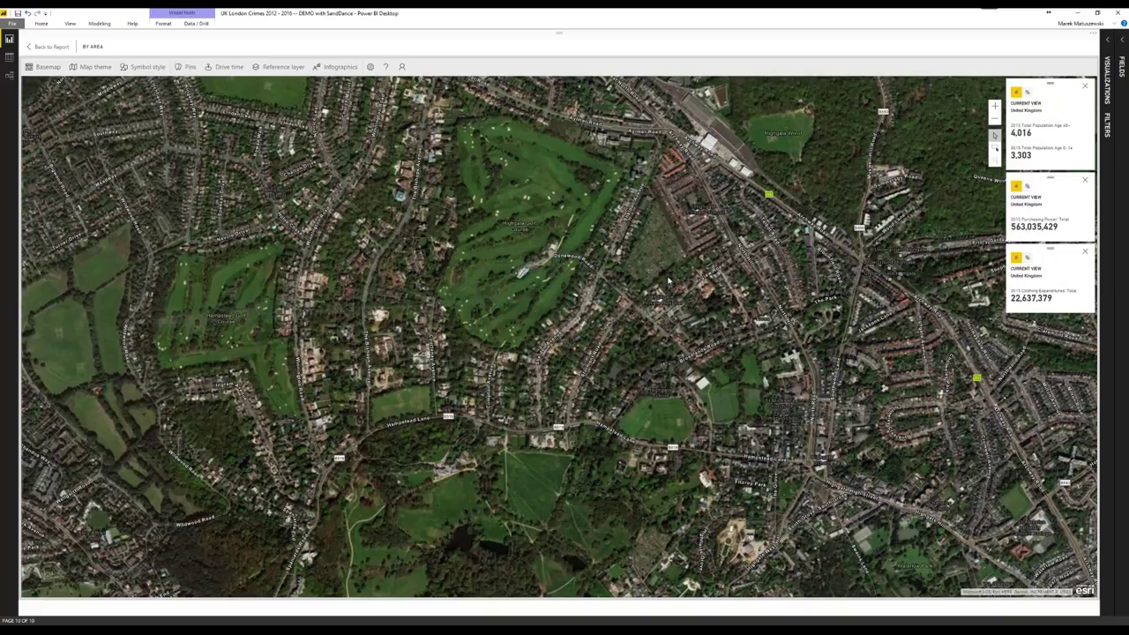
Examine how the infographic figures change from the Hampstead Lane golf courses southeast to the large football stadium.
mouse_move(1054, 231)
left_click_drag(597, 379, 588, 351)
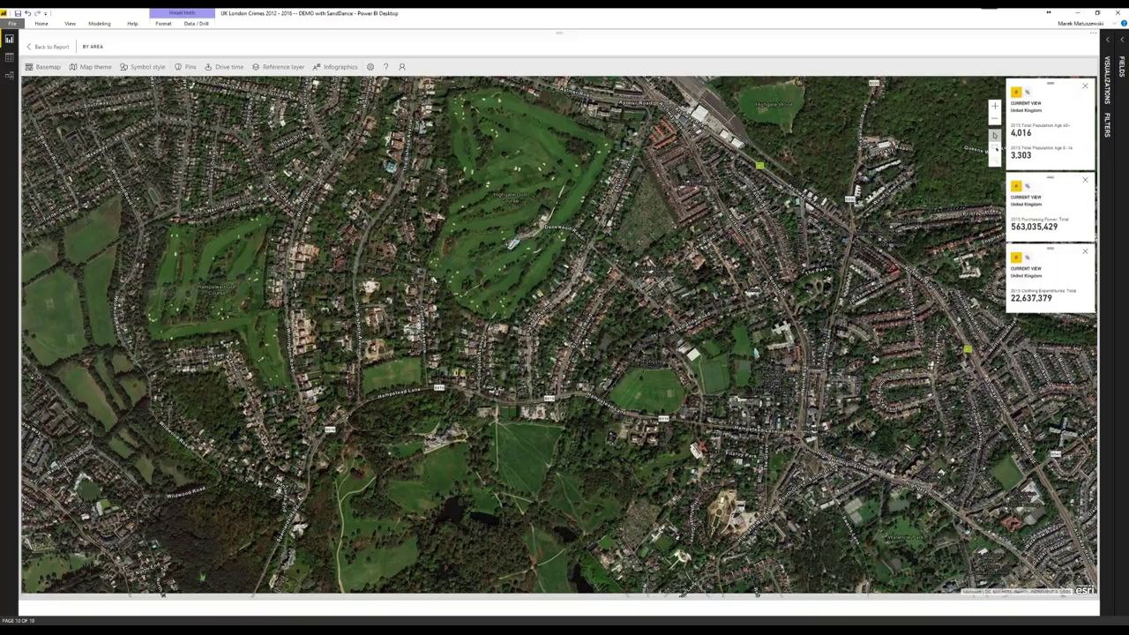
left_click_drag(673, 386, 672, 382)
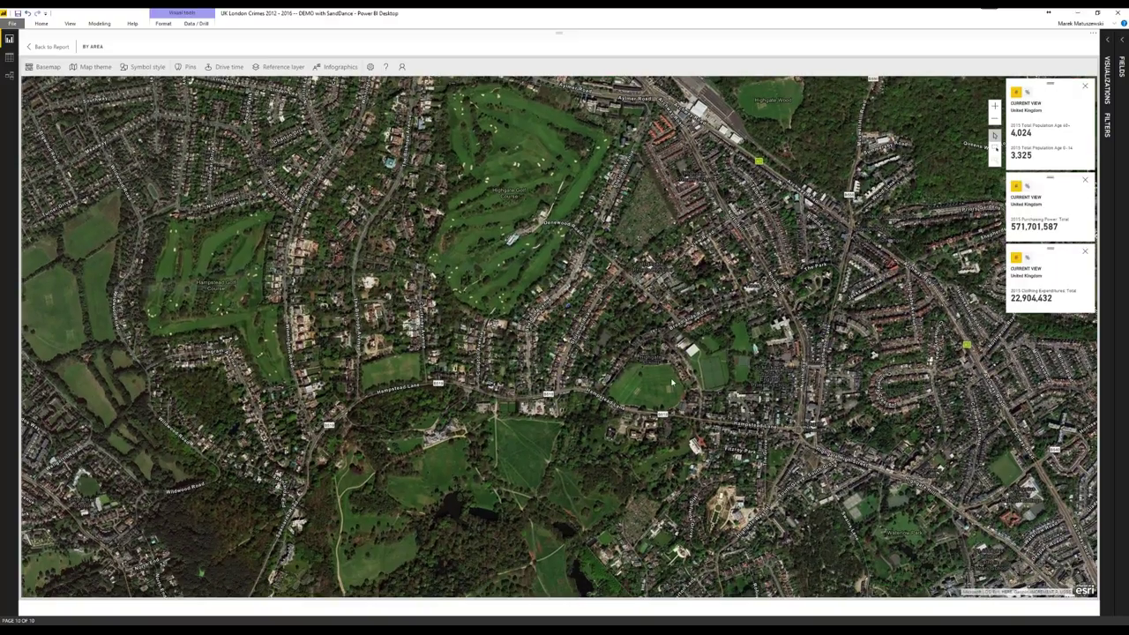
left_click_drag(672, 382, 666, 380)
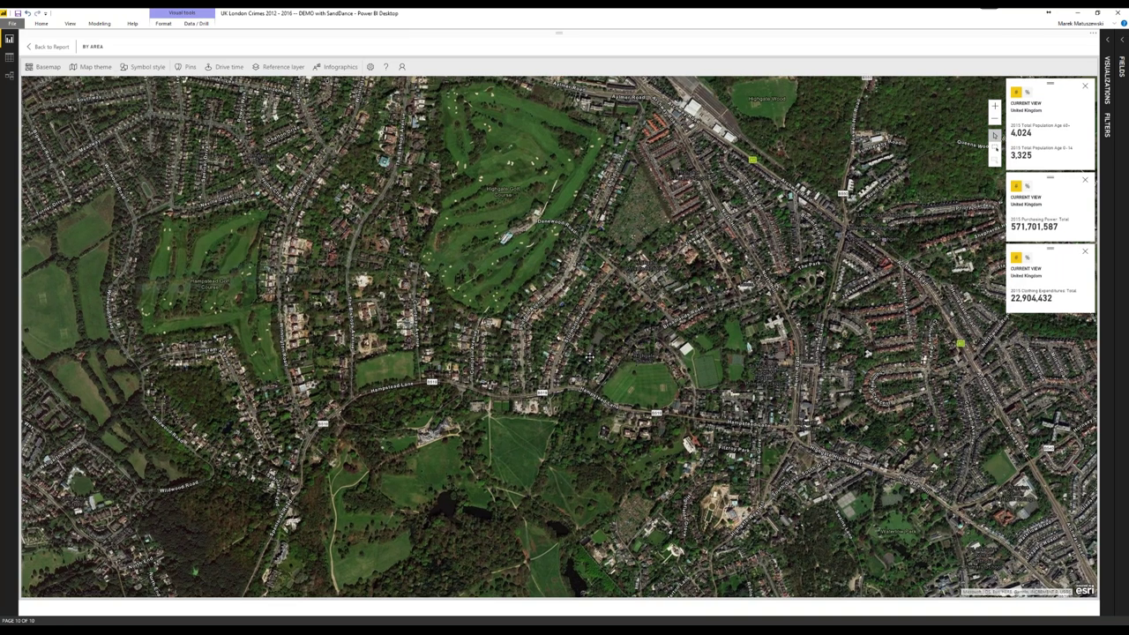
left_click_drag(589, 357, 294, 325)
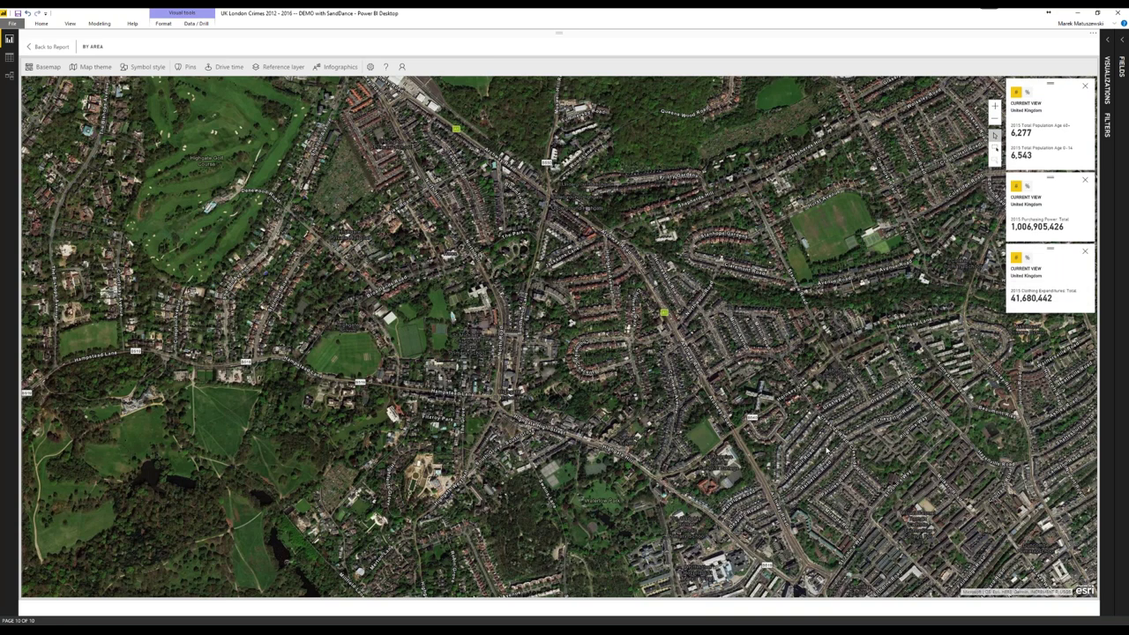
left_click_drag(680, 365, 141, 79)
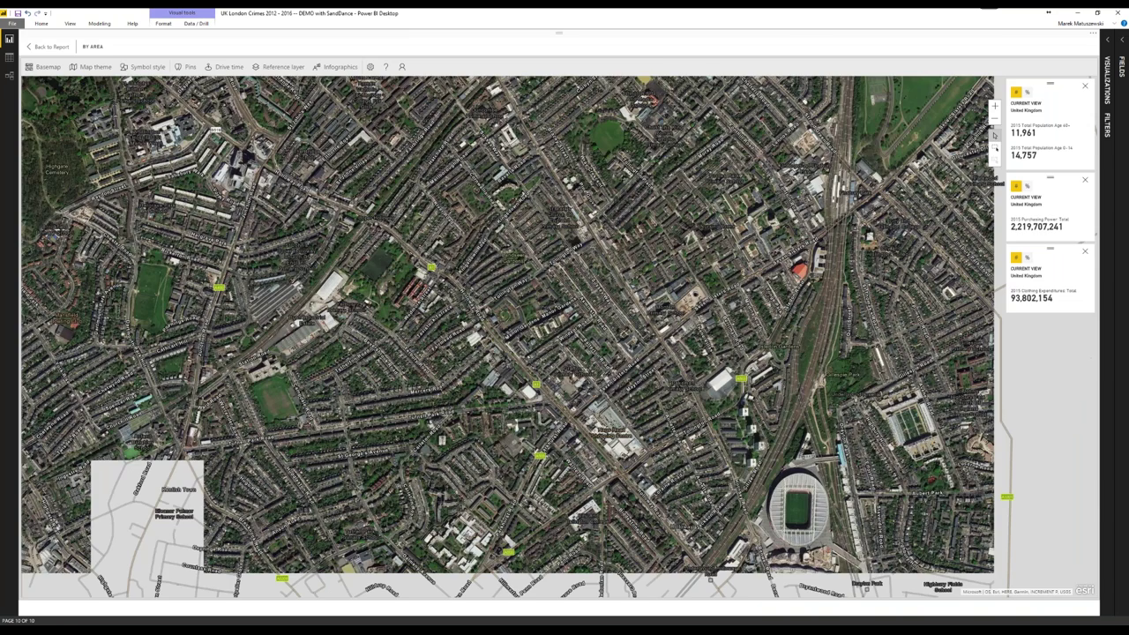
Examine the infographic figures for the wider area around the stadium and south-west of it, widening out to Greater London.
scroll(564, 335, "down", 3)
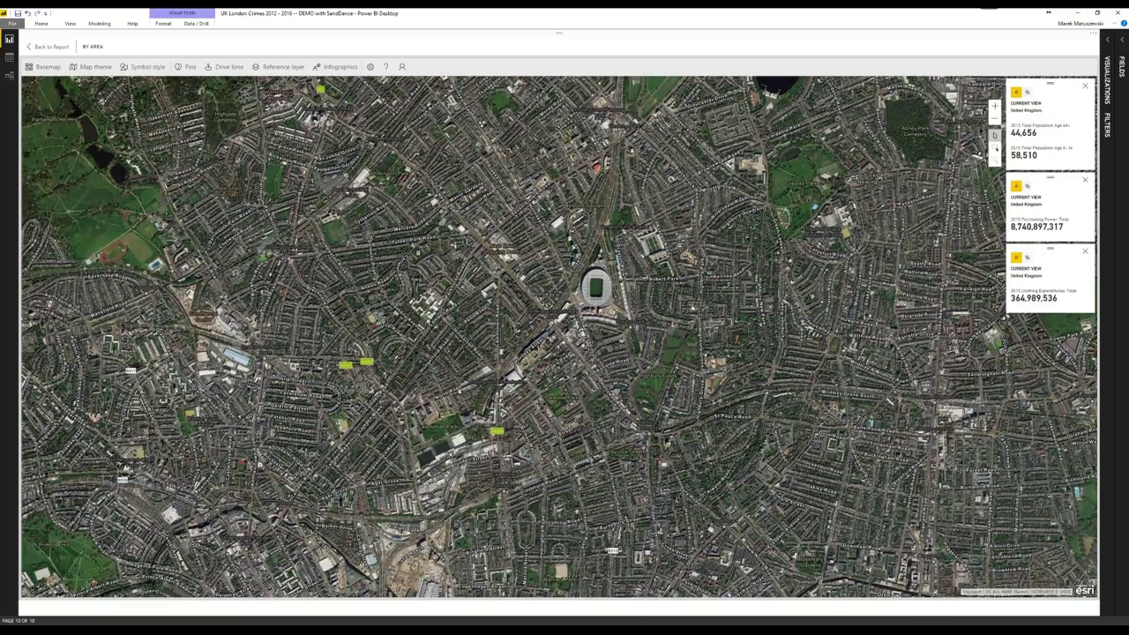
left_click_drag(458, 404, 576, 348)
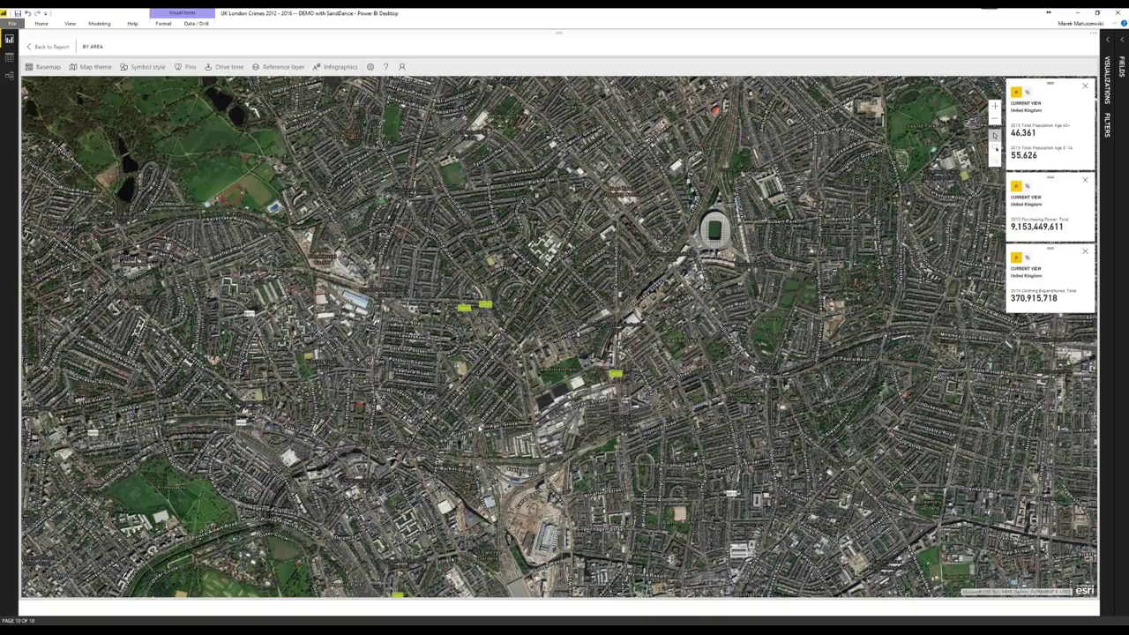
left_click_drag(478, 427, 483, 426)
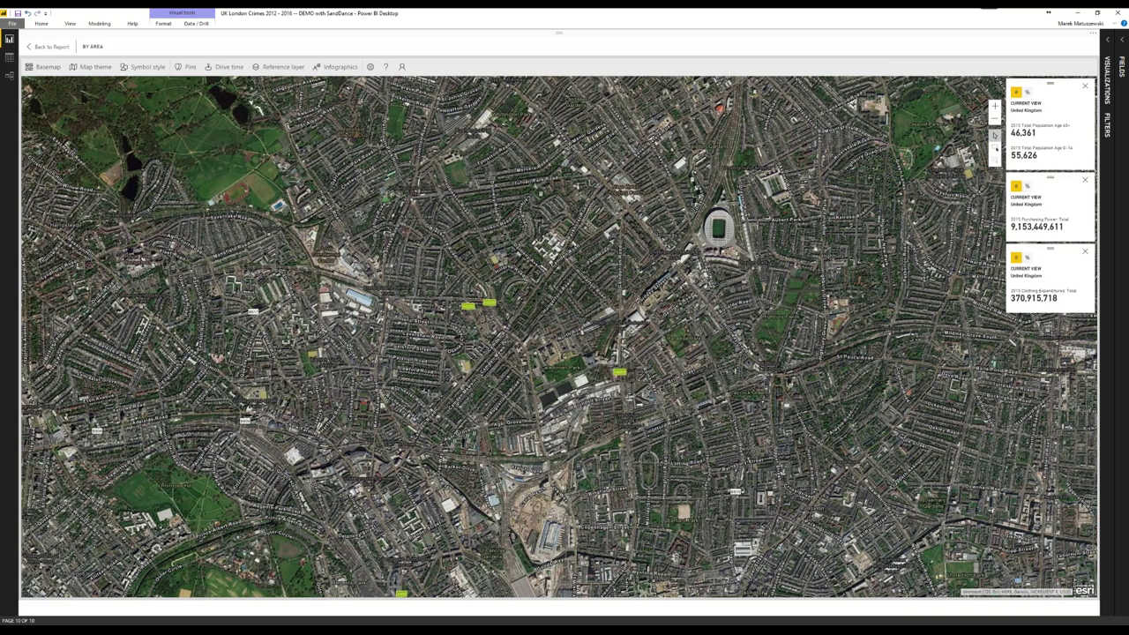
left_click_drag(485, 365, 574, 356)
scroll(527, 344, "down", 1)
scroll(578, 279, "down", 1)
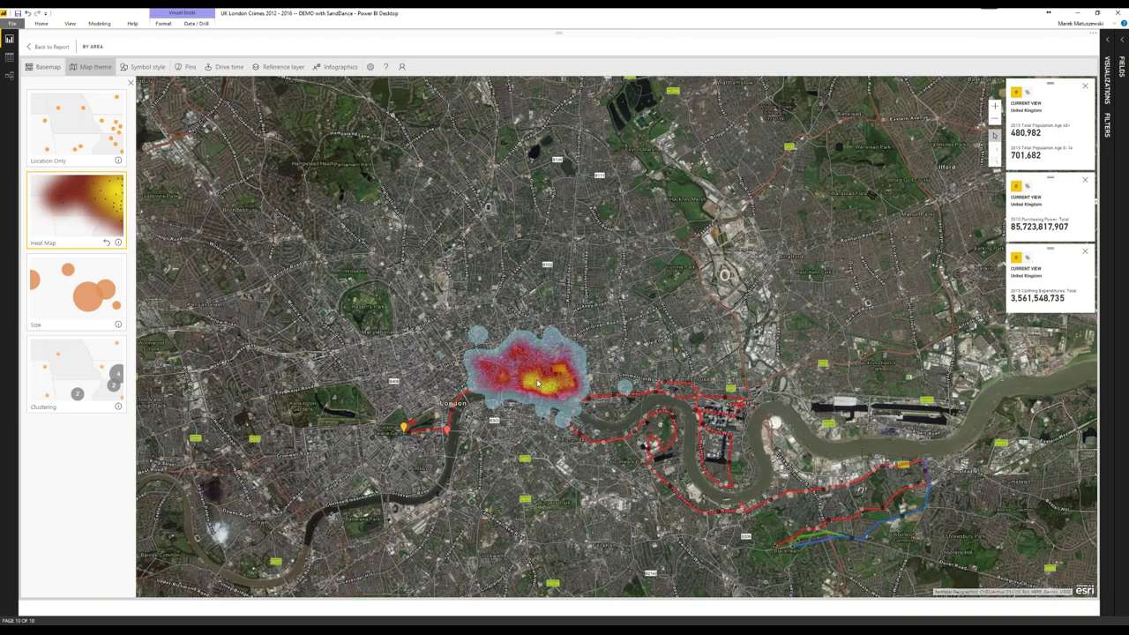
Examine the crime heat map at closer zoom levels over central London, and return to the report page.
scroll(537, 381, "up", 1)
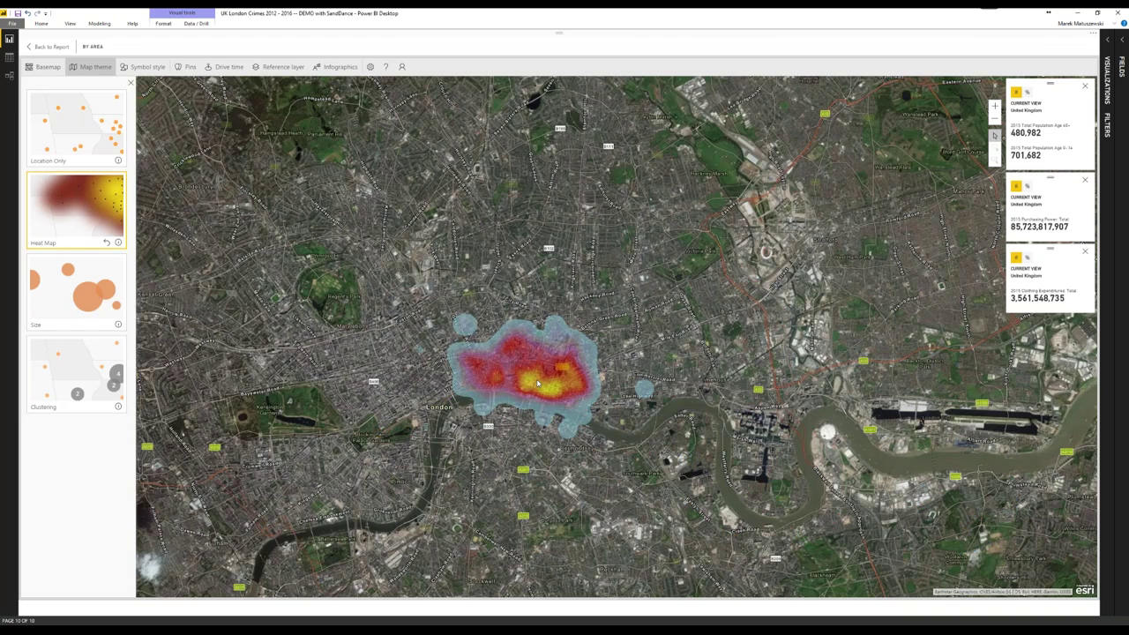
scroll(536, 382, "up", 1)
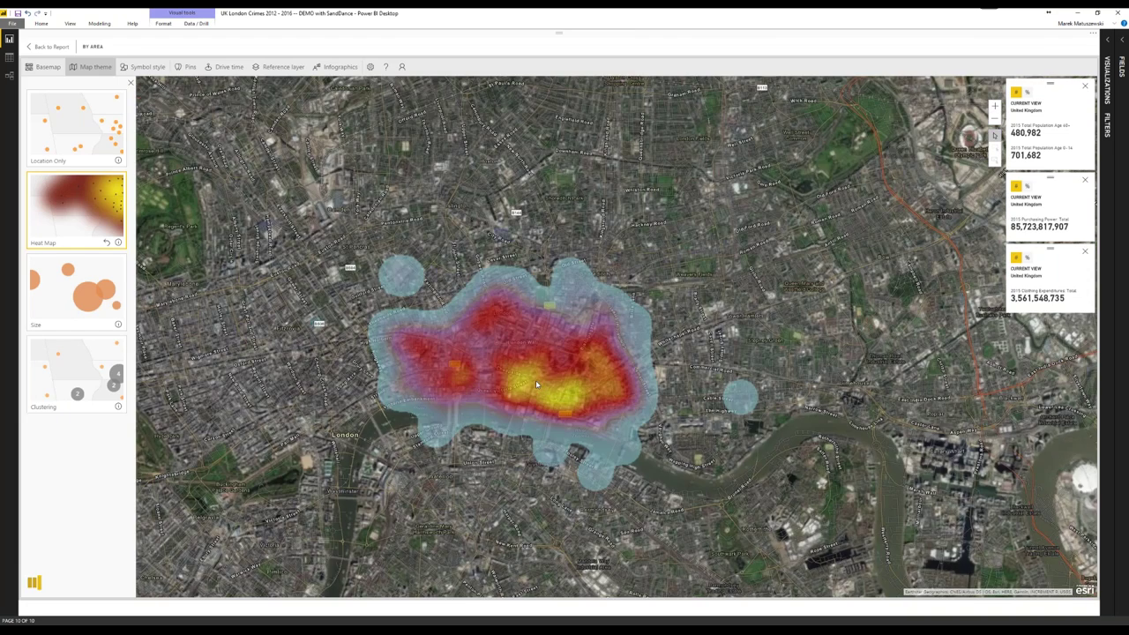
scroll(535, 380, "up", 1)
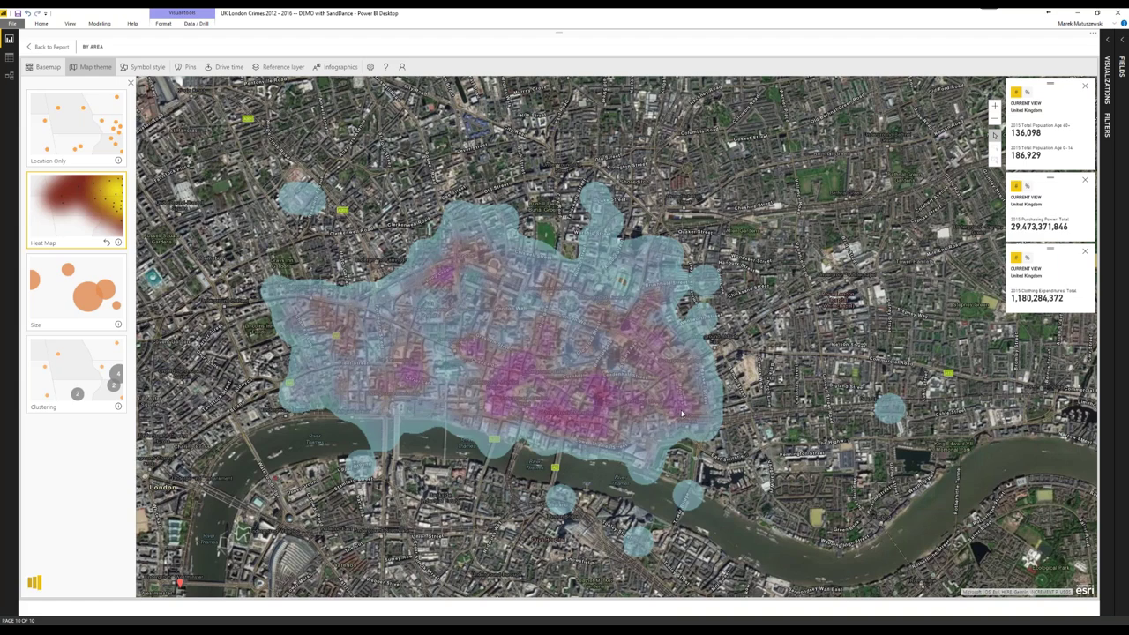
scroll(576, 324, "down", 1)
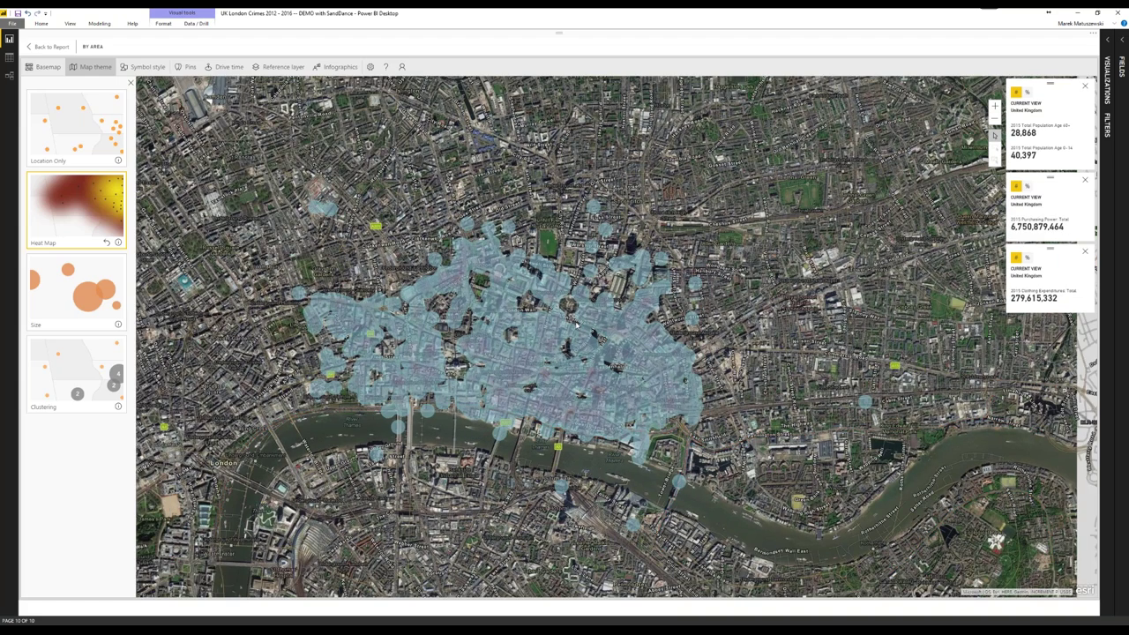
scroll(576, 323, "down", 1)
left_click(49, 44)
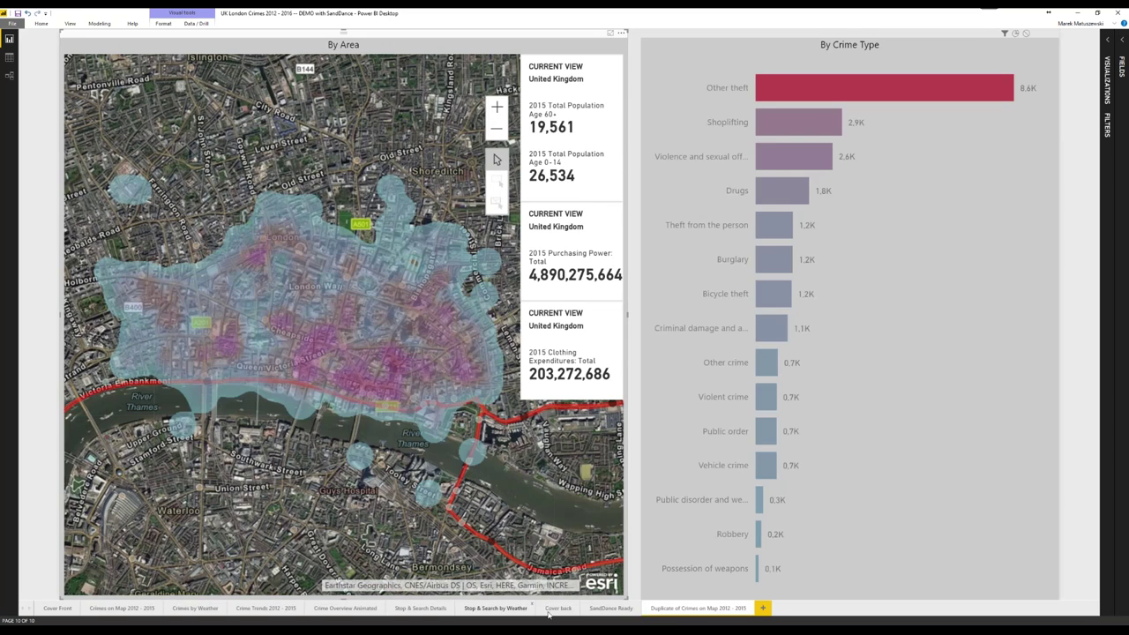
Visit the Stop & Search by Weather page, return to Duplicate of Crimes on Map 2012 - 2015, and sign in to ArcGIS with the listed Microsoft account.
left_click(487, 611)
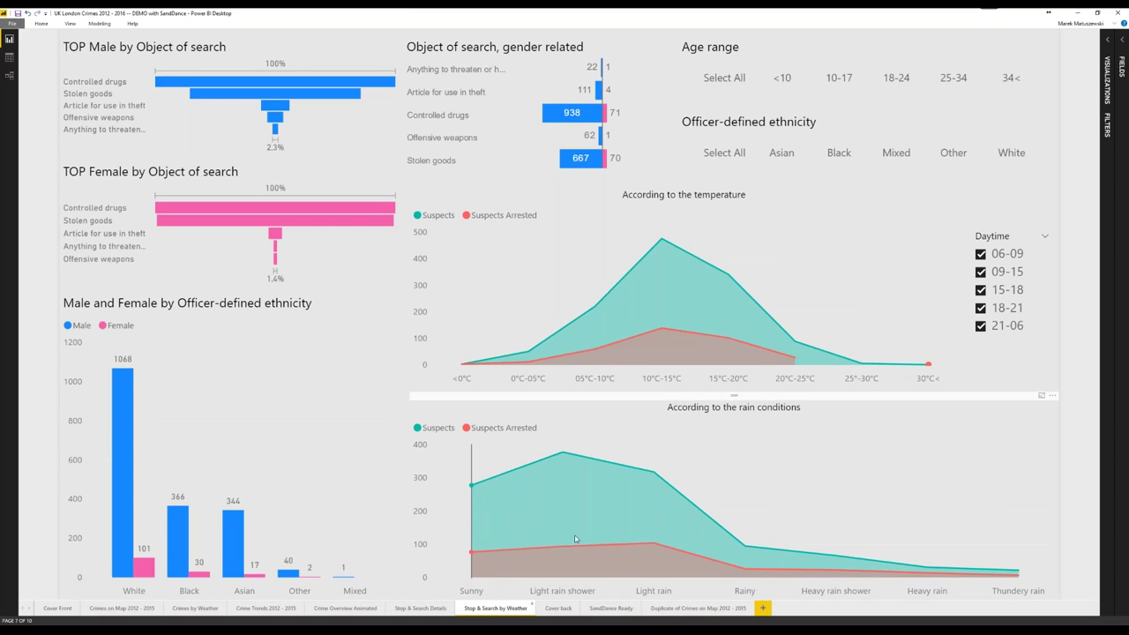
left_click(688, 608)
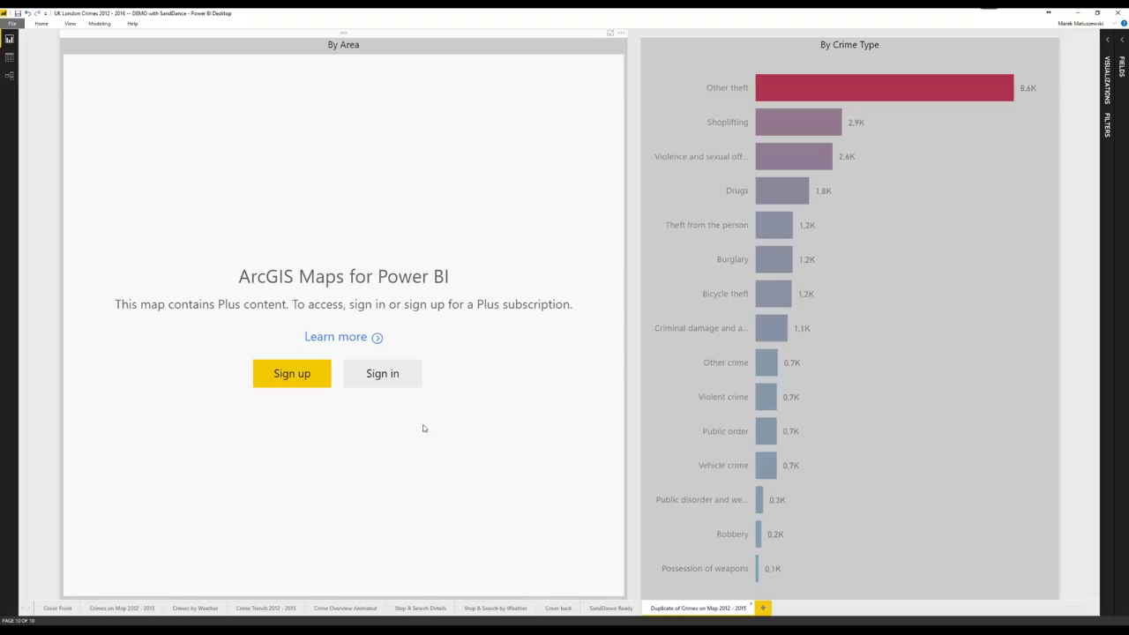
left_click(392, 381)
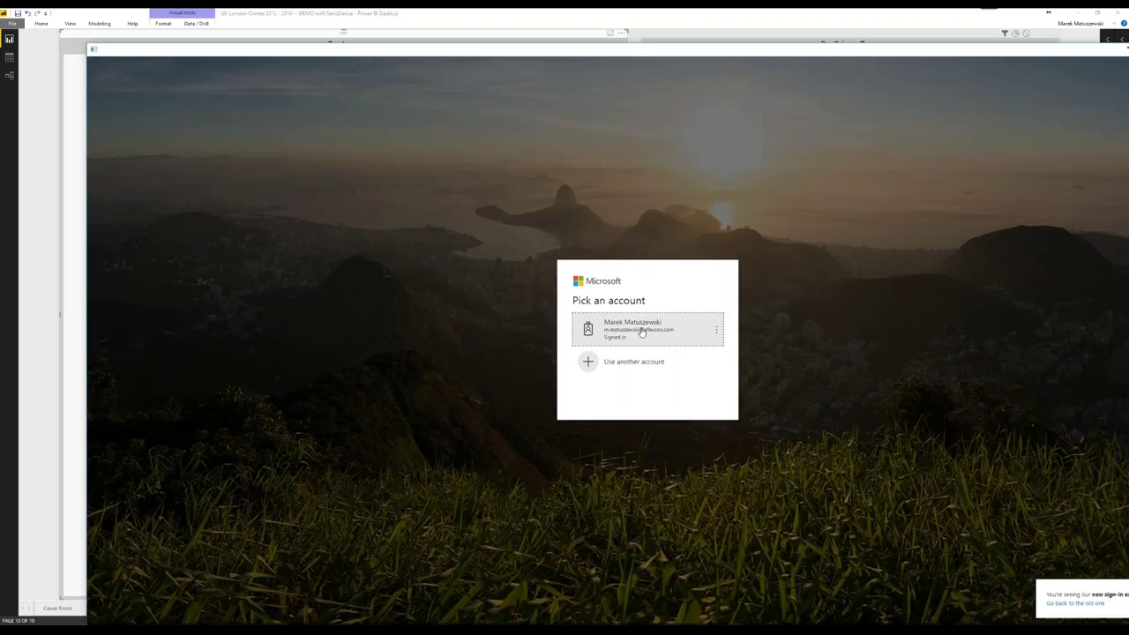
left_click(653, 330)
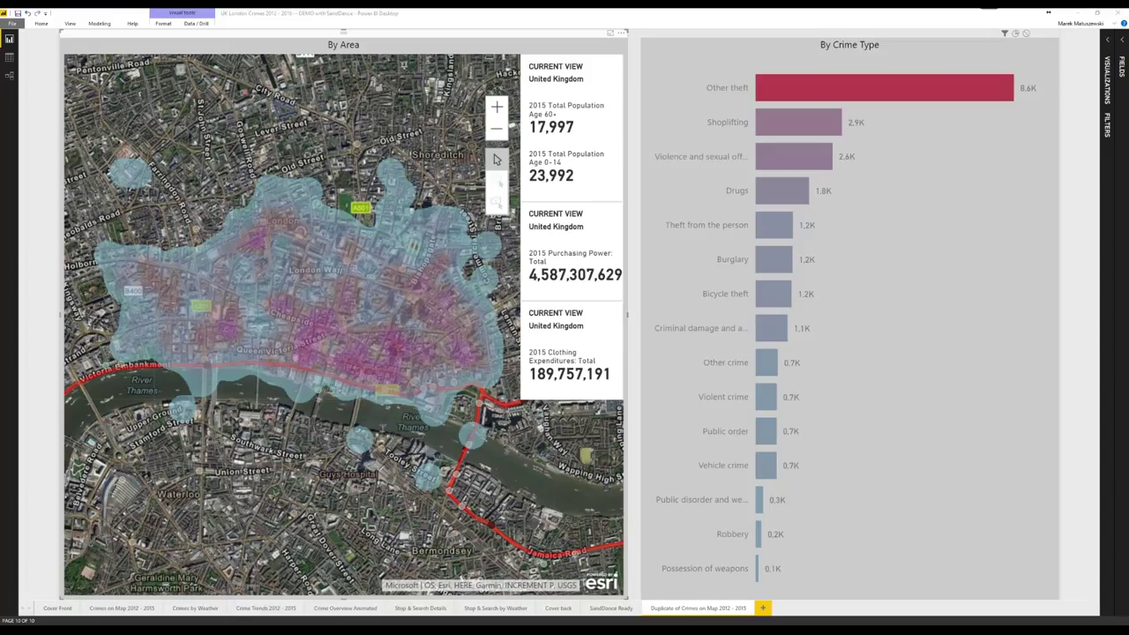
left_click(777, 76)
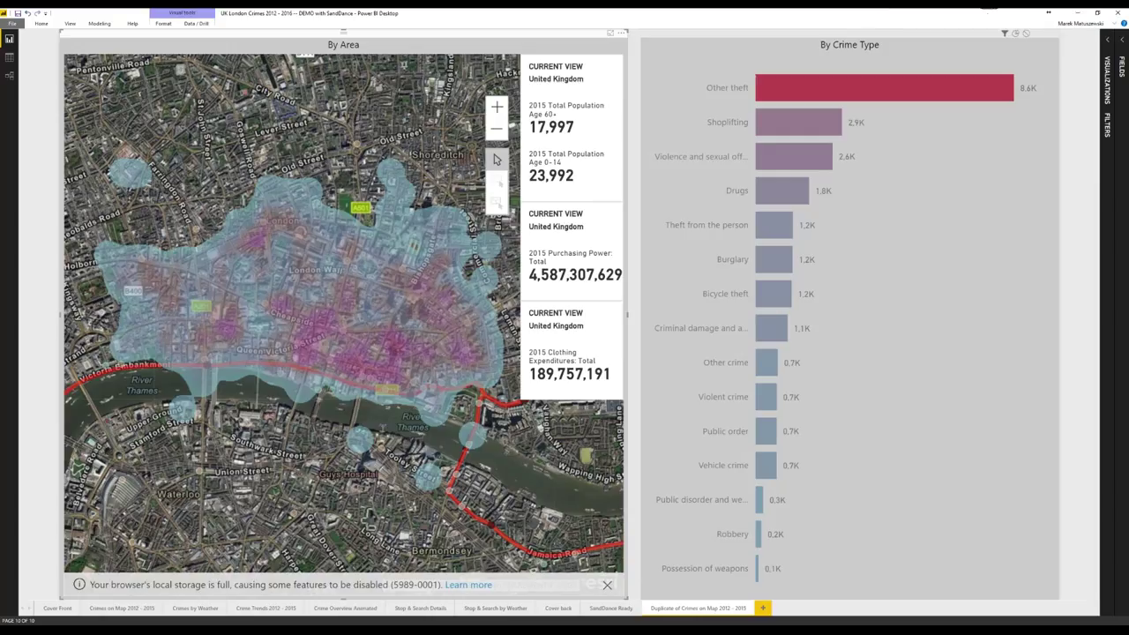
Minimize the crimes report, switch to the PowerPoint webinar presentation, and start the slide show from the Synoptic panel slide.
left_click(1077, 13)
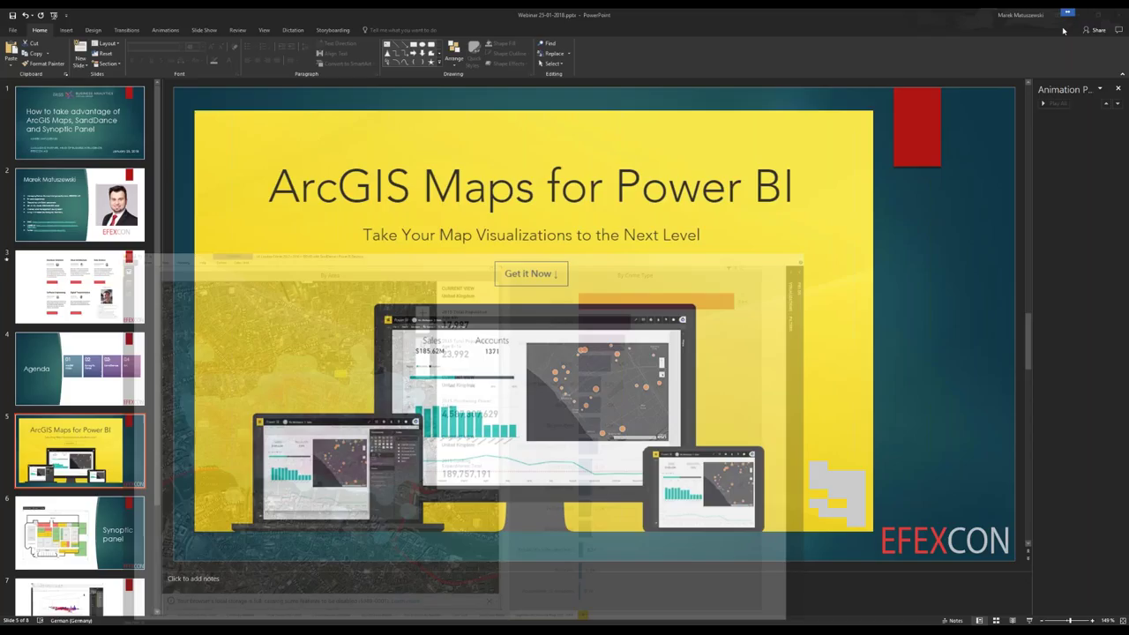
left_click(90, 539)
key("shift+F5")
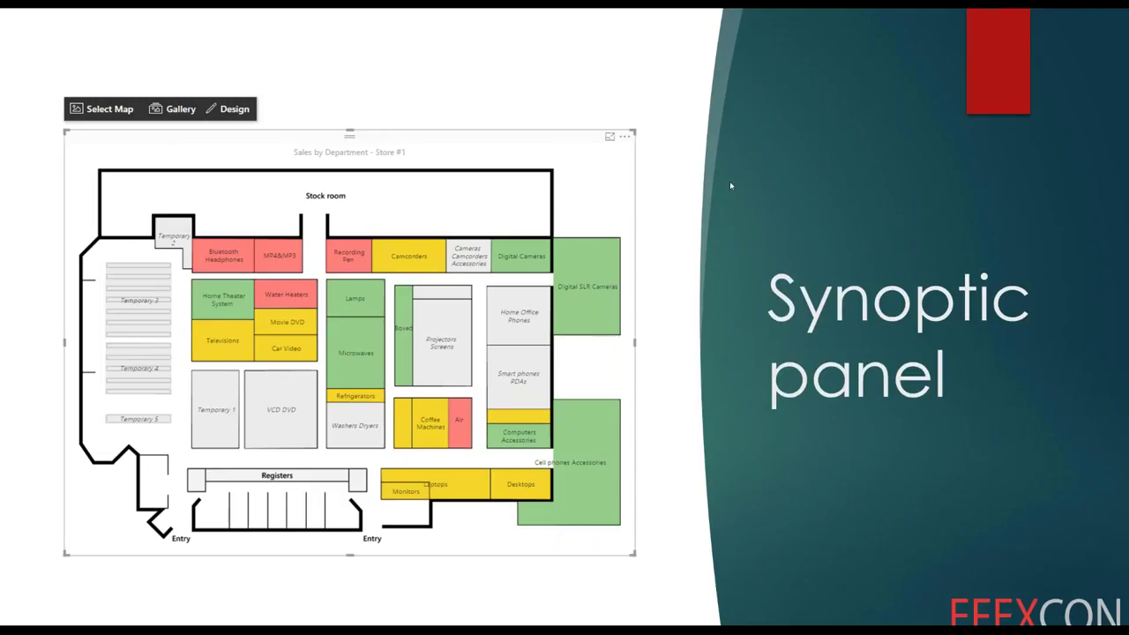
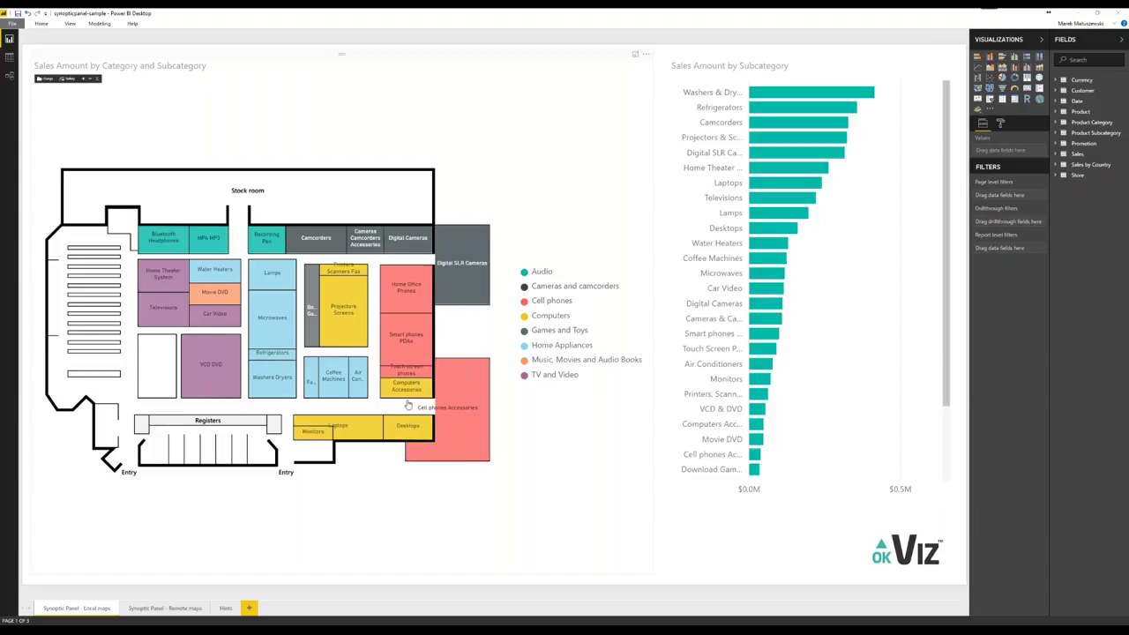
Open the Synoptic Panel - Remote maps page and collapse the fields and visualizations panes to enlarge the report.
left_click(182, 609)
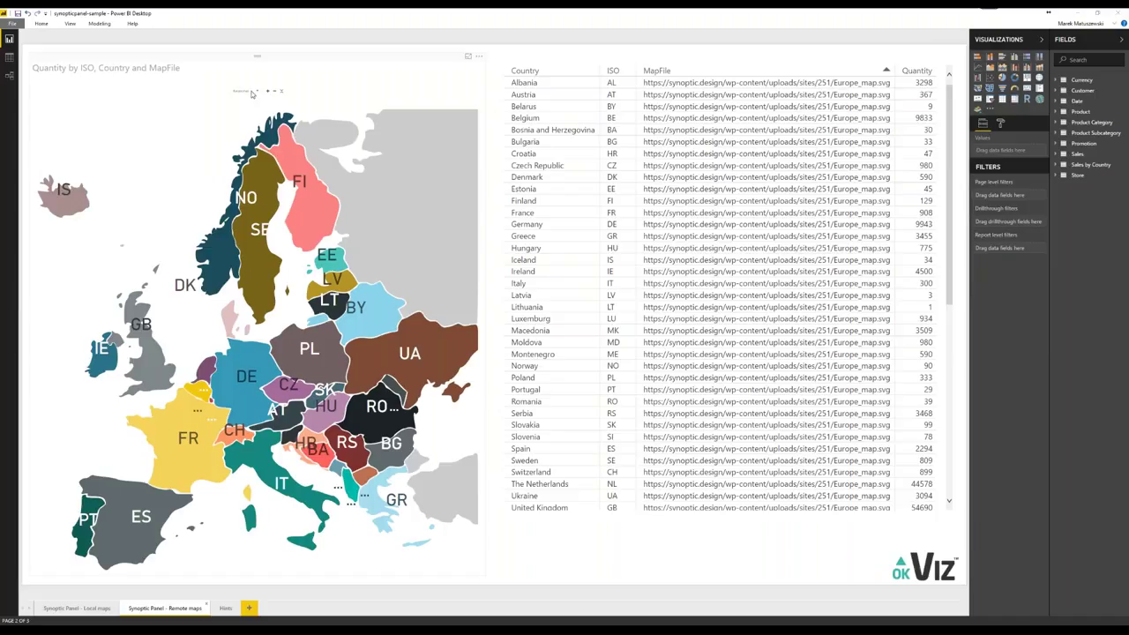
left_click(1079, 44)
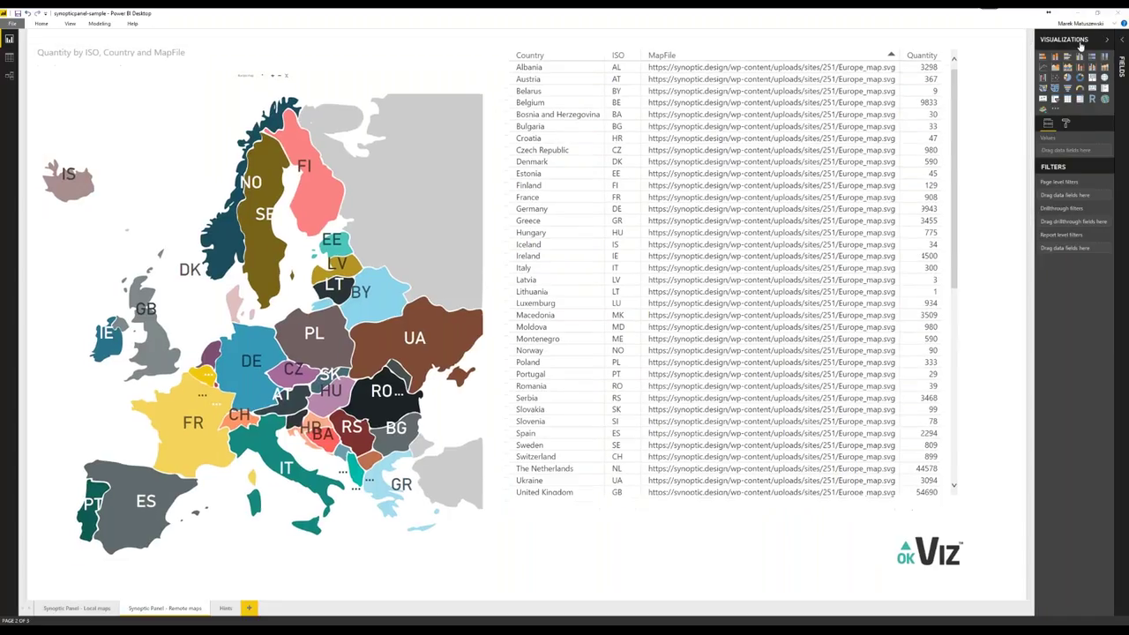
left_click(1079, 44)
Switch the synoptic panel visual to the USA map and back to the Europe map.
left_click(304, 81)
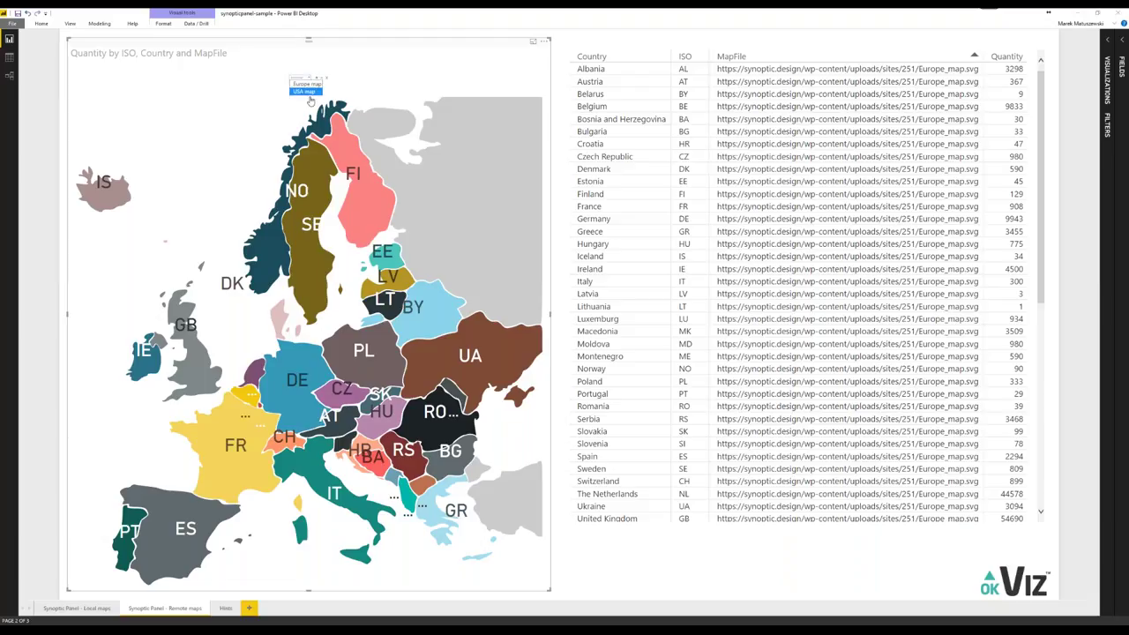
left_click(316, 91)
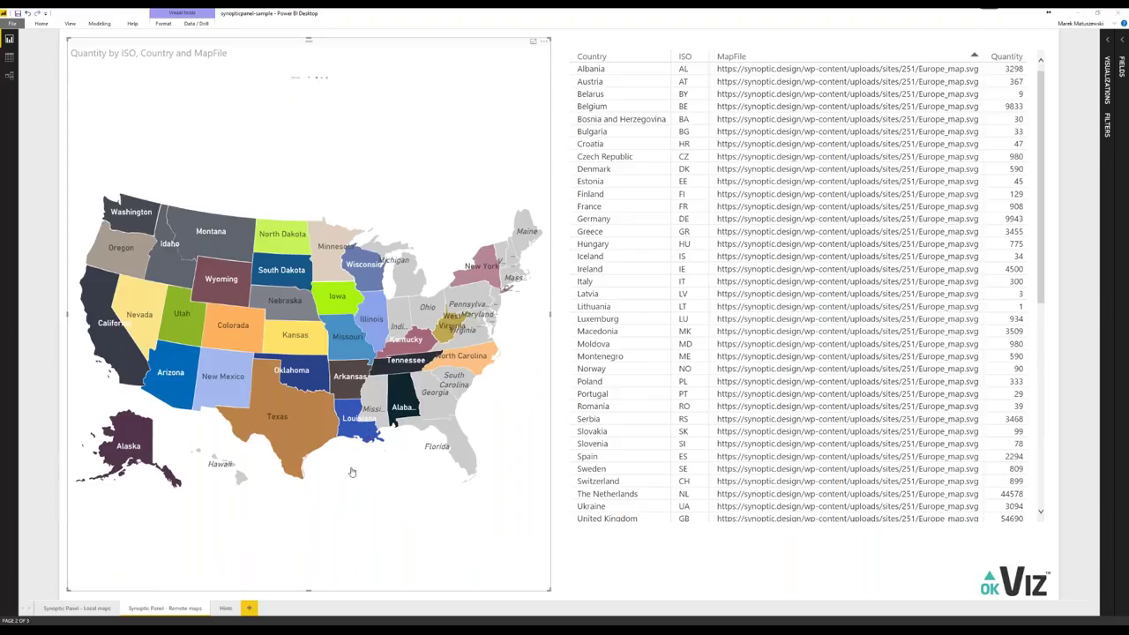
left_click(299, 77)
left_click(307, 84)
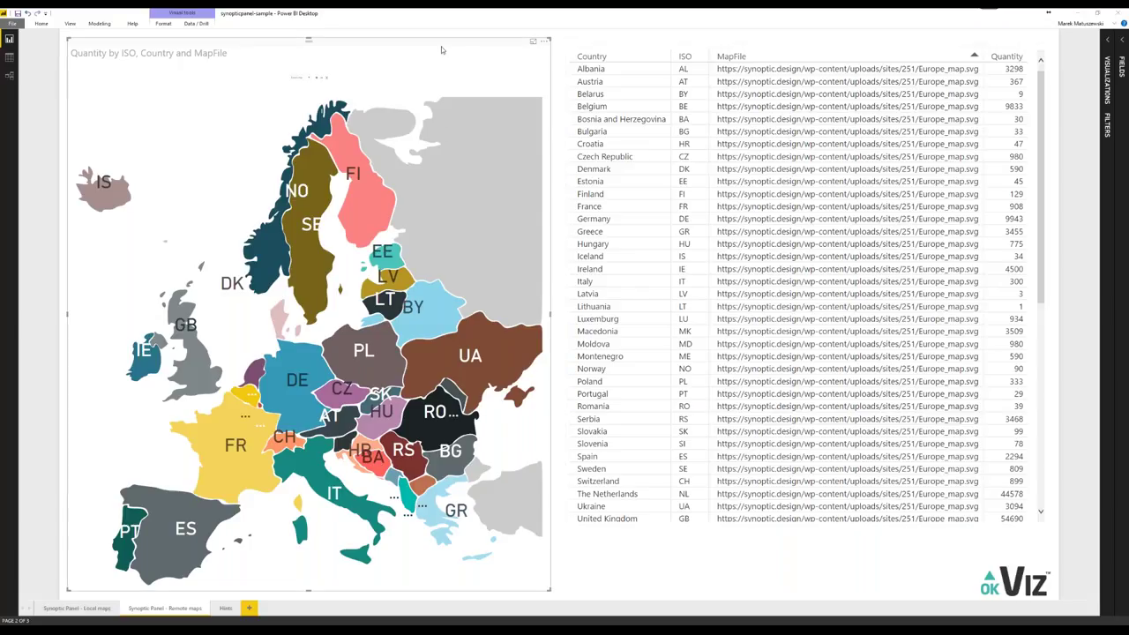
Show the synoptic panel visual's field assignments, switch it to the USA map, and deselect the visual.
left_click(1109, 64)
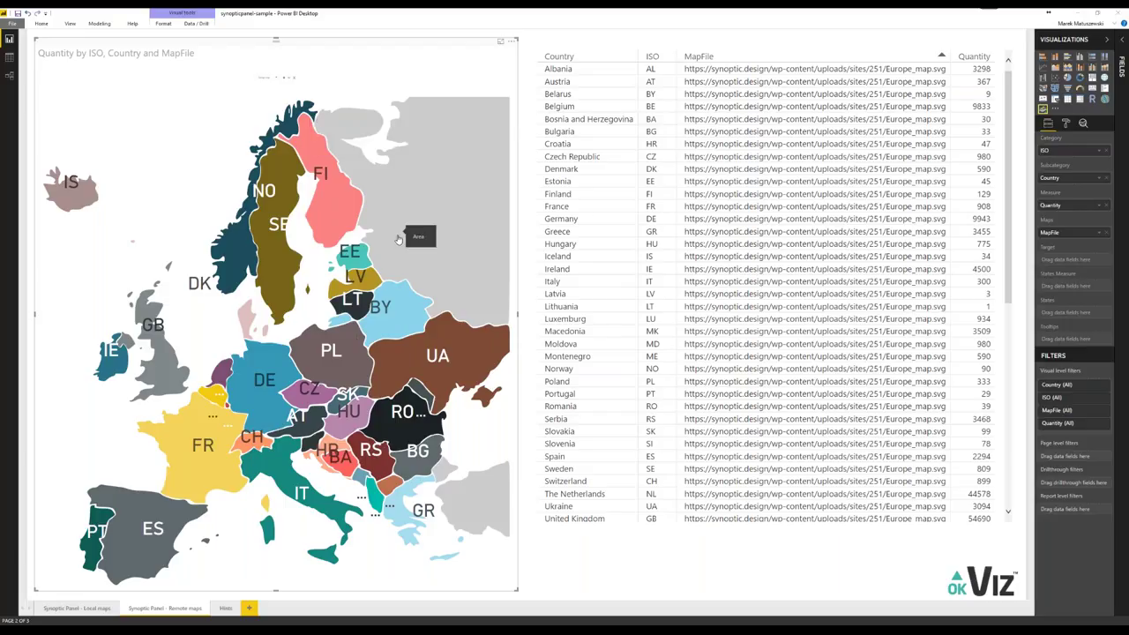
left_click(274, 79)
left_click(272, 91)
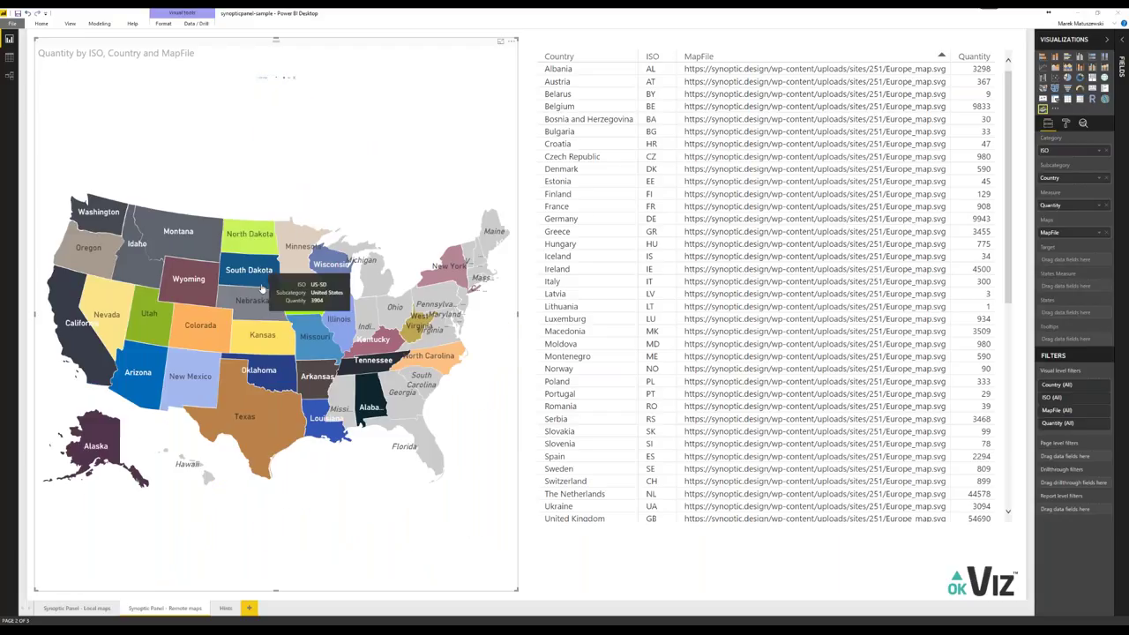
left_click(542, 550)
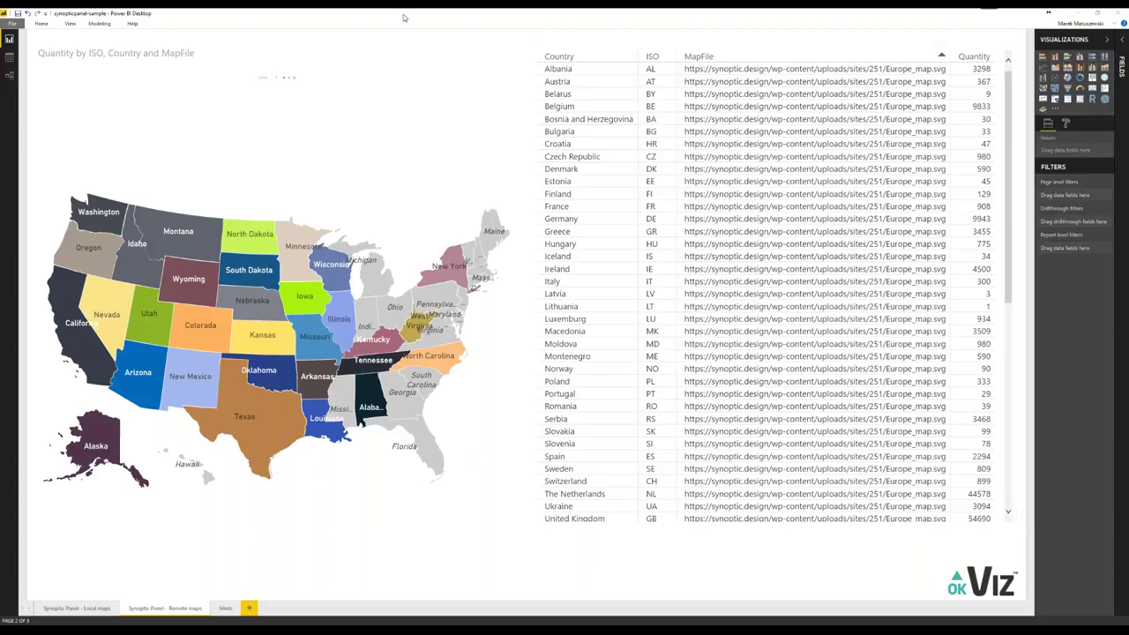
Search the Power BI custom visuals store for "panel", review the Synoptic Panel by OKViz entry, and close the store.
left_click(1055, 108)
left_click(1048, 130)
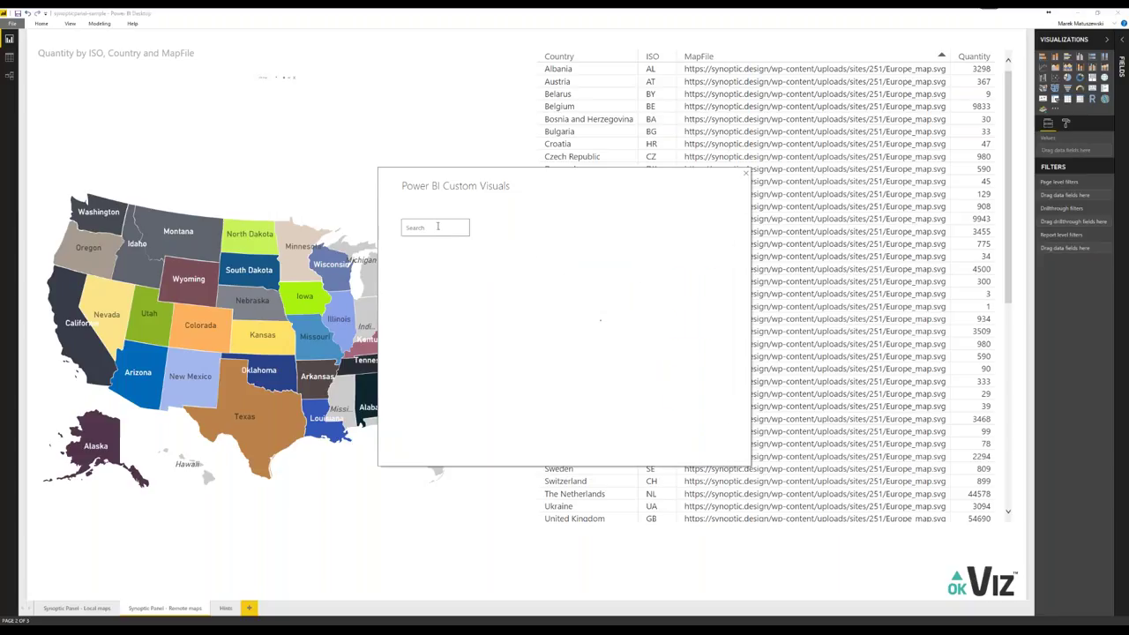
left_click(437, 227)
type("panel")
key("Return")
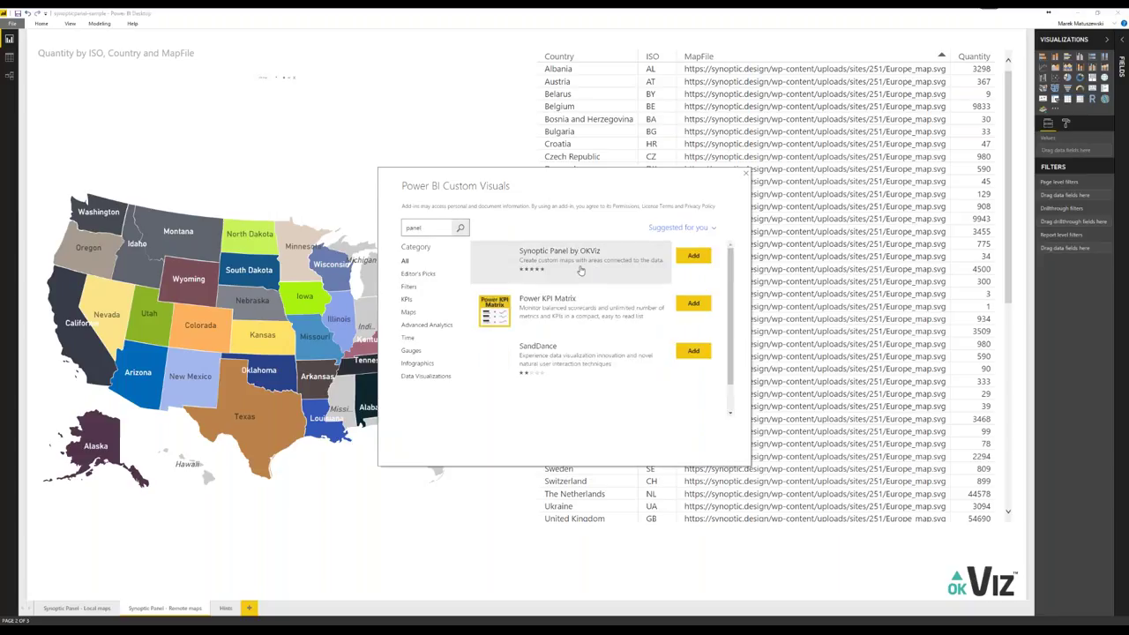
left_click(745, 173)
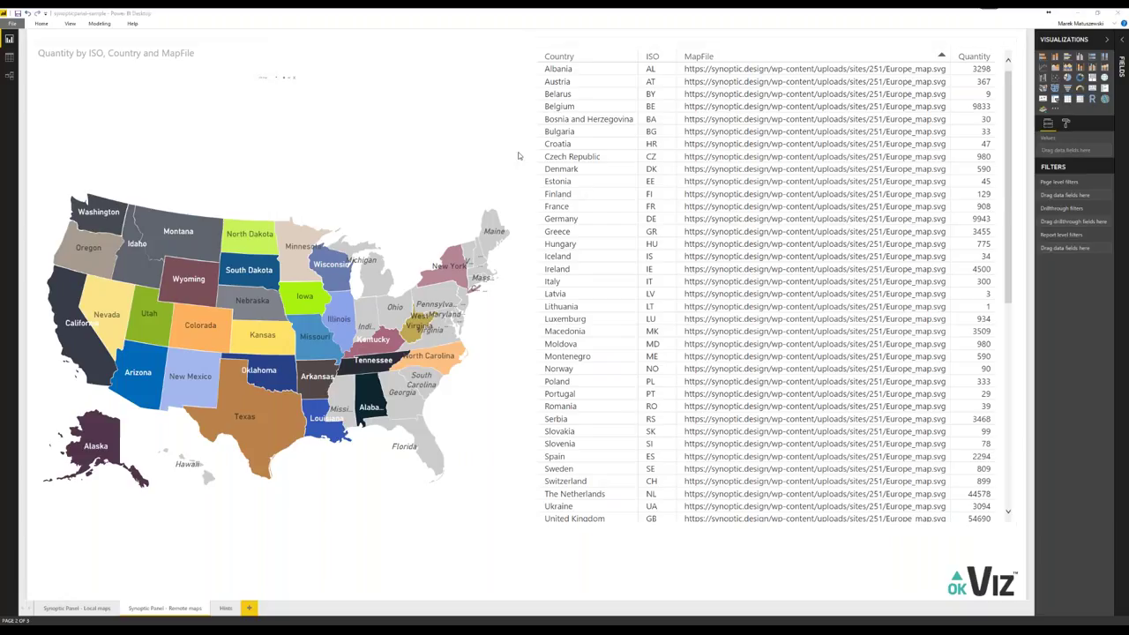
Close the synopticpanel-sample report without saving its changes.
left_click(1117, 12)
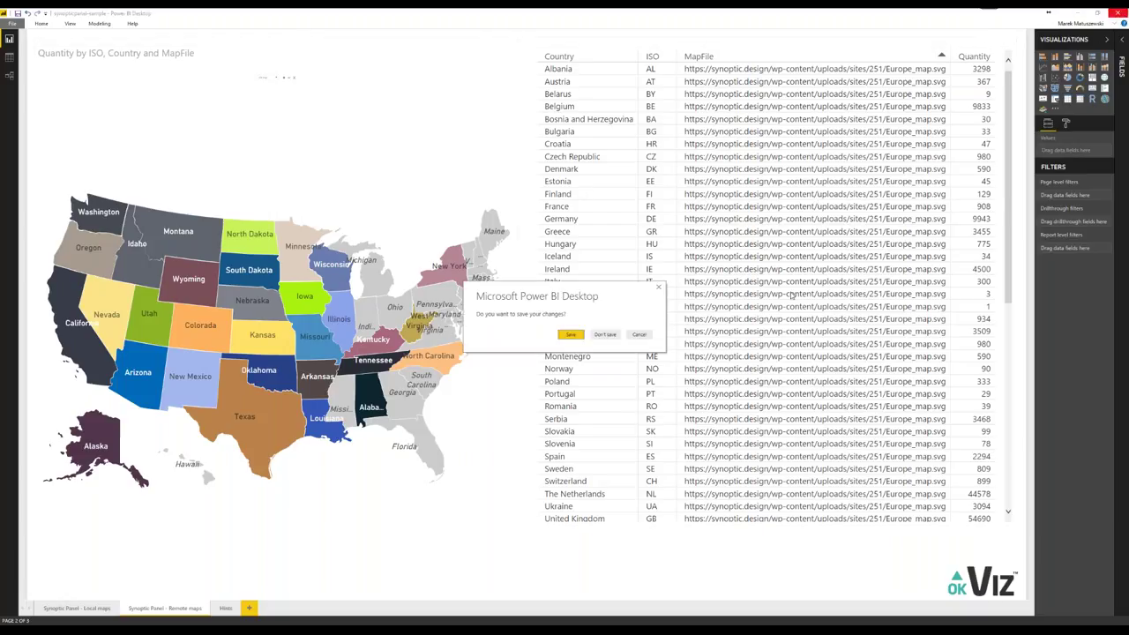
left_click(609, 333)
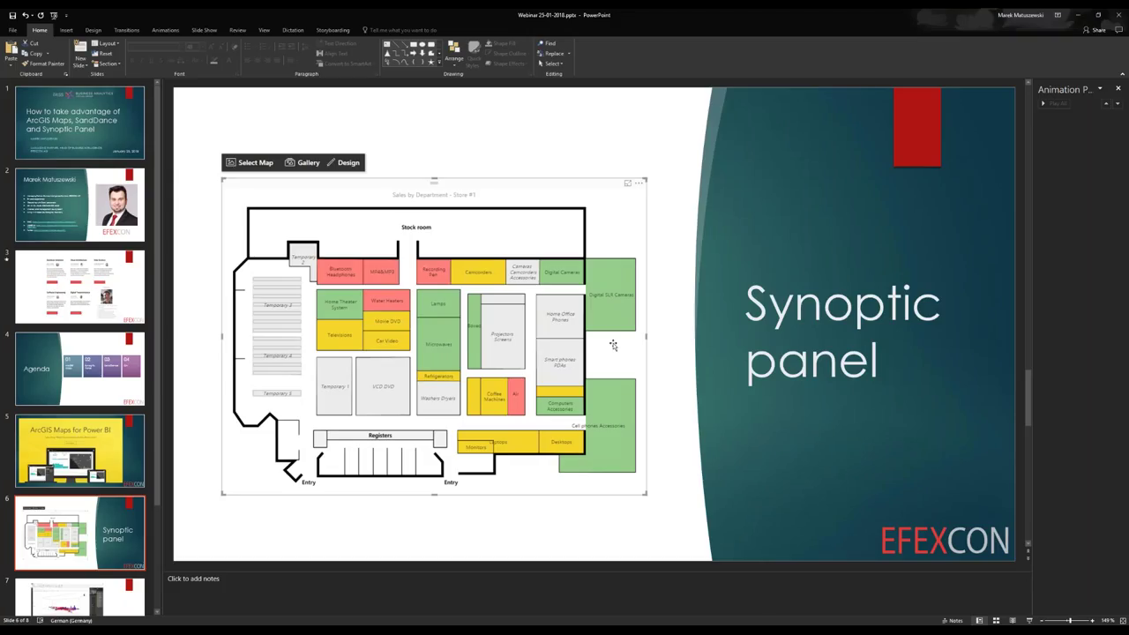
mouse_move(276, 633)
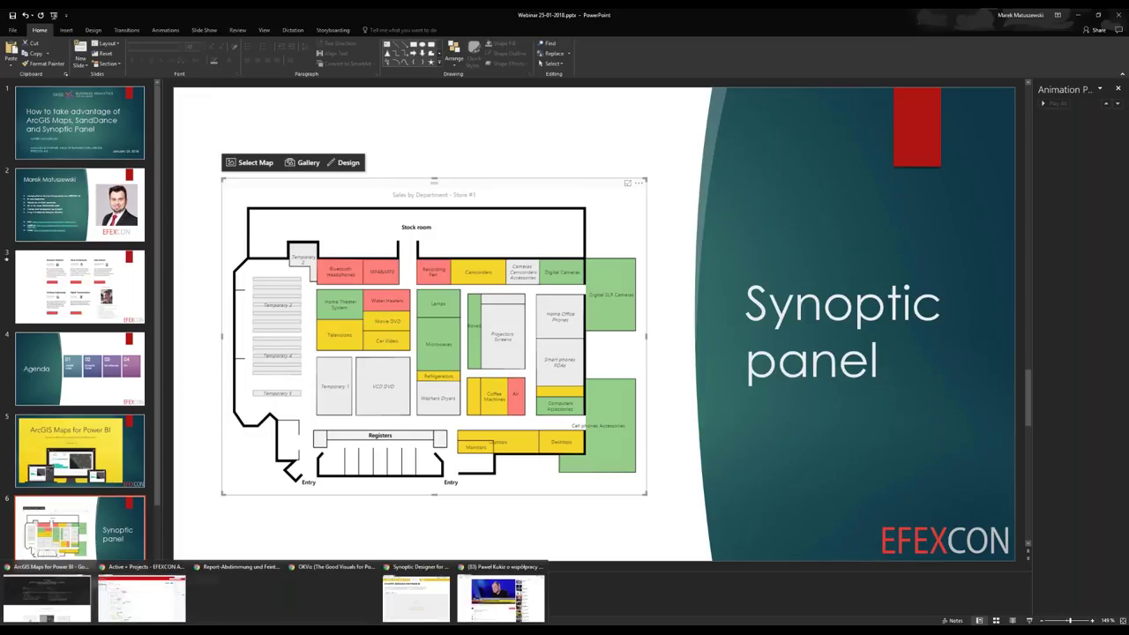
left_click(417, 597)
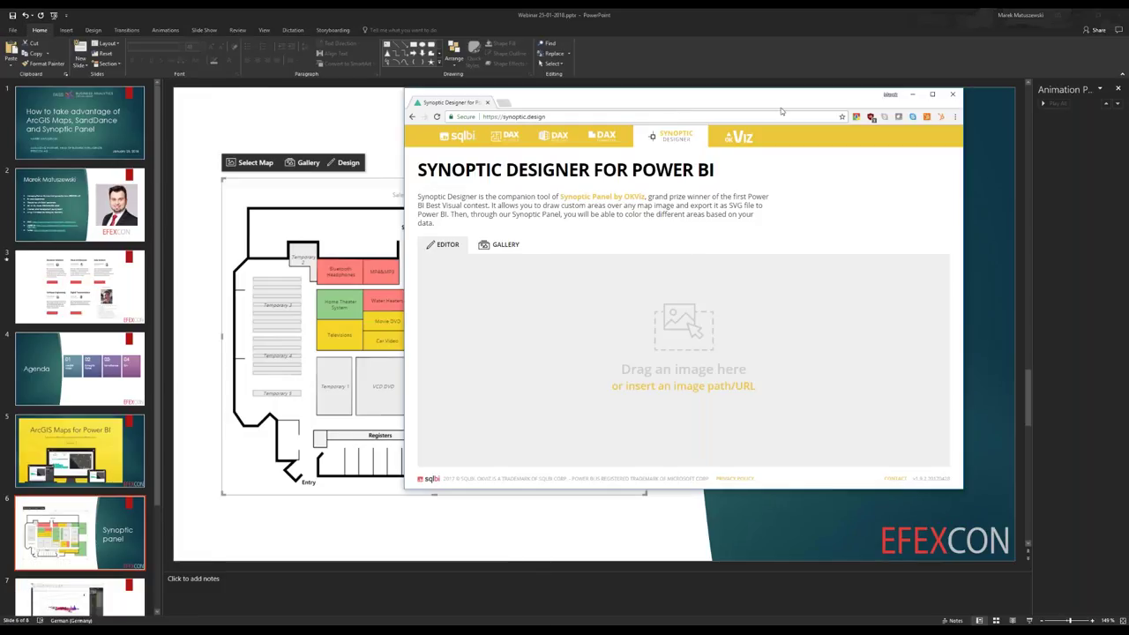
double_click(770, 100)
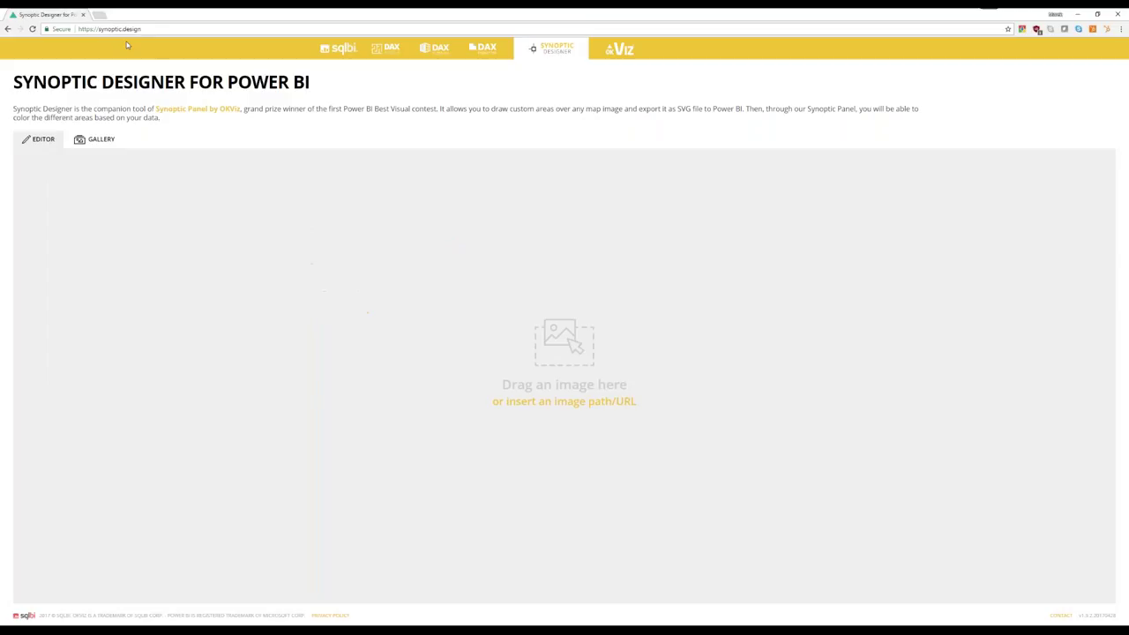
double_click(124, 29)
left_click(137, 29)
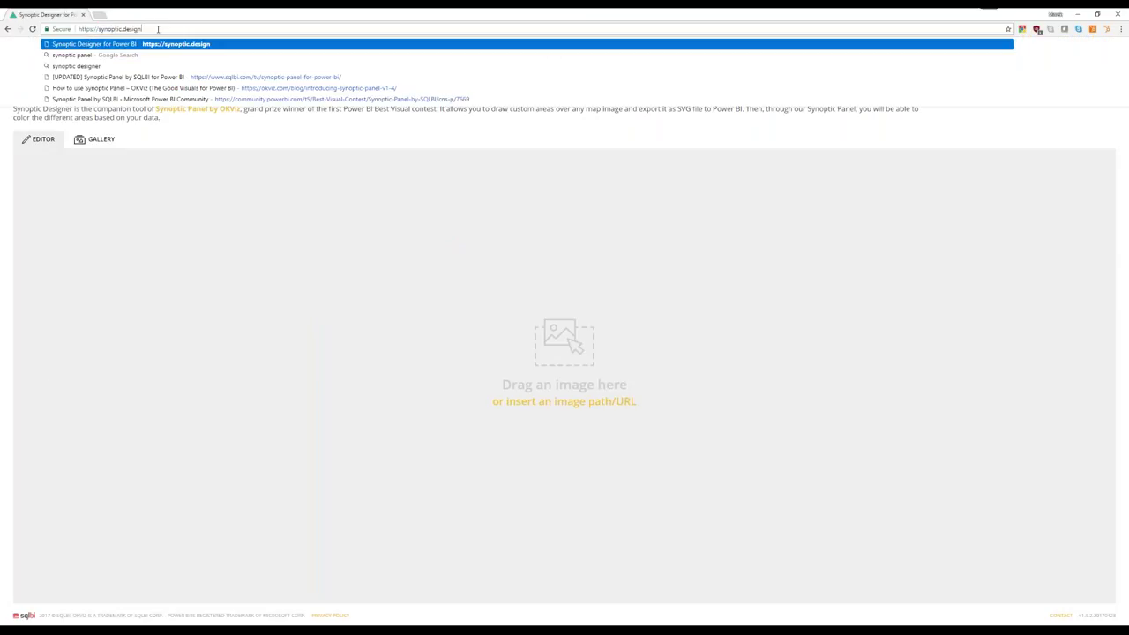
left_click(214, 156)
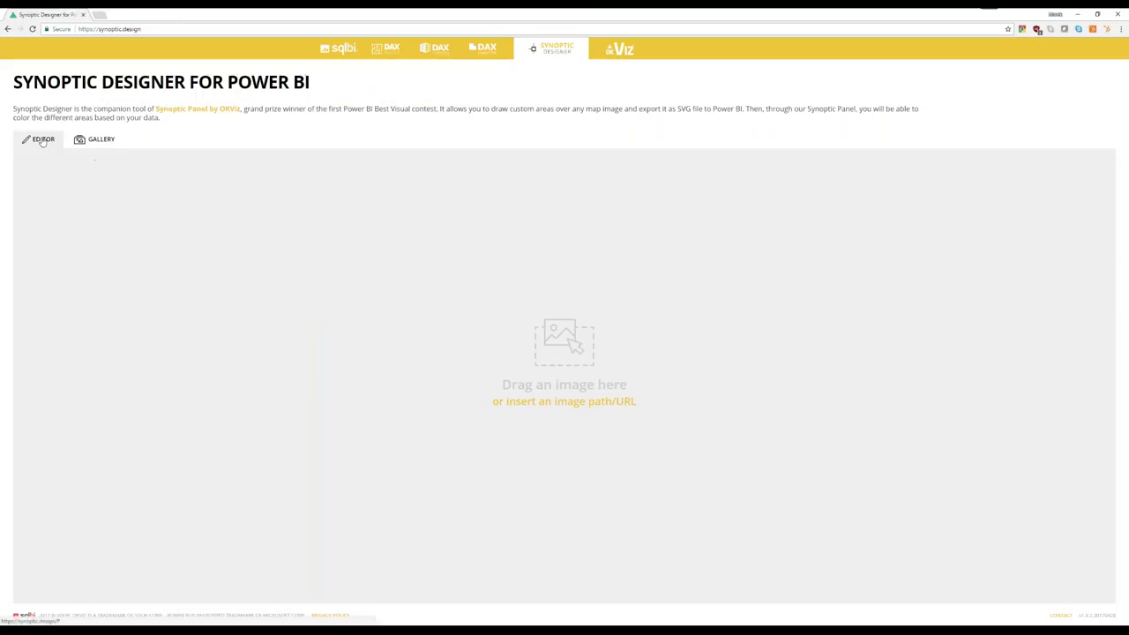
Load the Generic Airplane map from the general gallery into the Synoptic Designer editor.
left_click(105, 143)
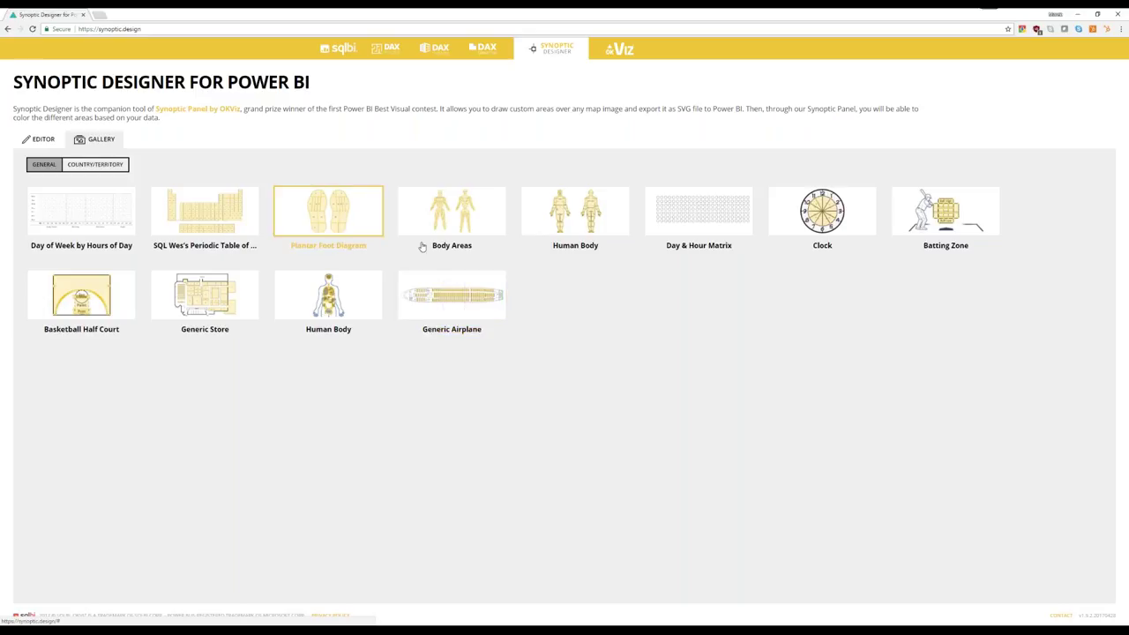
left_click(461, 308)
left_click(620, 249)
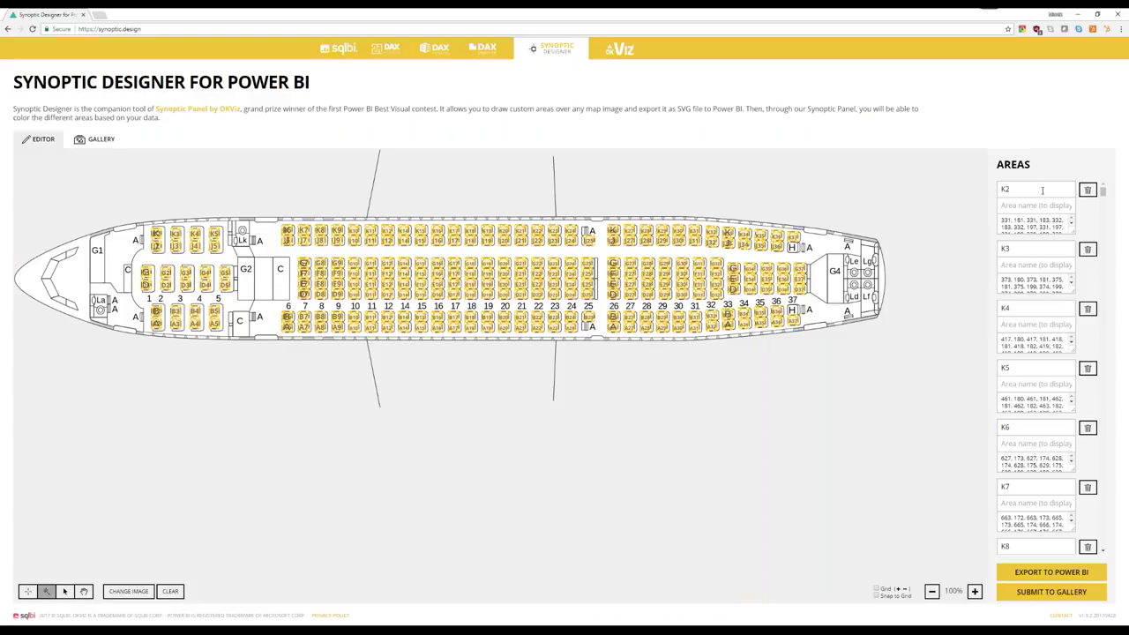
Examine the airplane map's list of seat areas, with their codes, display names and coordinates.
scroll(1042, 249, "down", 1)
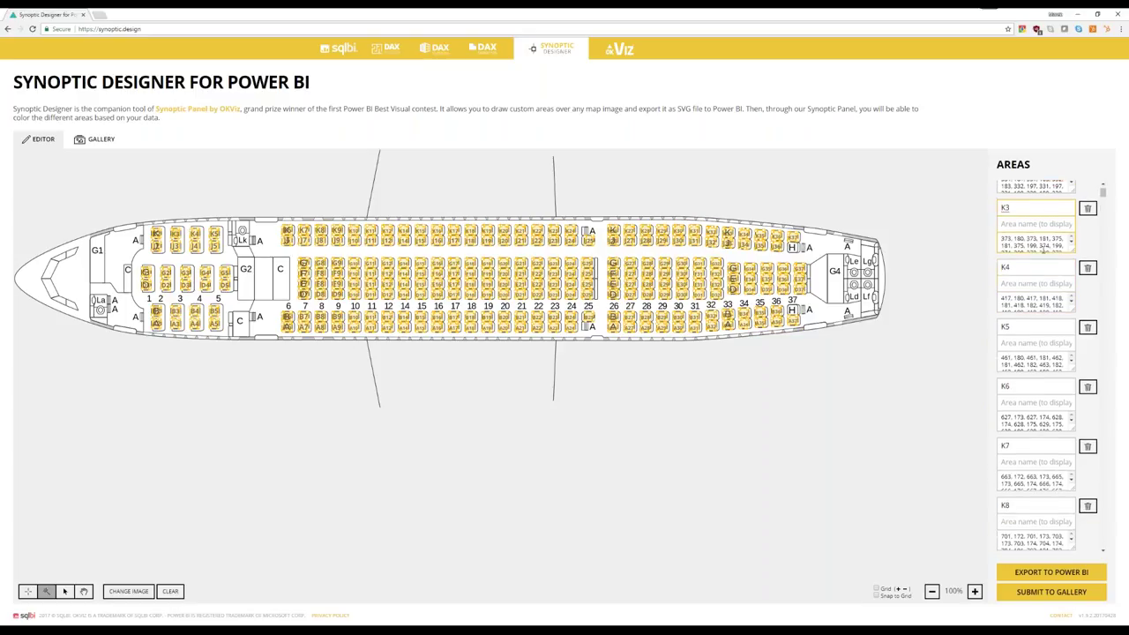
left_click(1040, 327)
scroll(1038, 318, "down", 4)
left_click(1032, 268)
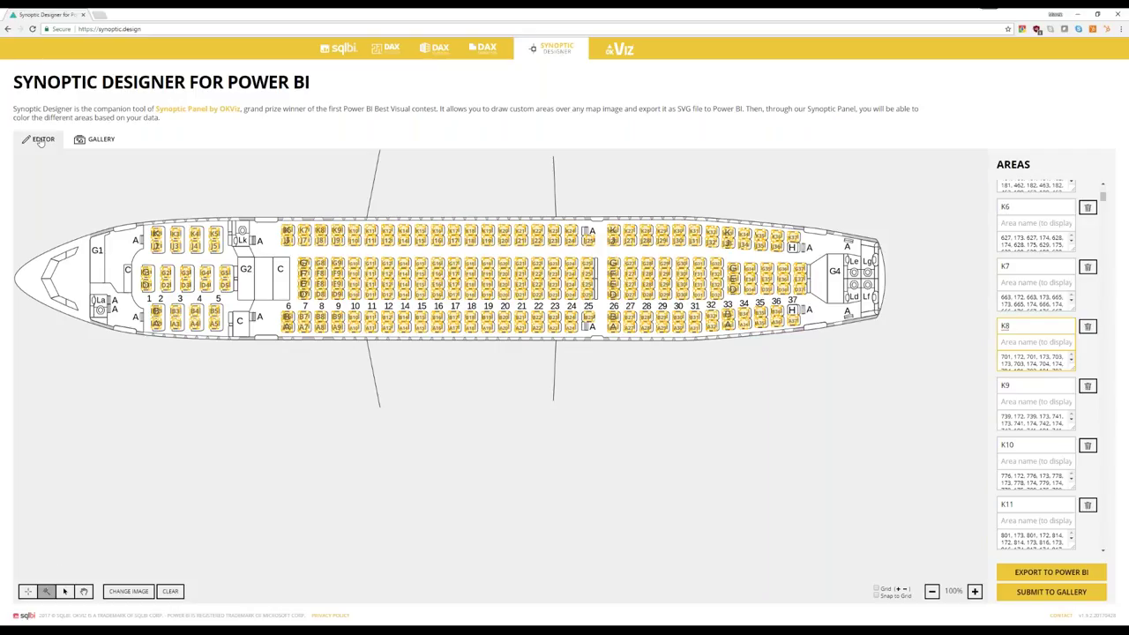
Clear the airplane image and all its areas from the Synoptic Designer editor.
left_click(170, 591)
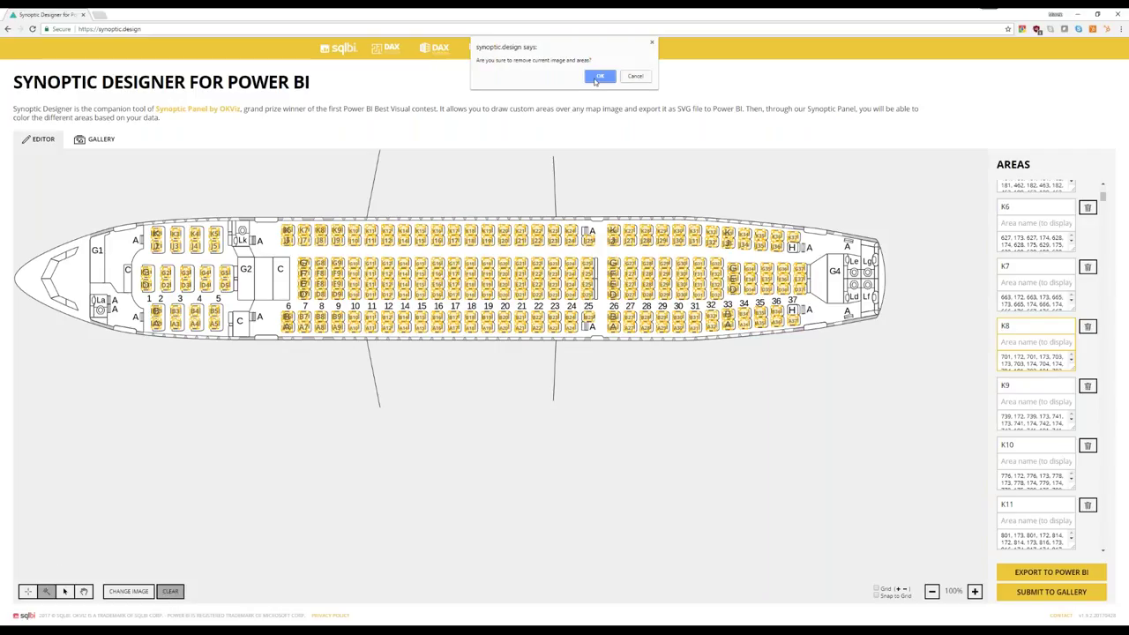
left_click(595, 75)
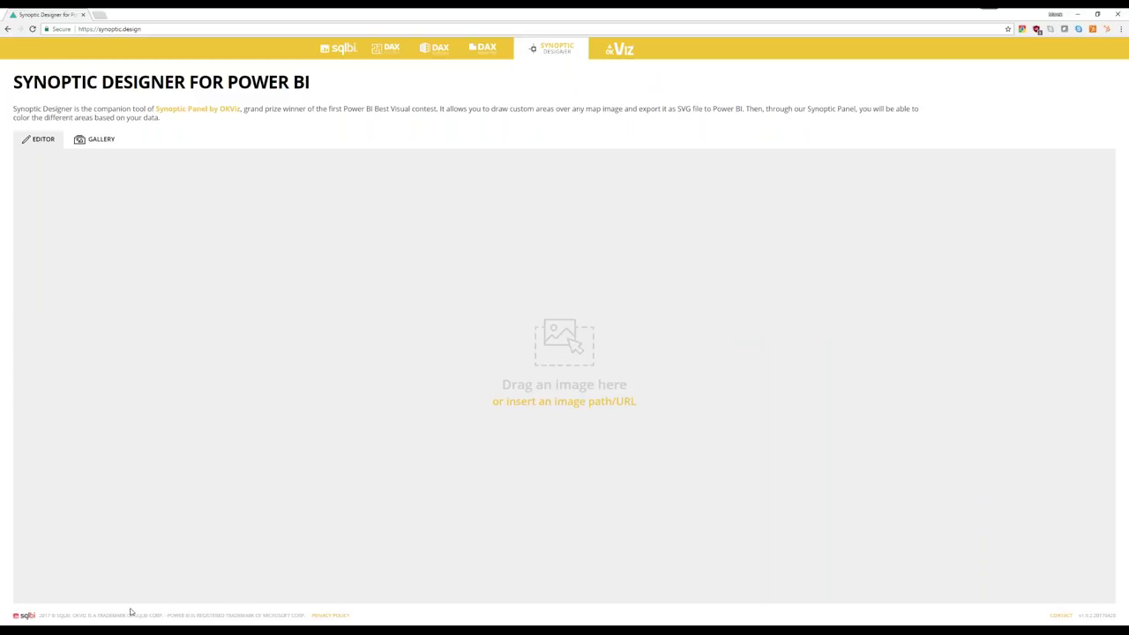
Switch to File Explorer and open the report DEMO Synoptic Panel.pbix from the Webinar folder's Synoptic Panel subfolder.
mouse_move(97, 629)
left_click(66, 593)
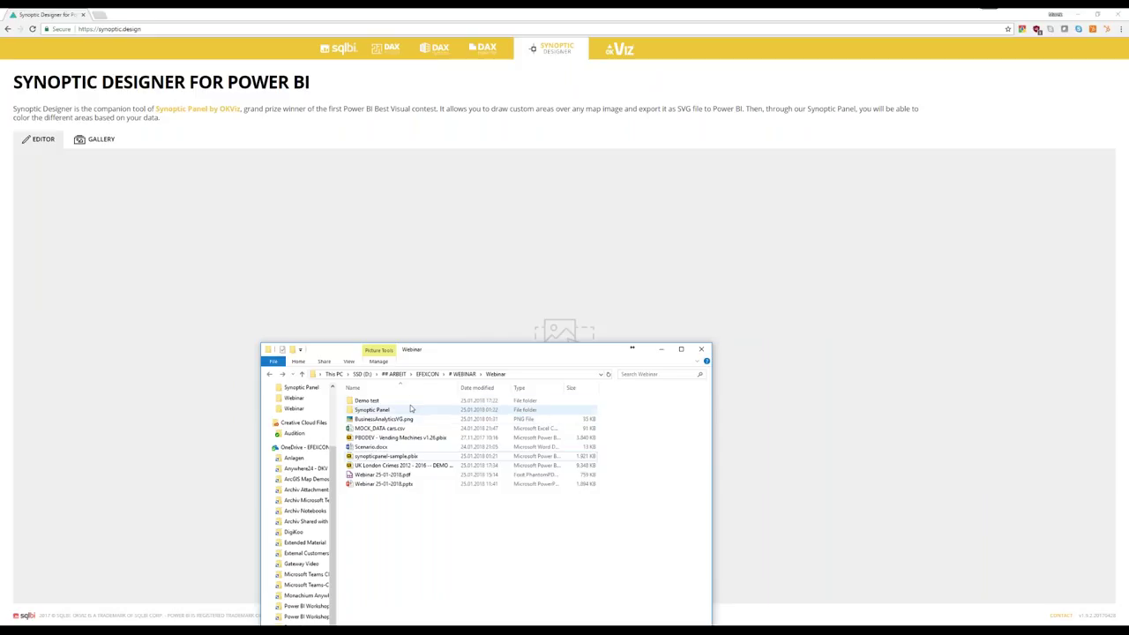
double_click(399, 411)
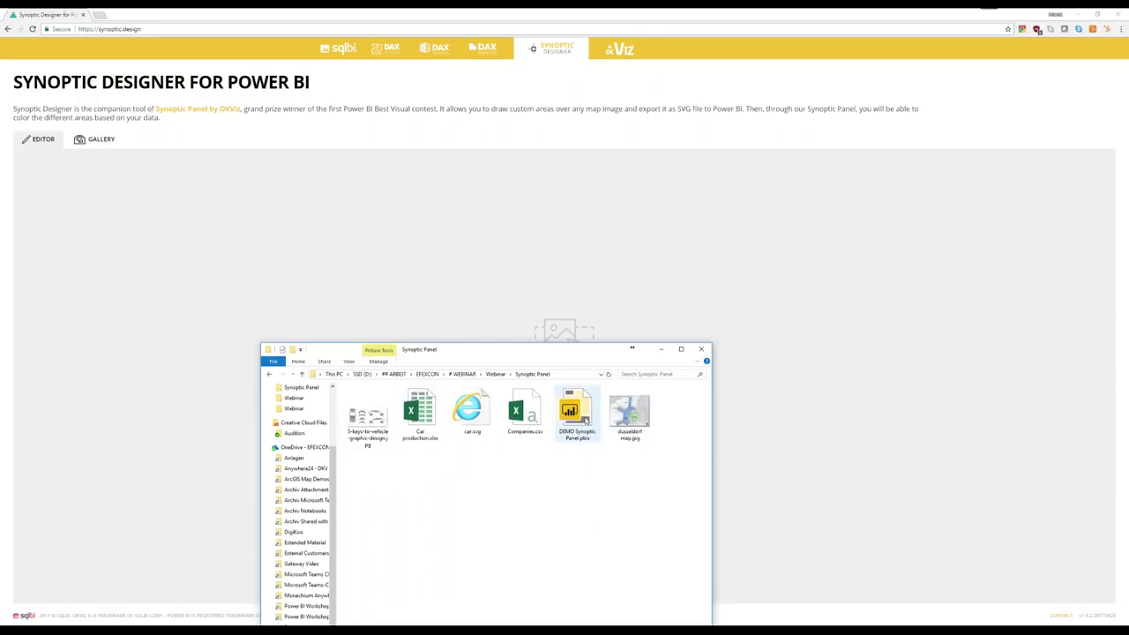
double_click(582, 416)
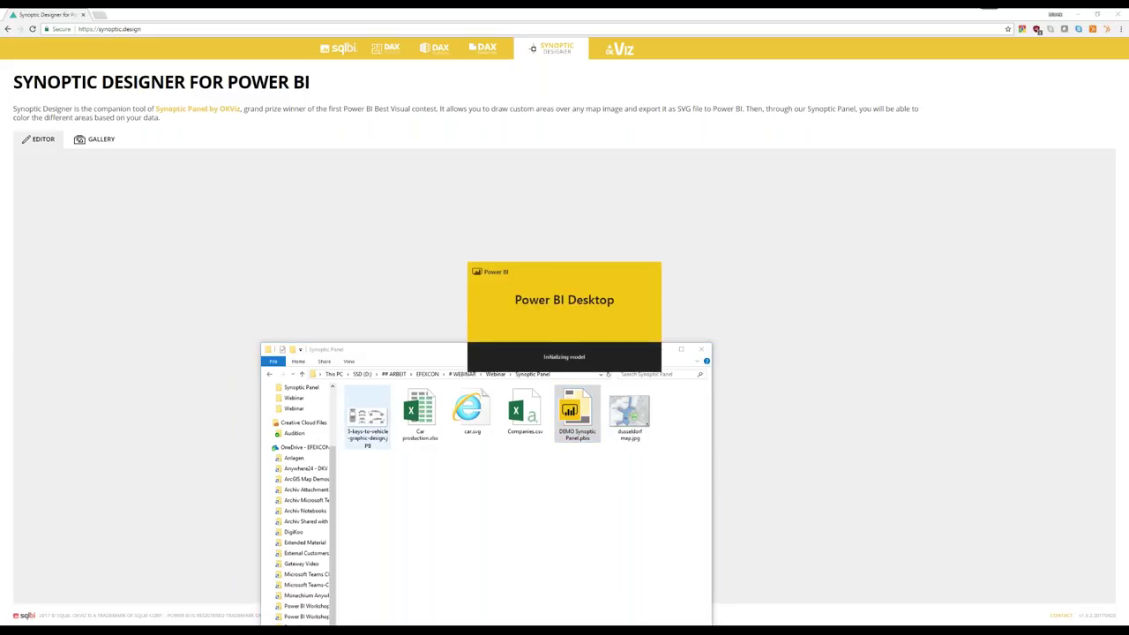
Preview the car drawing 5-keys-to-vehicle-graphic-design.jpg from the Synoptic Panel folder, and close the preview.
left_click(367, 416)
double_click(370, 412)
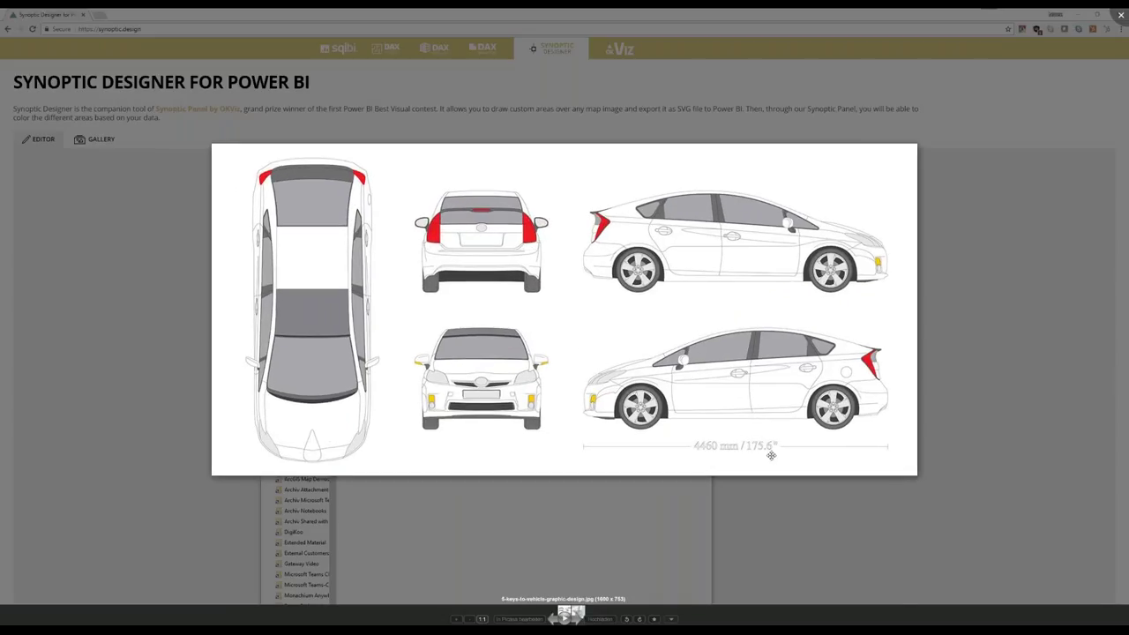
key("Escape")
Switch to the DEMO Synoptic Panel report in Power BI Desktop and look over the car map's colored parts.
key("alt+Tab")
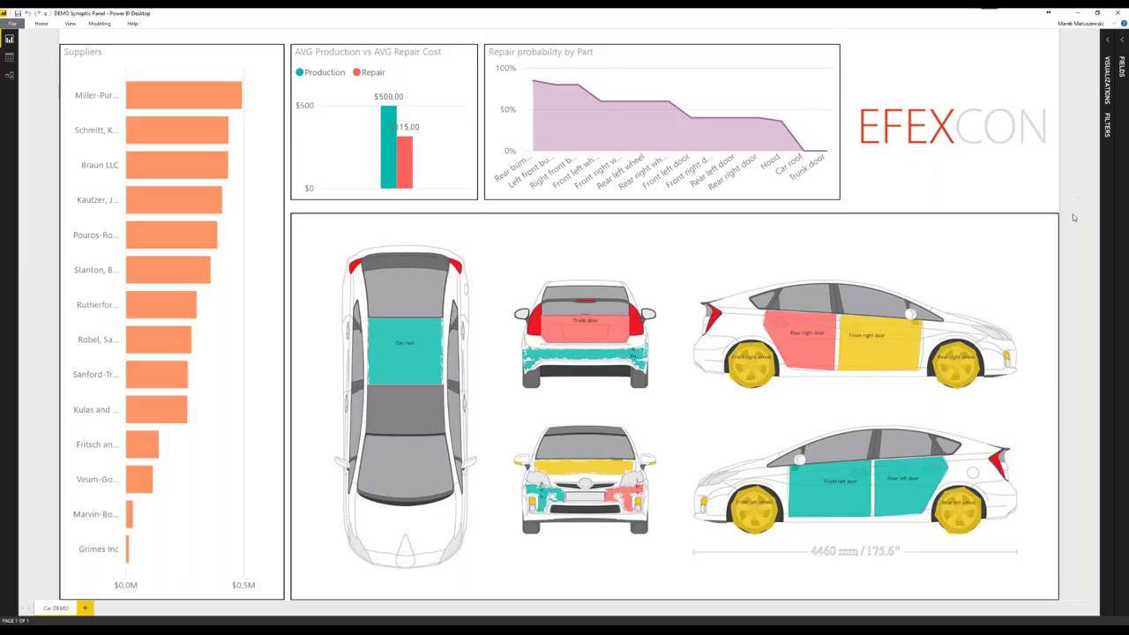
left_click(758, 225)
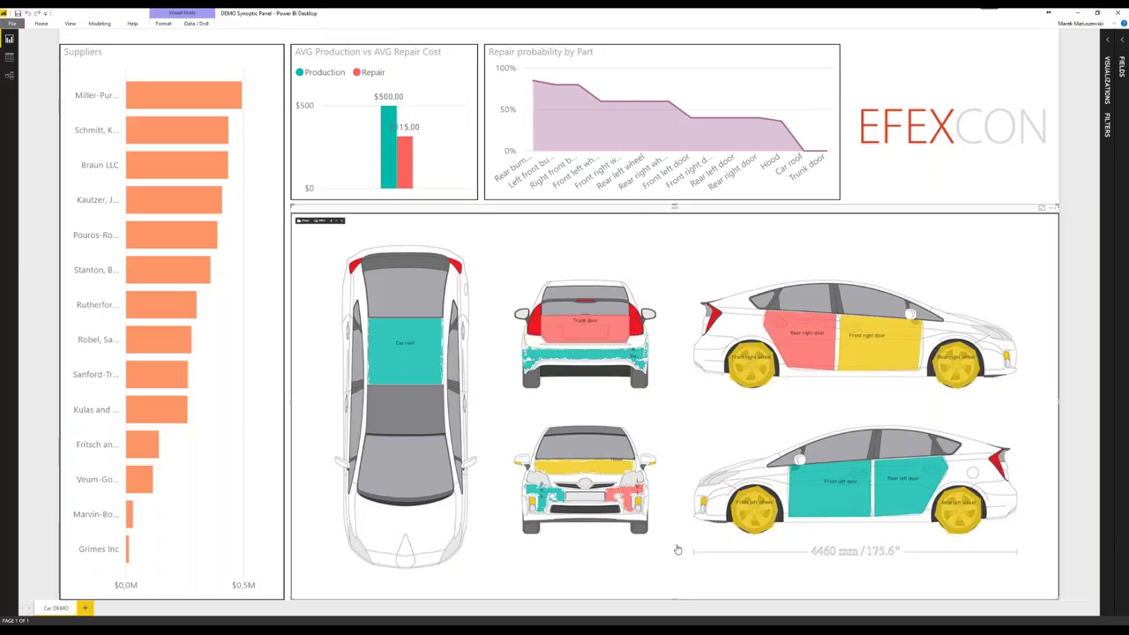
mouse_move(843, 495)
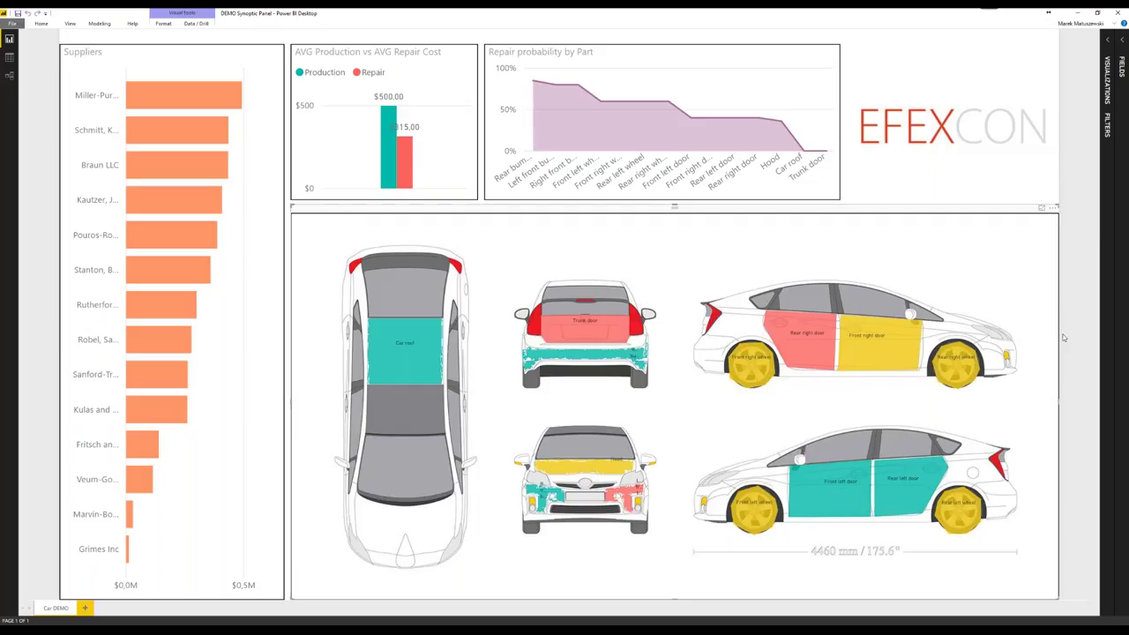
left_click(1075, 261)
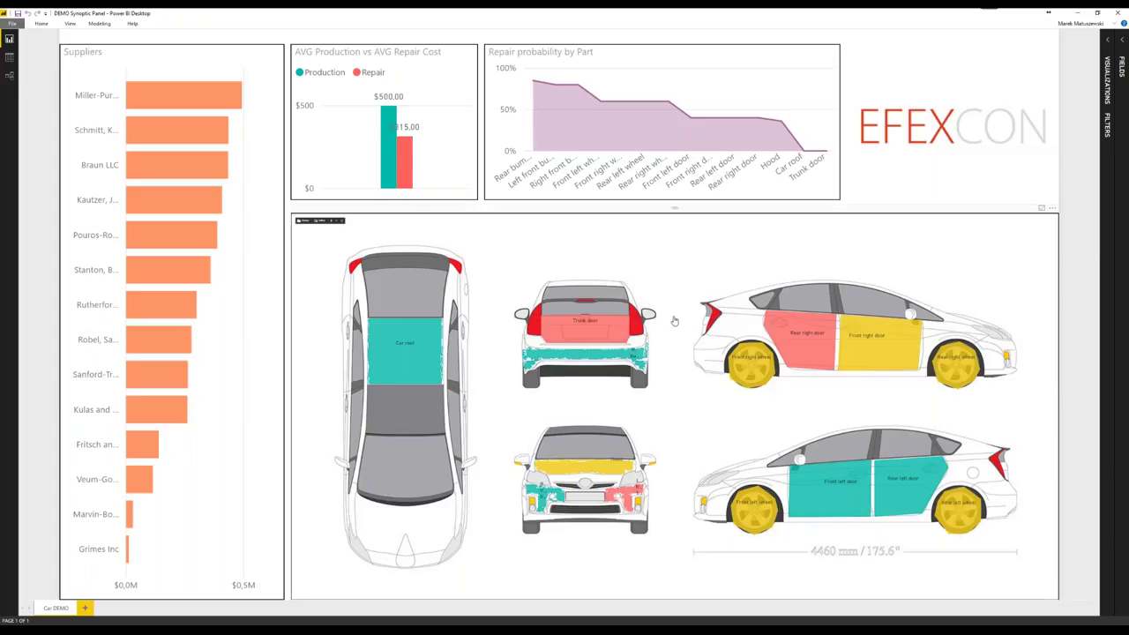
Filter the report by the trunk door on the car map and examine its production cost, repair cost and supplier.
left_click(600, 333)
left_click(602, 329)
left_click(602, 329)
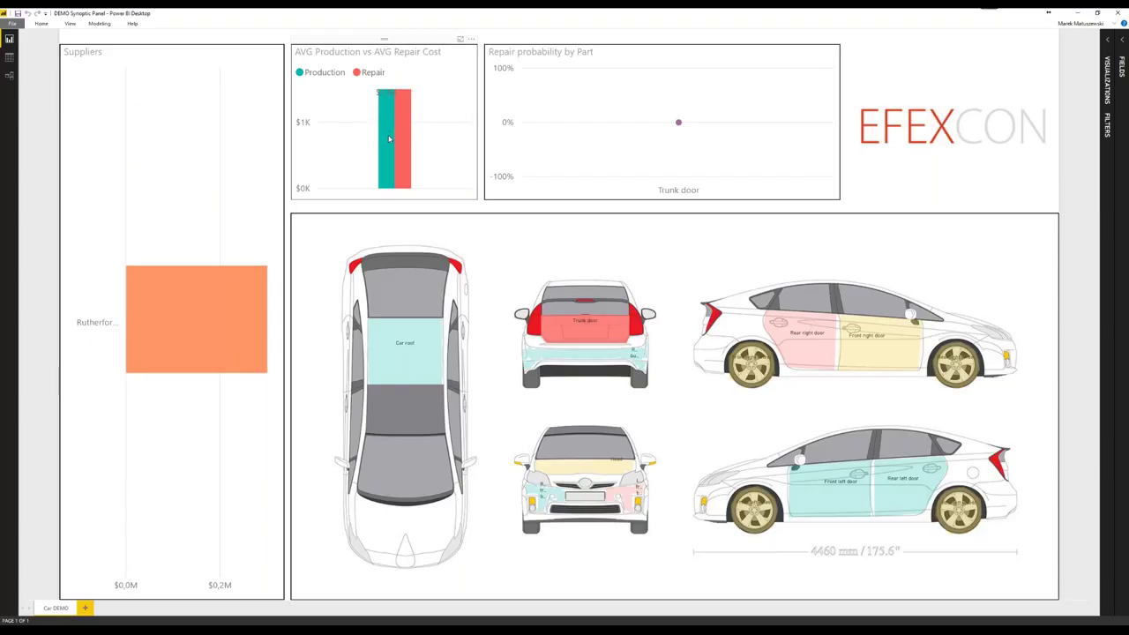
mouse_move(405, 143)
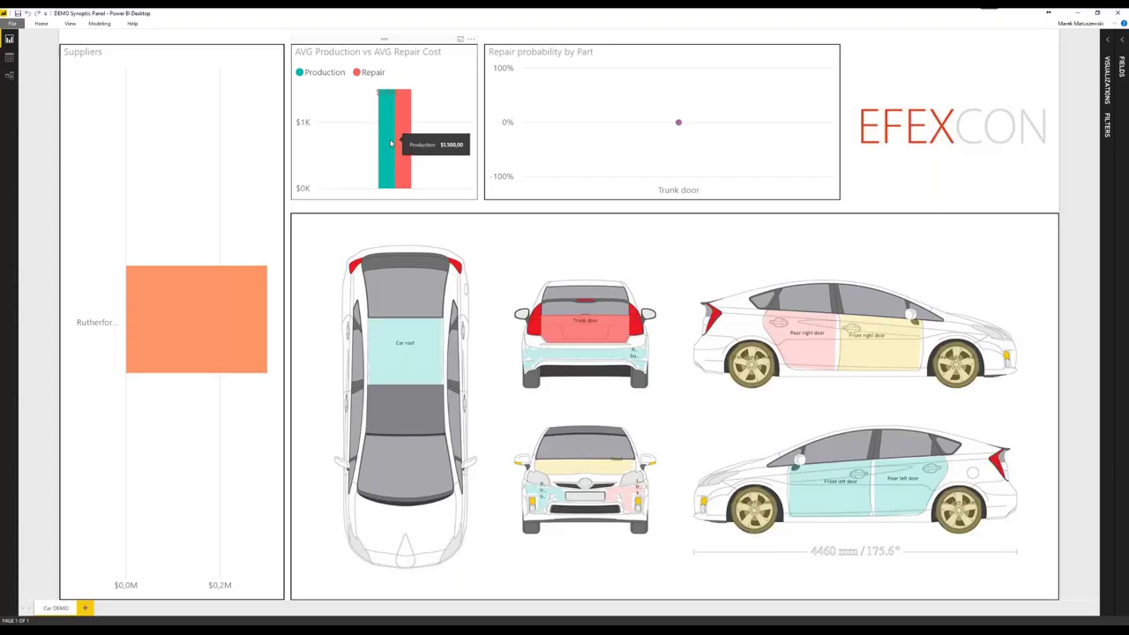
left_click(390, 143)
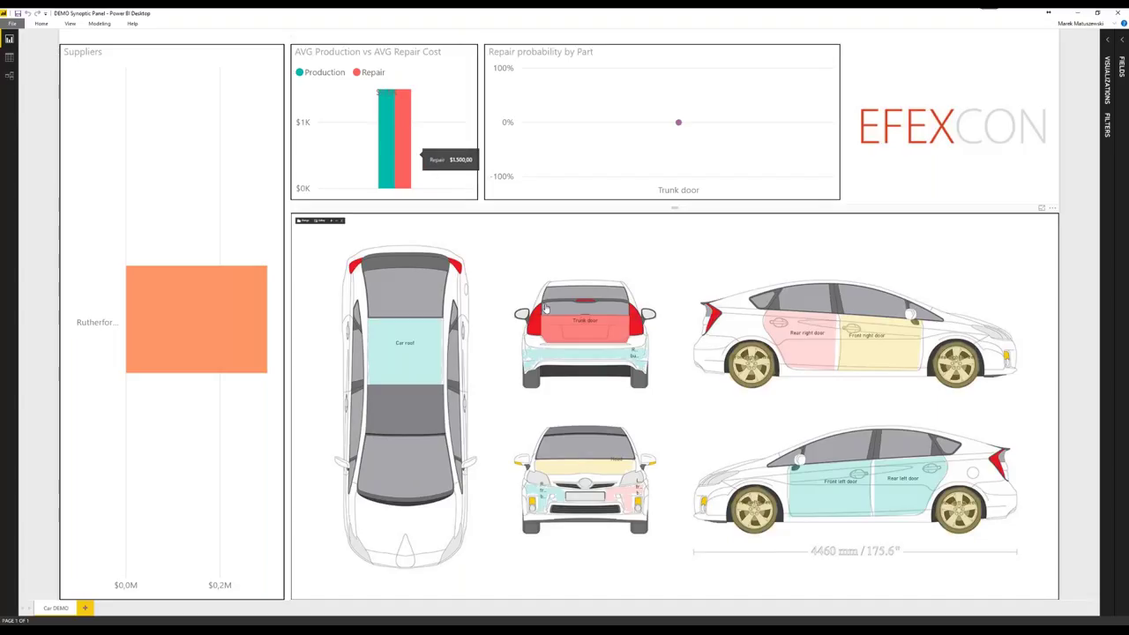
left_click(406, 129)
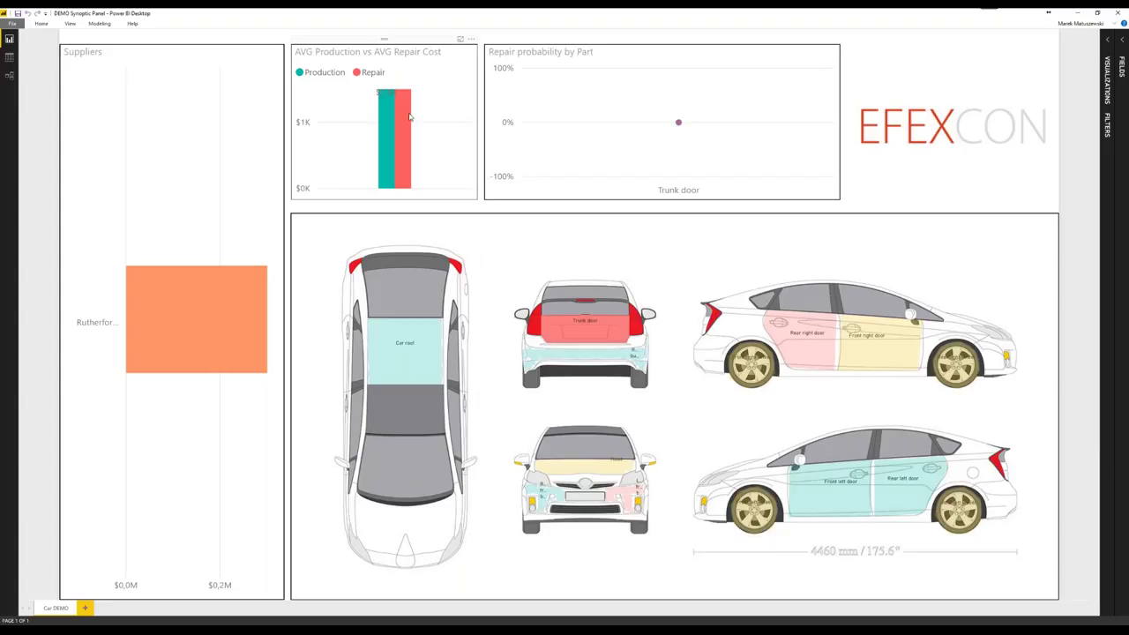
mouse_move(661, 164)
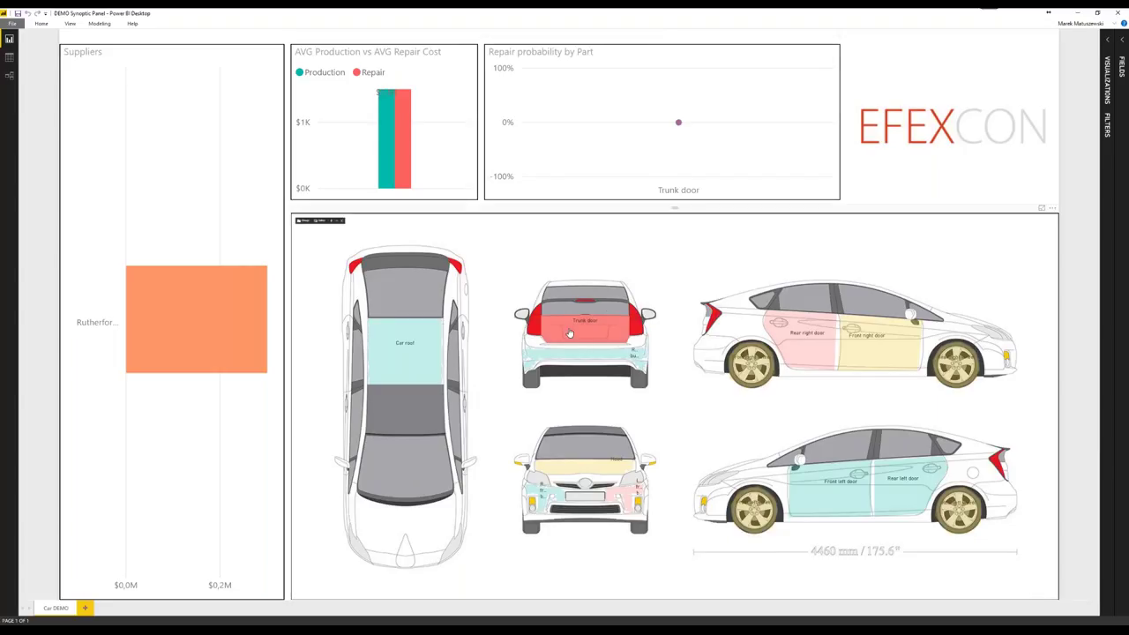
mouse_move(192, 328)
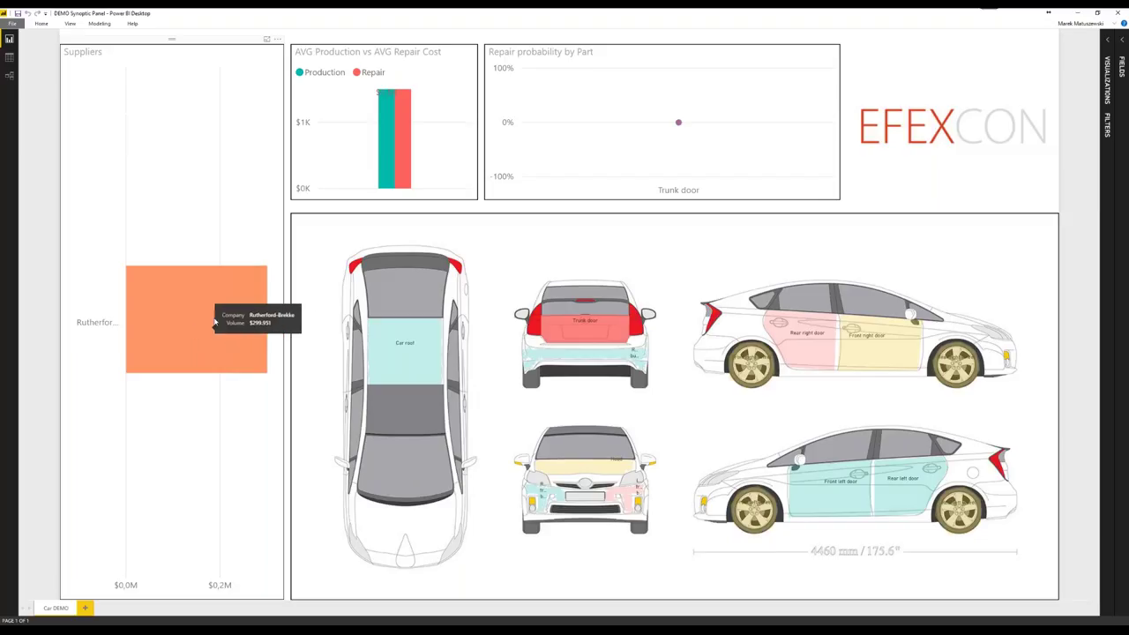
mouse_move(613, 305)
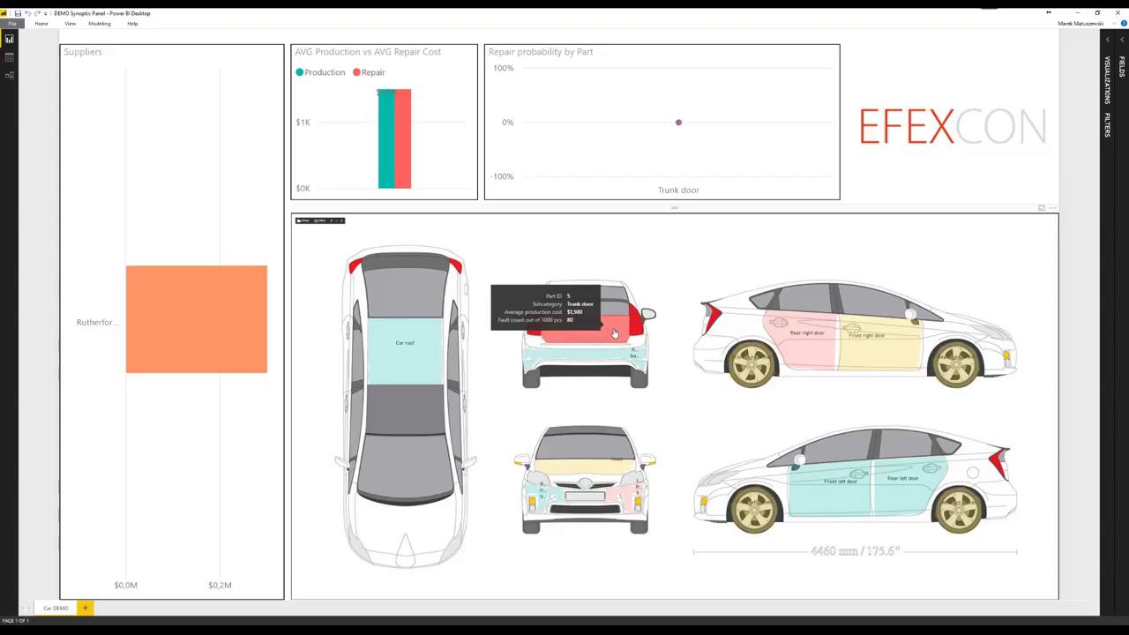
Review the trunk door's details once more and clear its selection on the car map.
left_click(986, 185)
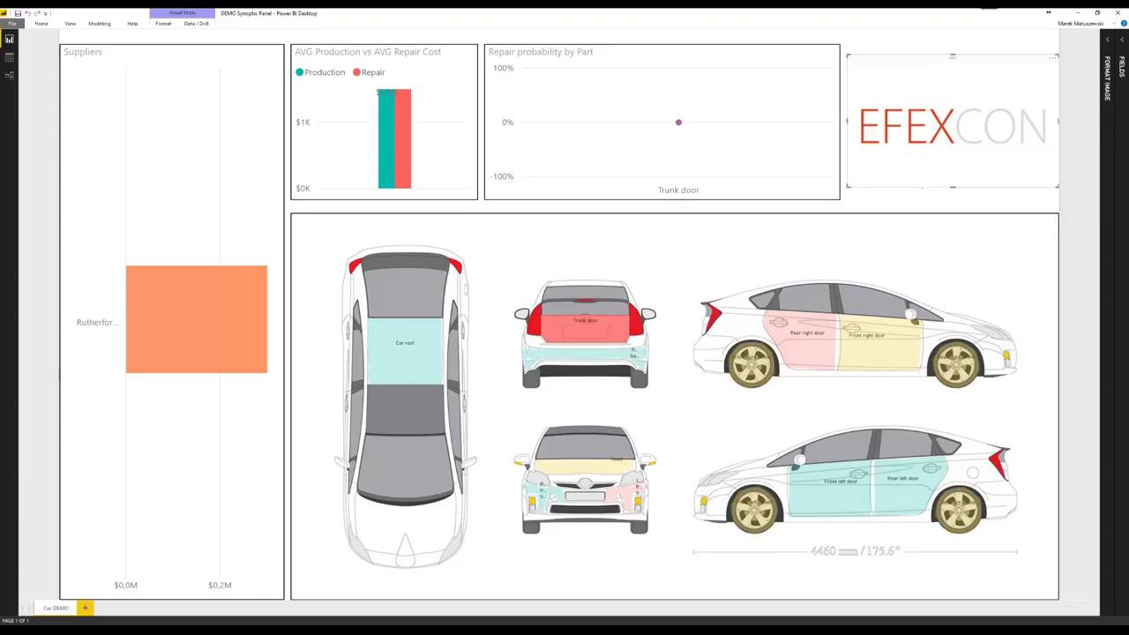
mouse_move(219, 350)
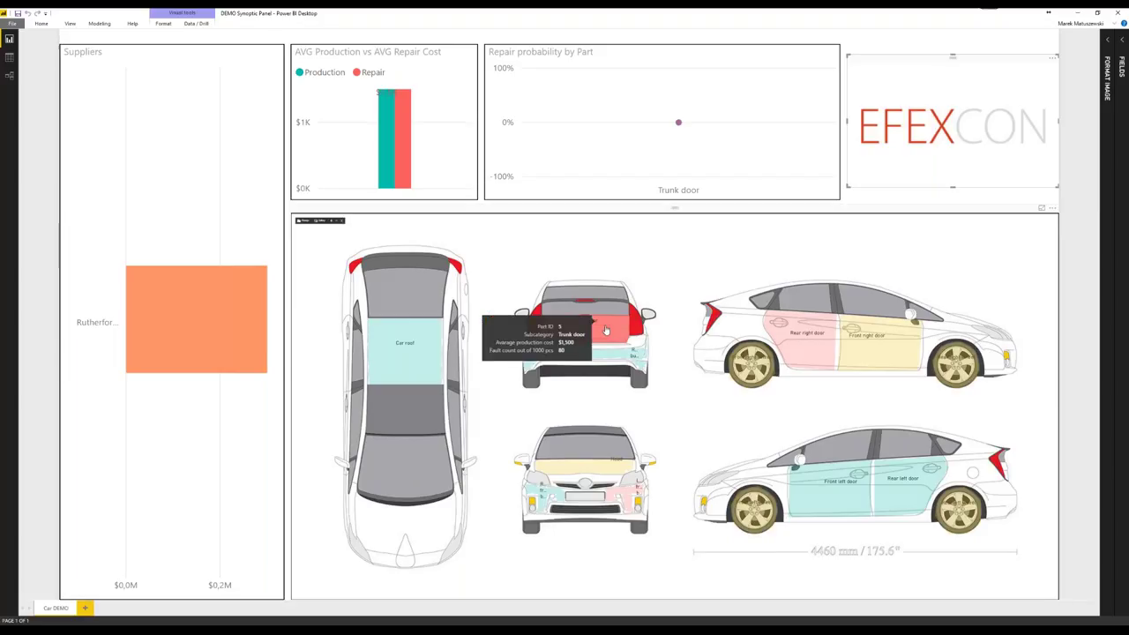
left_click(1081, 239)
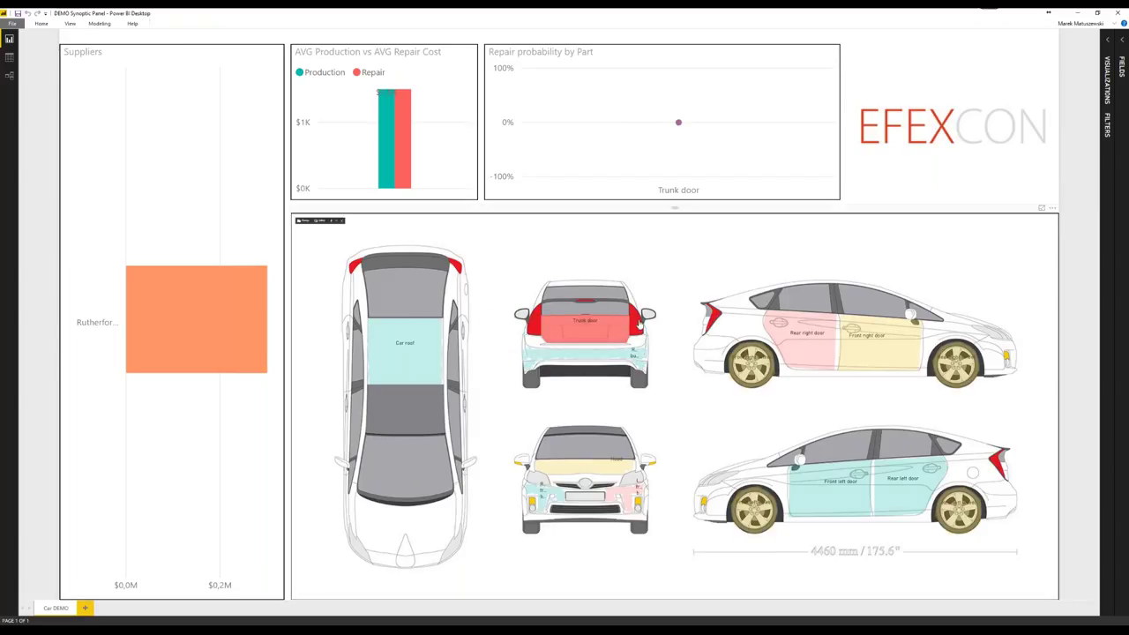
left_click(610, 329)
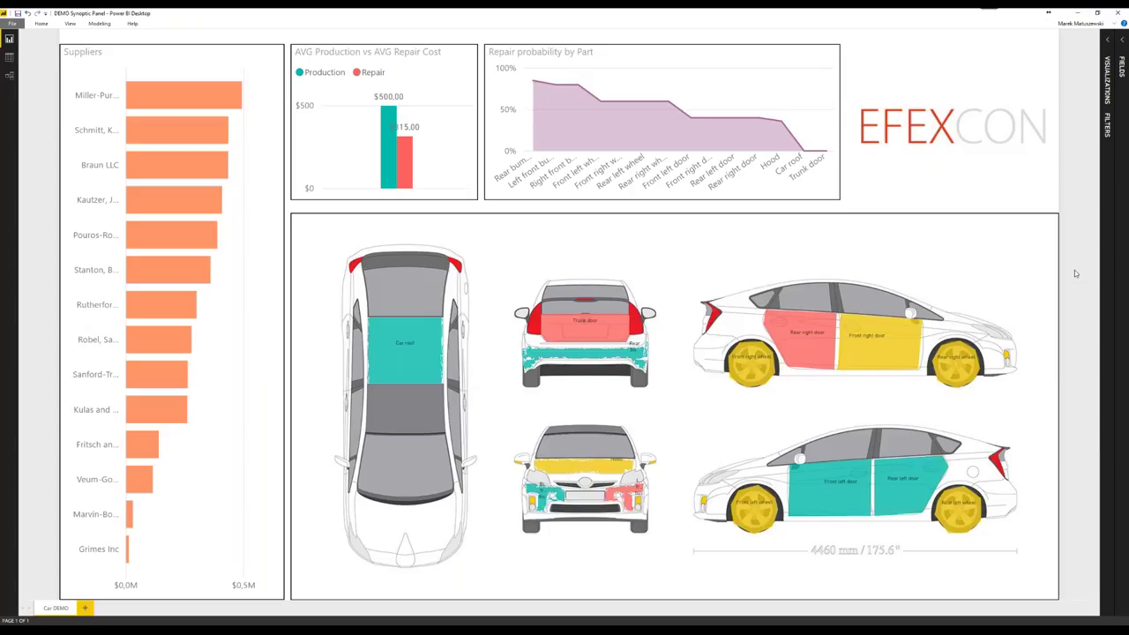
Filter the report by the front left door, check its repair cost and part details, and clear the selection.
left_click(829, 499)
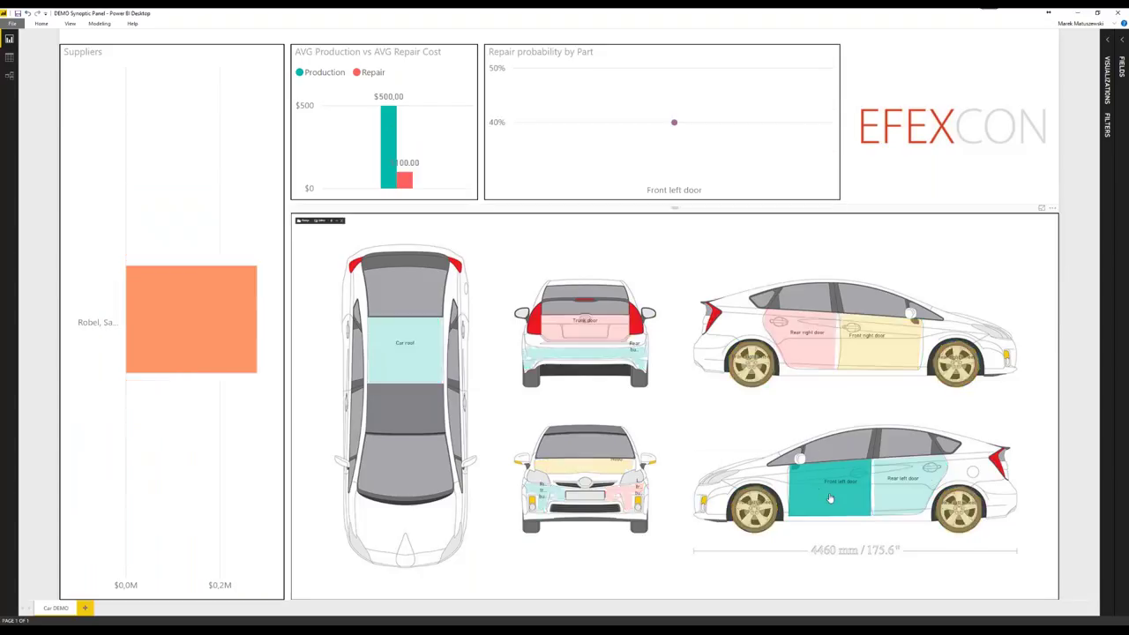
mouse_move(406, 186)
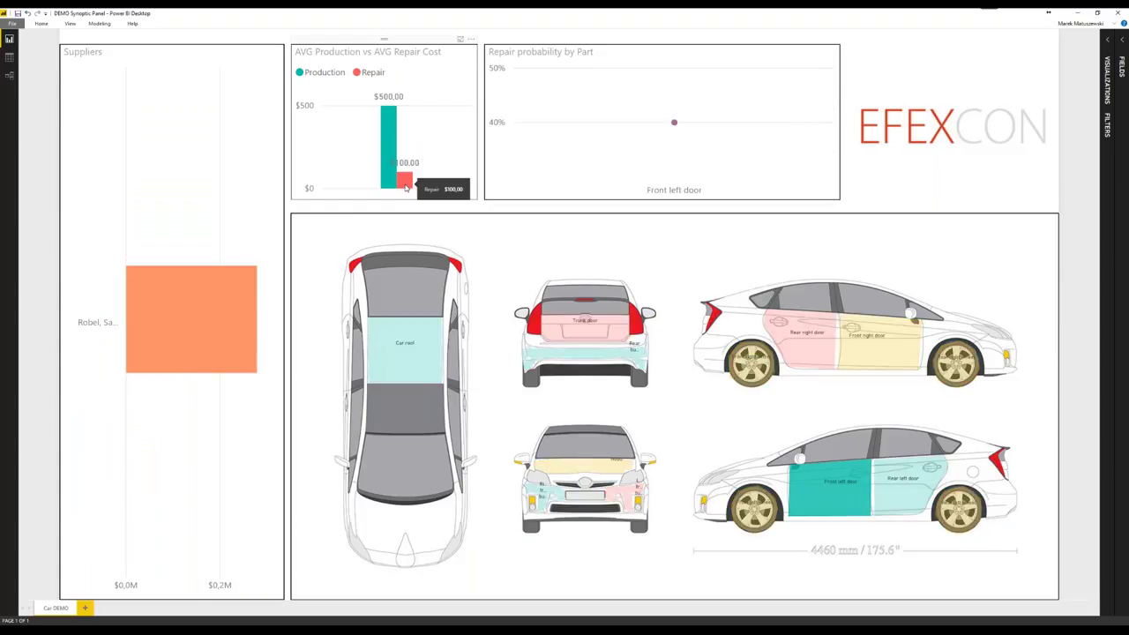
mouse_move(818, 485)
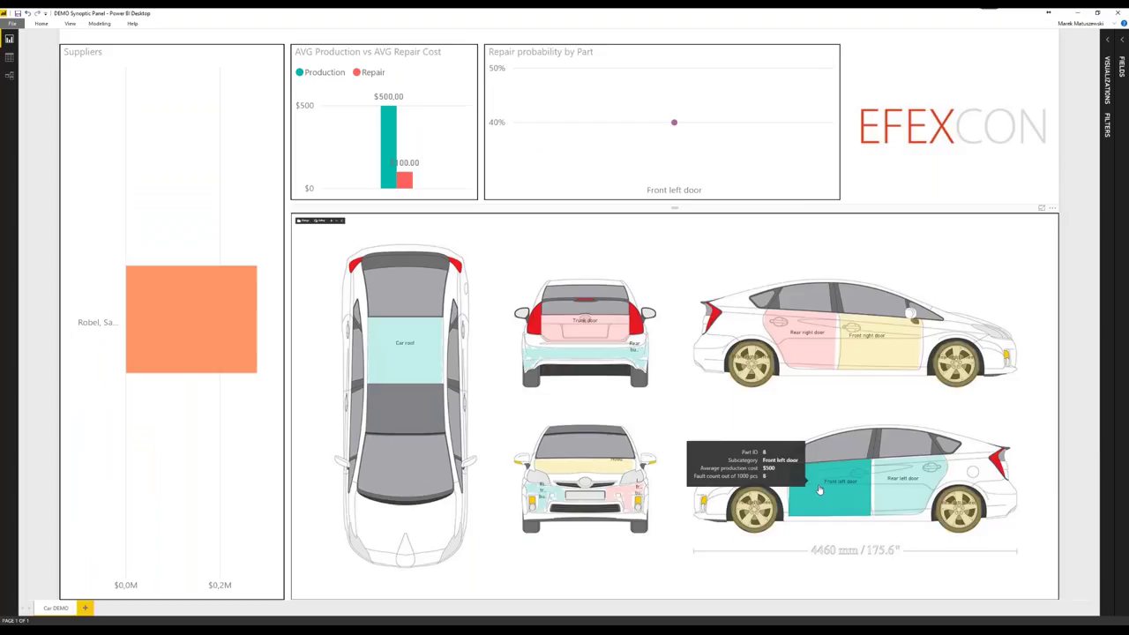
left_click(818, 487)
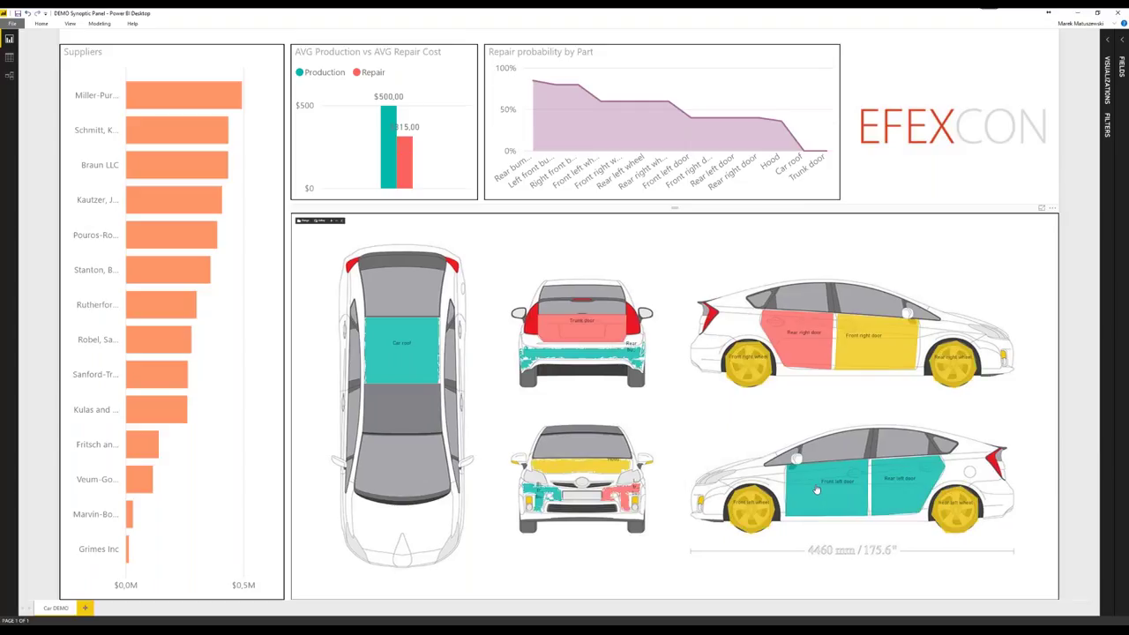
Filter by the trunk door again to check its supplier, clear it, and toggle the front right door's selection.
left_click(589, 328)
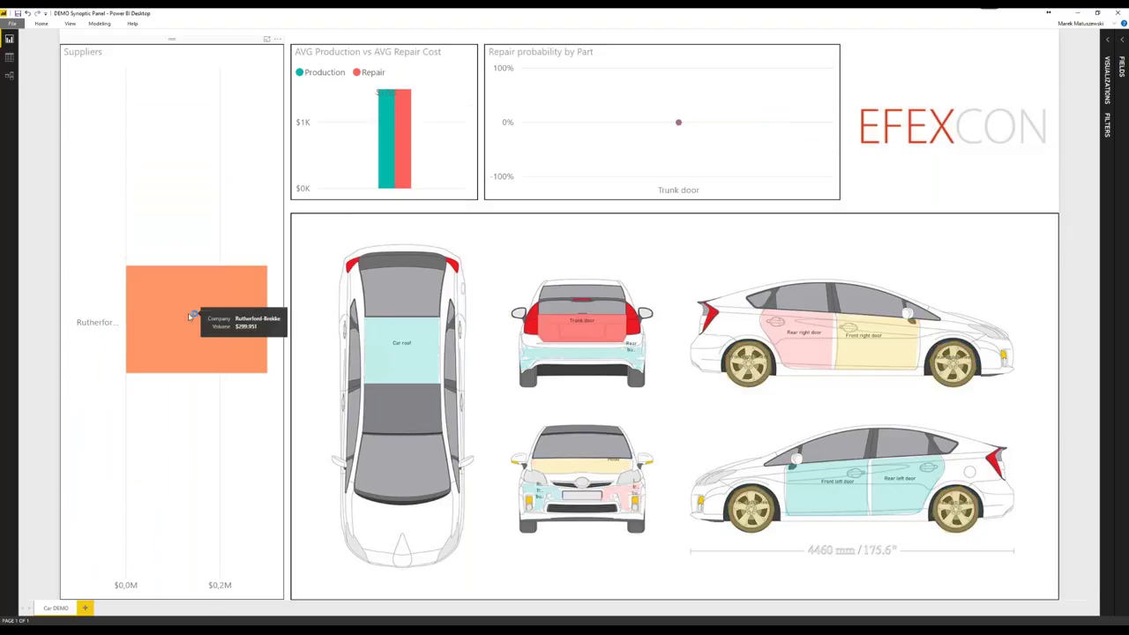
mouse_move(571, 340)
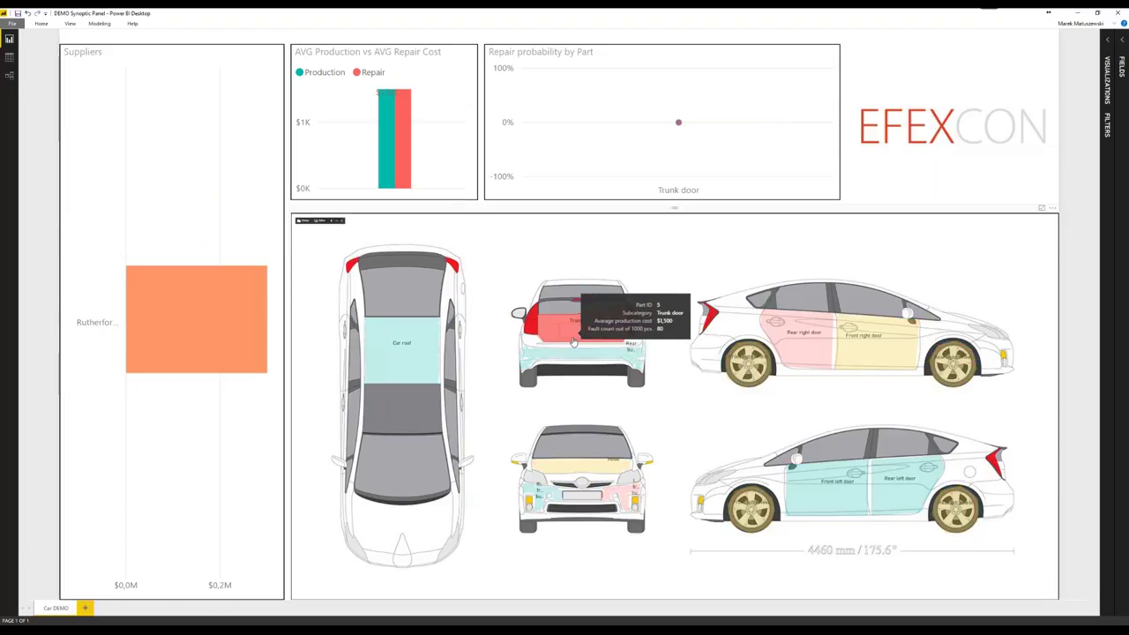
left_click(571, 341)
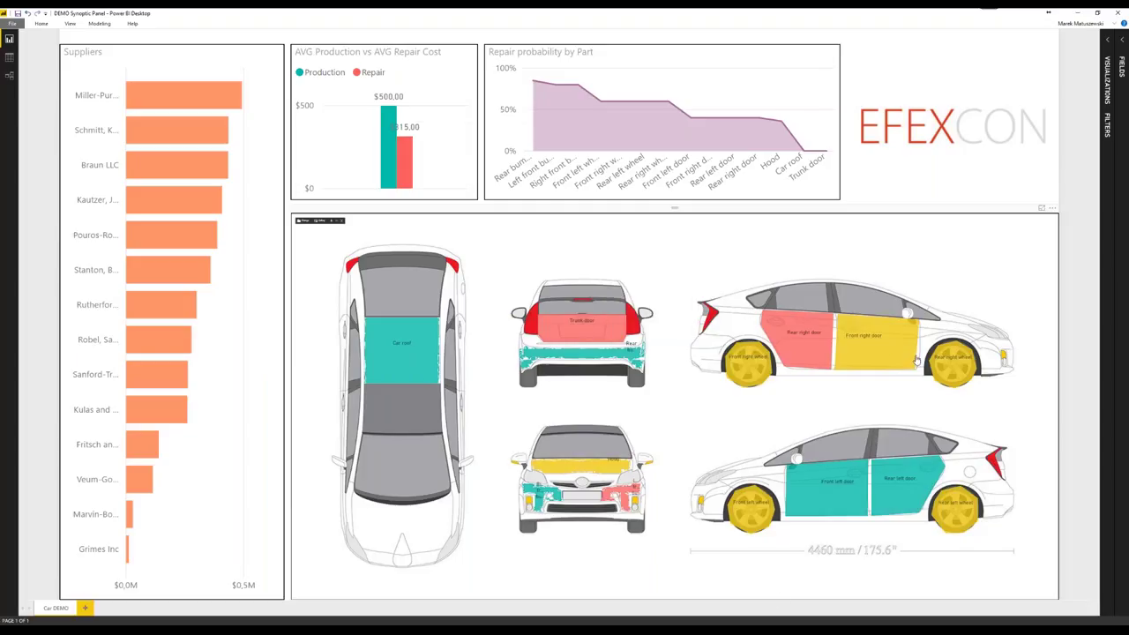
left_click(884, 353)
left_click(884, 353)
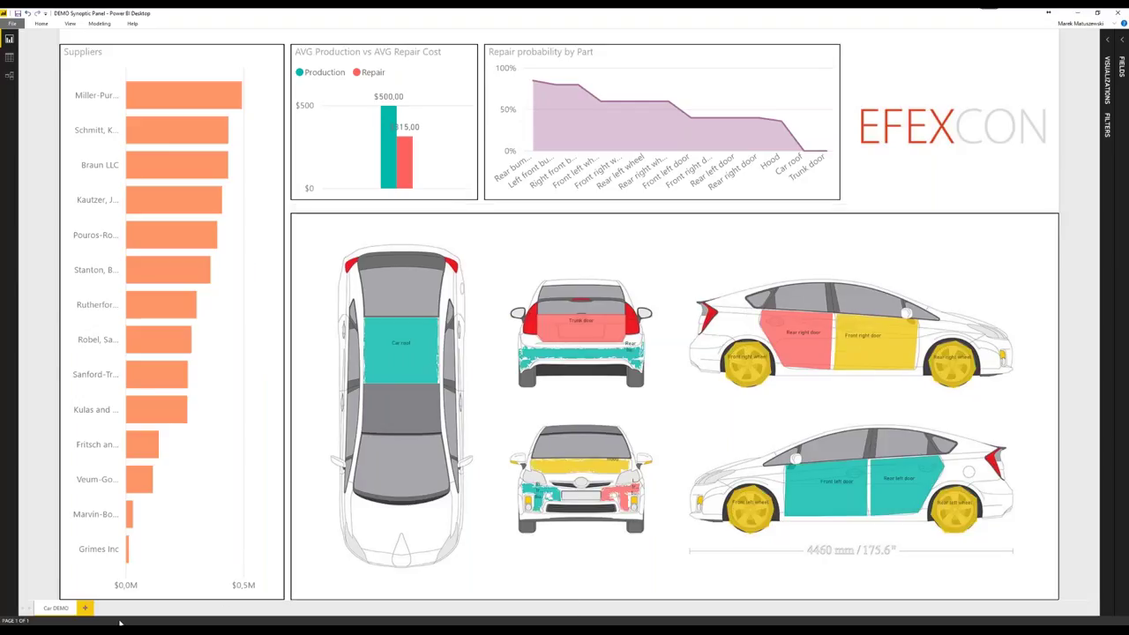
Switch back to the Synoptic Designer site in Chrome and point out its address.
mouse_move(120, 623)
left_click(380, 589)
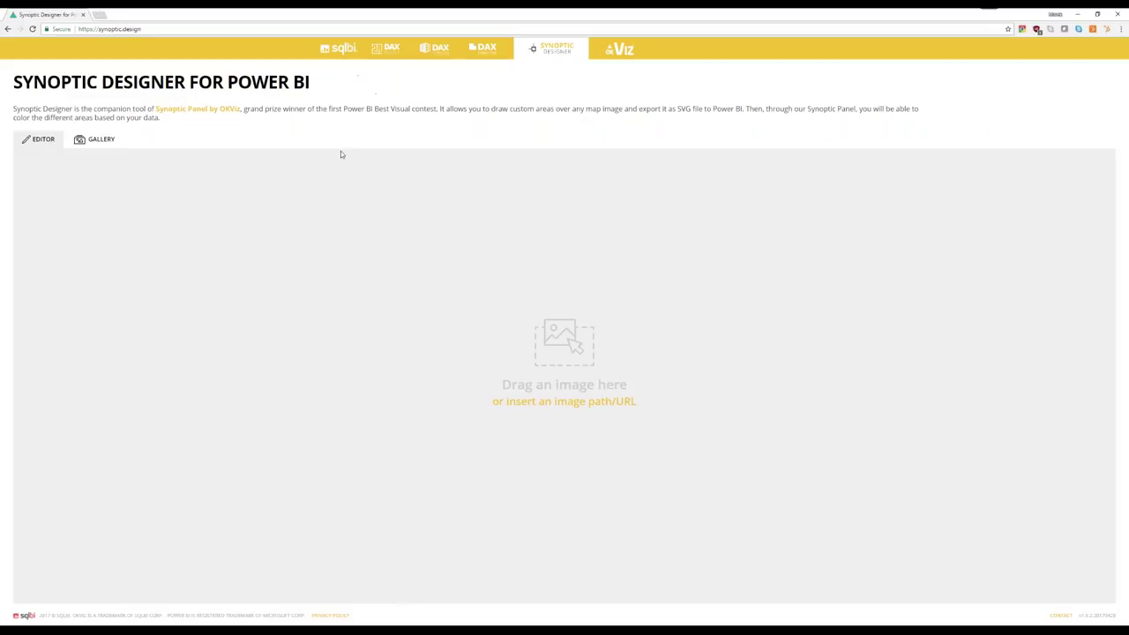
left_click(102, 28)
left_click(168, 28)
left_click(287, 145)
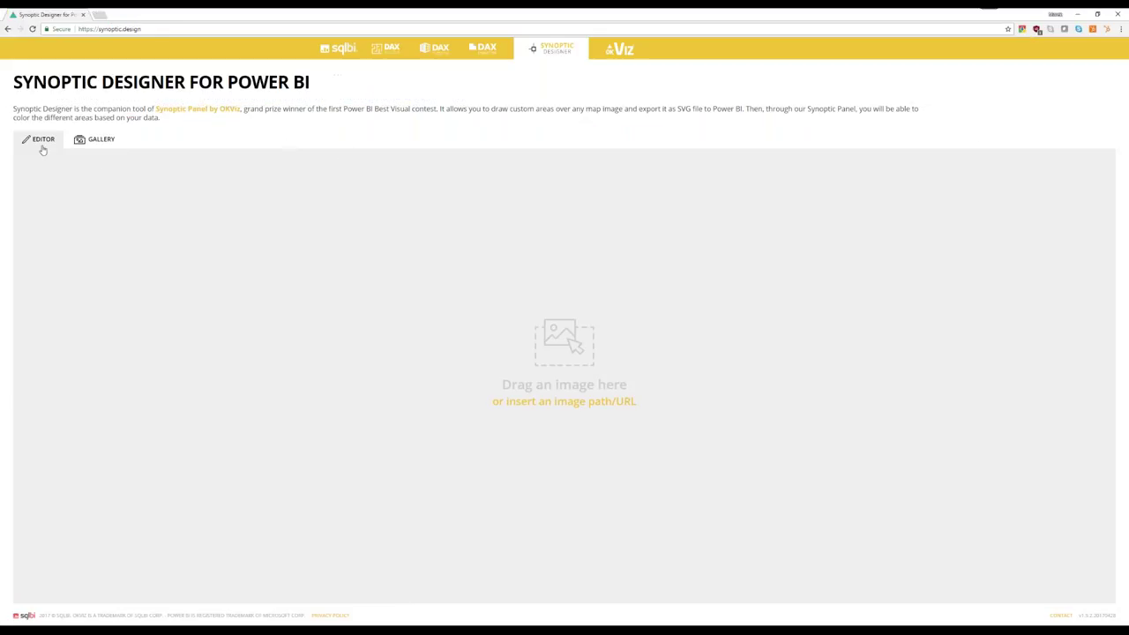
Load the local image 5-keys-to-vehicle-graphic-design.jpg into the Synoptic Designer editor.
left_click(583, 404)
left_click(455, 426)
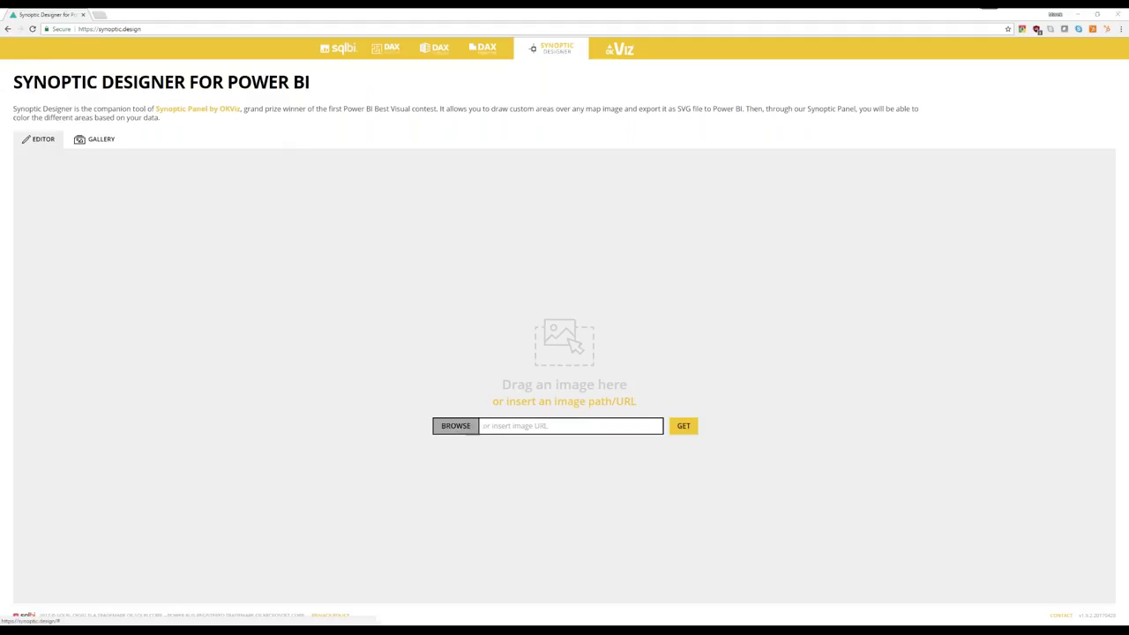
left_click(254, 222)
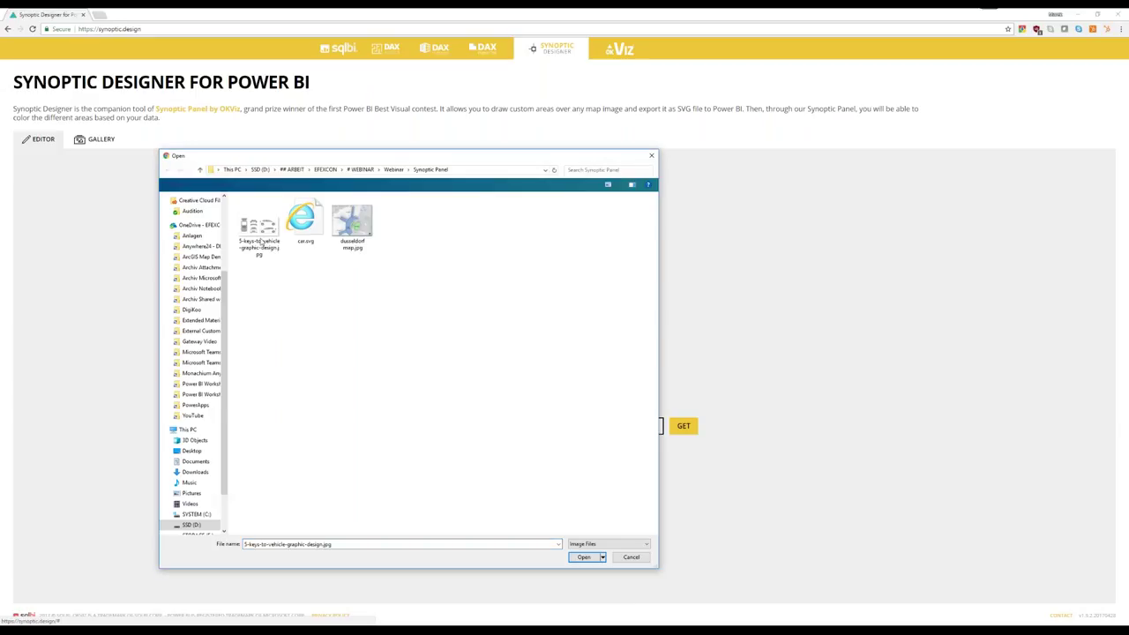
left_click_drag(472, 156, 693, 171)
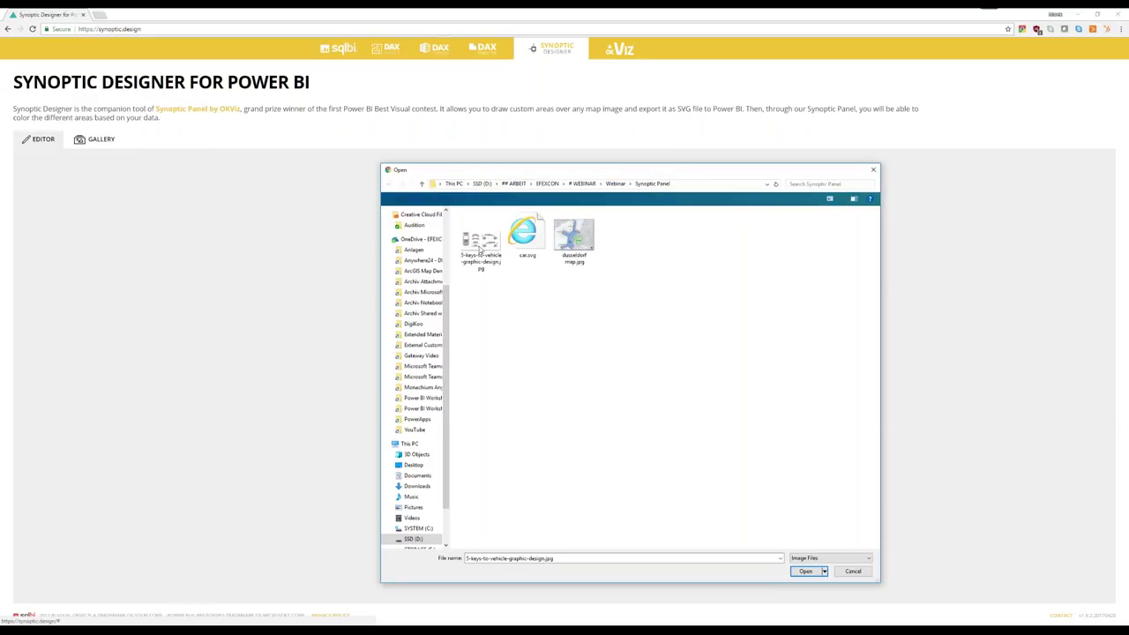
left_click(804, 571)
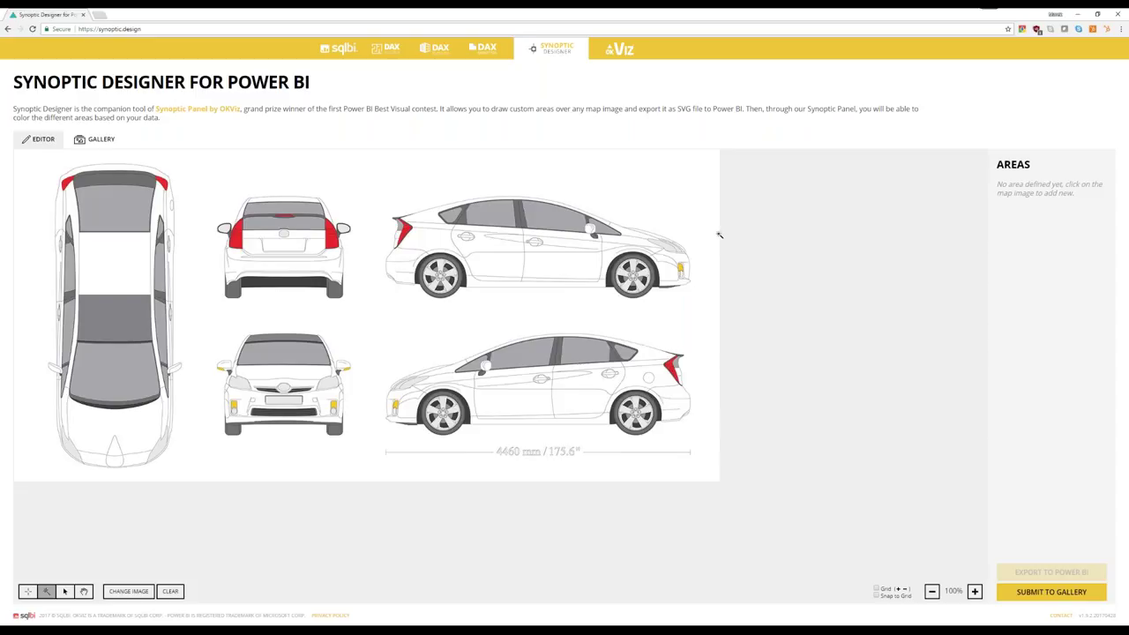
Draw a four-cornered area over the trunk door in the car's rear view.
left_click(24, 596)
scroll(252, 241, "up", 8)
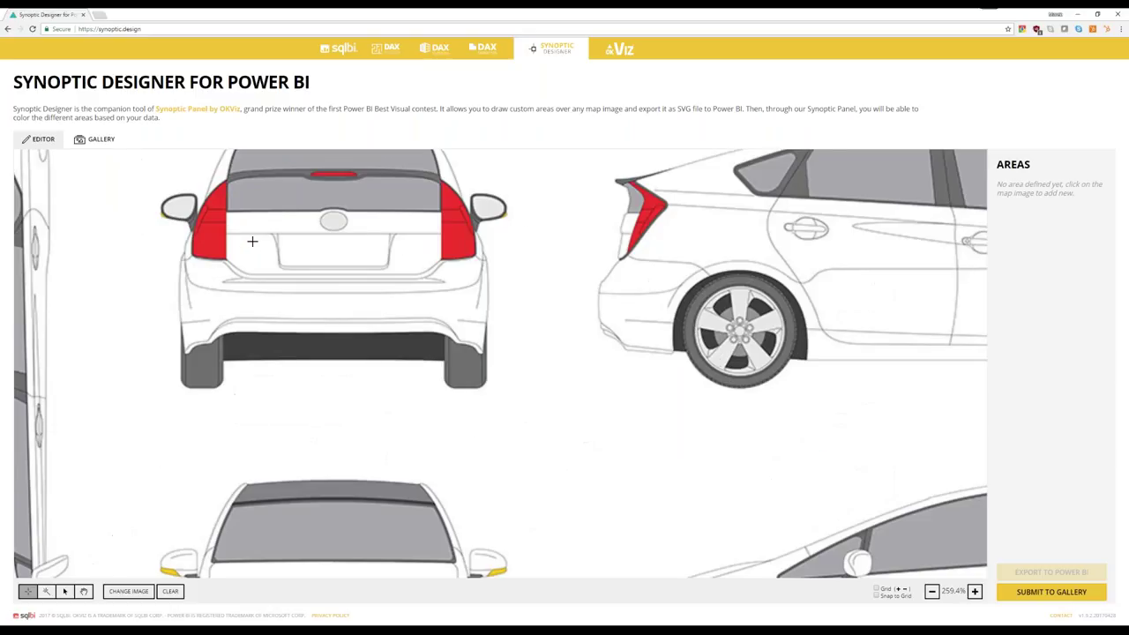
left_click(208, 191)
left_click(203, 283)
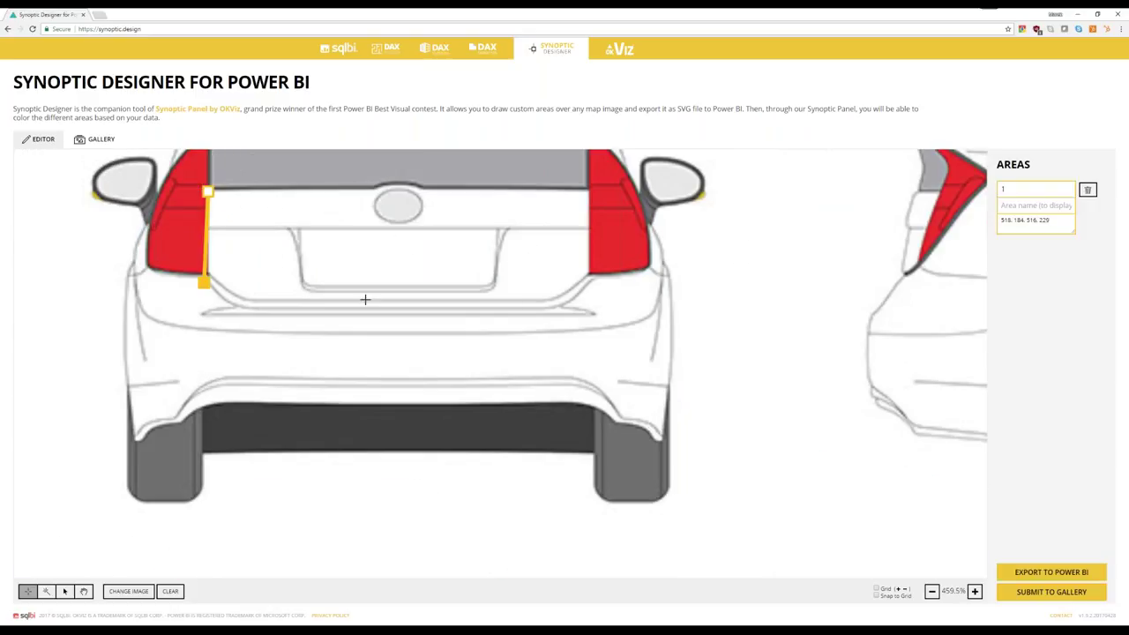
left_click(578, 313)
left_click(554, 200)
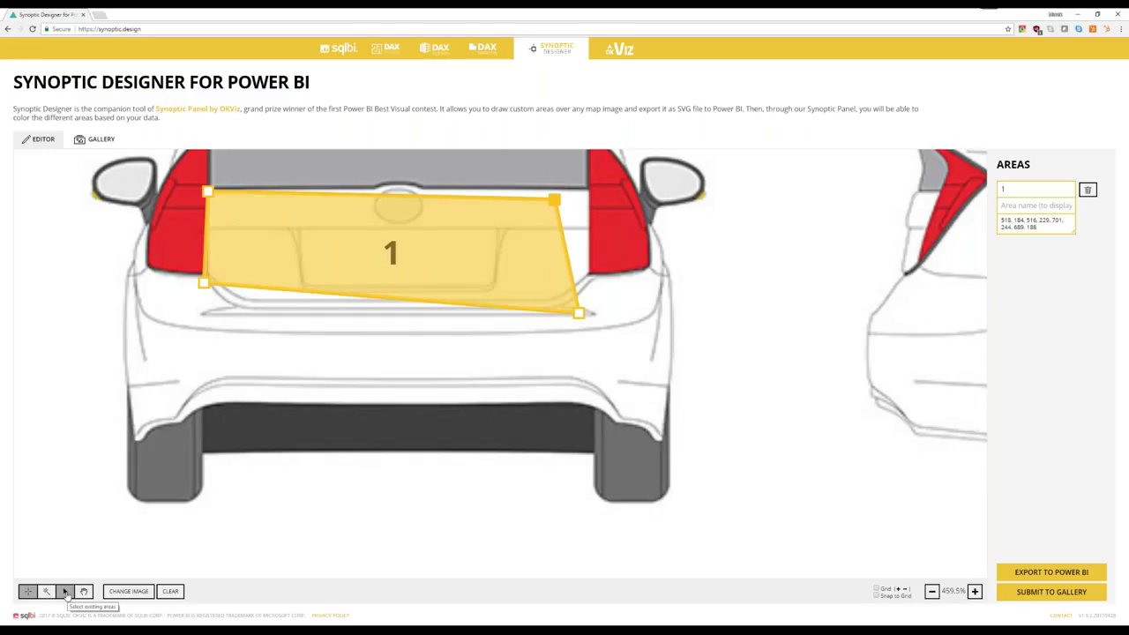
Align the area's upper right and lower left corners with the edges of the trunk door.
left_click(65, 593)
left_click_drag(557, 203, 589, 189)
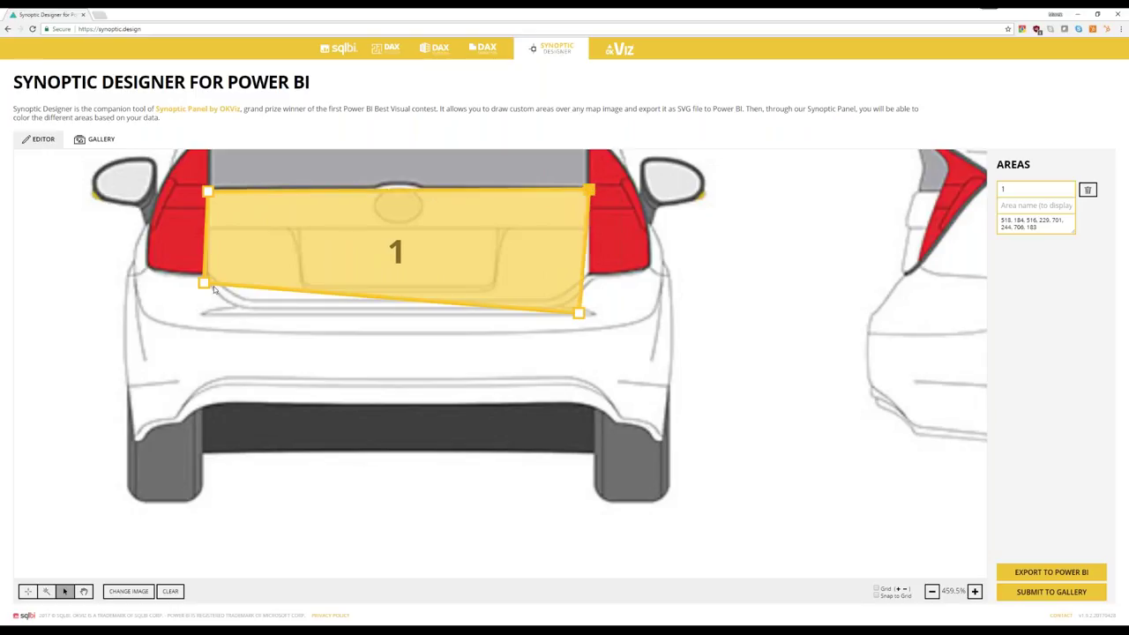
left_click_drag(205, 284, 212, 300)
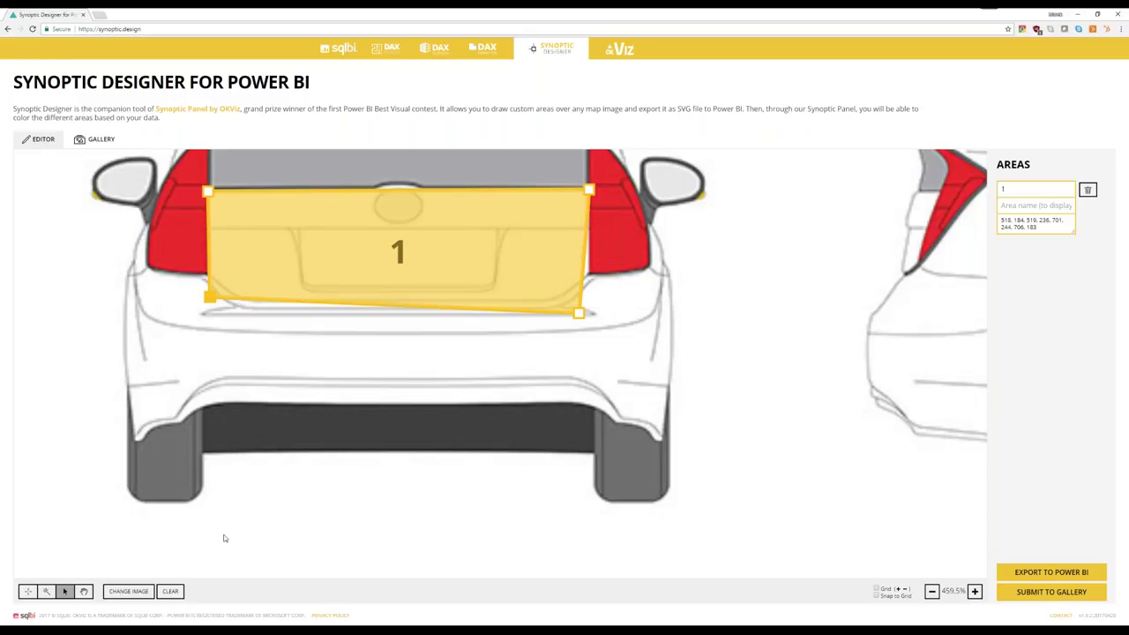
Add four more points to the trunk door area for finer shaping of its outline.
left_click(27, 591)
left_click(574, 267)
left_click(509, 266)
left_click(429, 253)
left_click(356, 248)
Move the four added points onto the trunk door's upper edge, just below the rear window.
left_click(64, 591)
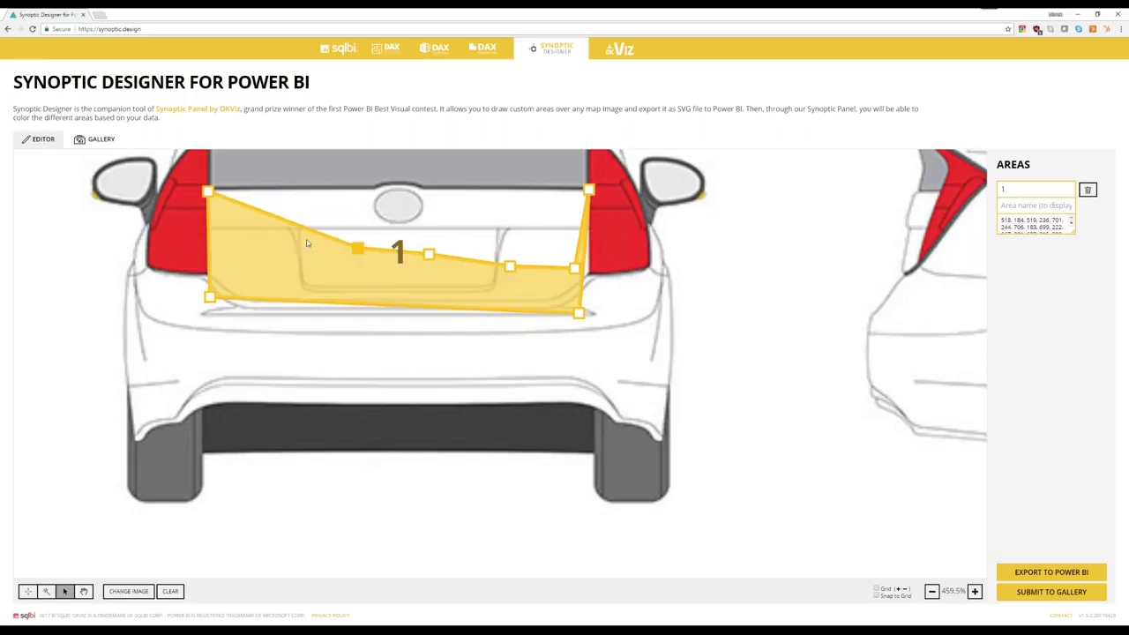
left_click_drag(353, 246, 258, 183)
left_click_drag(429, 254, 337, 190)
left_click_drag(511, 266, 403, 187)
left_click_drag(574, 269, 487, 189)
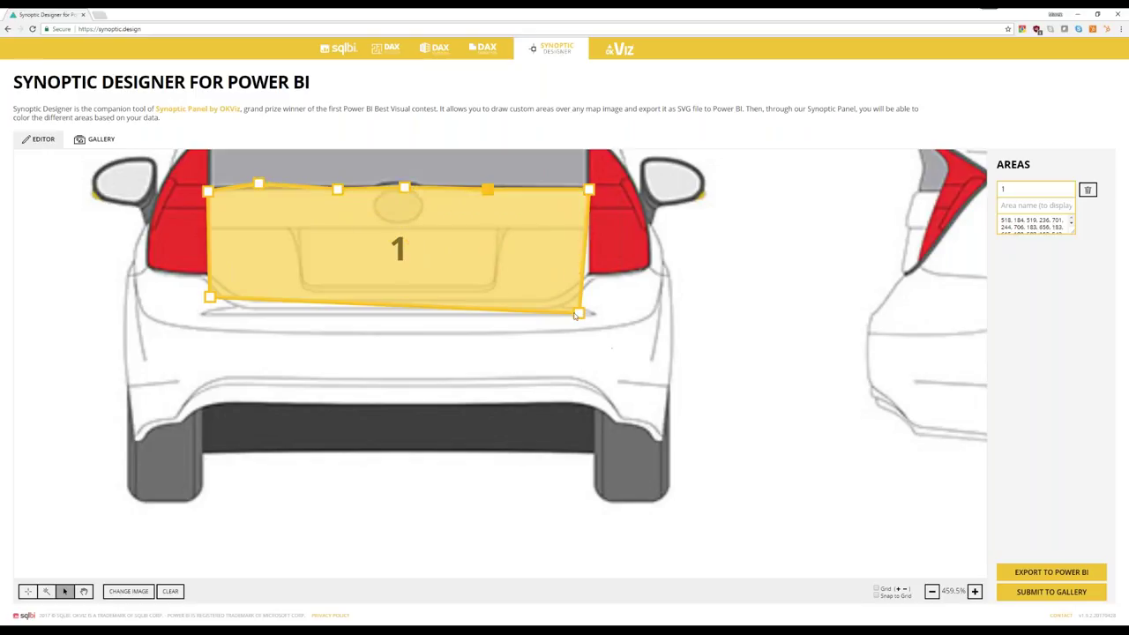
Reposition the area's points along the trunk door's lower edge, slanted lower right corner and right side.
left_click_drag(578, 312, 325, 299)
left_click_drag(589, 196, 552, 303)
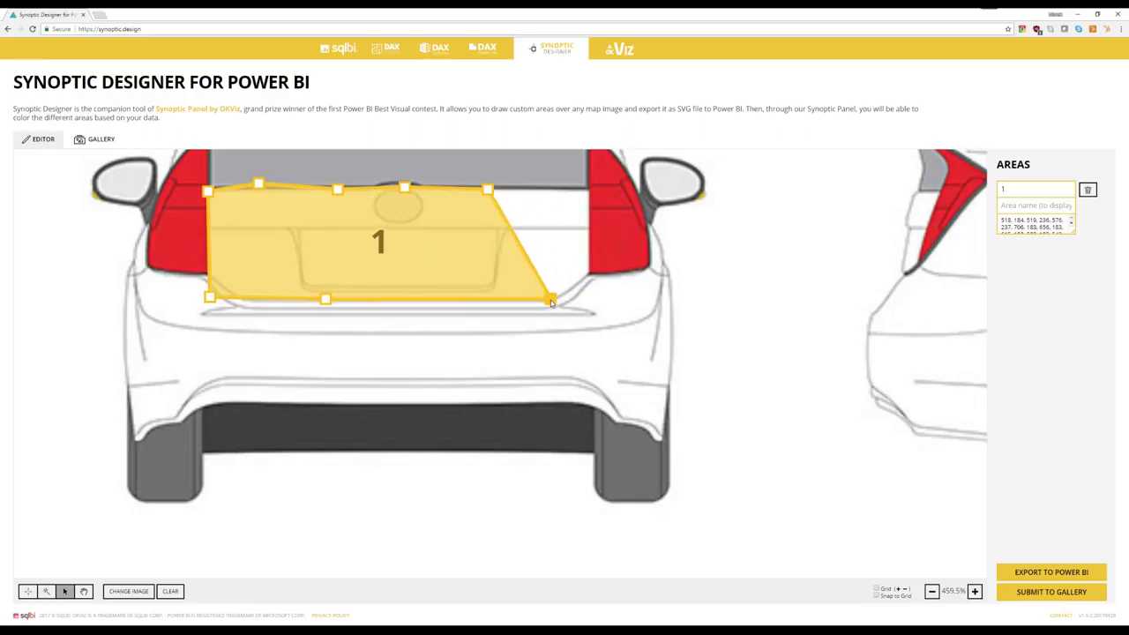
left_click_drag(487, 190, 590, 277)
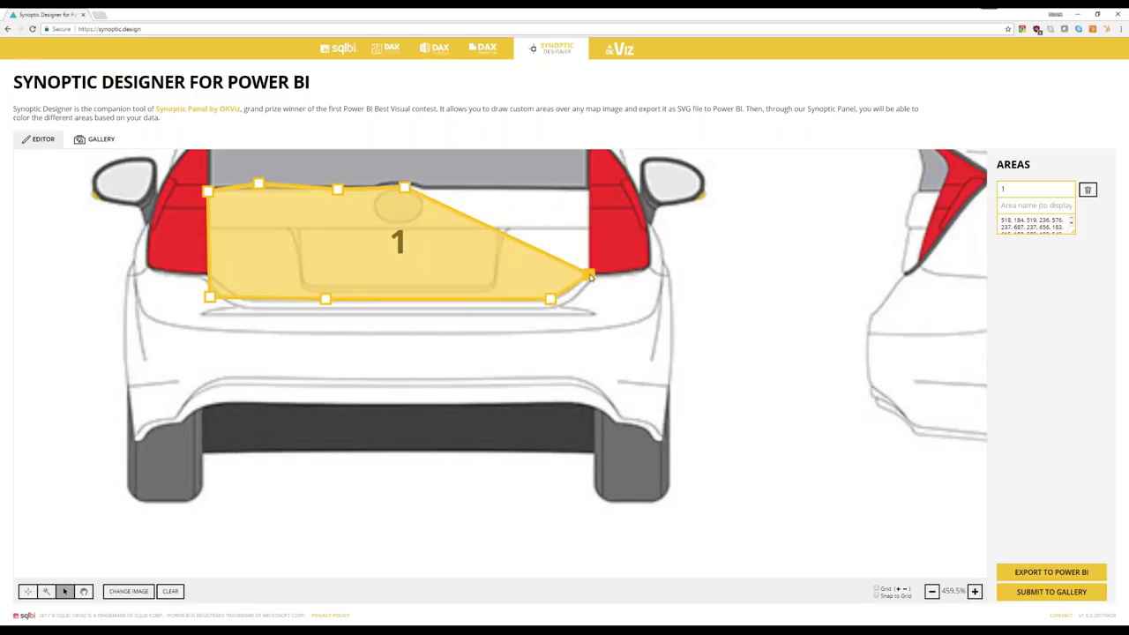
left_click_drag(405, 189, 598, 194)
Fit the area's points to the trunk door's slanted lower left corner and left side.
left_click_drag(261, 186, 265, 190)
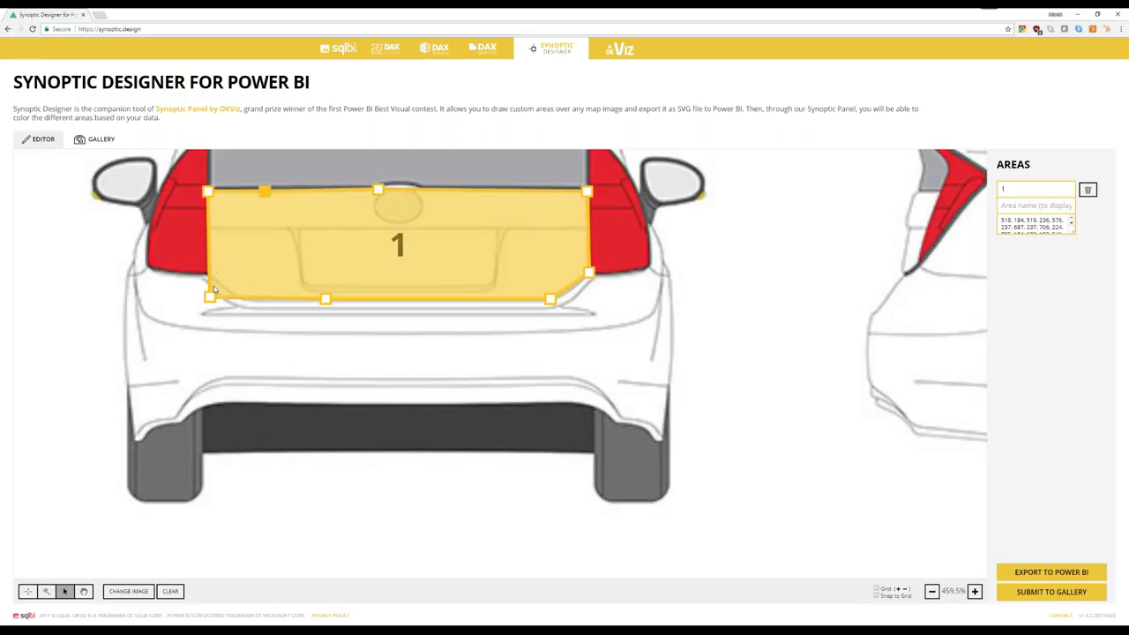
left_click_drag(210, 297, 239, 298)
left_click_drag(208, 191, 209, 275)
left_click_drag(262, 196, 208, 190)
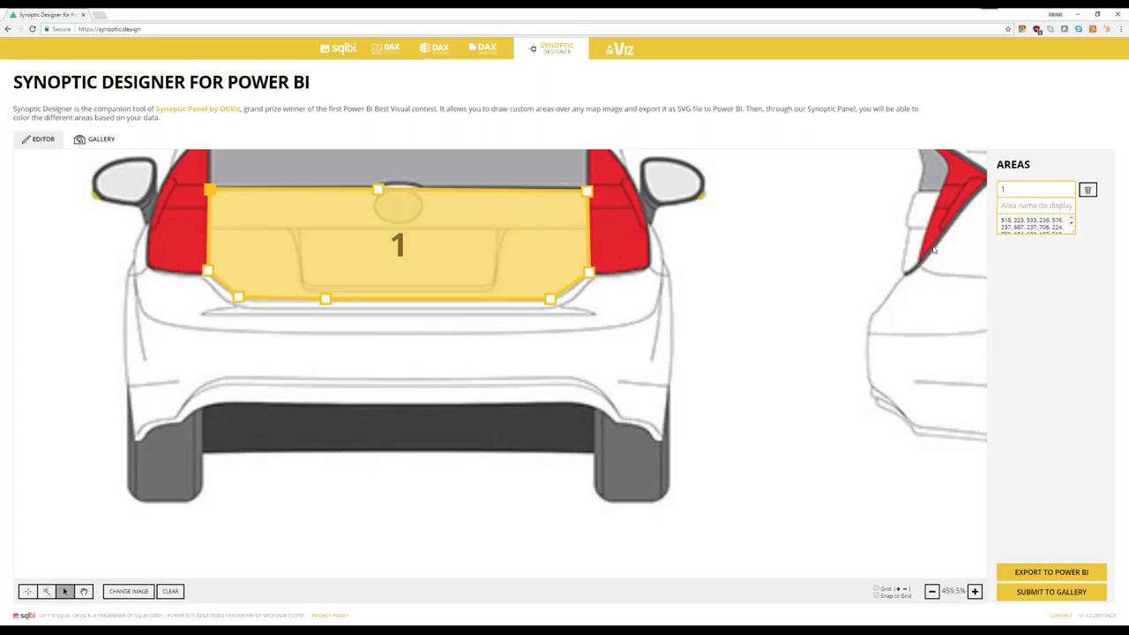
Open the trunk door area's name for editing, with the whole rear view of the car in sight.
left_click(1033, 190)
scroll(459, 255, "down", 3)
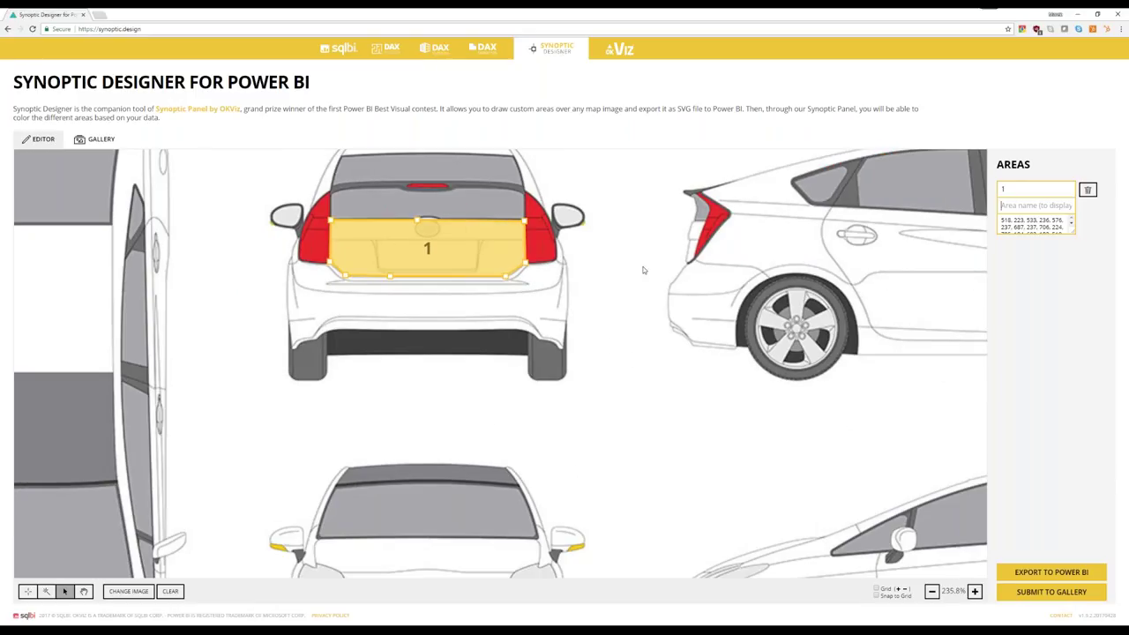
scroll(643, 268, "down", 1)
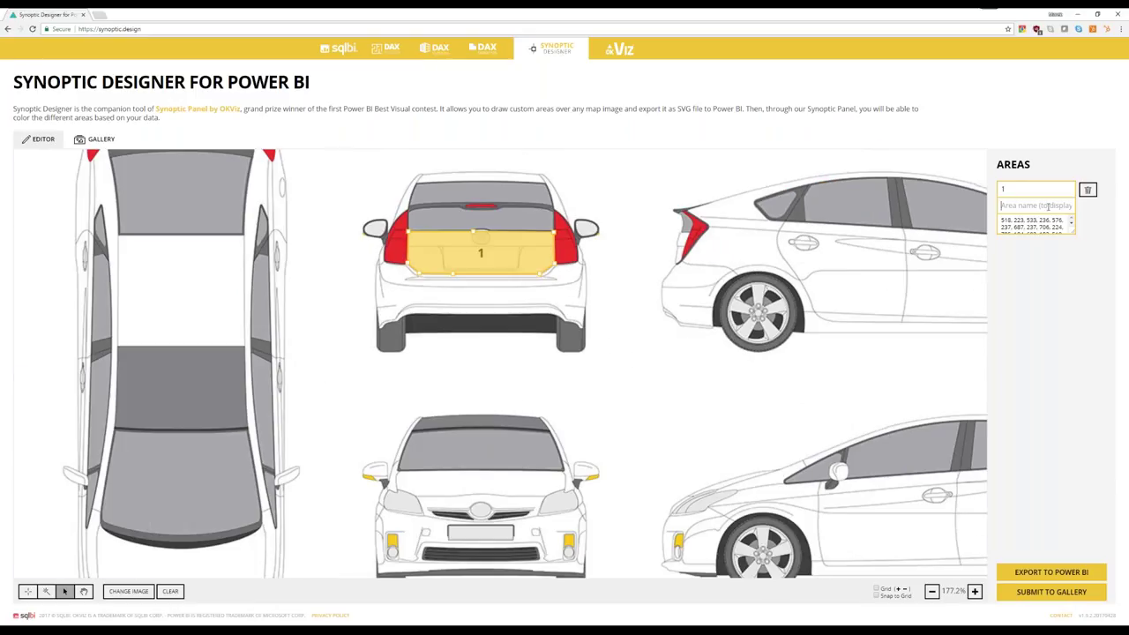
Name area 1 on the car's rear view "trunk".
left_click(1047, 205)
type("trunk")
Use automatic bitmap area discovery to add areas for the car roof in the top view and the hood in the front view.
left_click(83, 591)
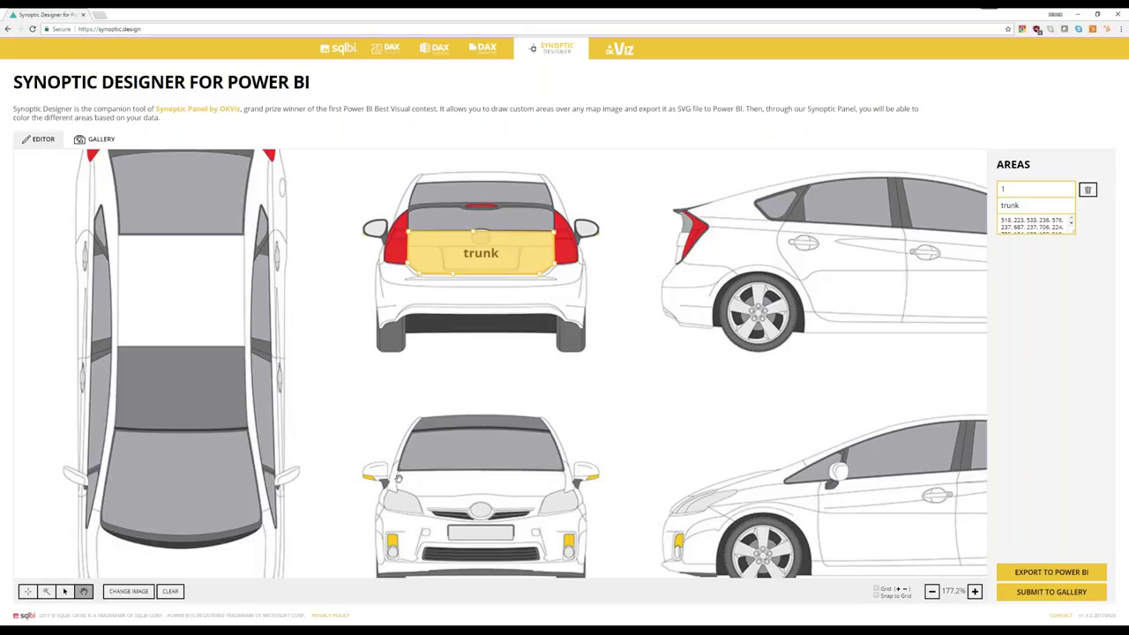
left_click_drag(512, 396, 537, 362)
scroll(433, 386, "down", 3)
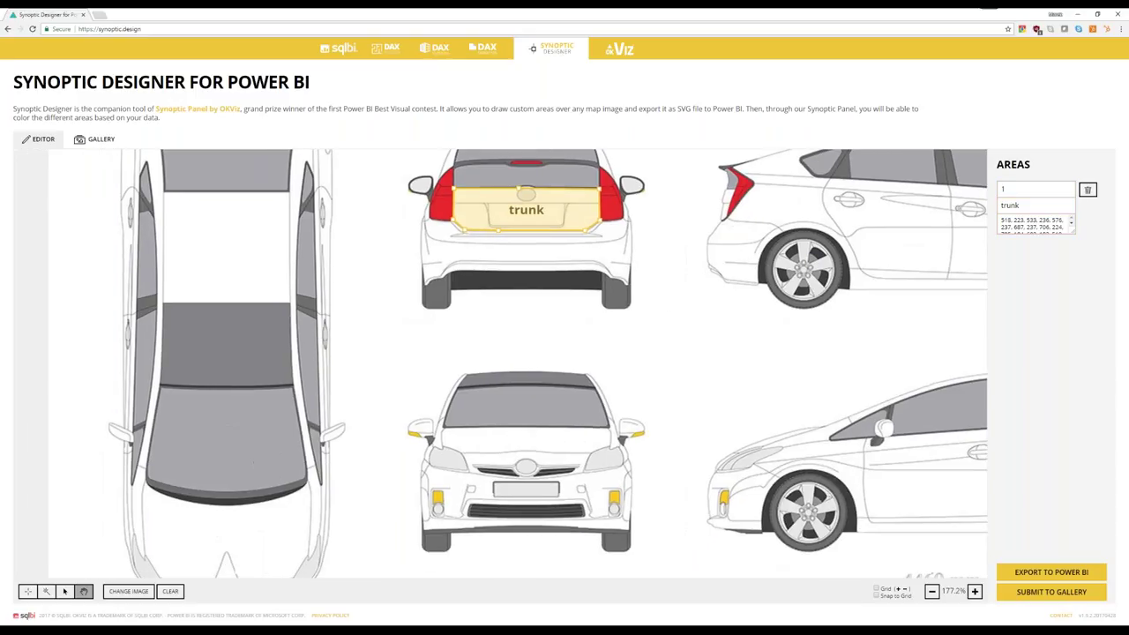
left_click_drag(434, 386, 460, 424)
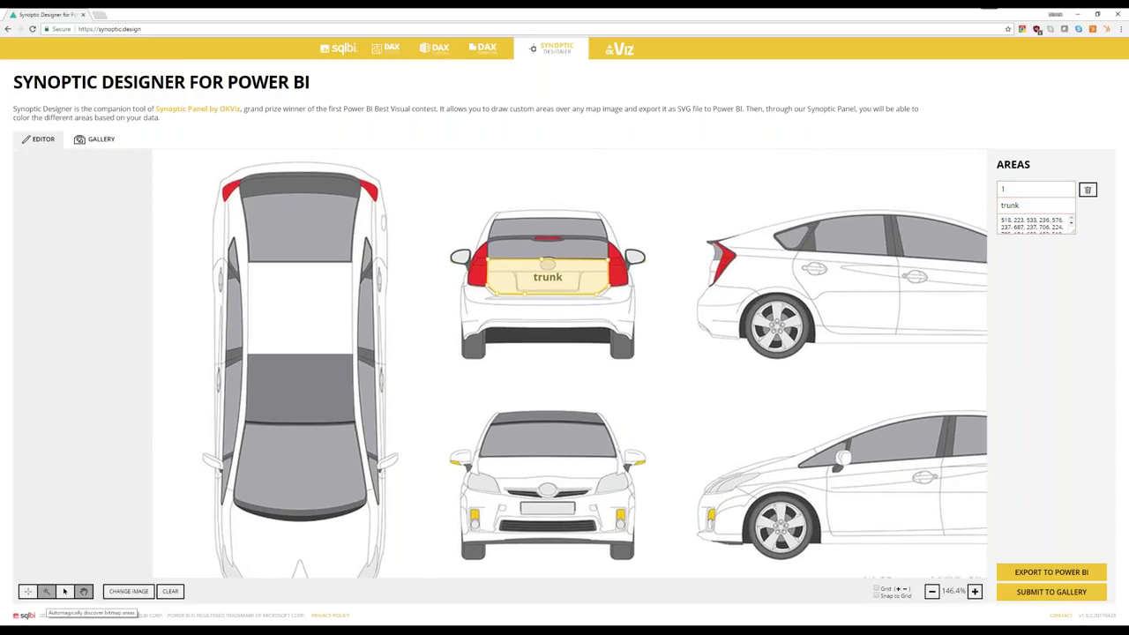
left_click(46, 593)
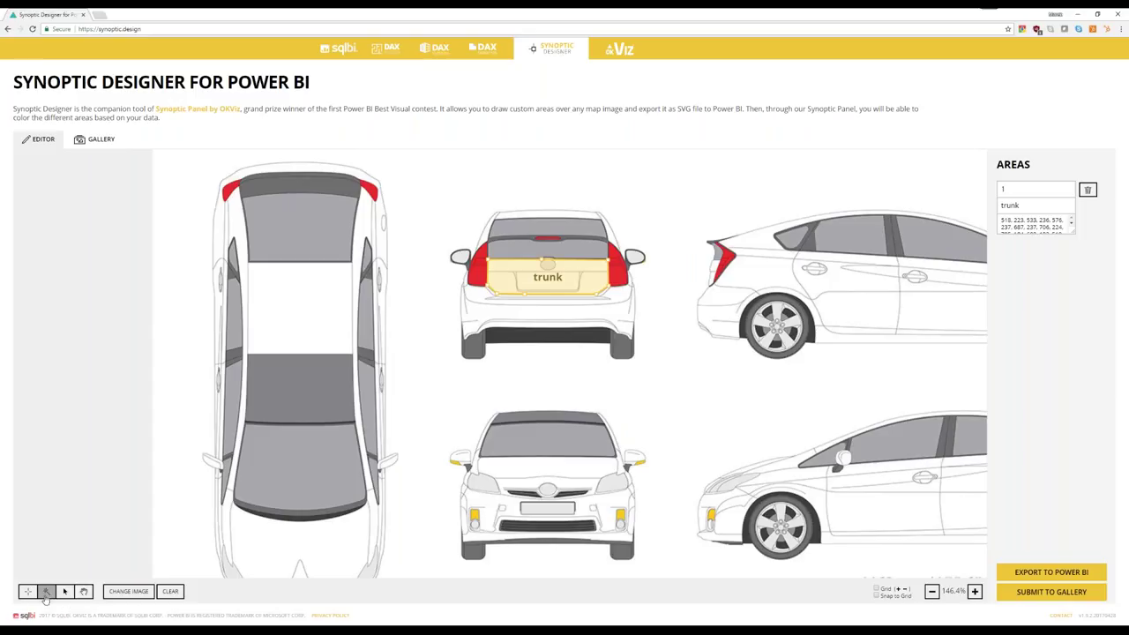
left_click(297, 293)
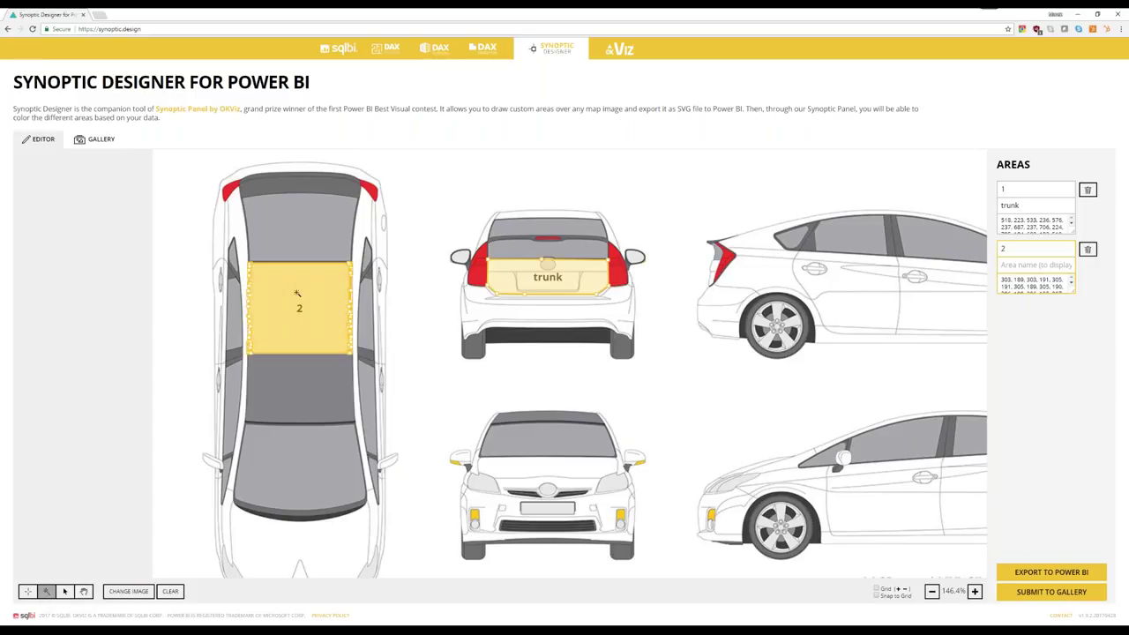
scroll(548, 292, "down", 2)
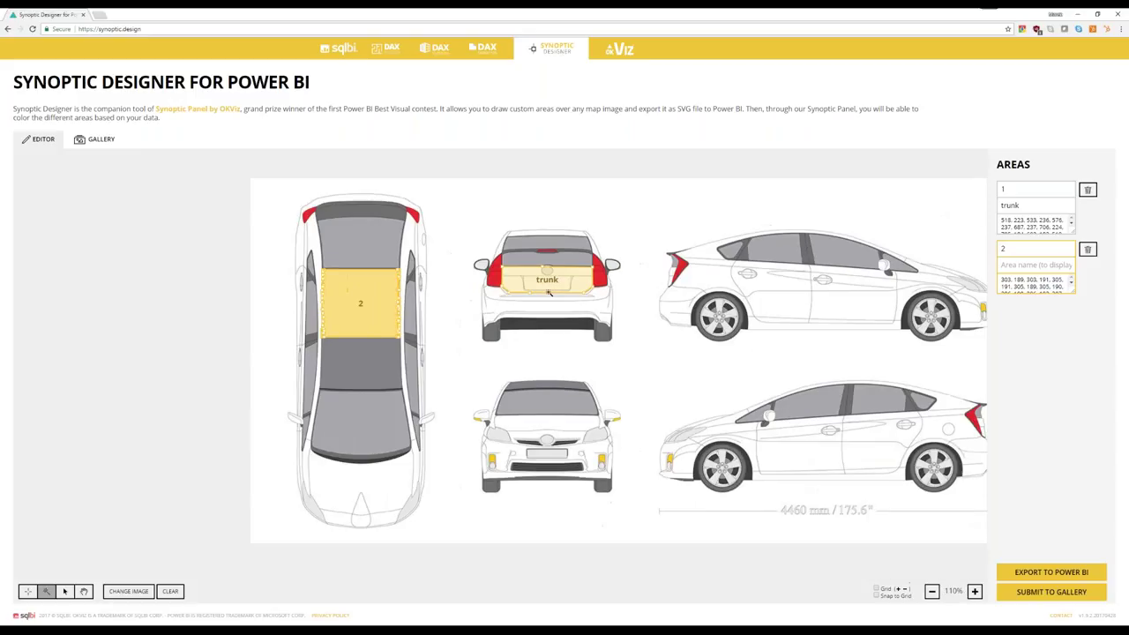
scroll(549, 292, "down", 2)
left_click(555, 404)
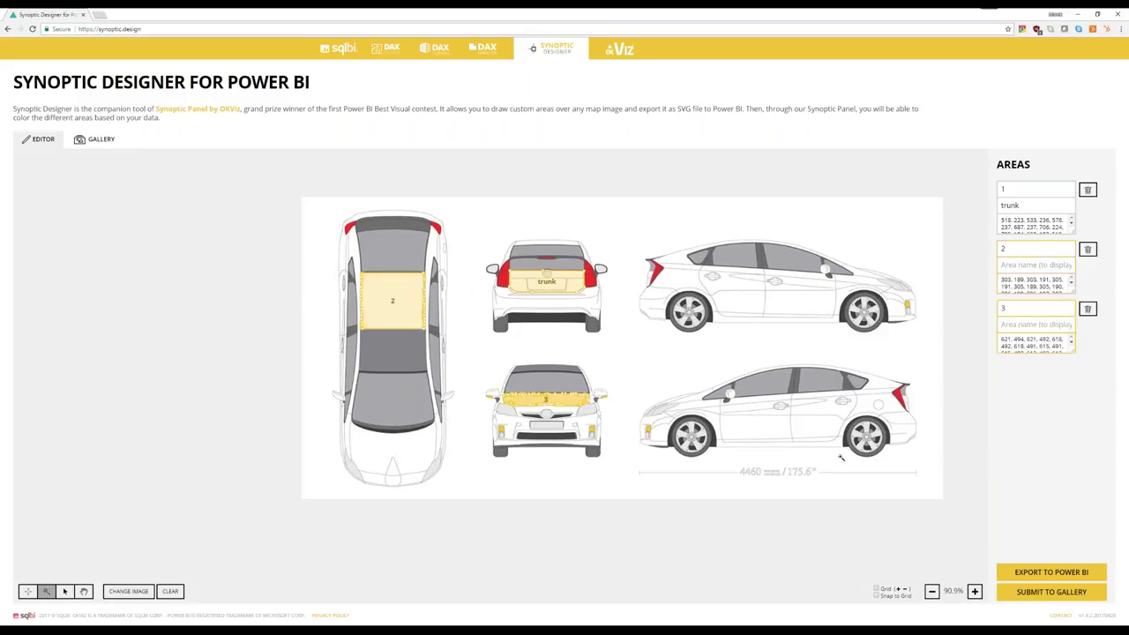
Try to auto-discover the door areas on the lower side view of the car.
left_click(752, 429)
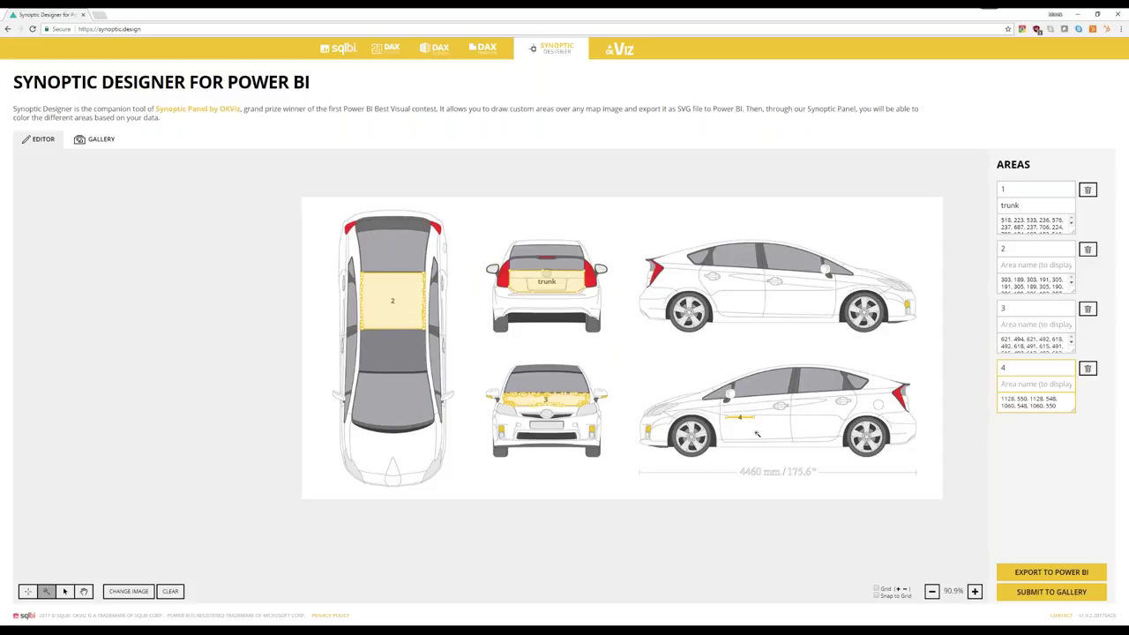
left_click(773, 431)
left_click(750, 430)
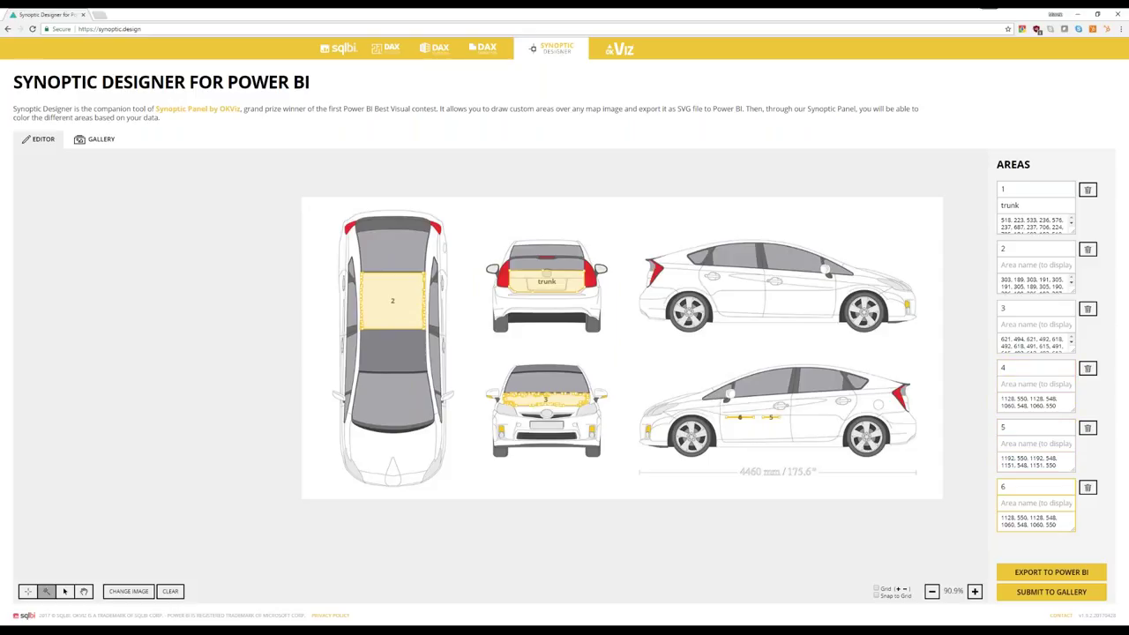
left_click(759, 430)
left_click(770, 422)
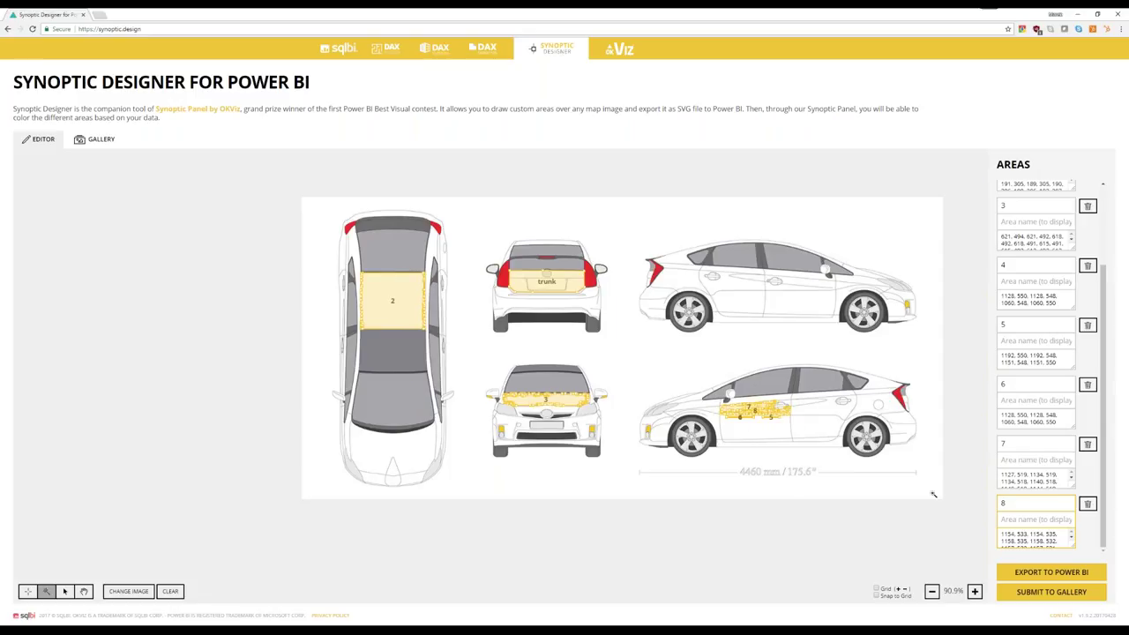
Delete areas 8, 7, 6, 5 and 4 from the lower side view.
left_click(1087, 506)
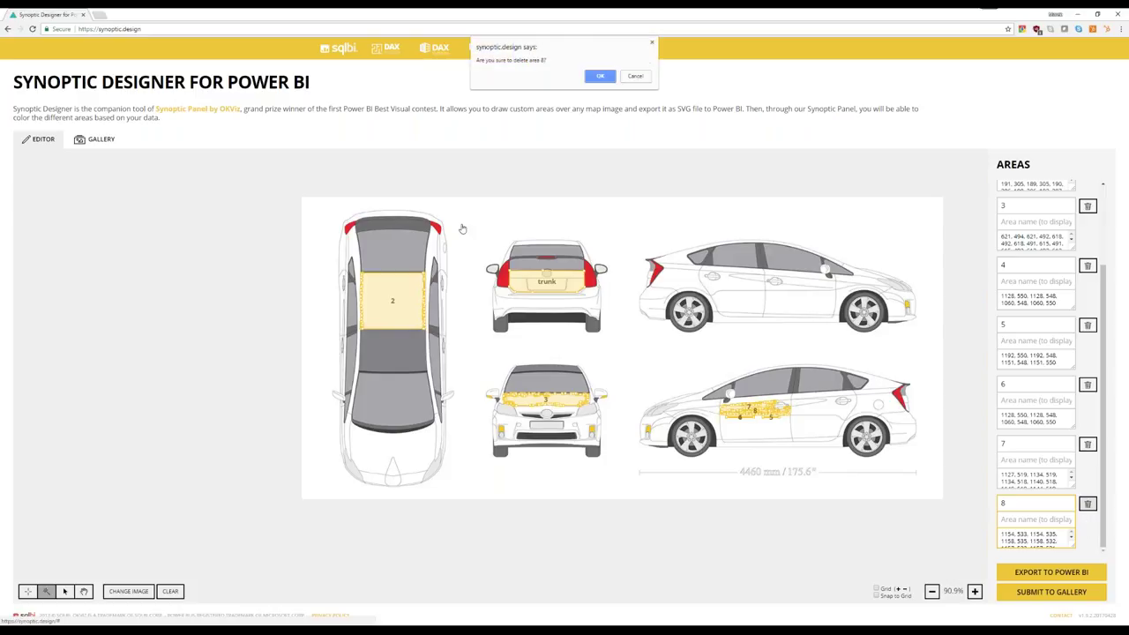
left_click(601, 76)
left_click(1088, 503)
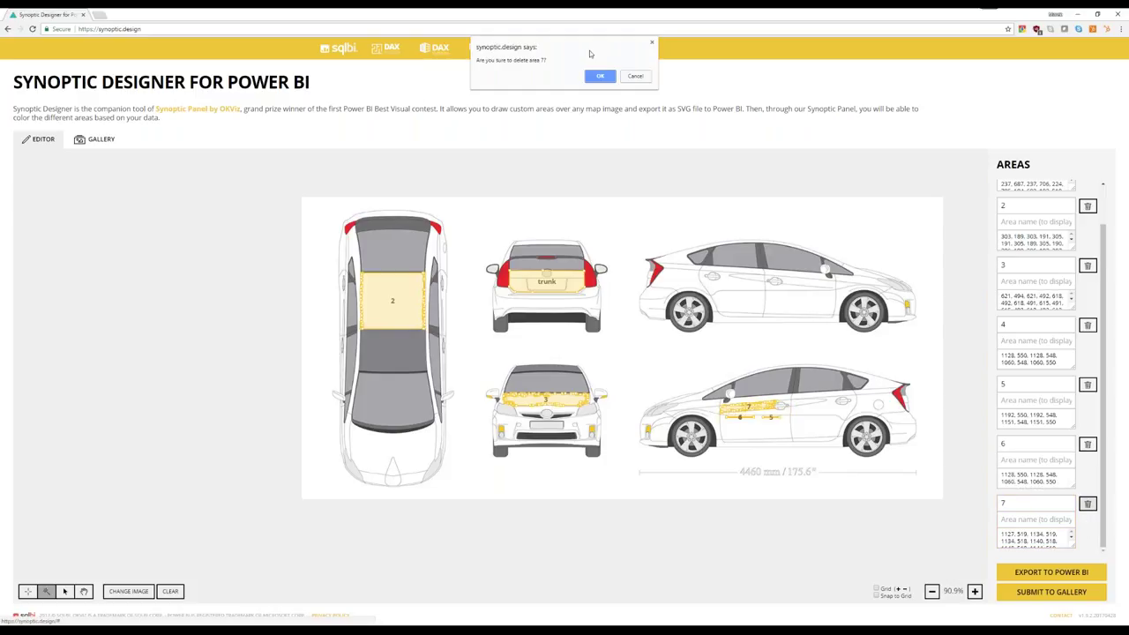
key("Return")
left_click(1088, 487)
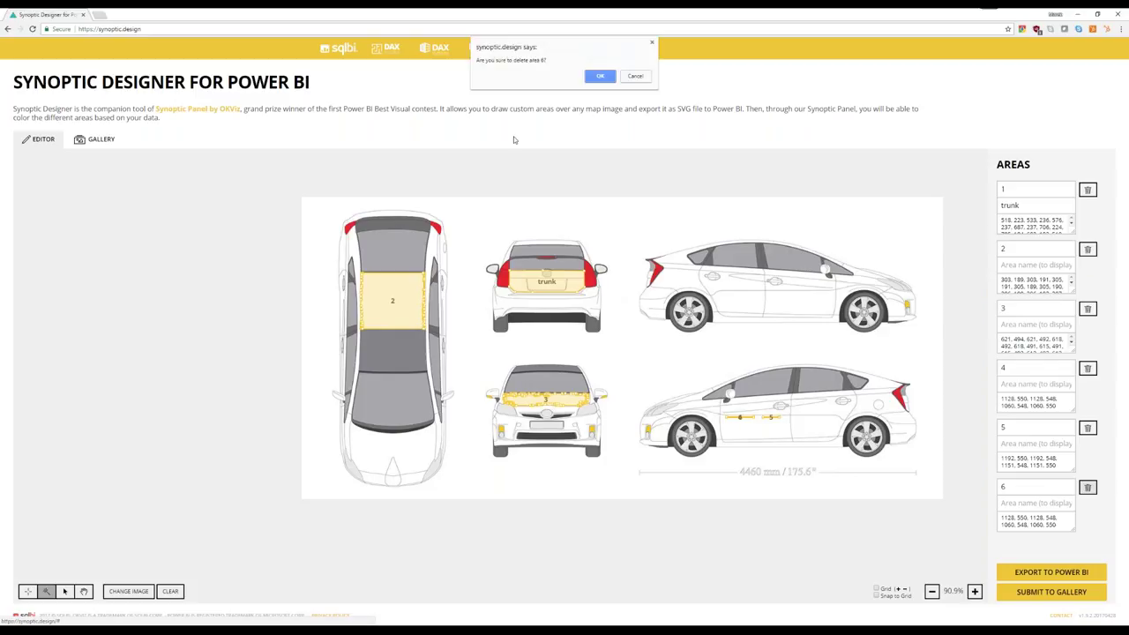
key("Return")
left_click(1087, 428)
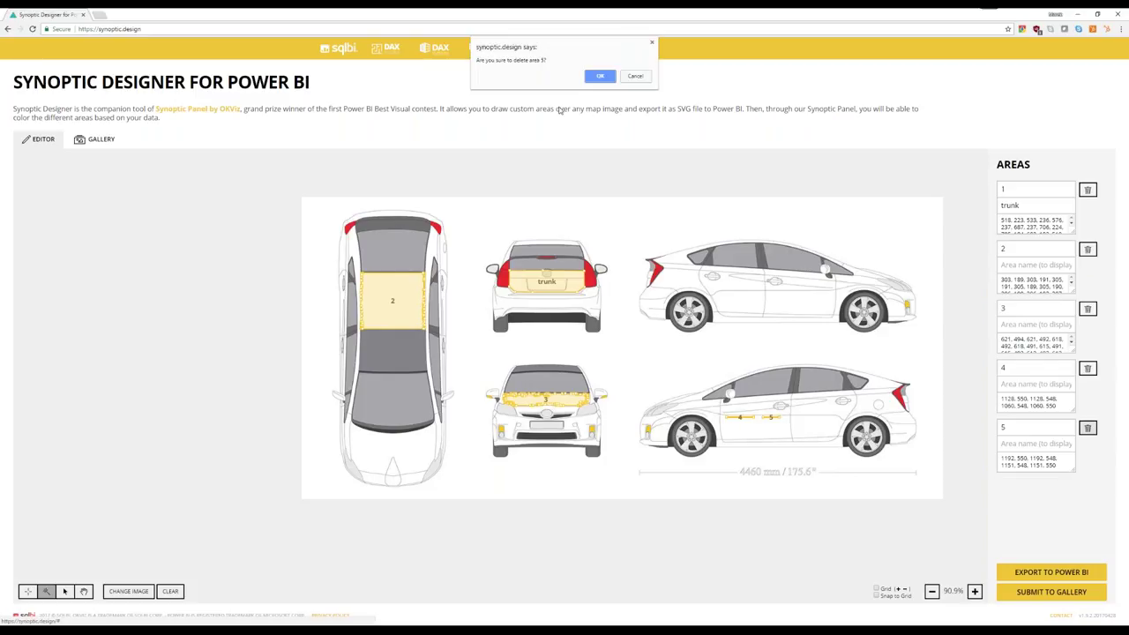
key("Return")
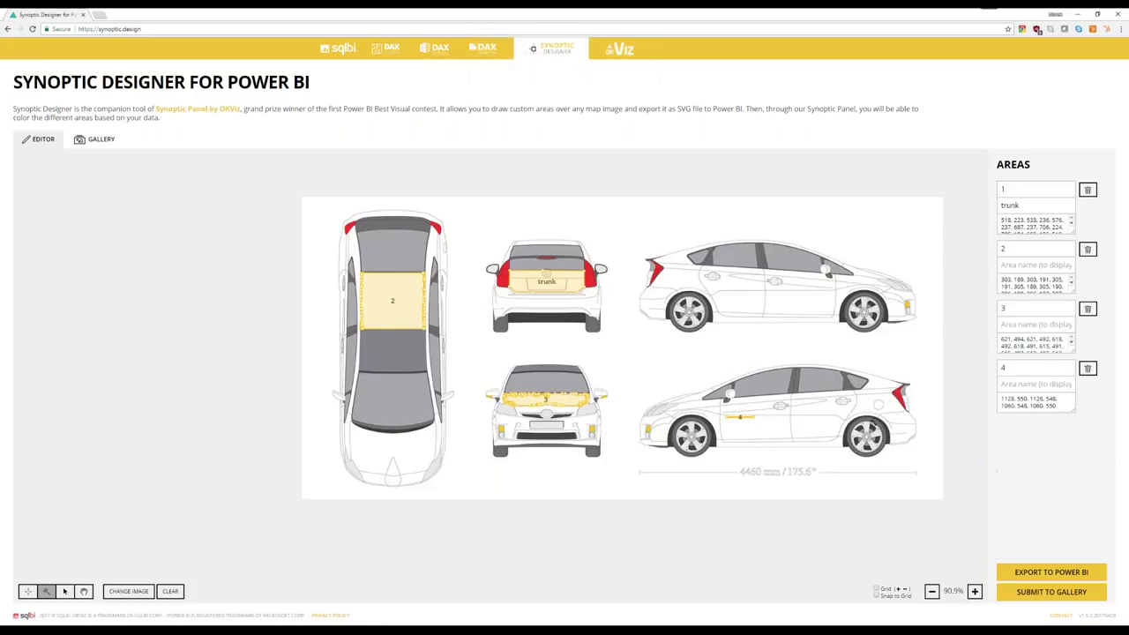
left_click(1088, 368)
key("Return")
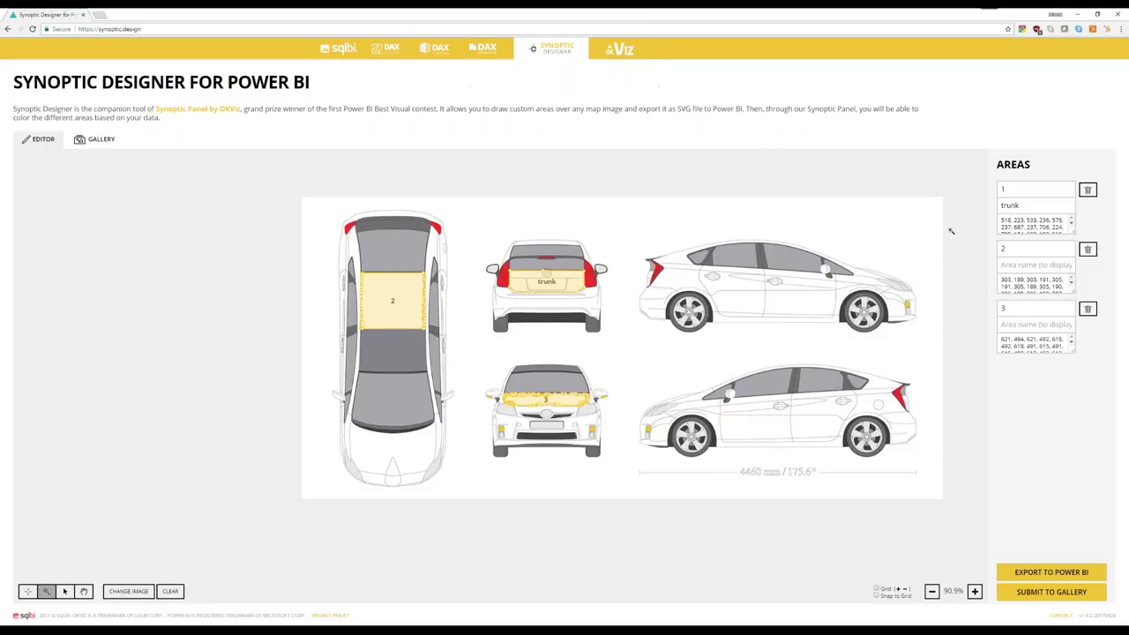
Examine the full coordinate list of the trunk area.
left_click_drag(1008, 220, 1041, 230)
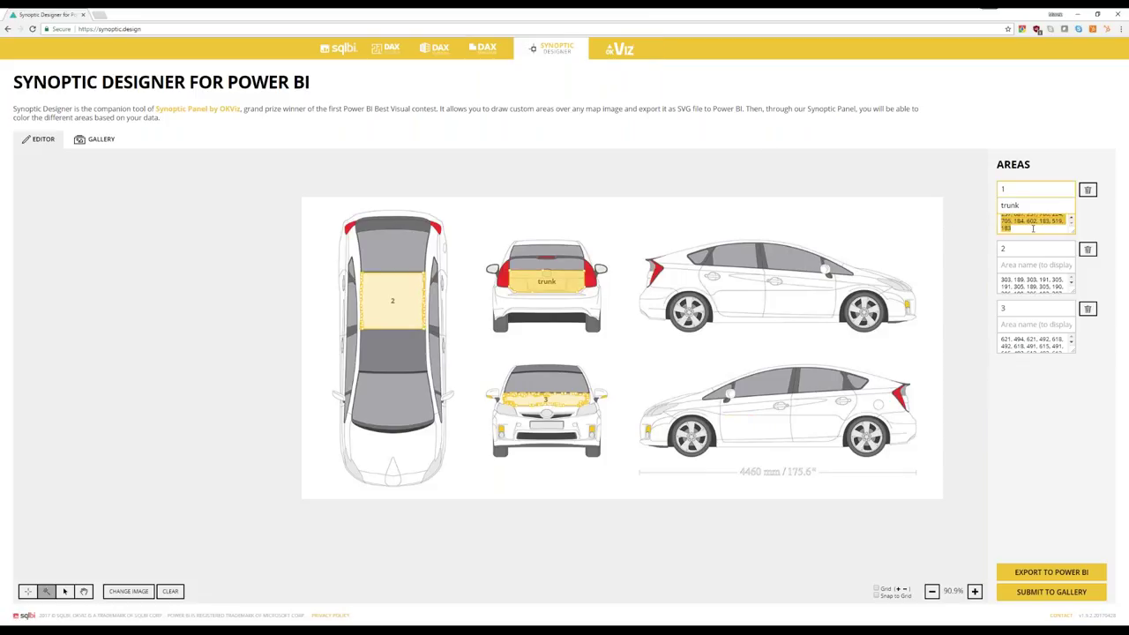
left_click(1031, 229)
key("ctrl+a")
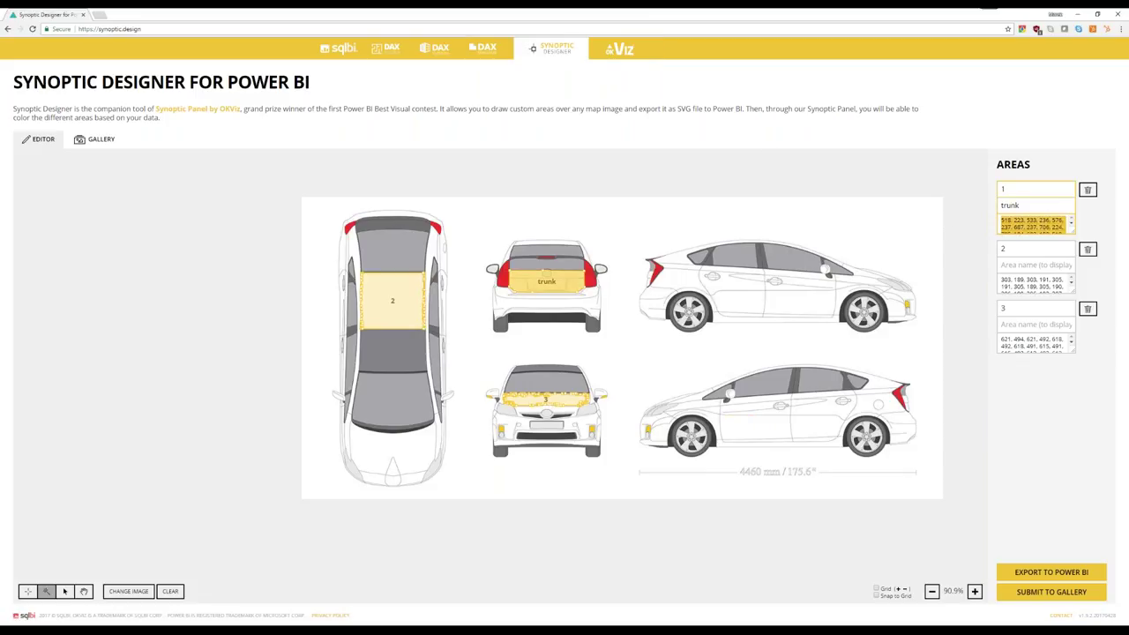
left_click(1028, 227)
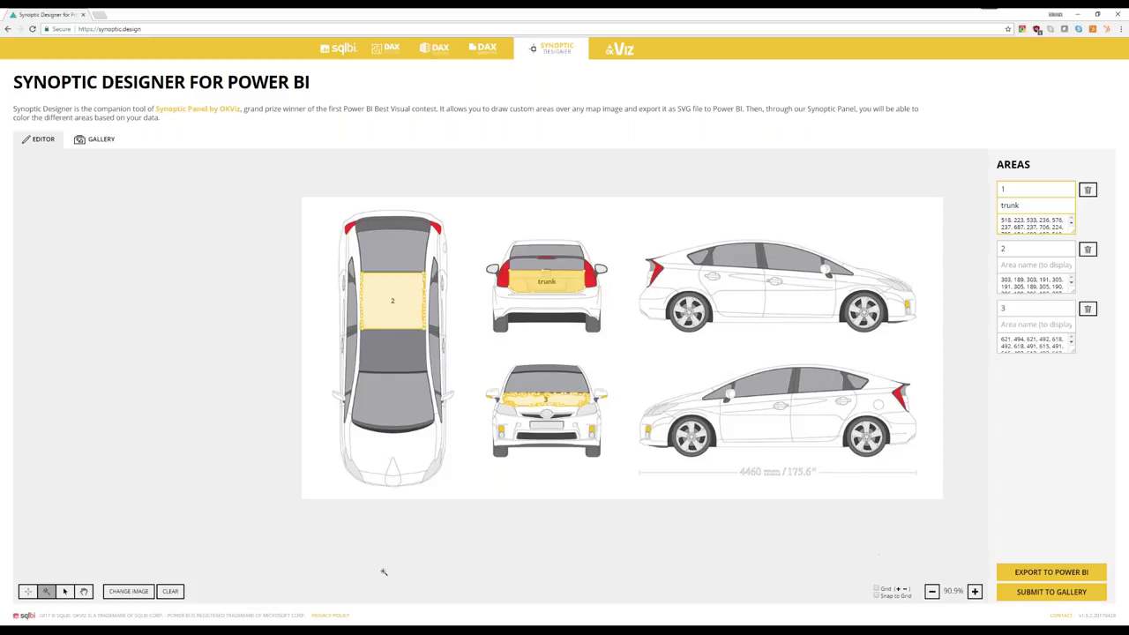
Export the car map to Power BI and start saving the generated image as an SVG document.
left_click(83, 591)
left_click(1058, 573)
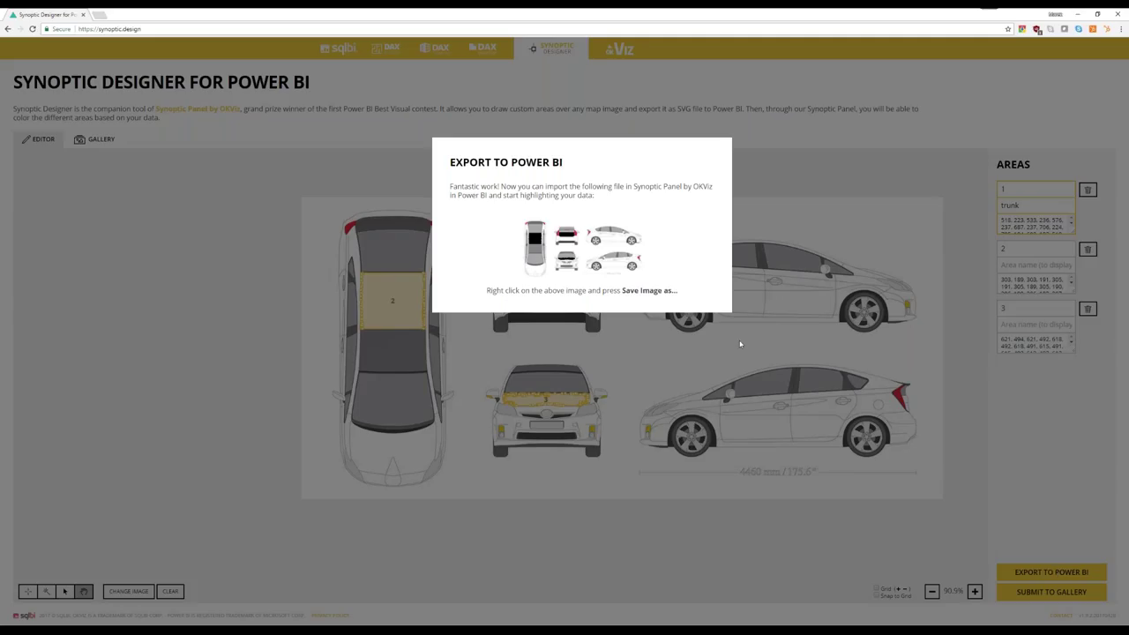
right_click(592, 251)
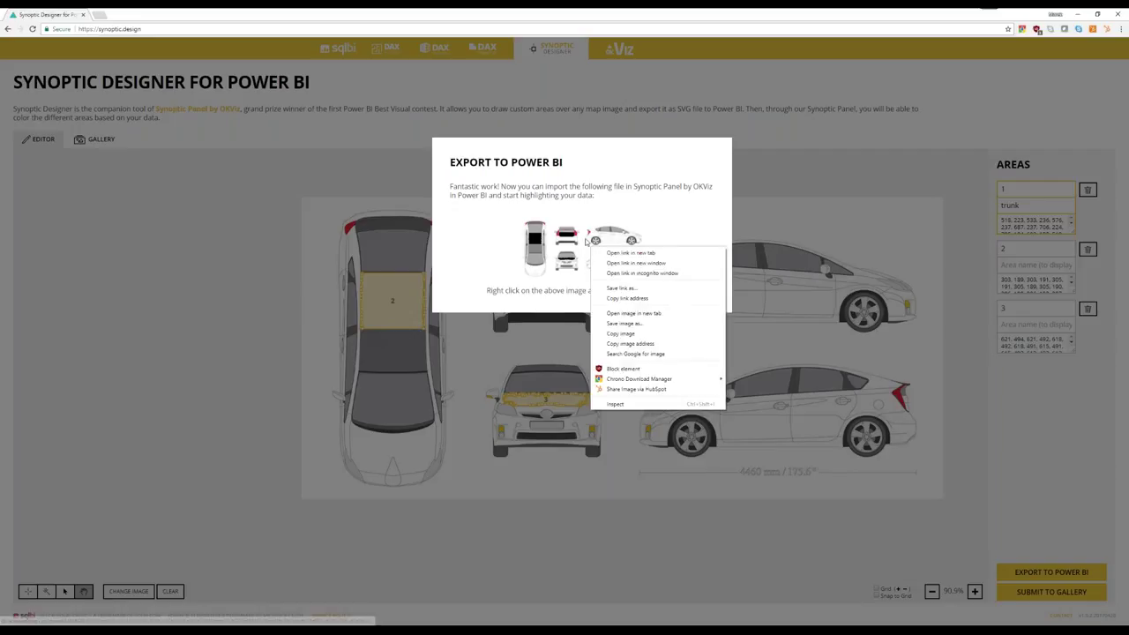
left_click(680, 326)
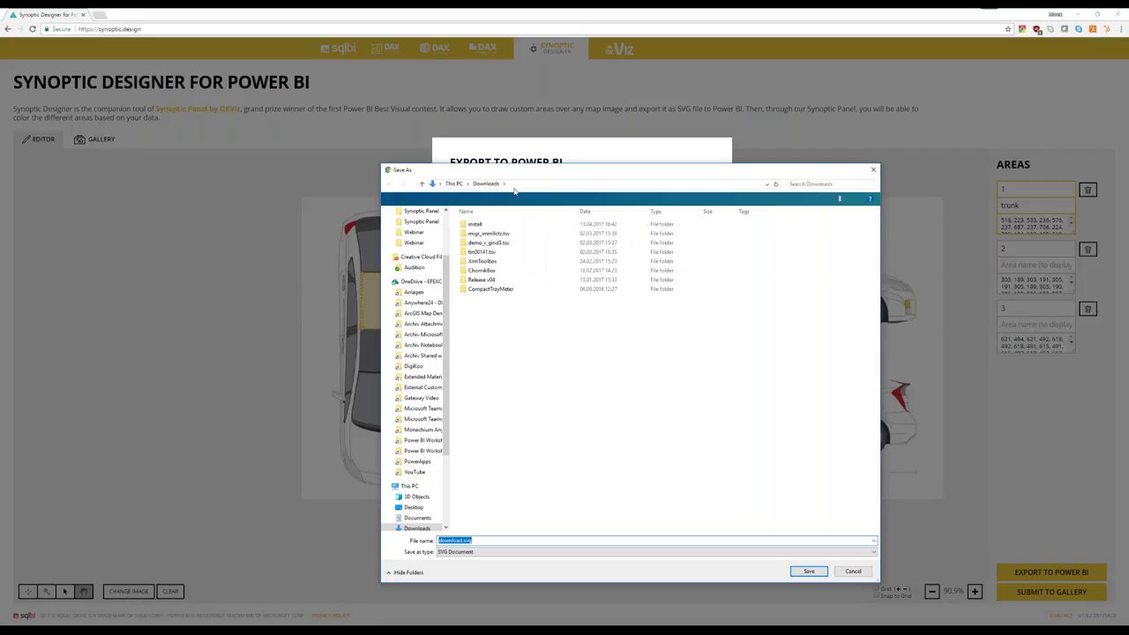
key("Return")
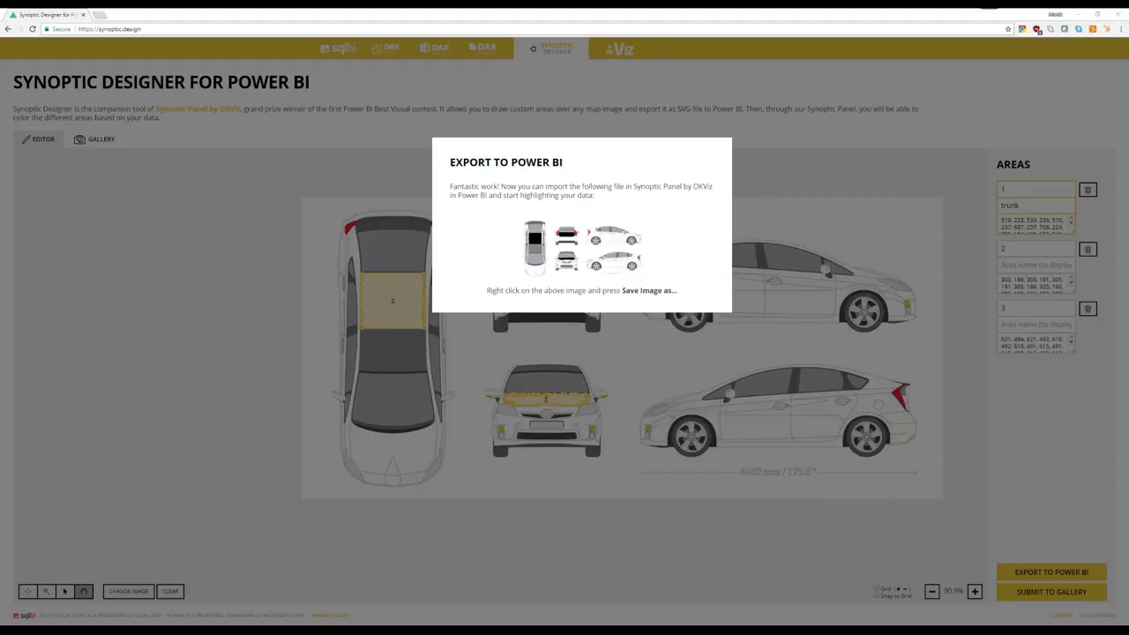
Copy the path of the Synoptic Panel folder from File Explorer and use it as the save location.
mouse_move(97, 630)
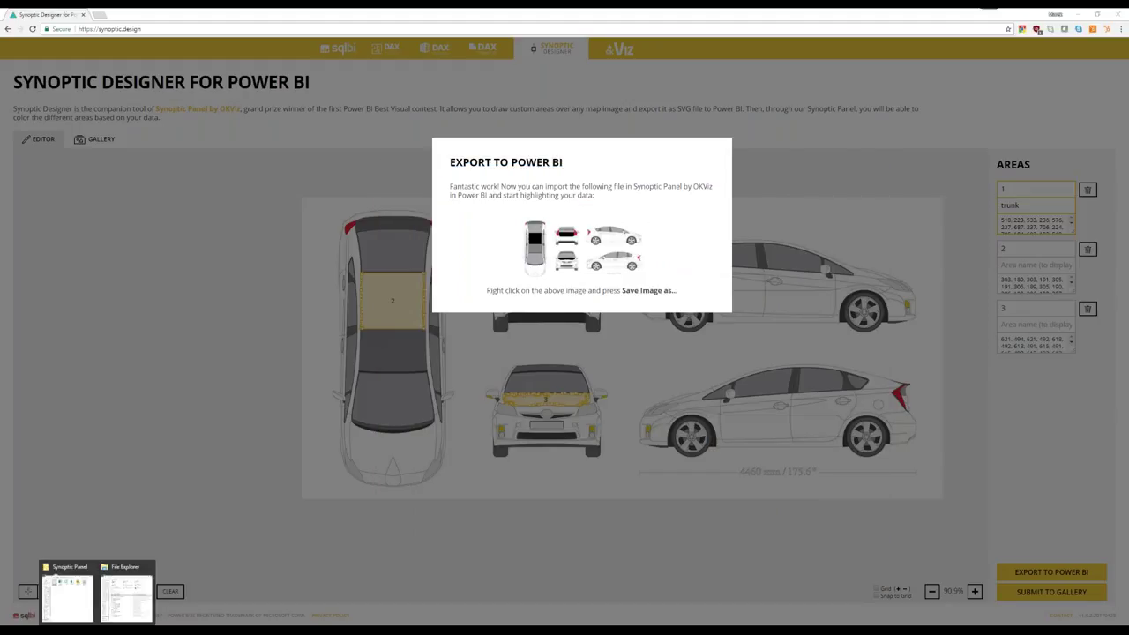
left_click(126, 599)
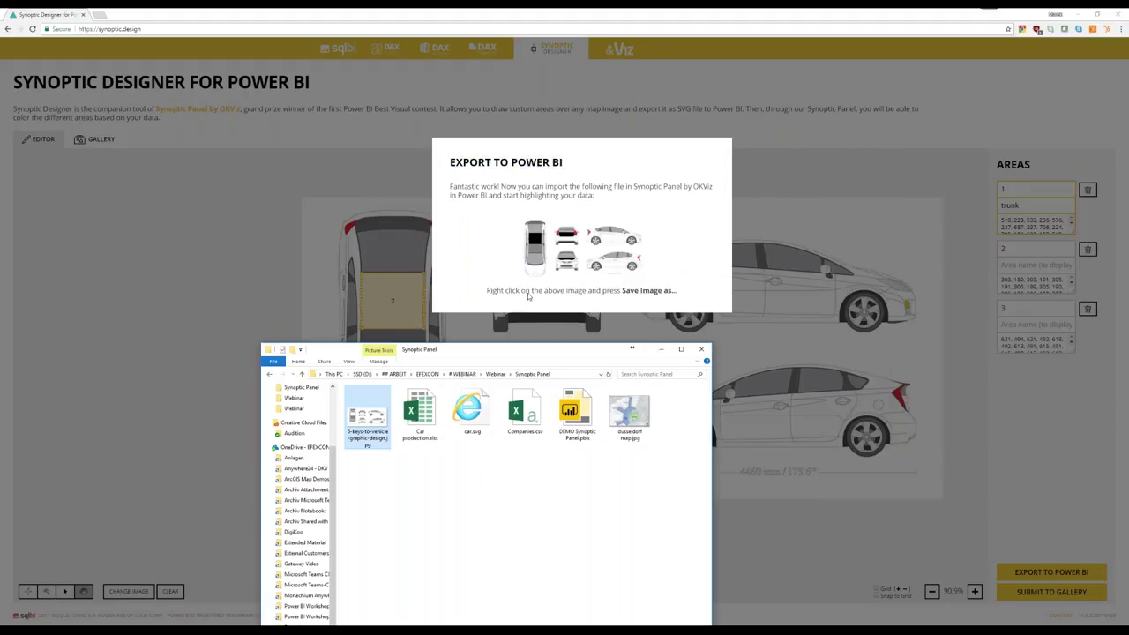
left_click(547, 375)
key("ctrl+c")
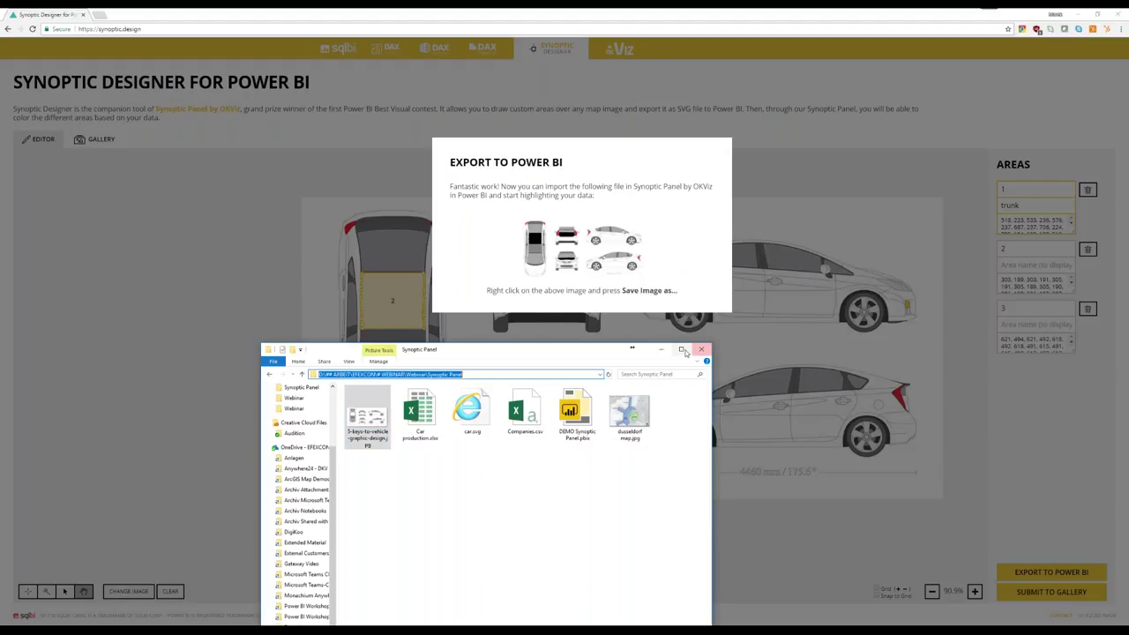
left_click(666, 113)
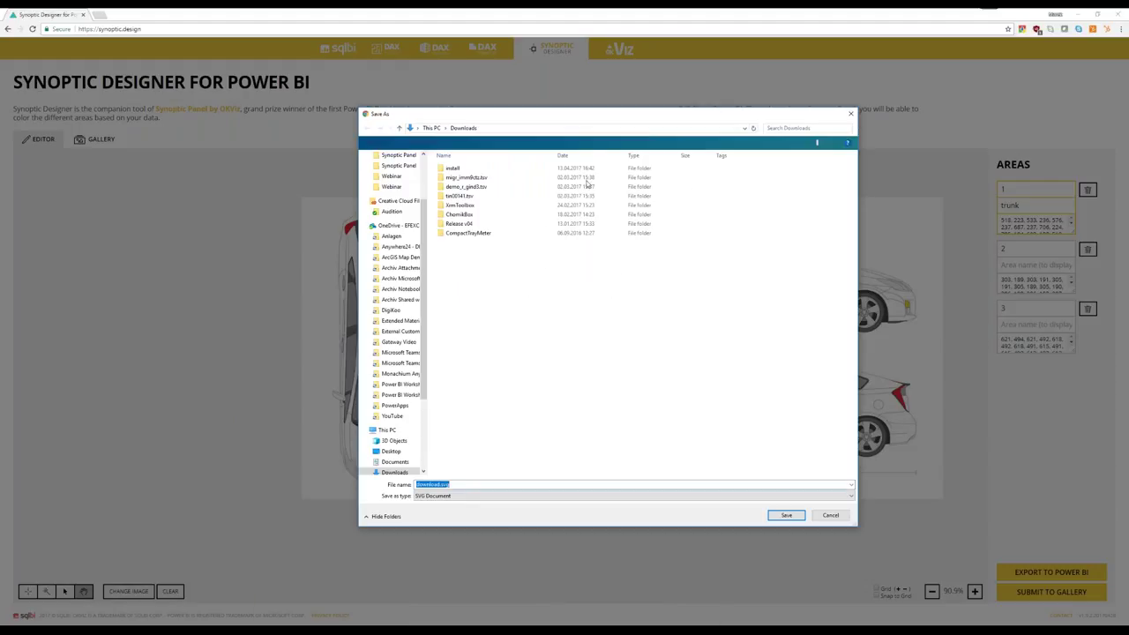
left_click(591, 127)
key("ctrl+v")
key("Return")
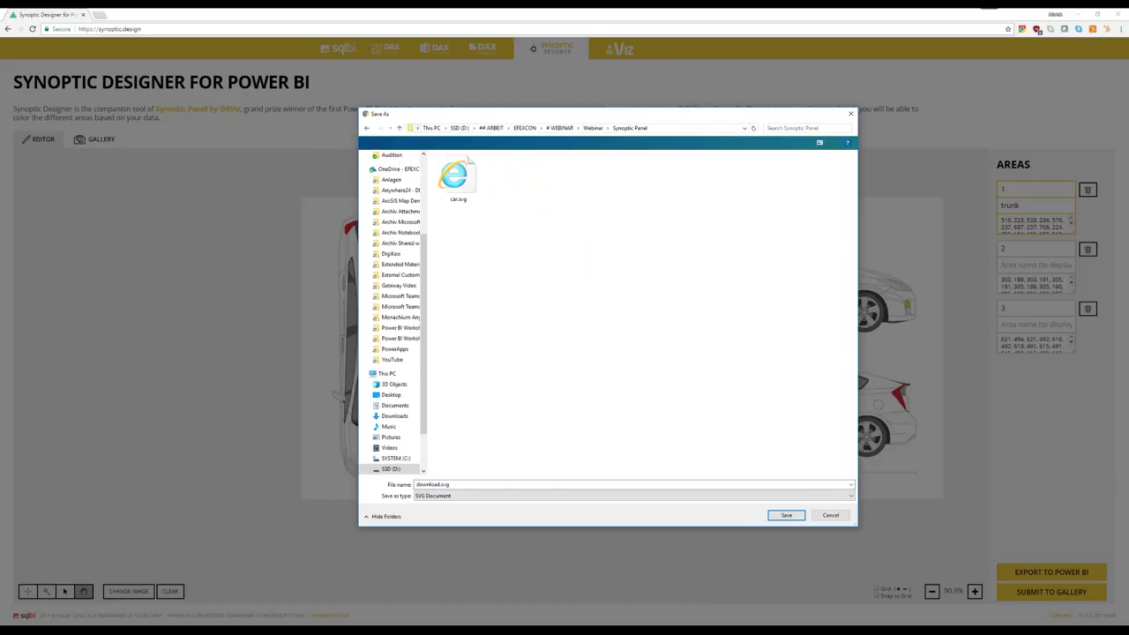
Name the SVG file "Car live demo" and save it.
double_click(452, 484)
left_click(436, 484)
left_click_drag(436, 484, 417, 484)
type("Car live demo")
left_click(786, 516)
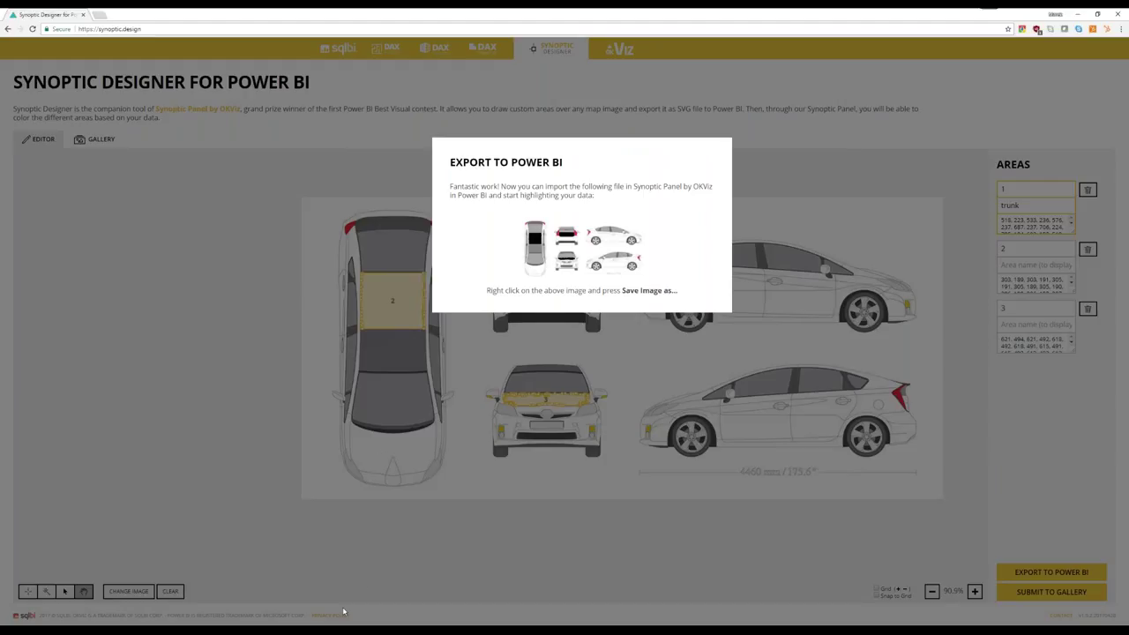
Switch to the DEMO Synoptic Panel report in Power BI Desktop and expand the Fields and Visualizations panes.
mouse_move(344, 615)
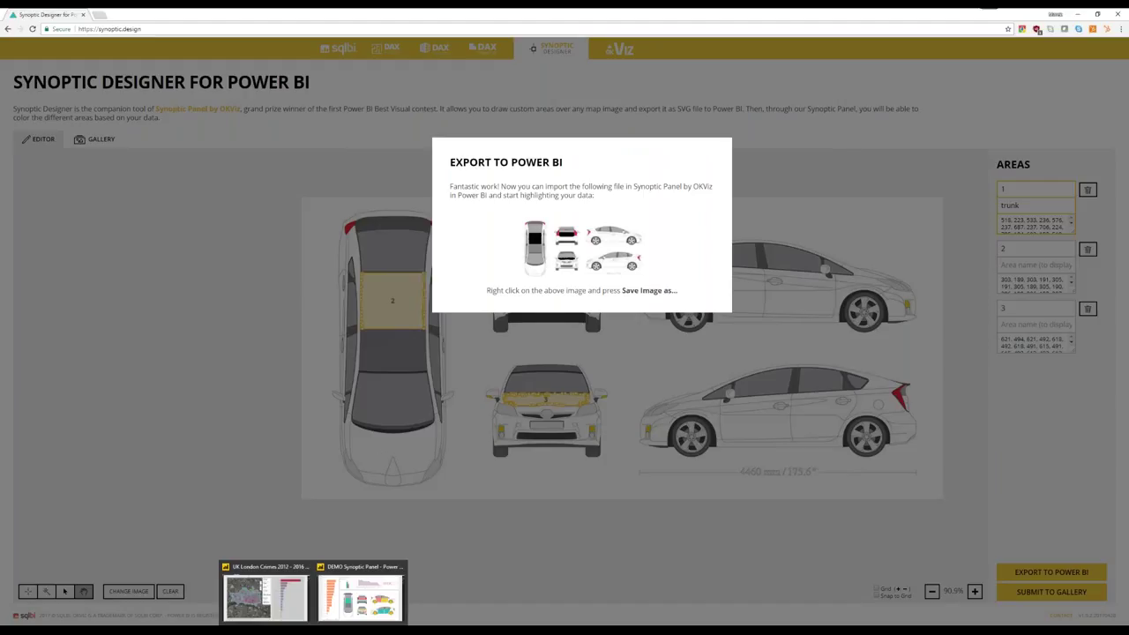
left_click(369, 614)
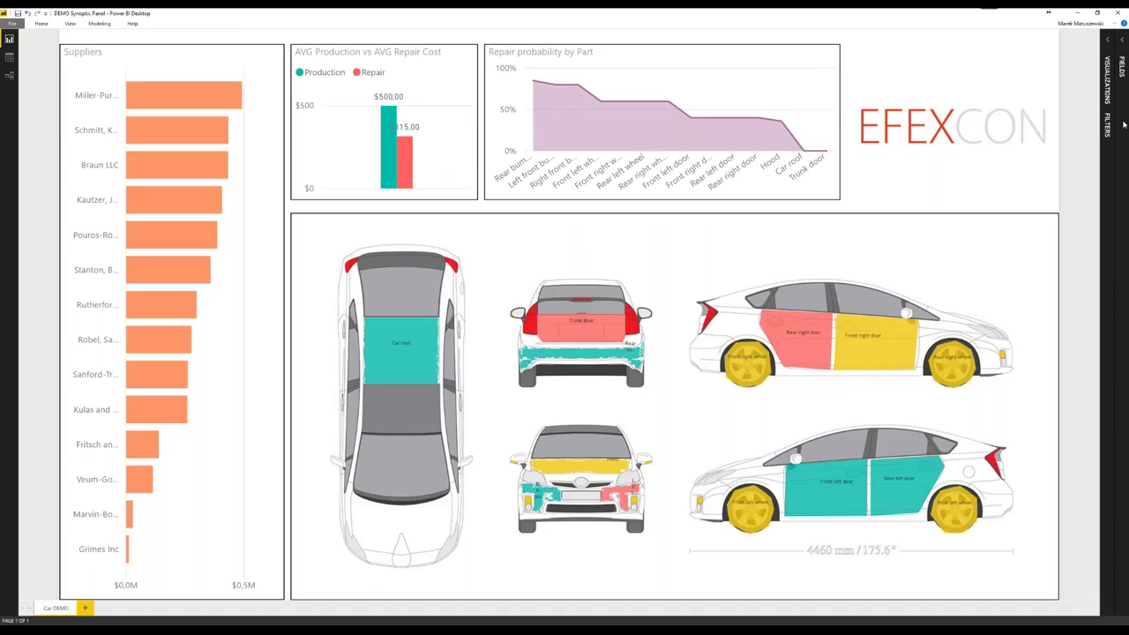
left_click(1112, 39)
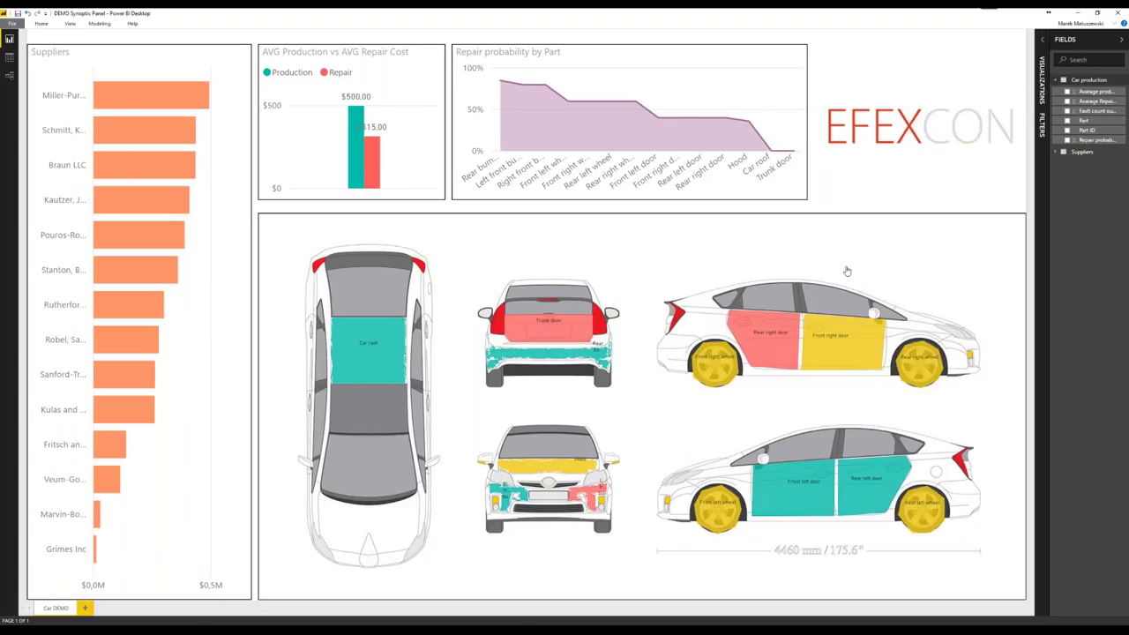
left_click(1042, 39)
Return to Synoptic Designer in the browser, dismiss the export message and highlight the trunk area's identifier.
mouse_move(282, 630)
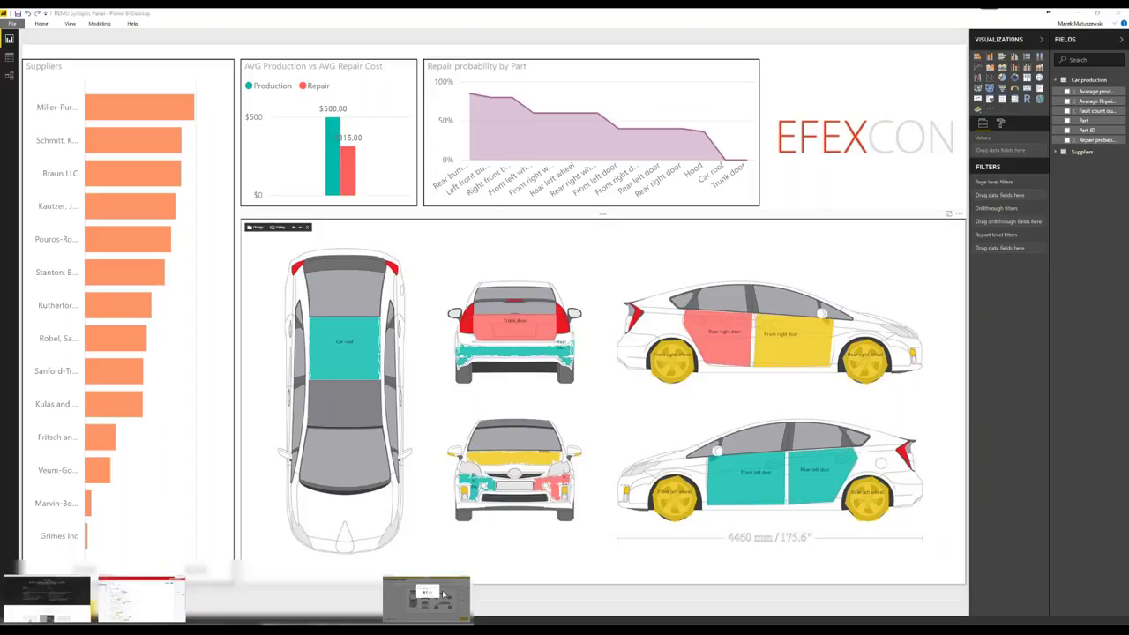
left_click(445, 595)
left_click(857, 164)
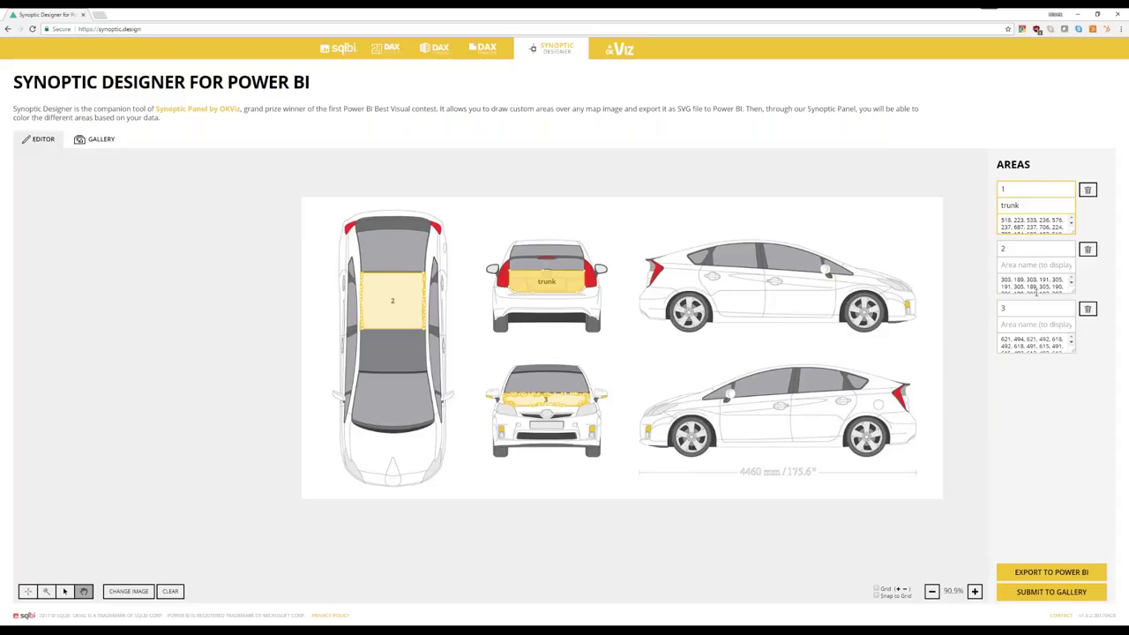
left_click(1028, 188)
double_click(1000, 187)
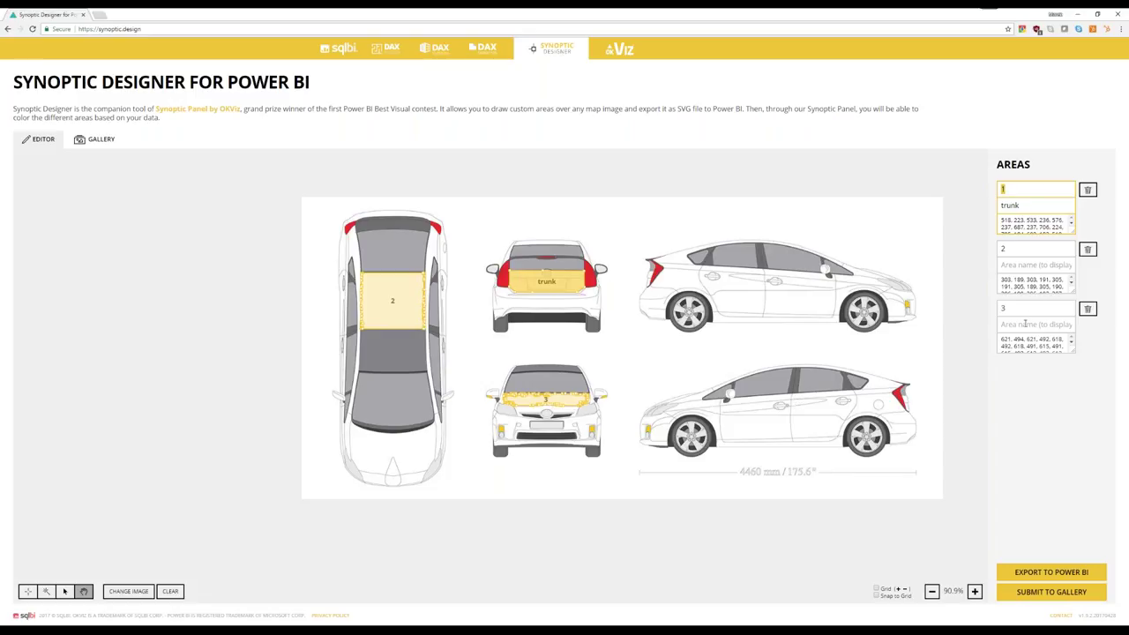
Switch to the DEMO Synoptic Panel report in Power BI Desktop, examine the Car production data table and return to the report page.
left_click(1030, 383)
left_click(362, 589)
left_click(15, 62)
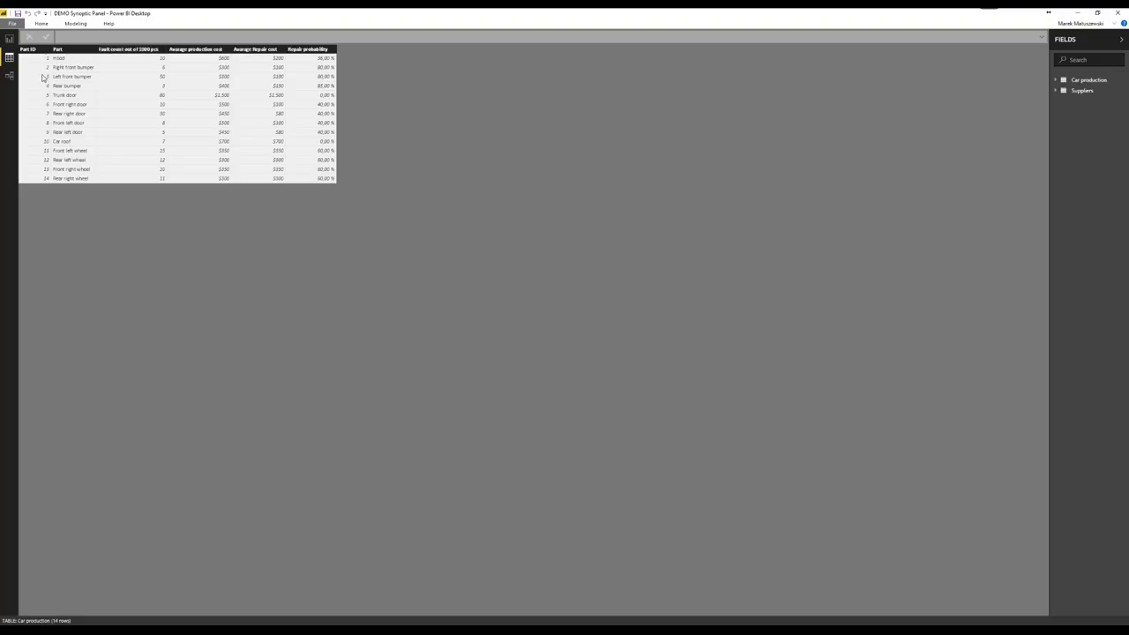
left_click(8, 39)
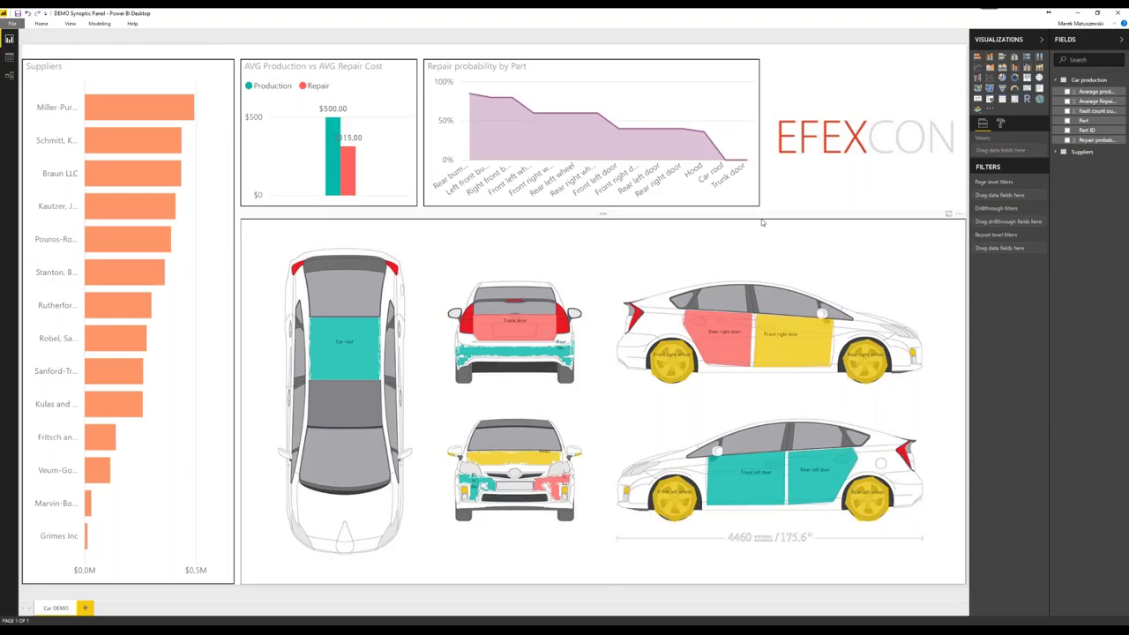
Duplicate the Car DEMO page and delete the car map visual from the duplicate.
left_click(88, 605)
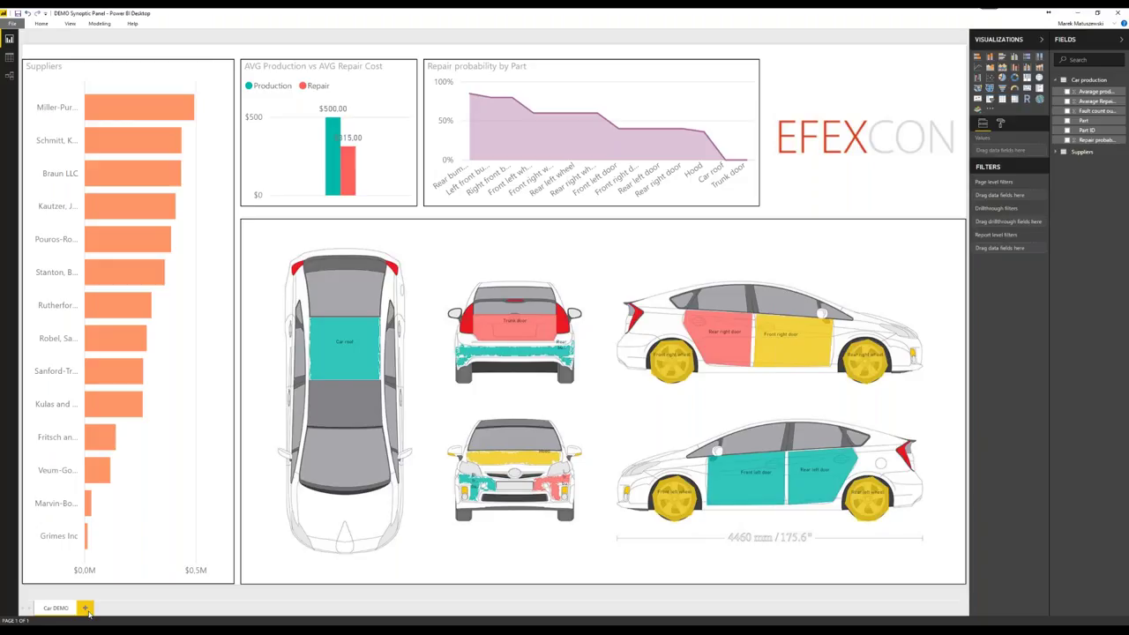
right_click(55, 608)
left_click(82, 587)
left_click(791, 229)
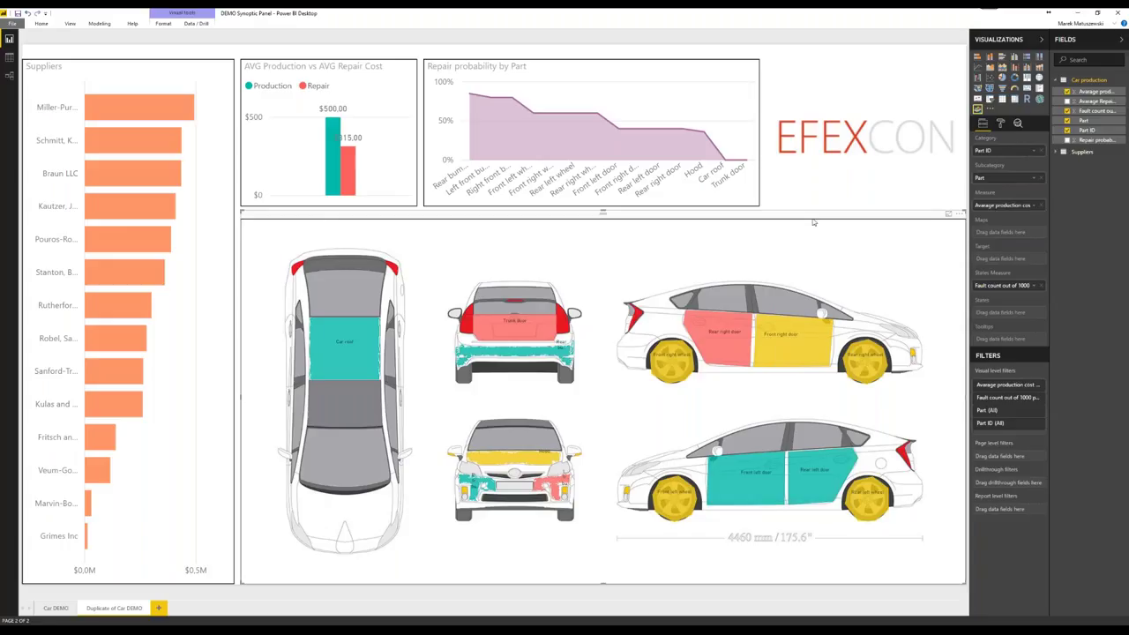
key("Delete")
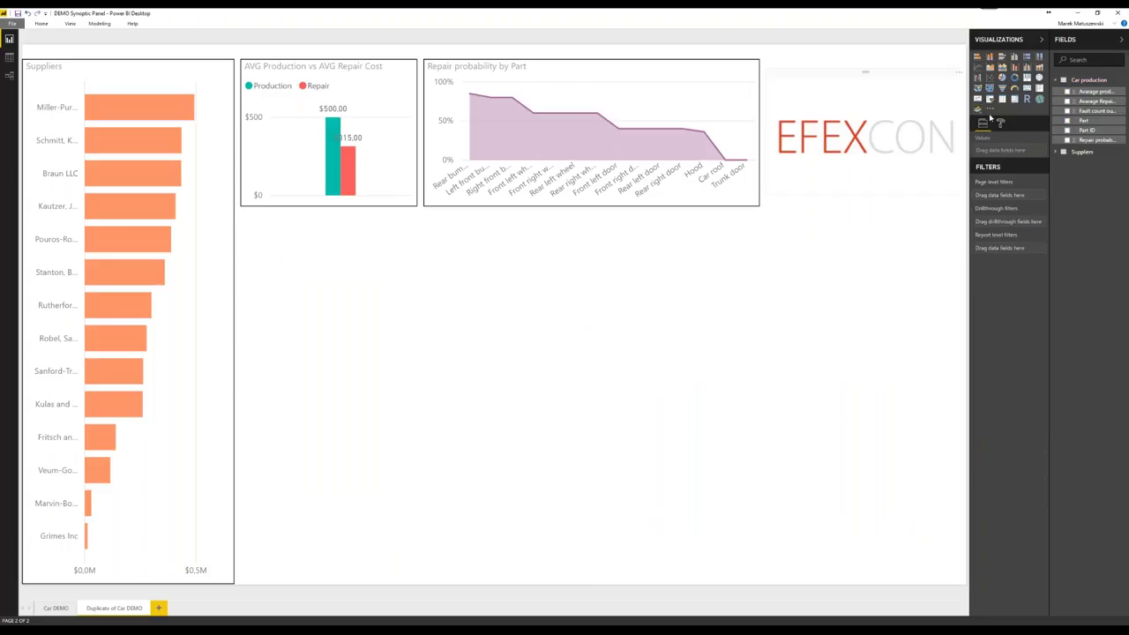
Add a Synoptic Panel visual filling the empty area below the charts, with Part ID as category and Part as subcategory.
left_click(978, 109)
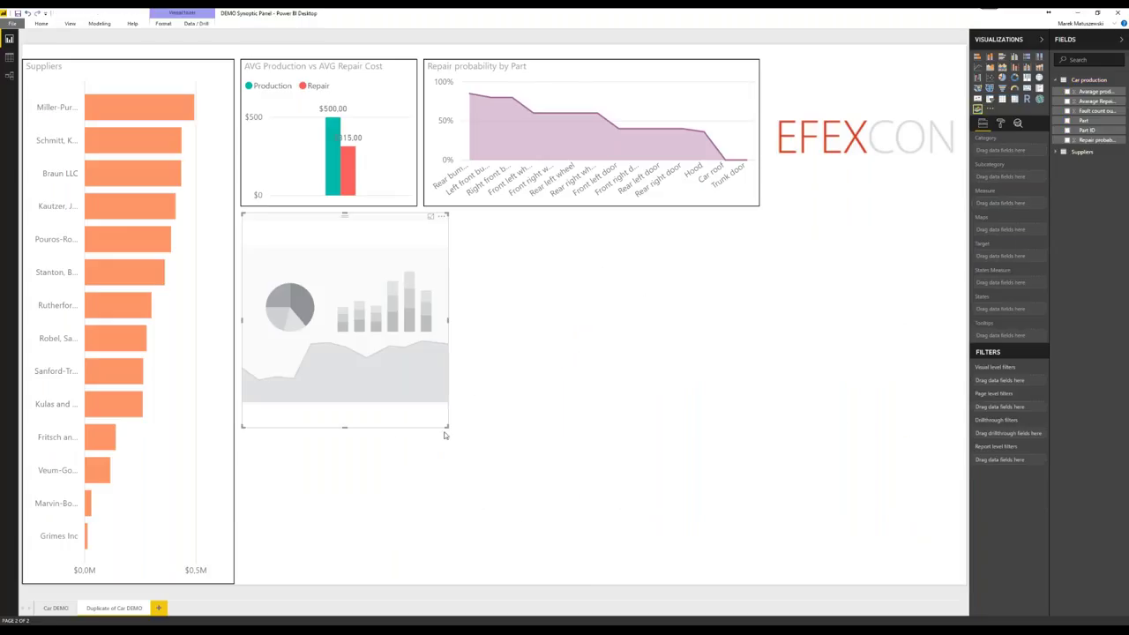
left_click_drag(447, 429, 1008, 610)
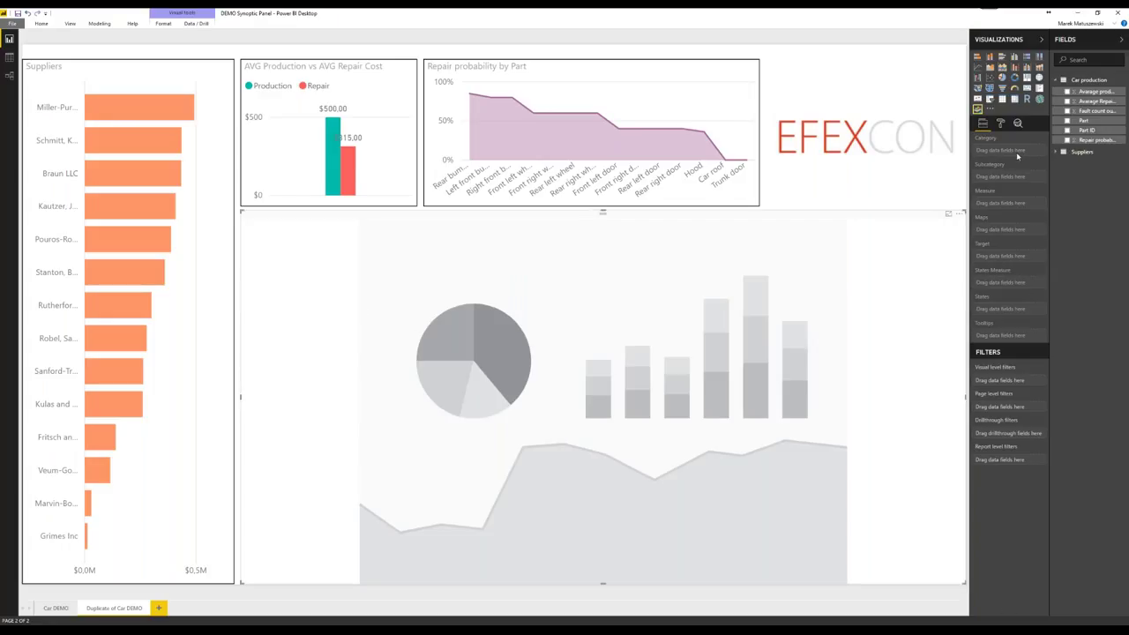
left_click_drag(1086, 130, 1024, 156)
left_click_drag(1023, 157, 1023, 155)
left_click_drag(1084, 120, 1040, 187)
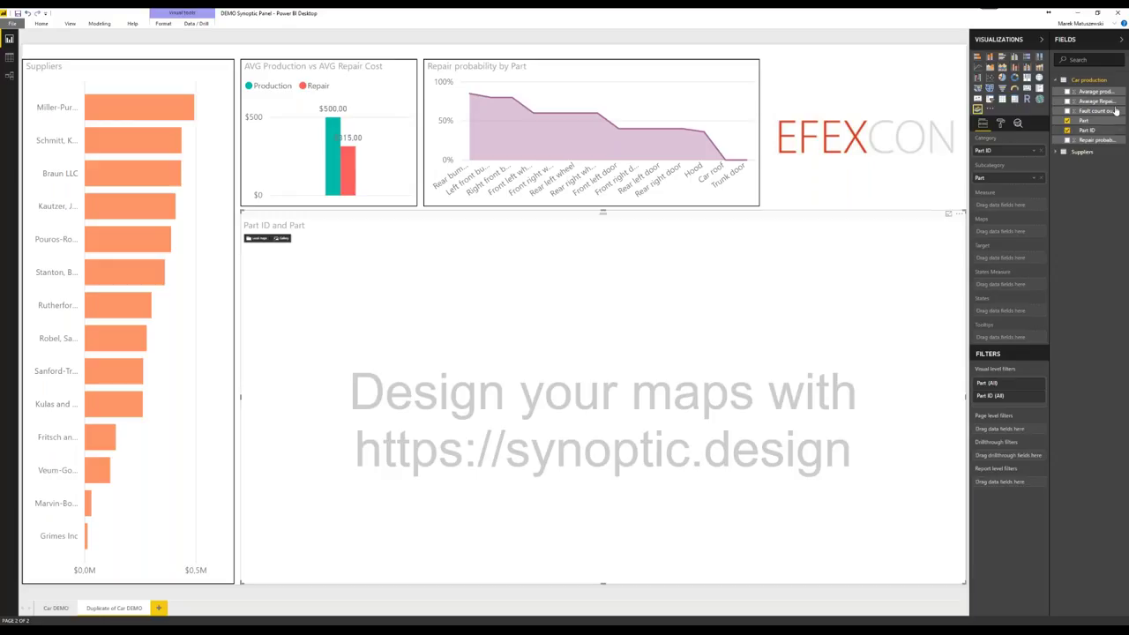
Assign Fault count out of 1000 pcs as the states measure and Avarage production cost as the measure, using the Car DEMO page as reference.
left_click_drag(1050, 91, 999, 91)
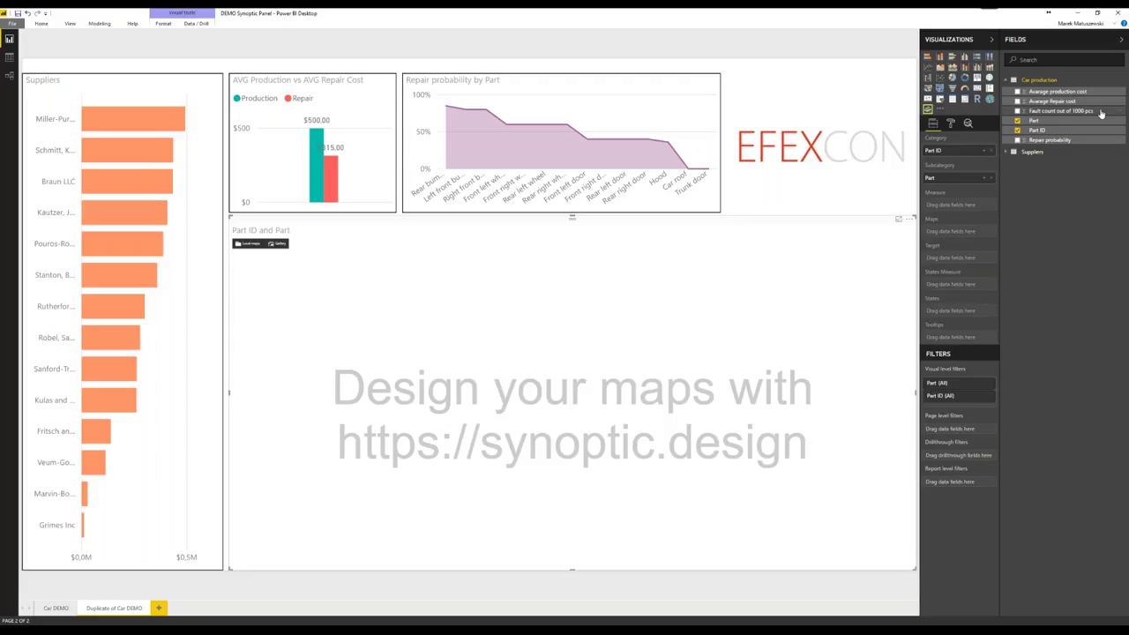
left_click_drag(1097, 112, 975, 207)
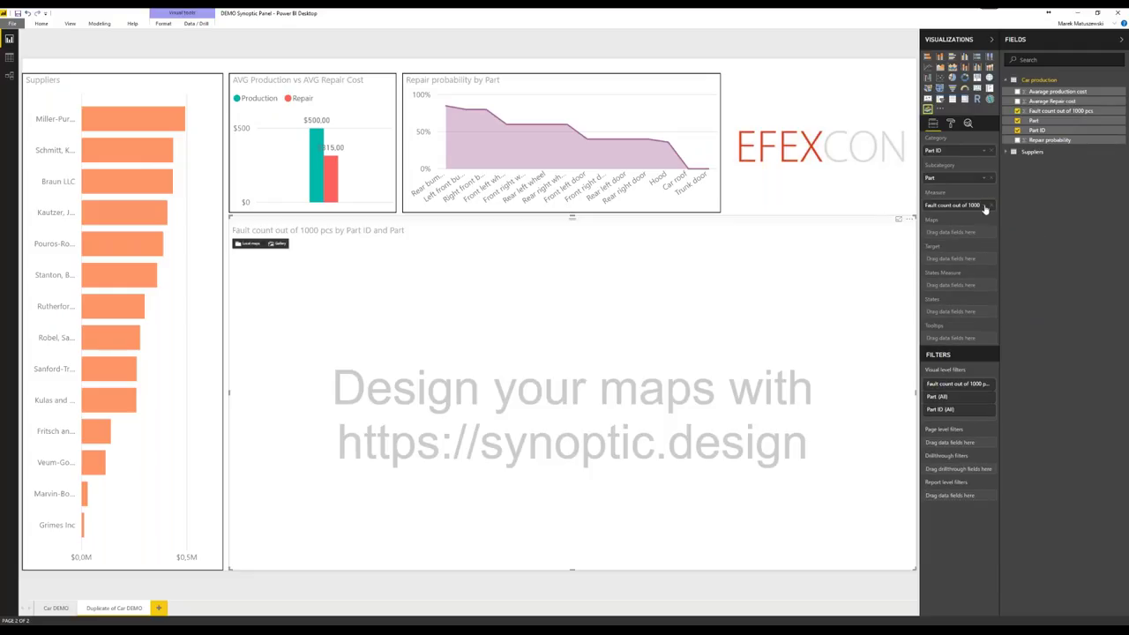
left_click(56, 608)
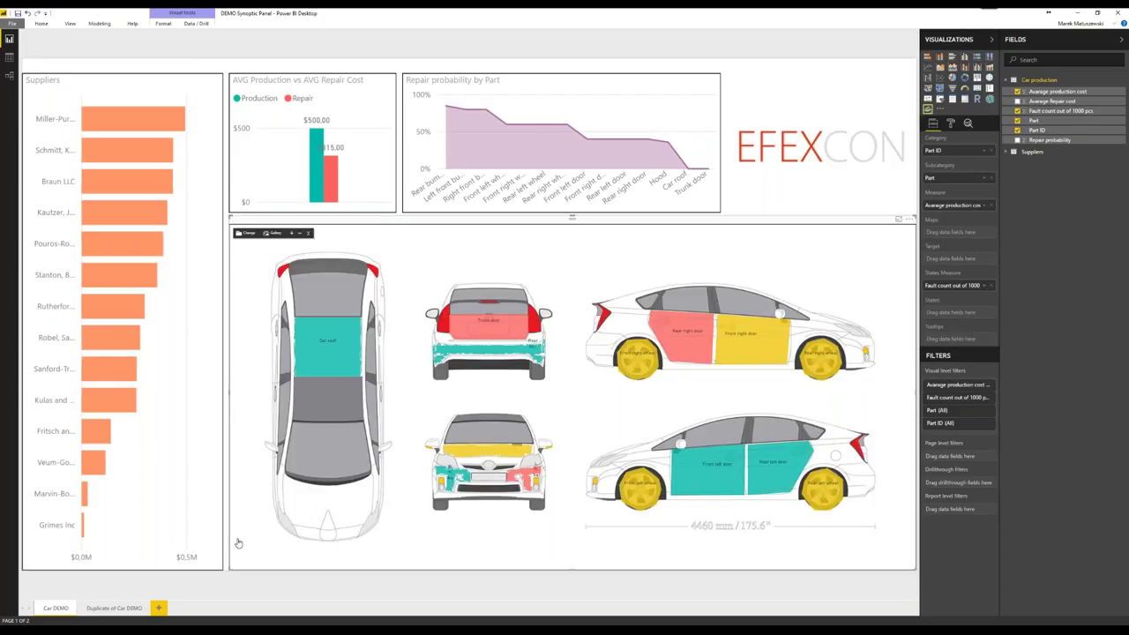
left_click(123, 607)
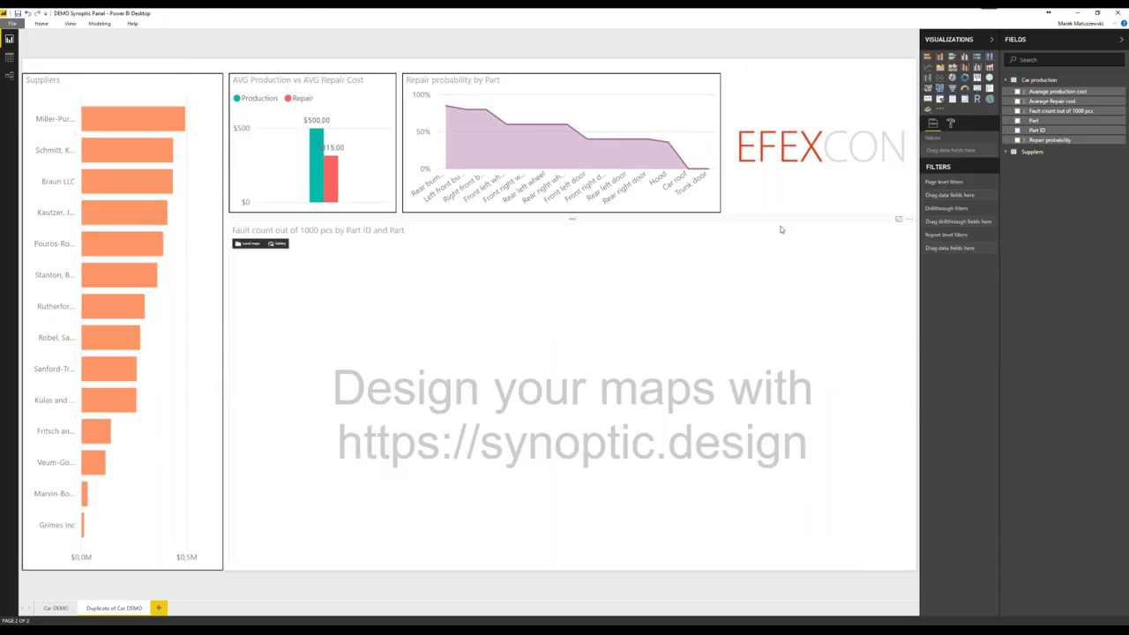
left_click_drag(988, 210, 965, 287)
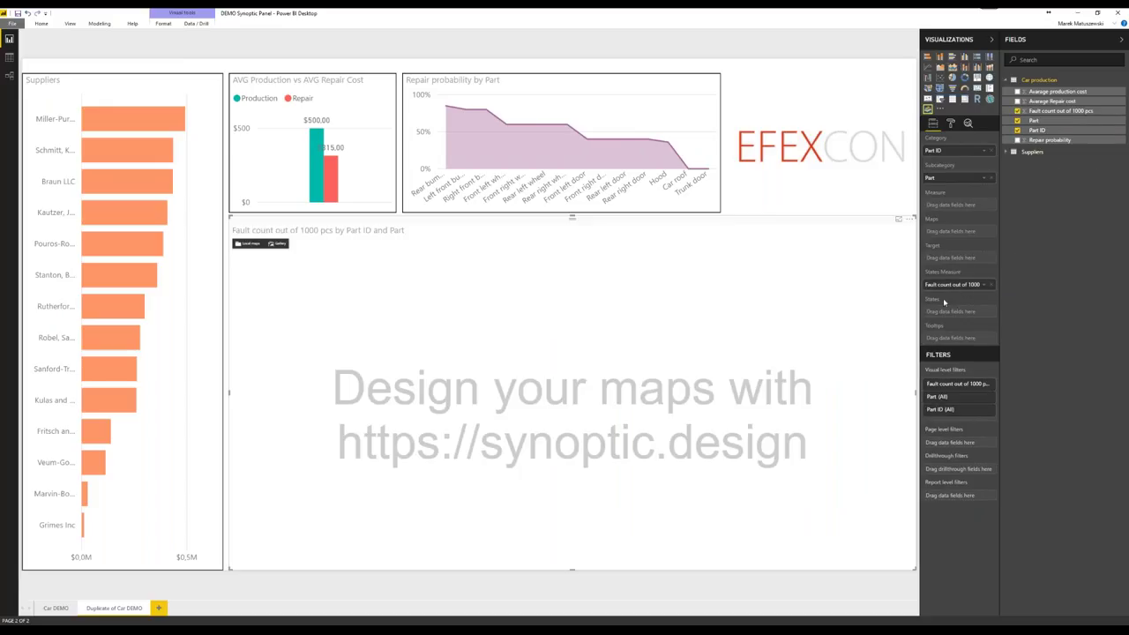
left_click_drag(1058, 92, 955, 208)
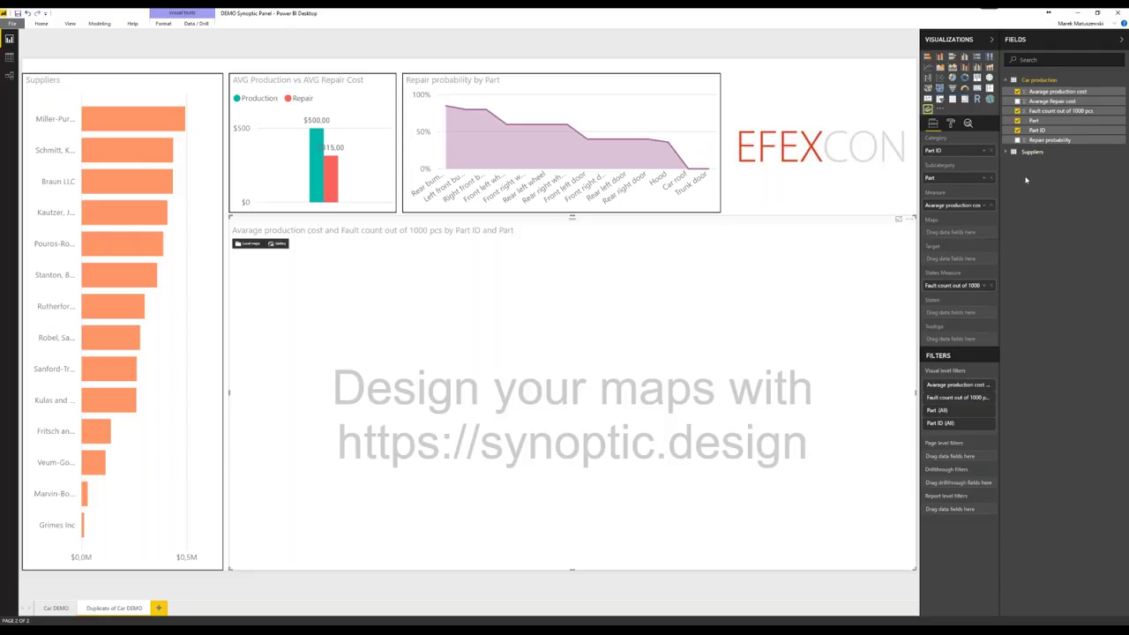
Collapse the side panes and load the local map Car live demo.svg from the Synoptic Panel folder into the new visual.
left_click(1096, 43)
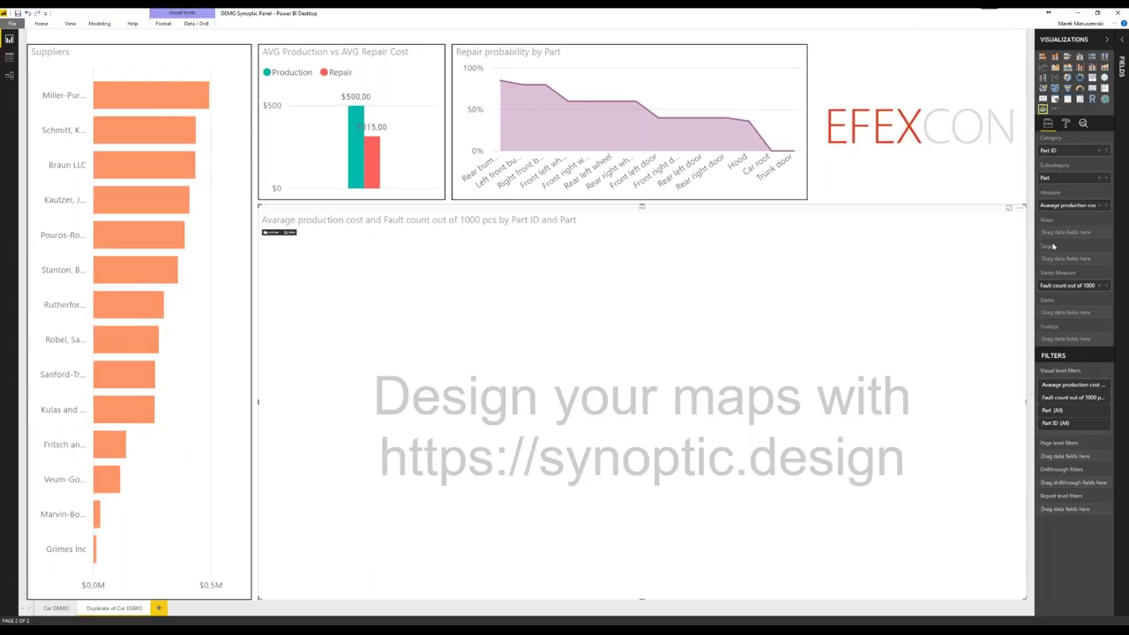
left_click(1105, 40)
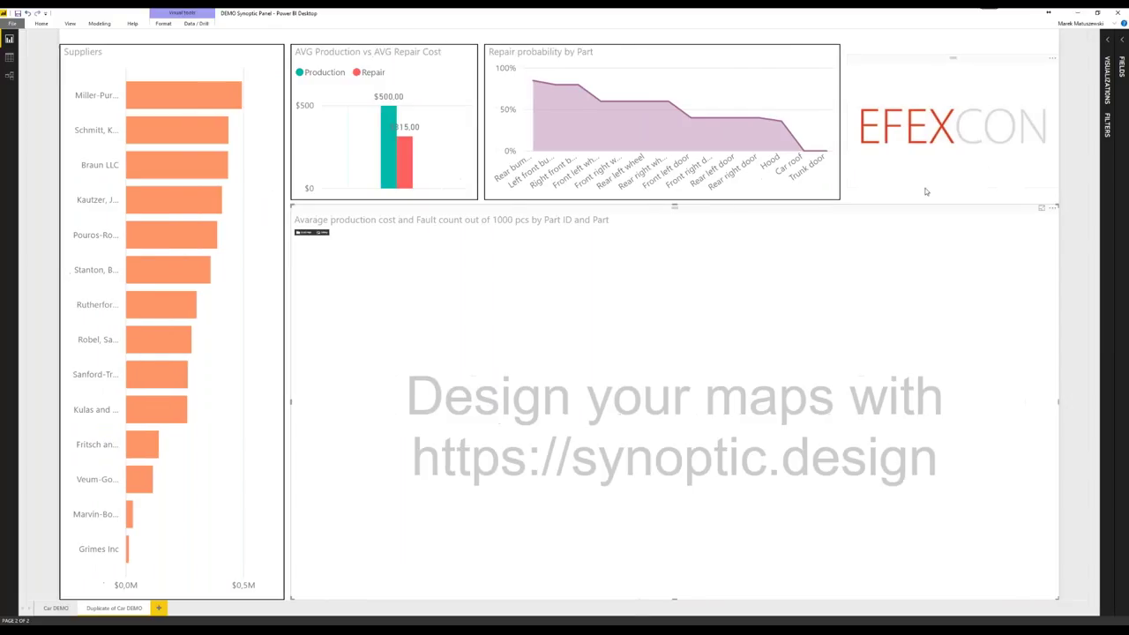
left_click(303, 235)
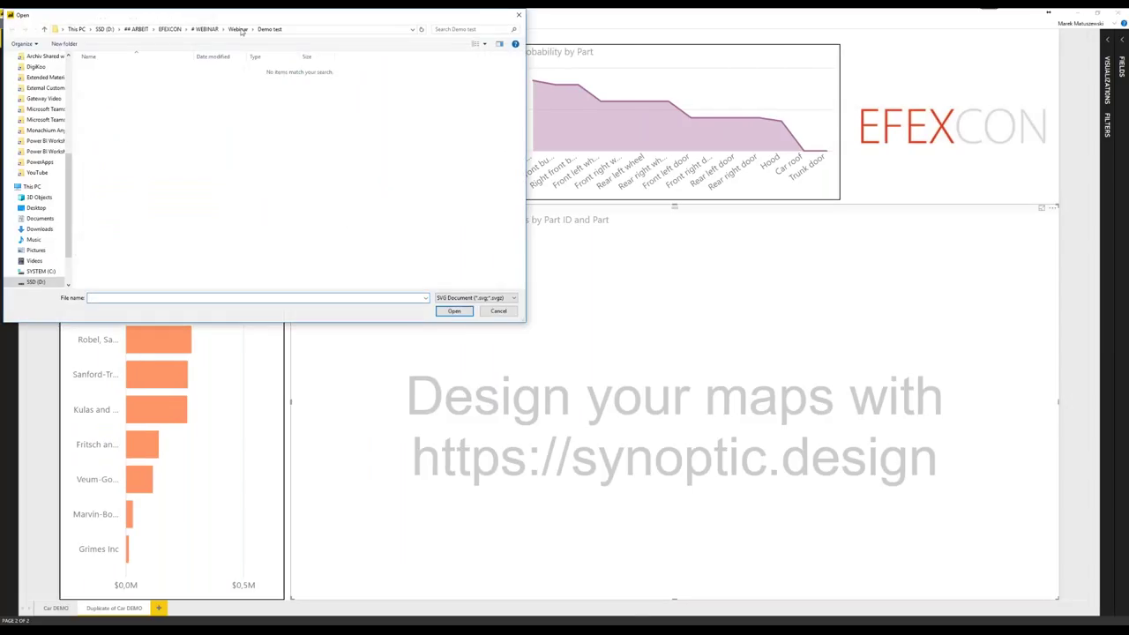
left_click(236, 29)
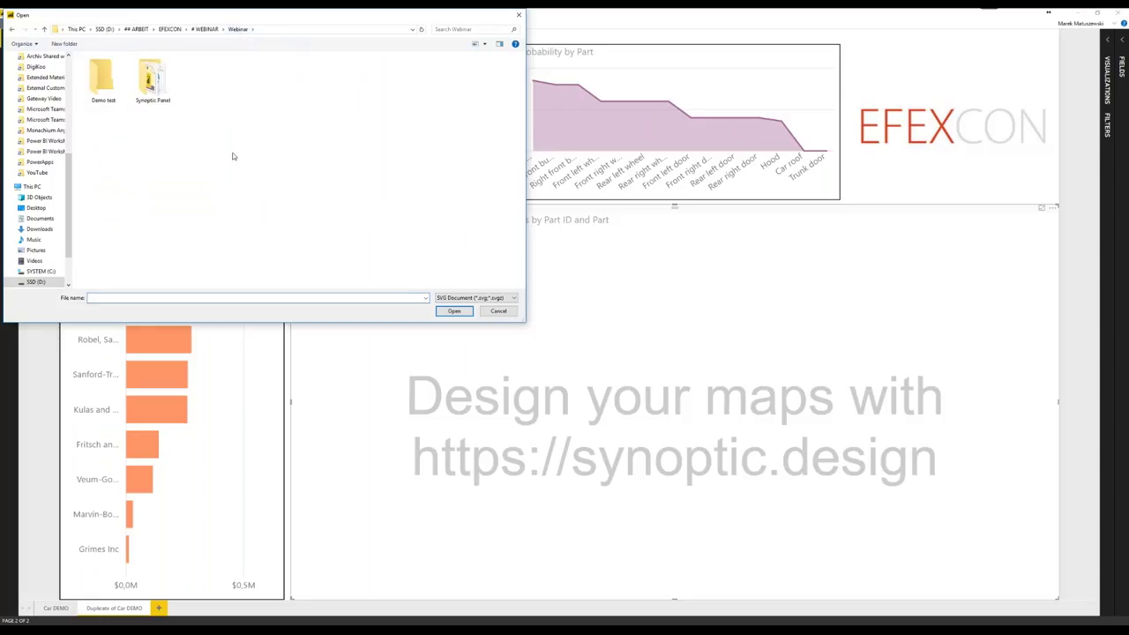
left_click(154, 77)
double_click(154, 78)
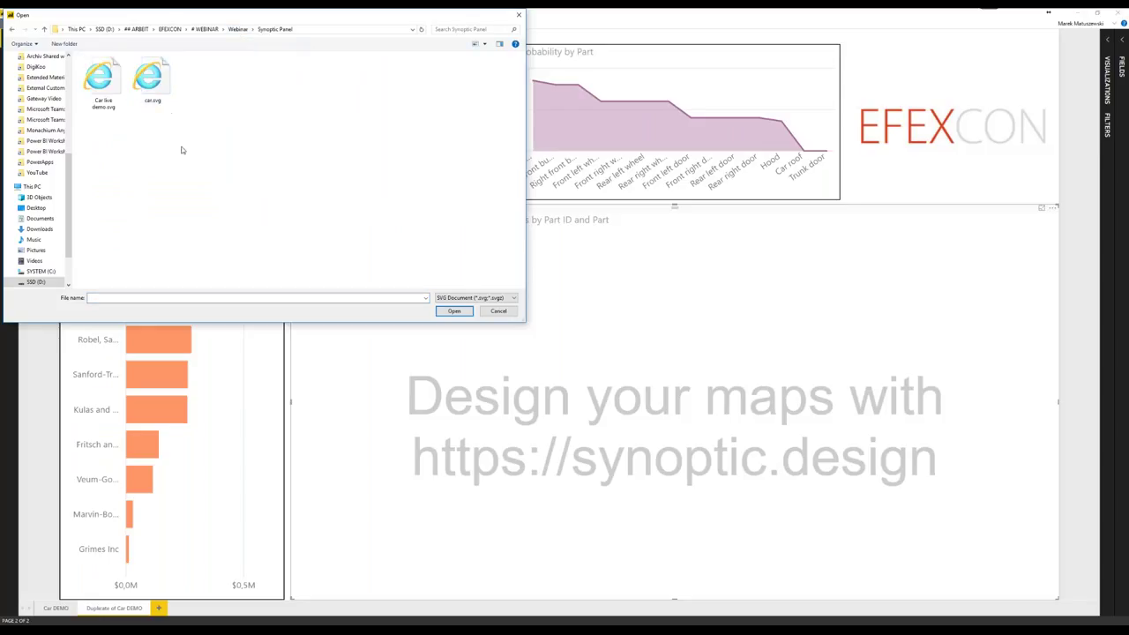
left_click(102, 81)
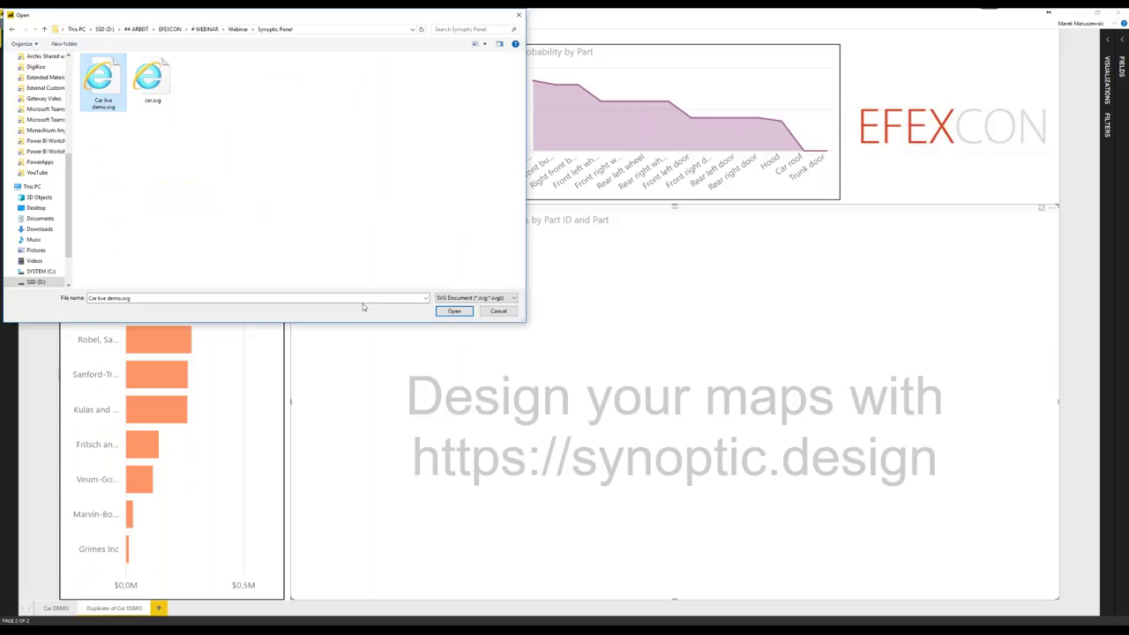
left_click(454, 311)
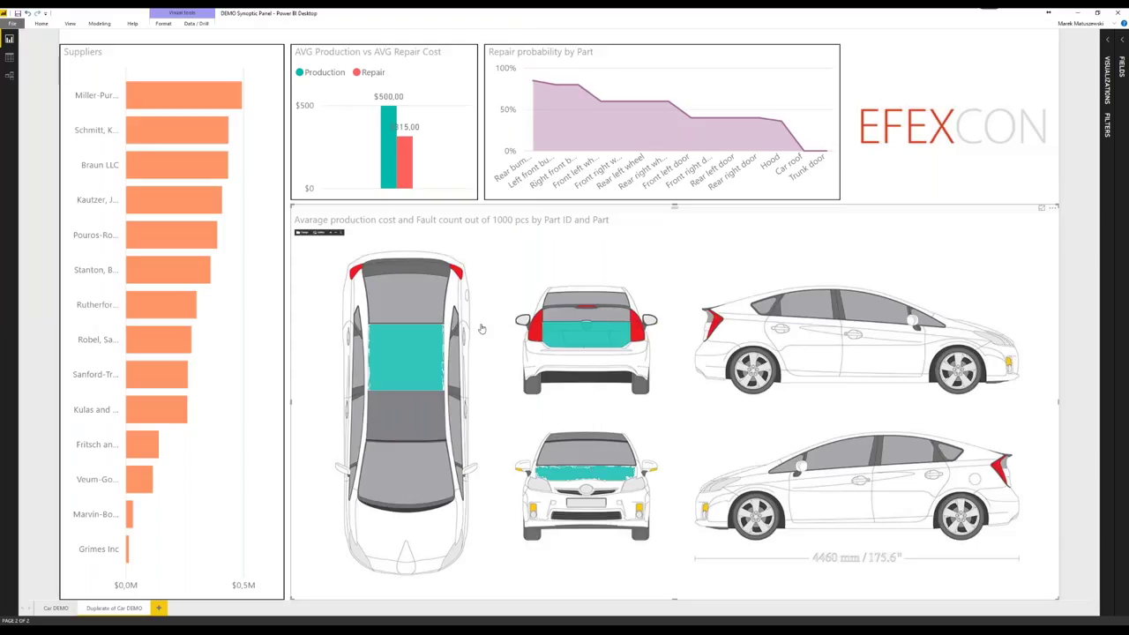
Test cross-highlighting by selecting and deselecting the trunk and roof areas on the car map.
left_click(581, 339)
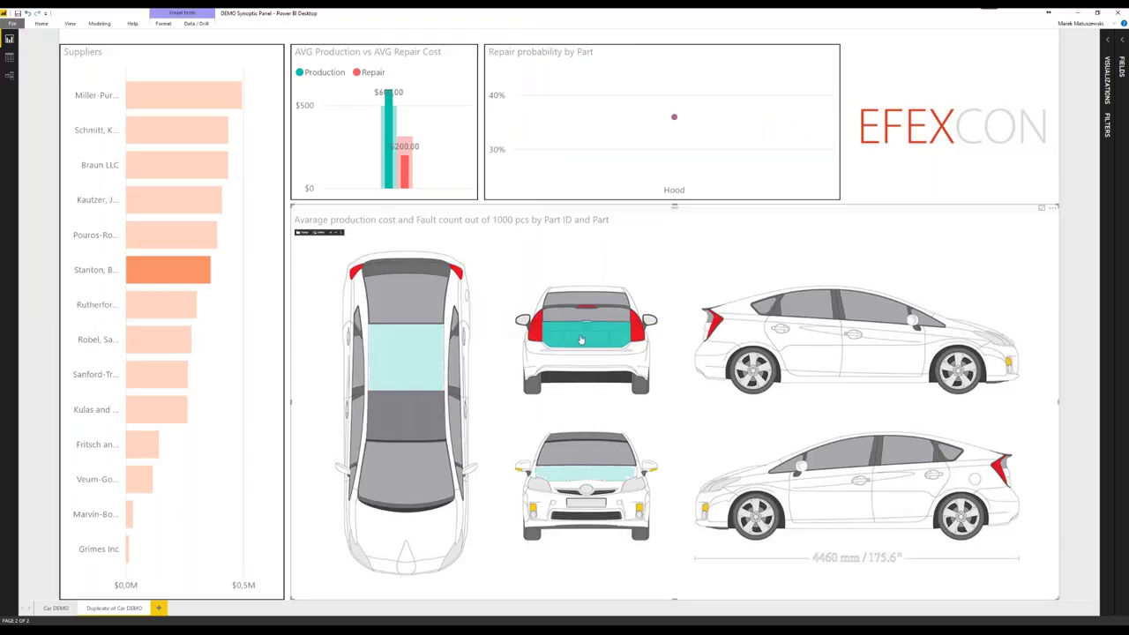
left_click(581, 339)
left_click(582, 342)
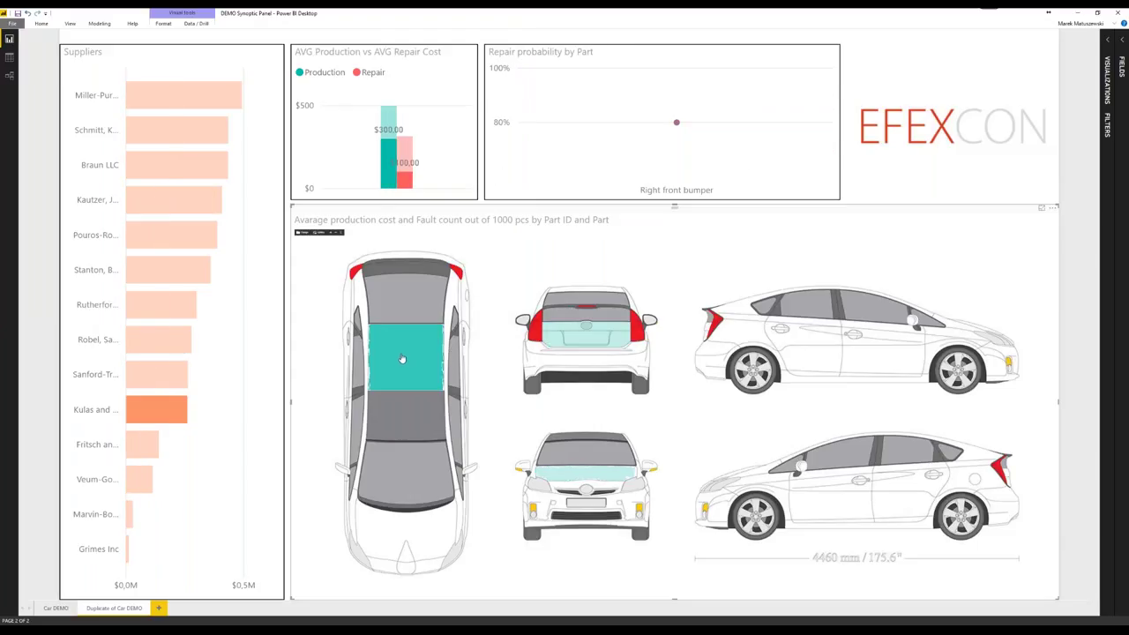
left_click(583, 344)
left_click(583, 344)
left_click(583, 344)
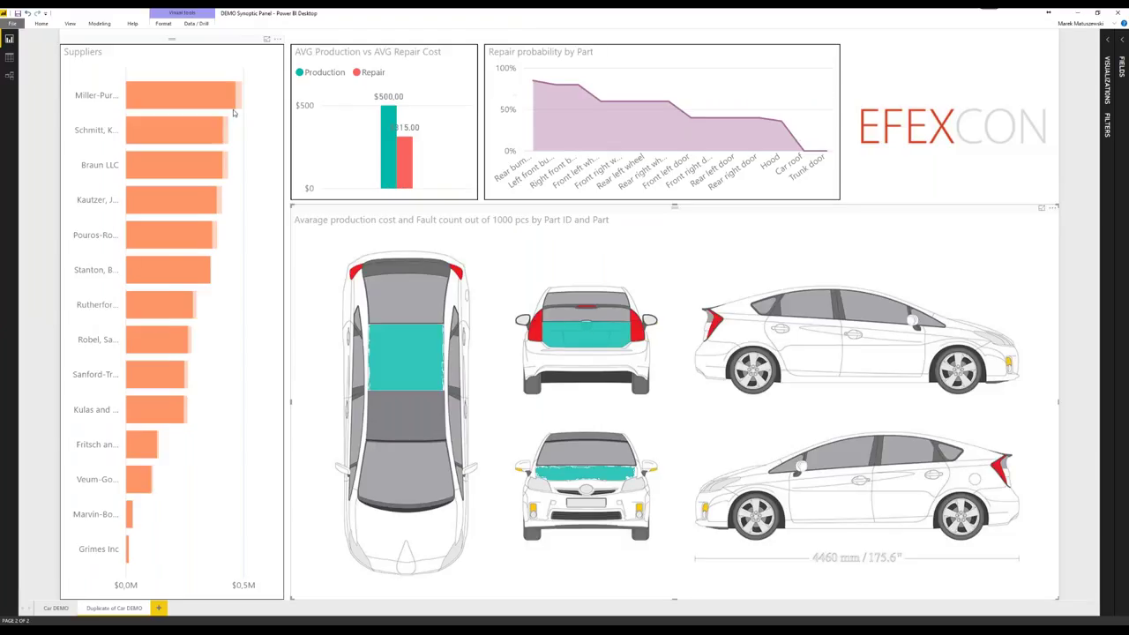
Edit the car map's interactions so it filters the Suppliers and average cost charts, and test them with the roof area.
left_click(162, 24)
left_click(17, 44)
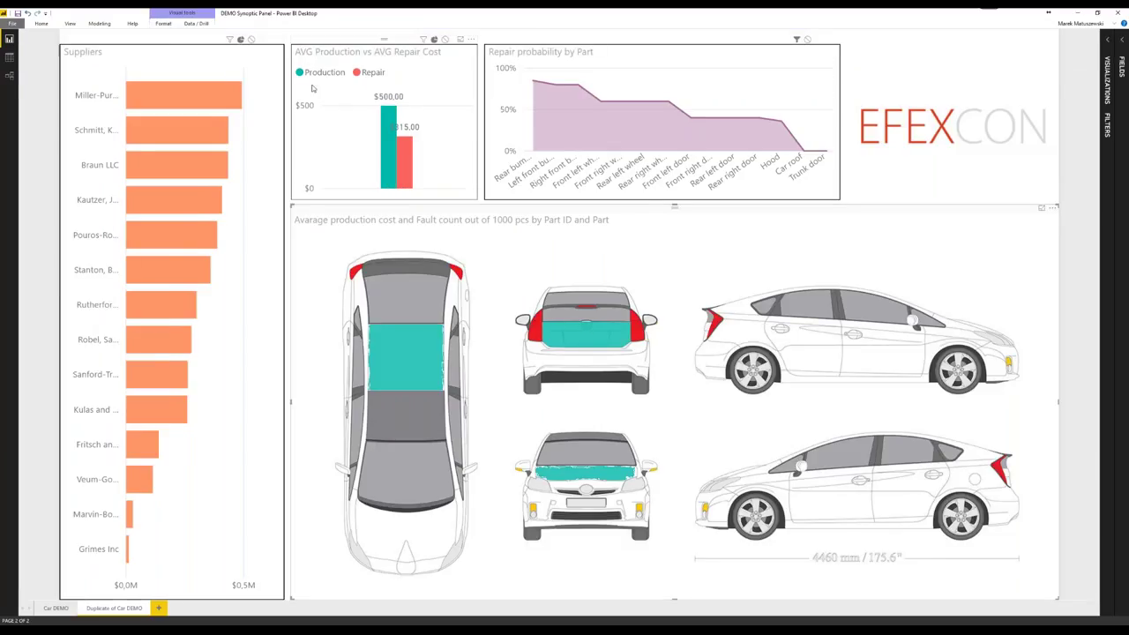
left_click(228, 42)
left_click(420, 349)
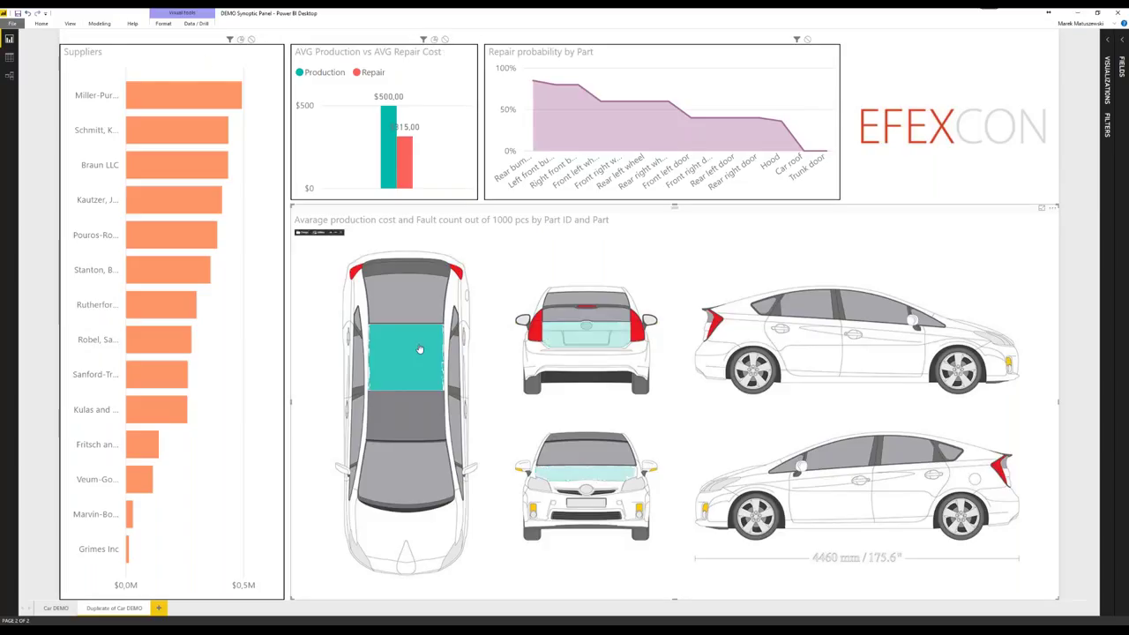
left_click(418, 355)
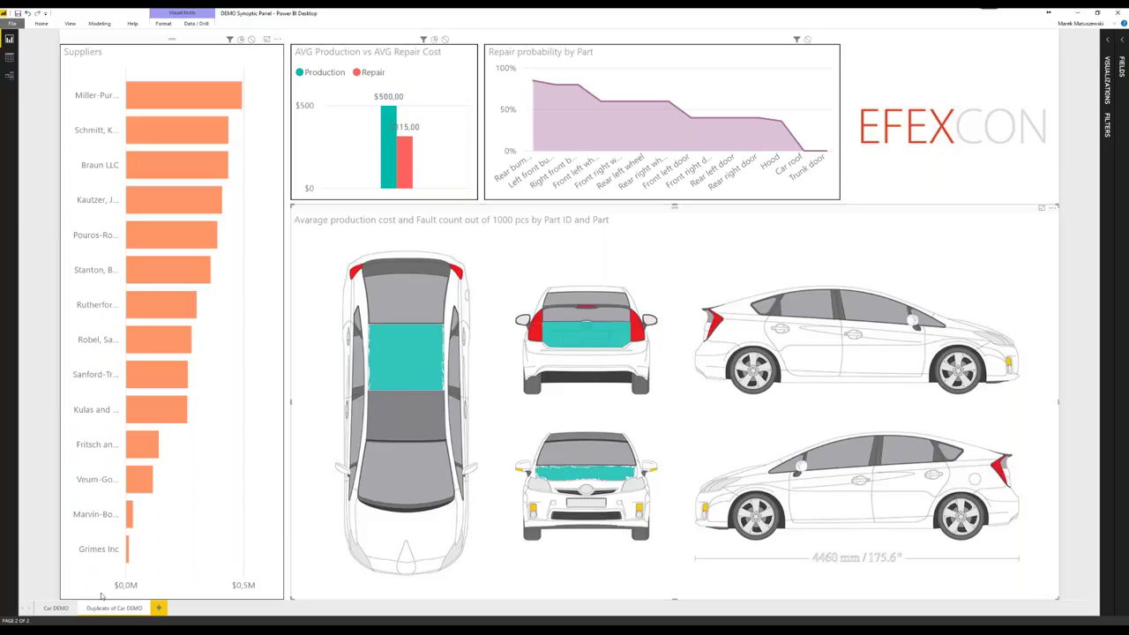
Compare the map with the Car DEMO page and turn on data labels for the map on the duplicate page.
left_click(53, 609)
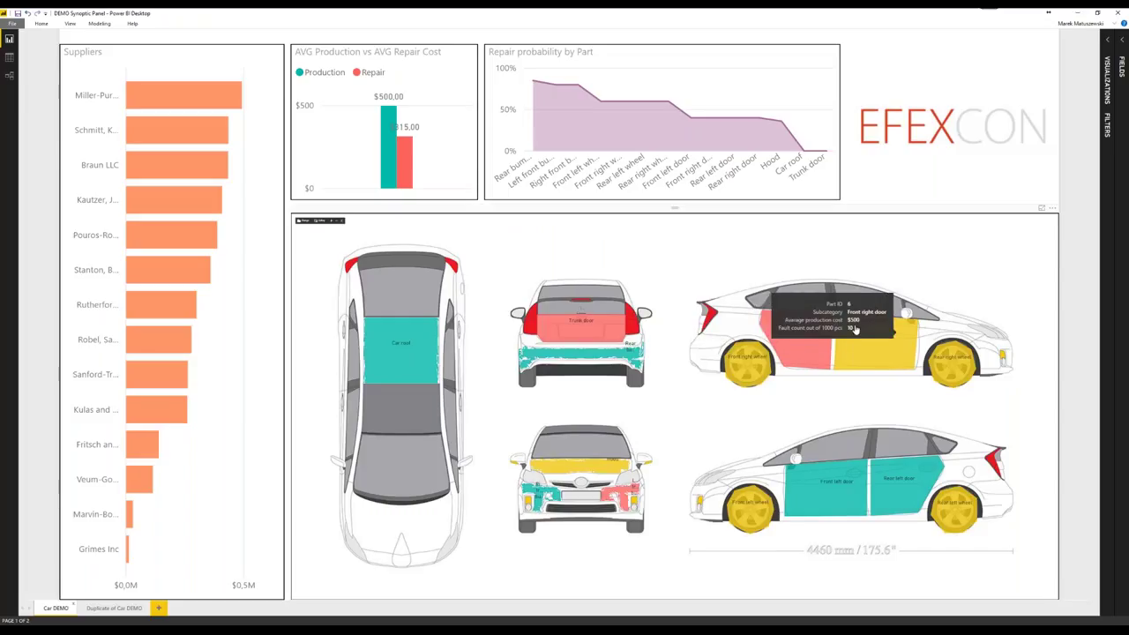
left_click(104, 611)
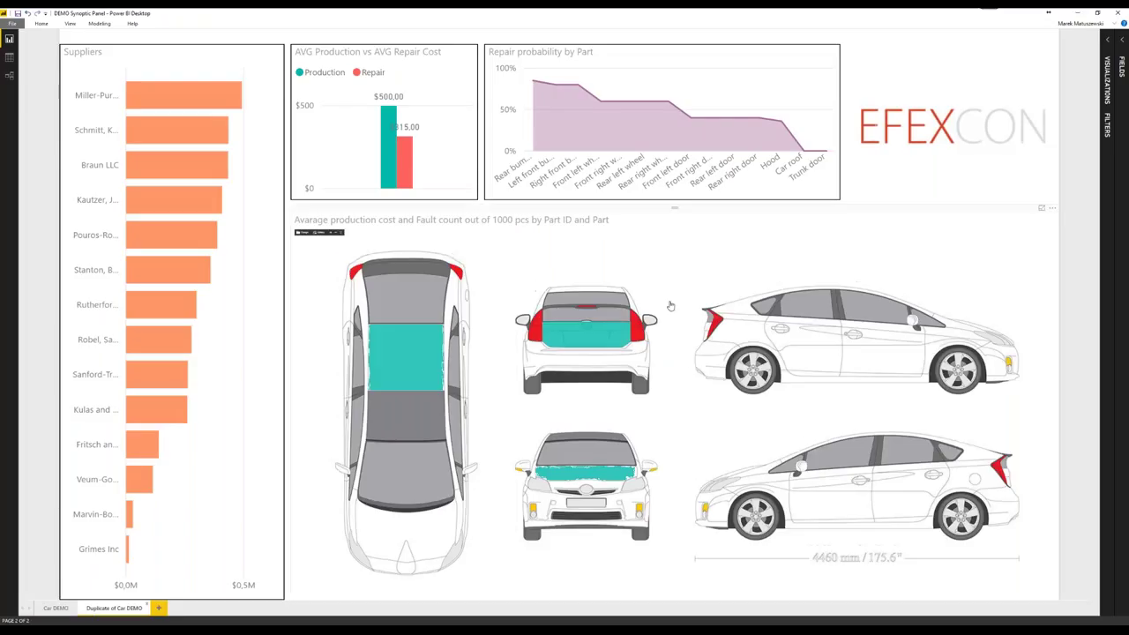
left_click(1109, 70)
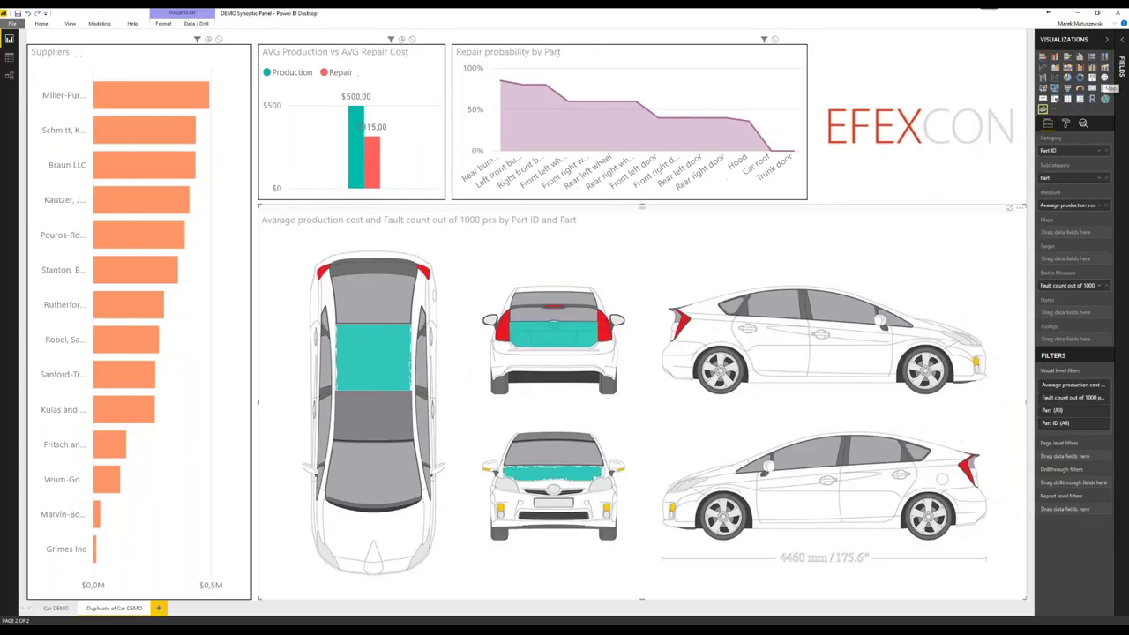
left_click(1066, 125)
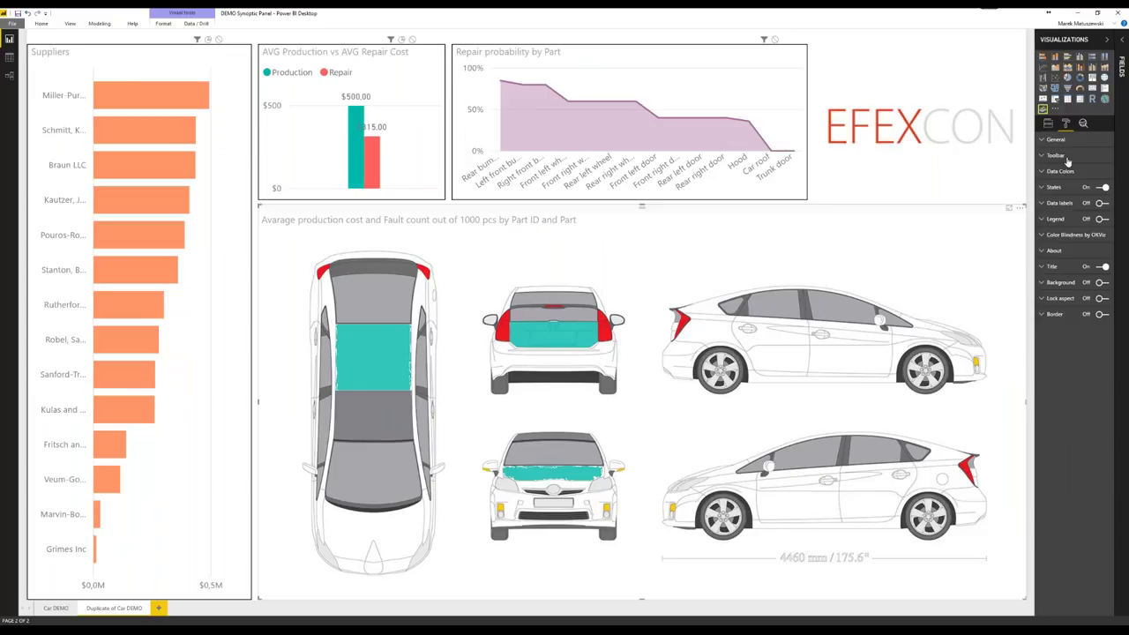
left_click(1087, 204)
left_click(1101, 203)
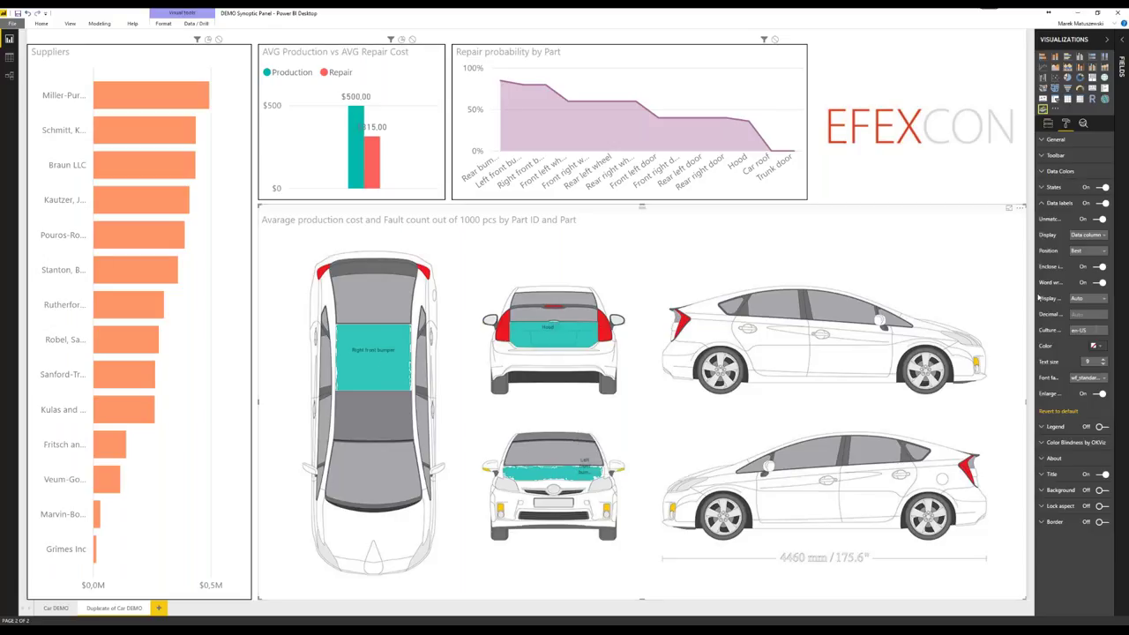
Widen the formatting pane and set the car map's data labels to display Area name.
left_click_drag(1035, 298, 1017, 298)
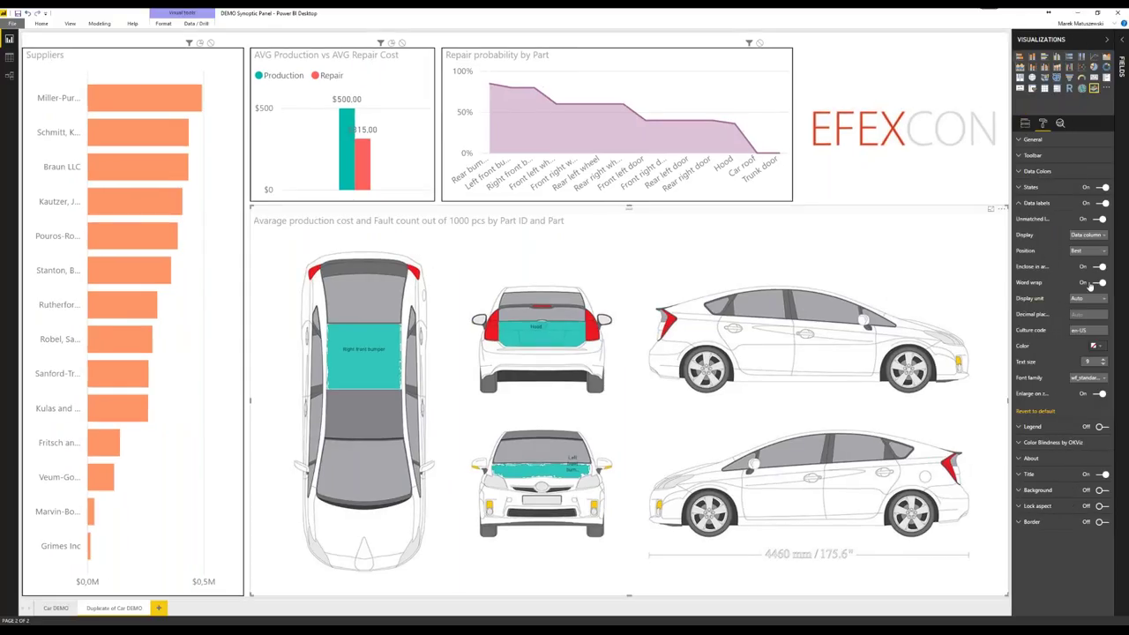
left_click(1097, 236)
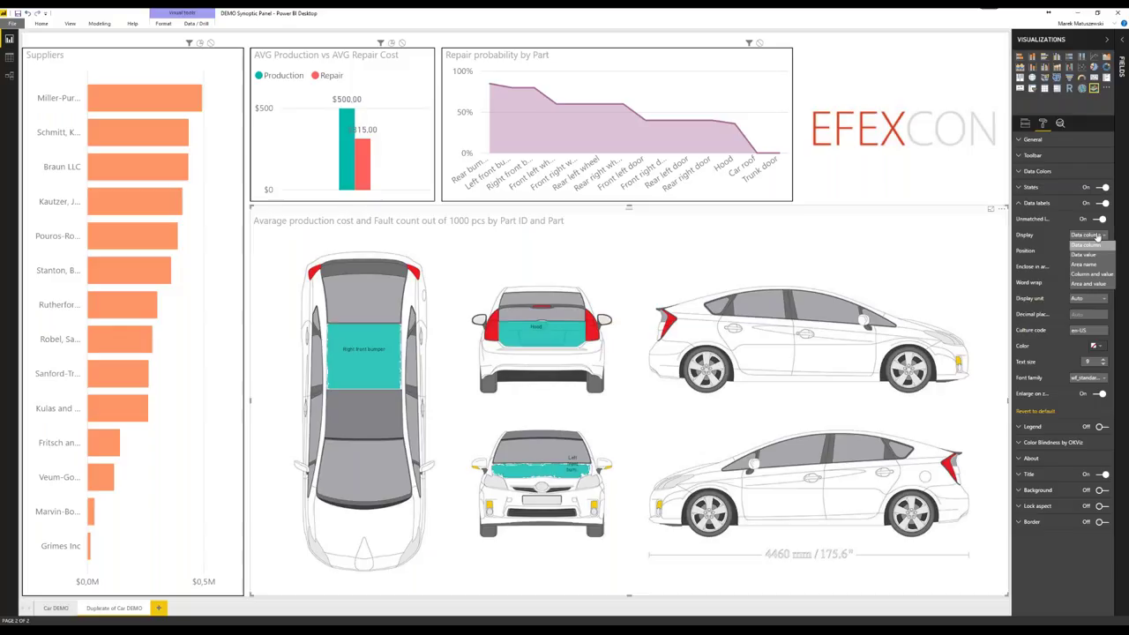
left_click(1102, 266)
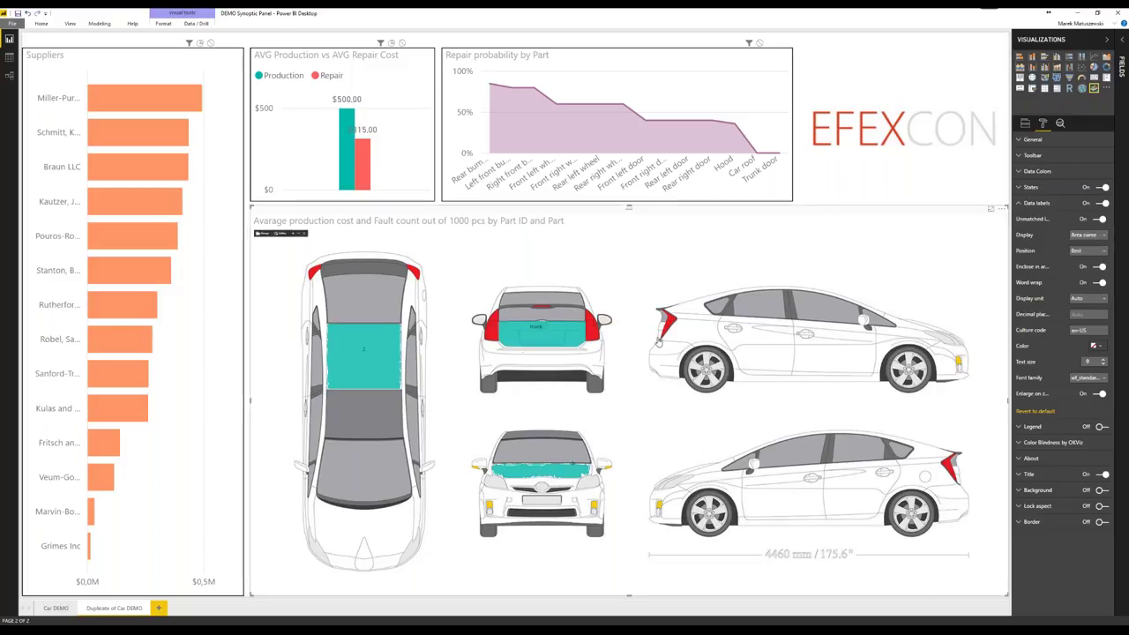
Set the car map's data label text size to 13 and the label color to yellow.
left_click(1103, 360)
left_click(1102, 359)
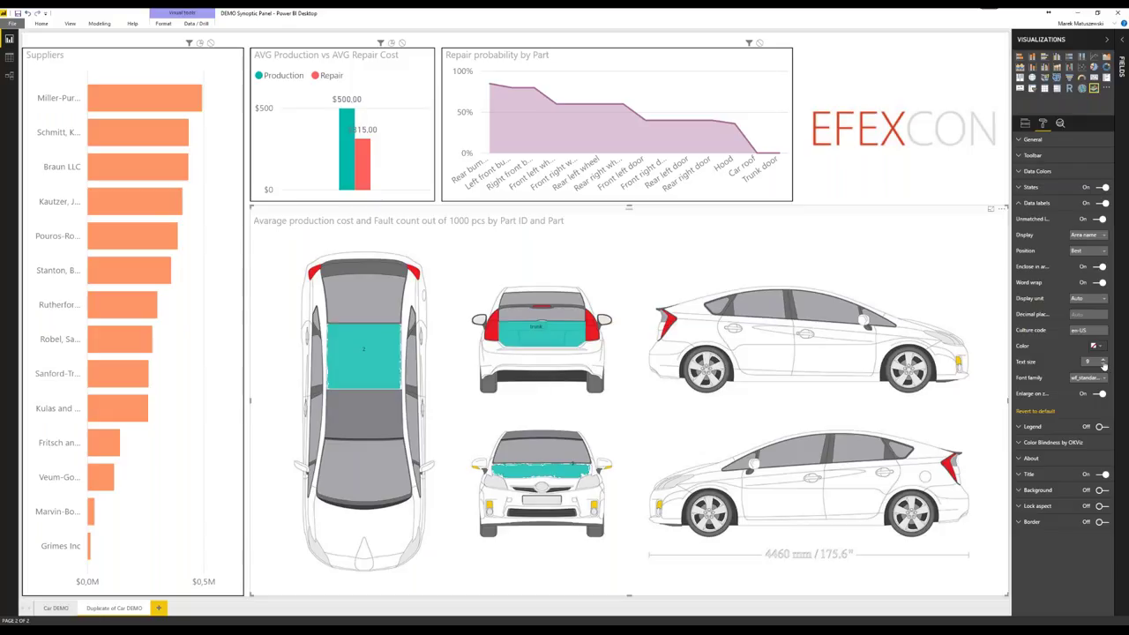
left_click(1102, 366)
left_click(1102, 346)
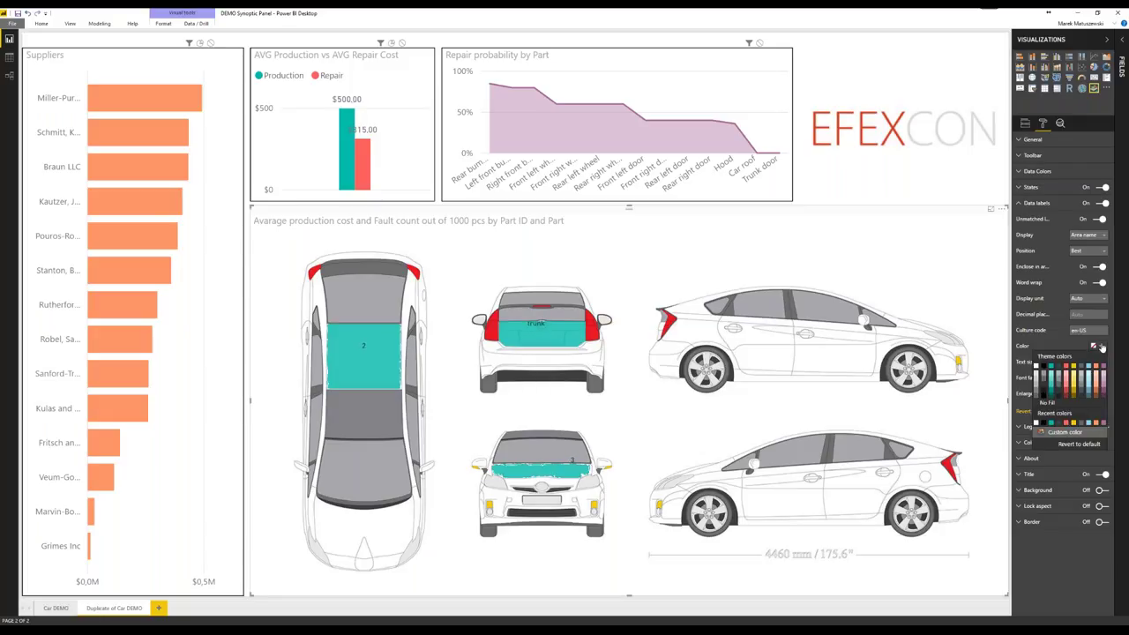
left_click(1087, 363)
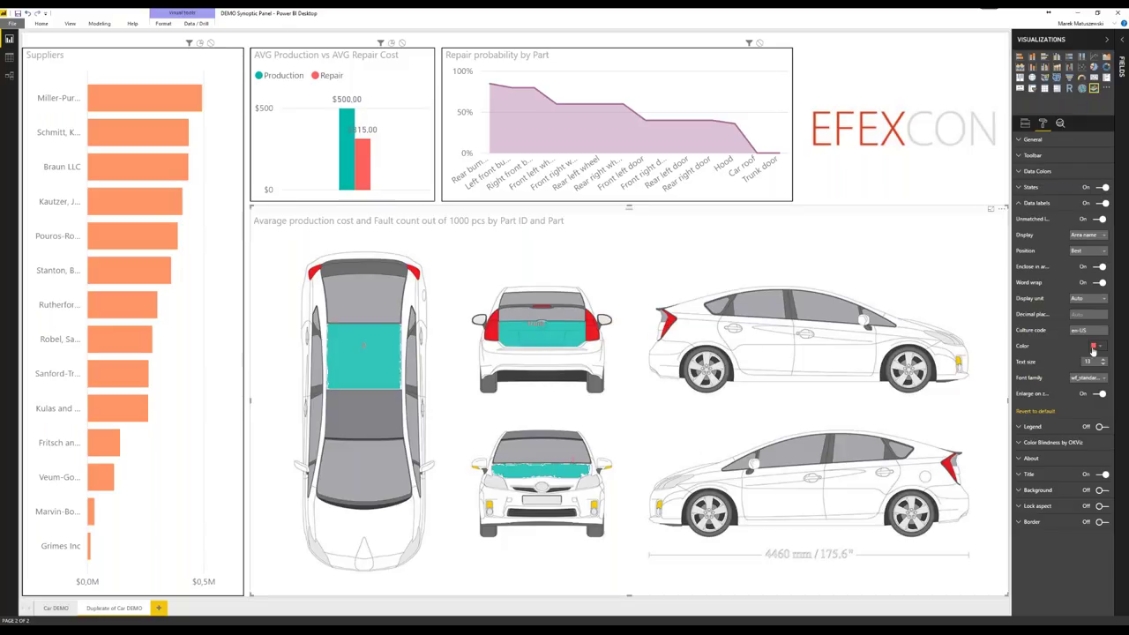
left_click(1093, 348)
left_click(1074, 365)
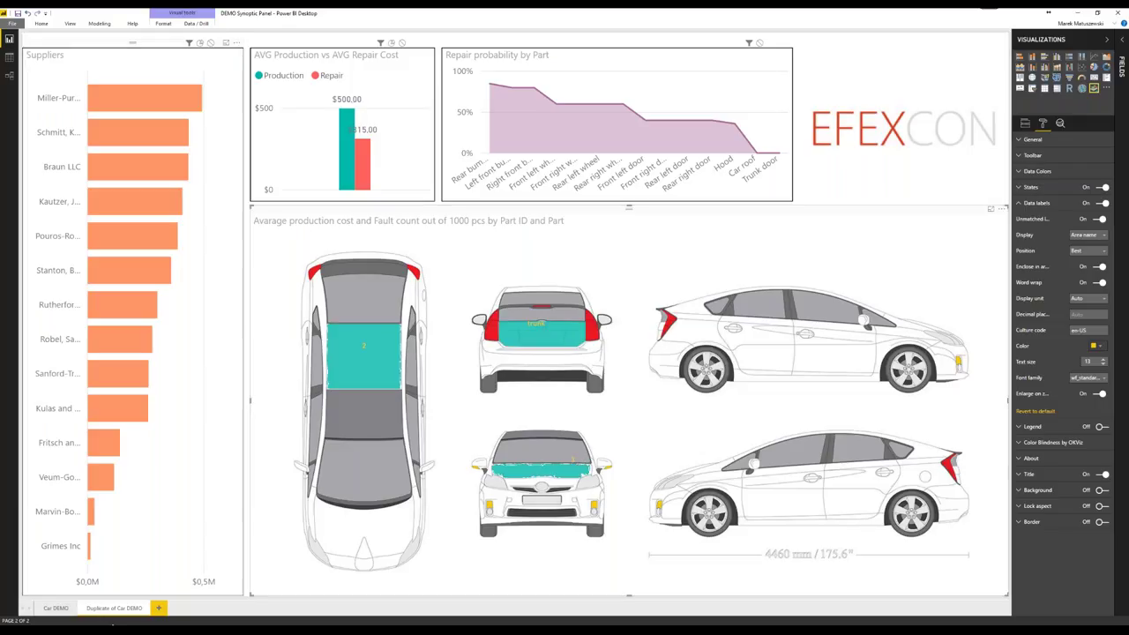
Switch to Synoptic Designer in the browser to check the names given to the car's areas, and return to the report.
mouse_move(238, 630)
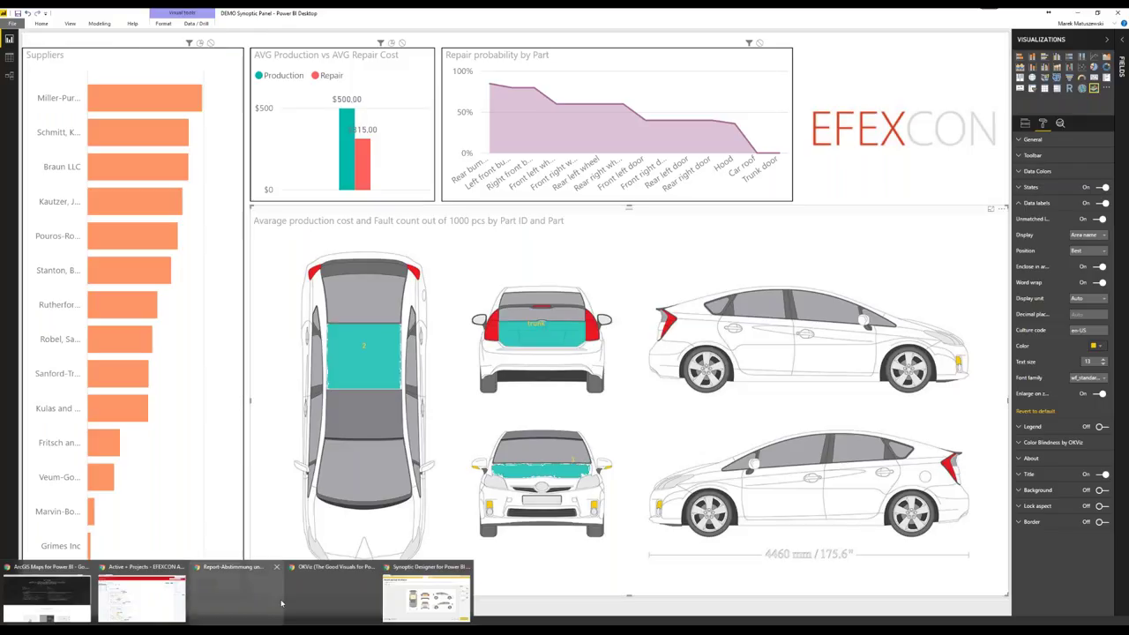
left_click(425, 599)
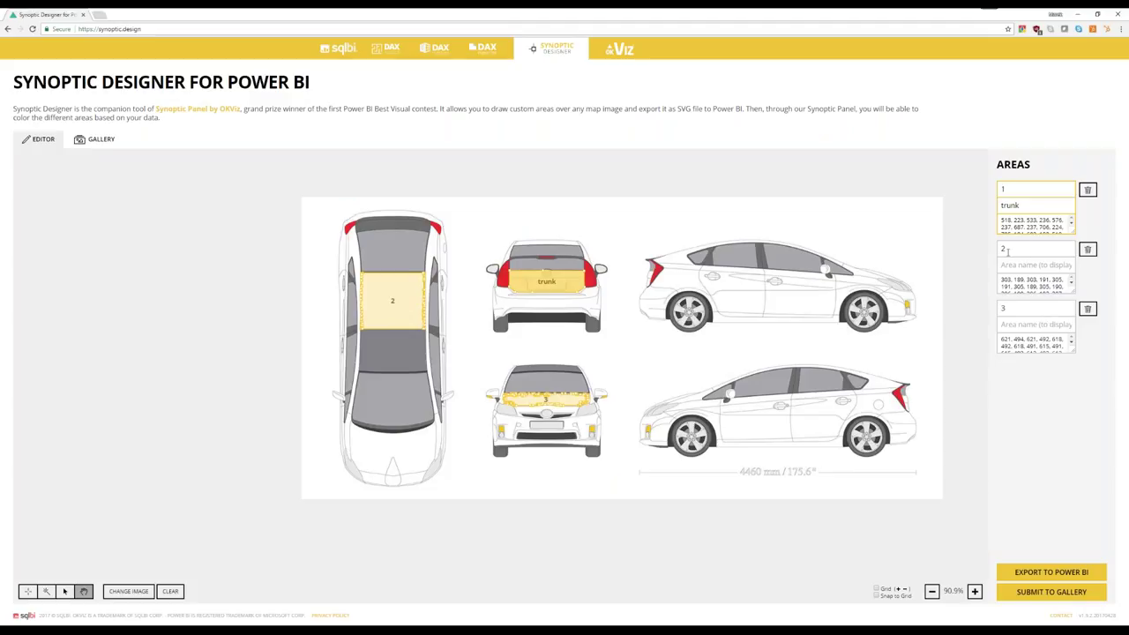
left_click(1078, 14)
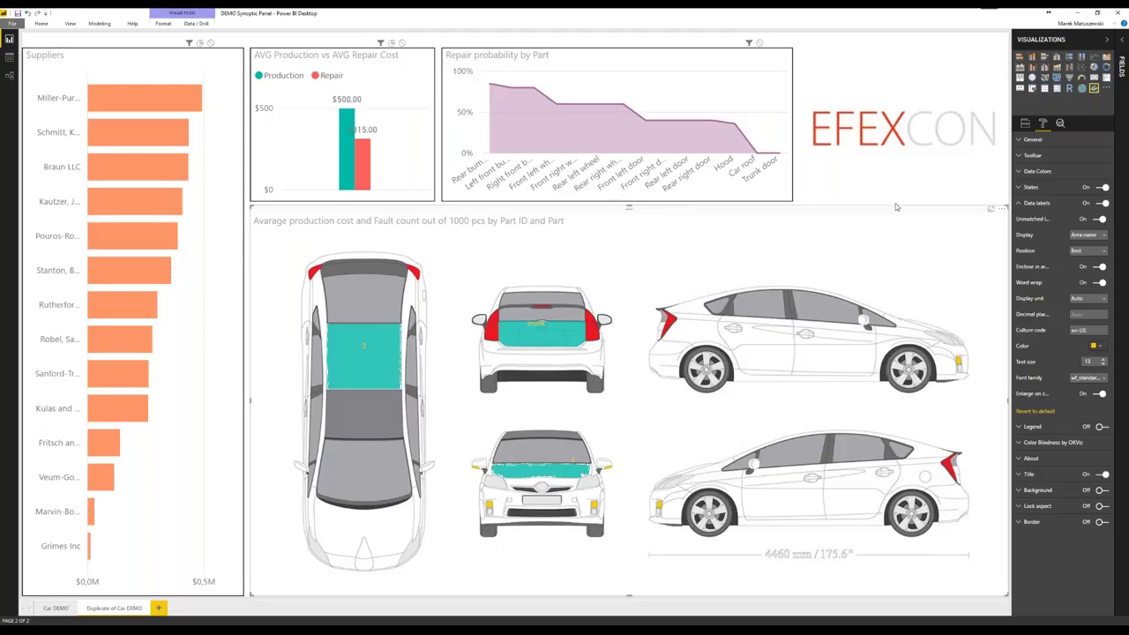
Try Column and value for the car map's data labels, and set the label display to Data column.
left_click(1100, 237)
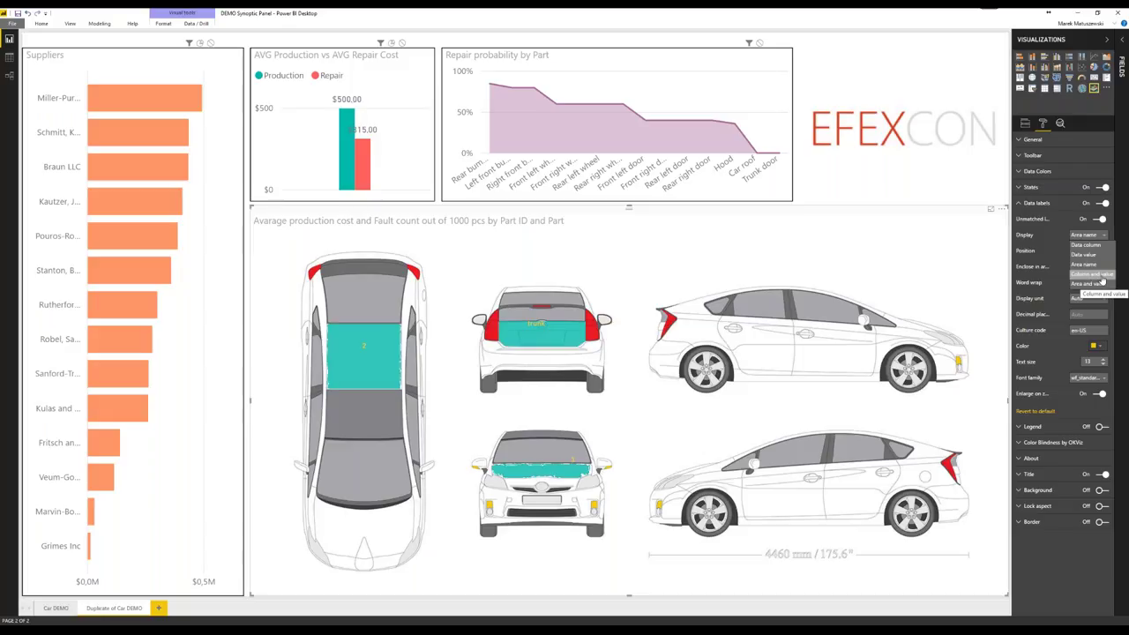
left_click(1101, 278)
left_click(1087, 235)
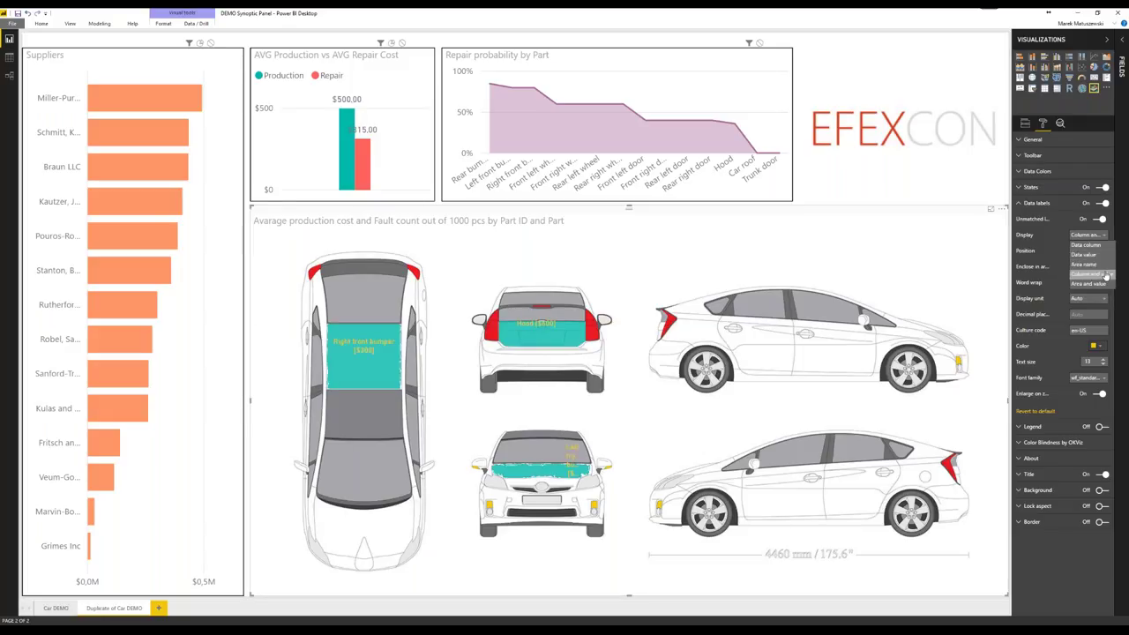
left_click(1102, 245)
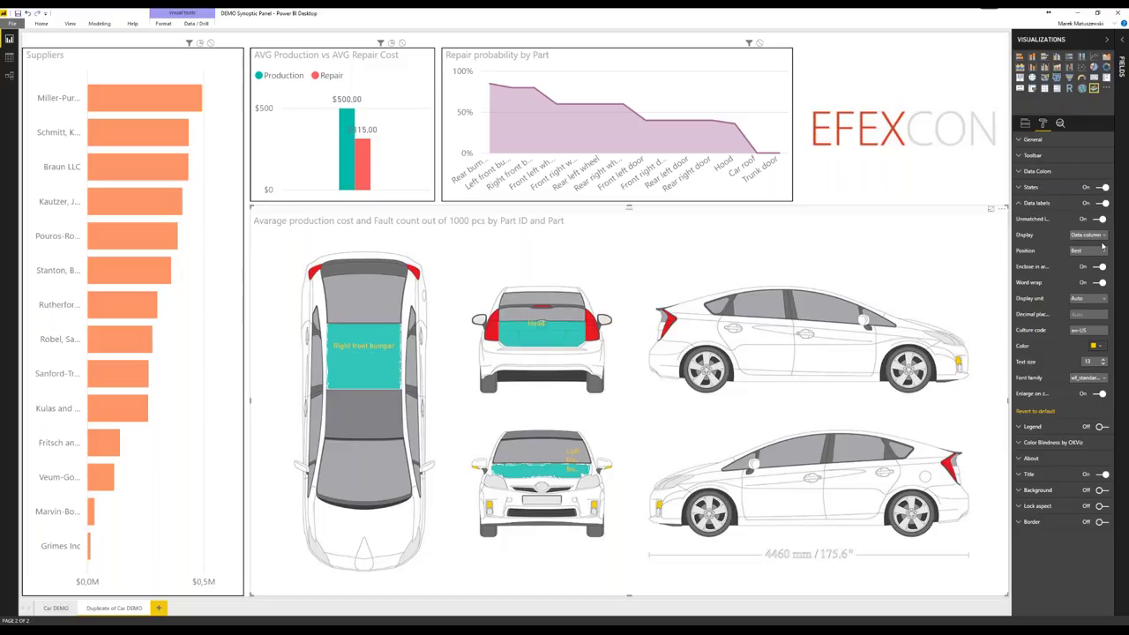
mouse_move(367, 352)
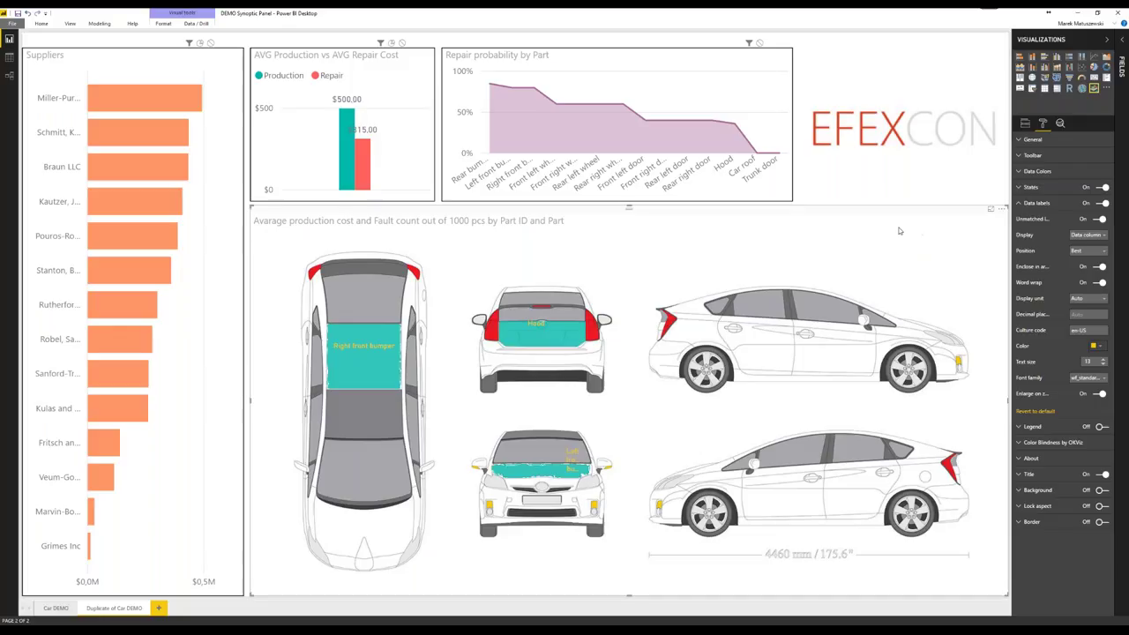
Review the car map's assigned fields, including its States Measure, and inspect the tooltips of its colored areas.
left_click(830, 200)
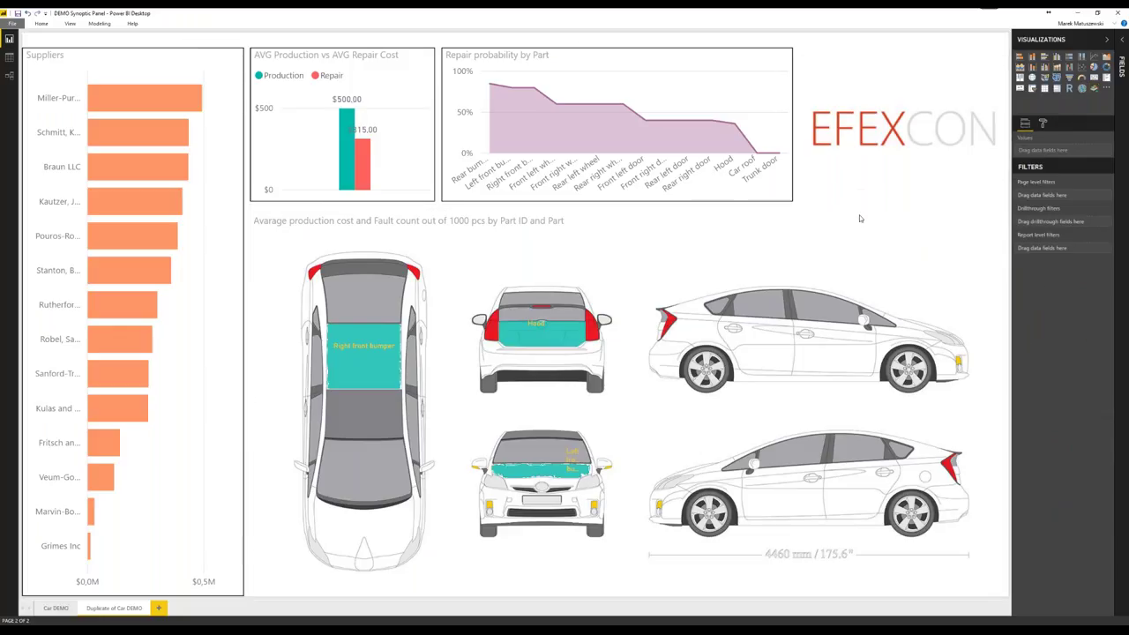
left_click(862, 222)
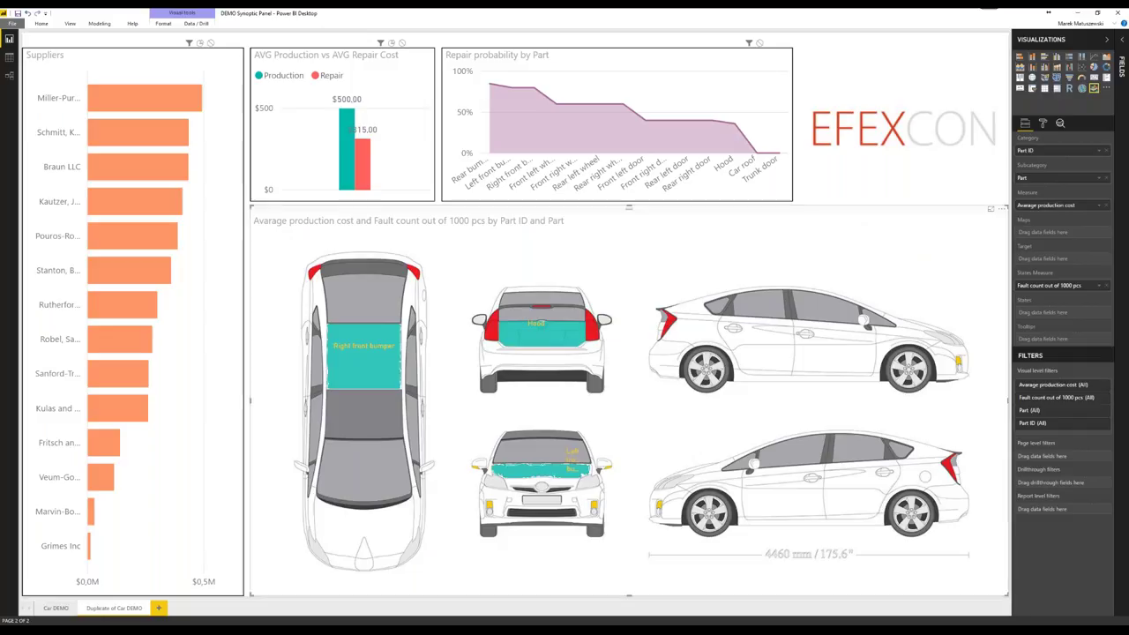
left_click(1043, 123)
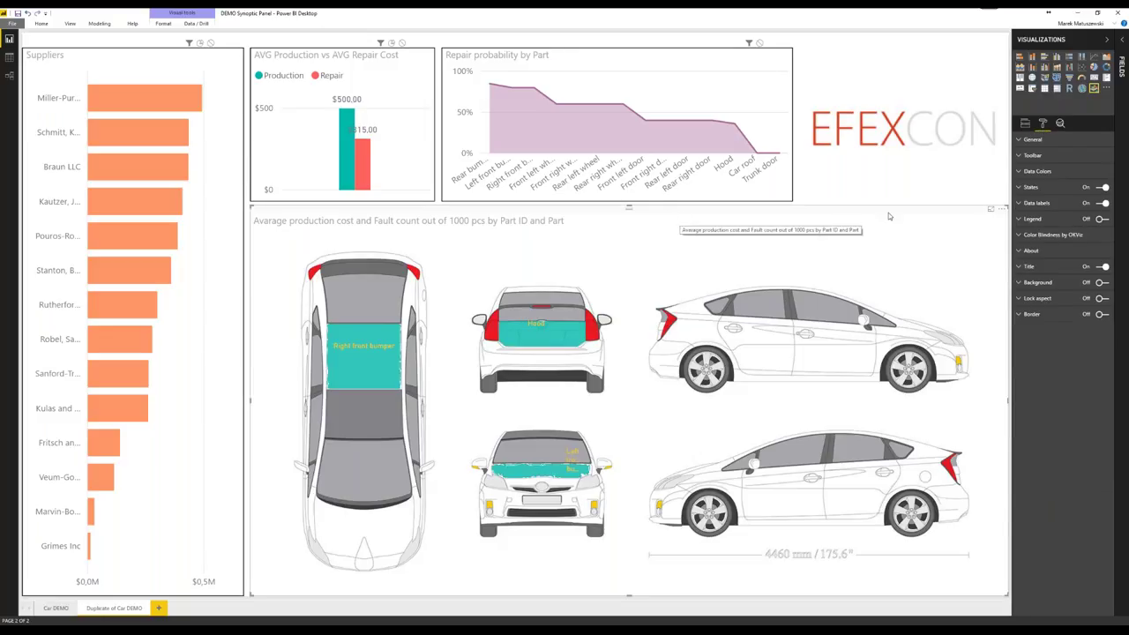
left_click(1026, 124)
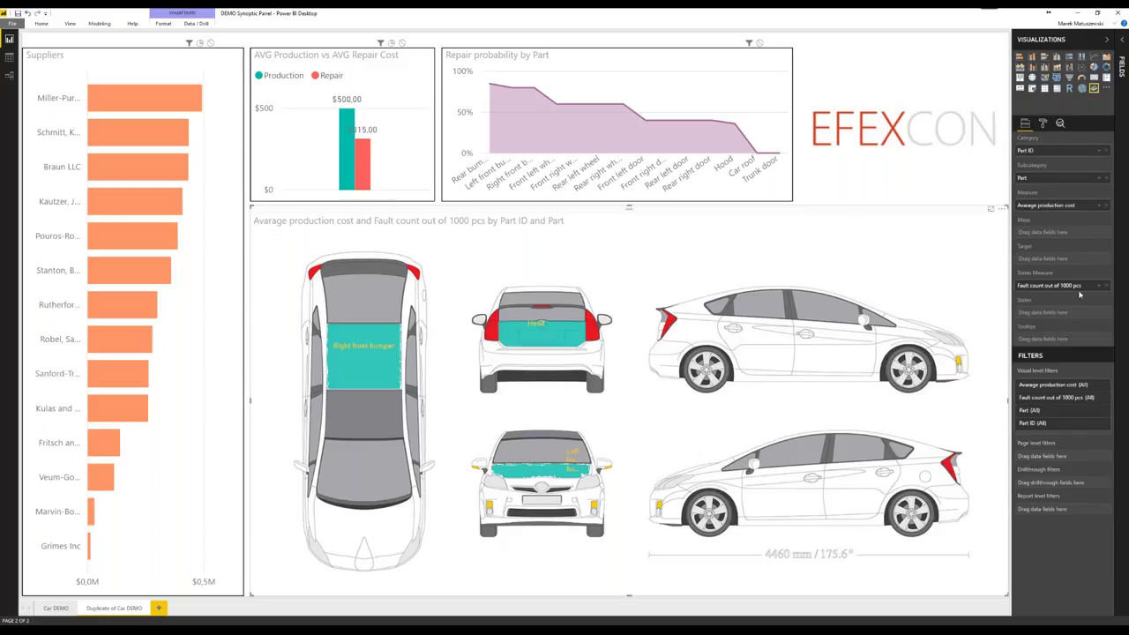
mouse_move(549, 338)
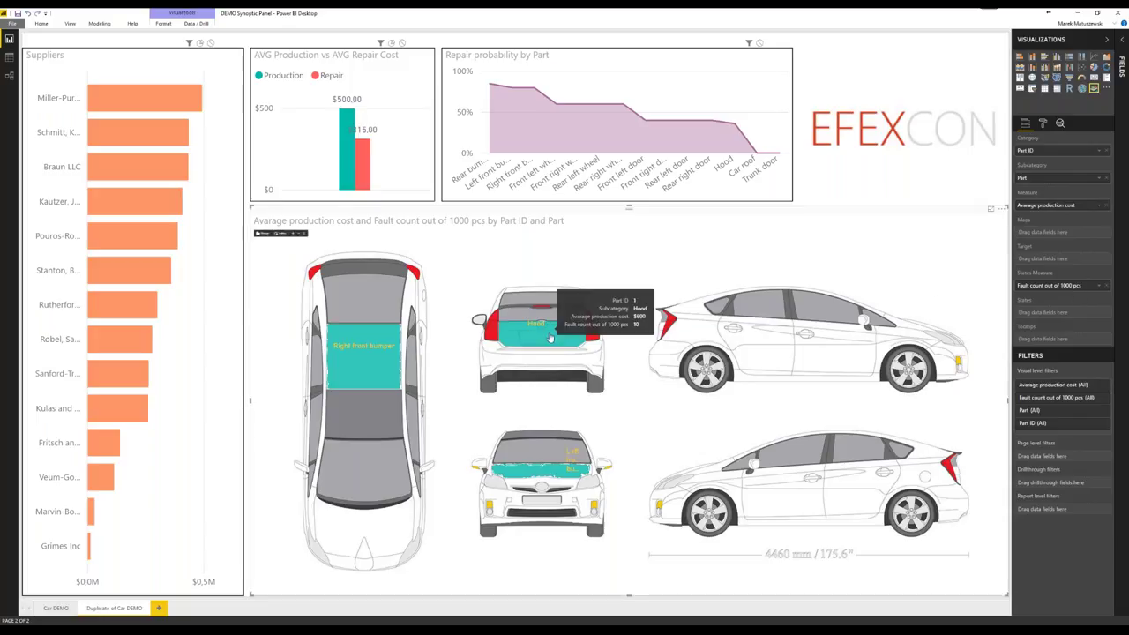
mouse_move(551, 470)
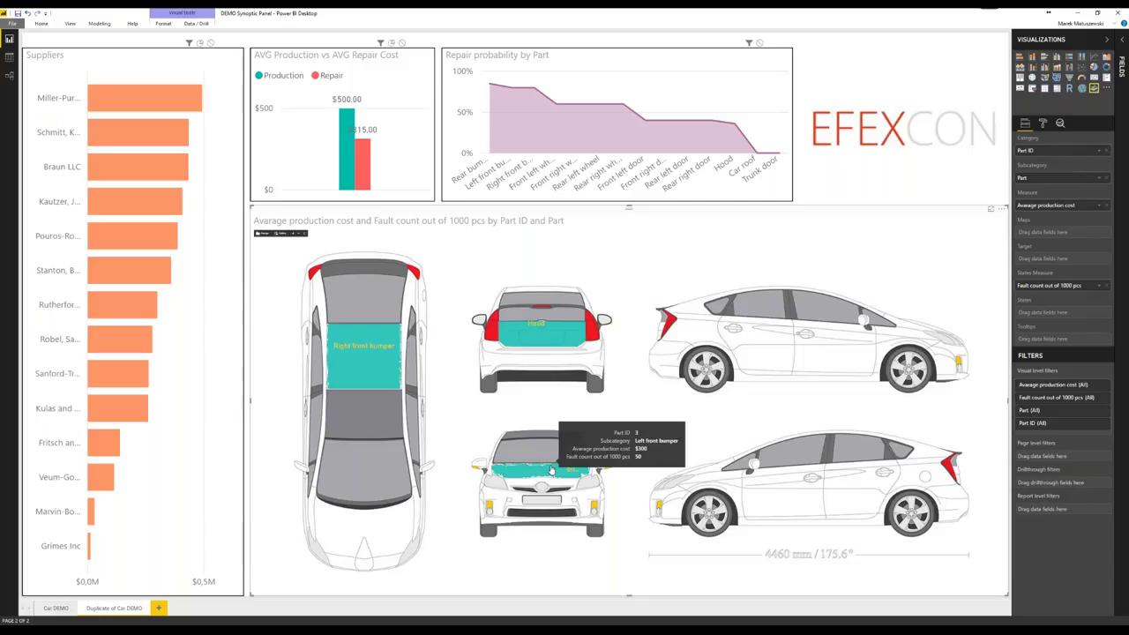
mouse_move(381, 353)
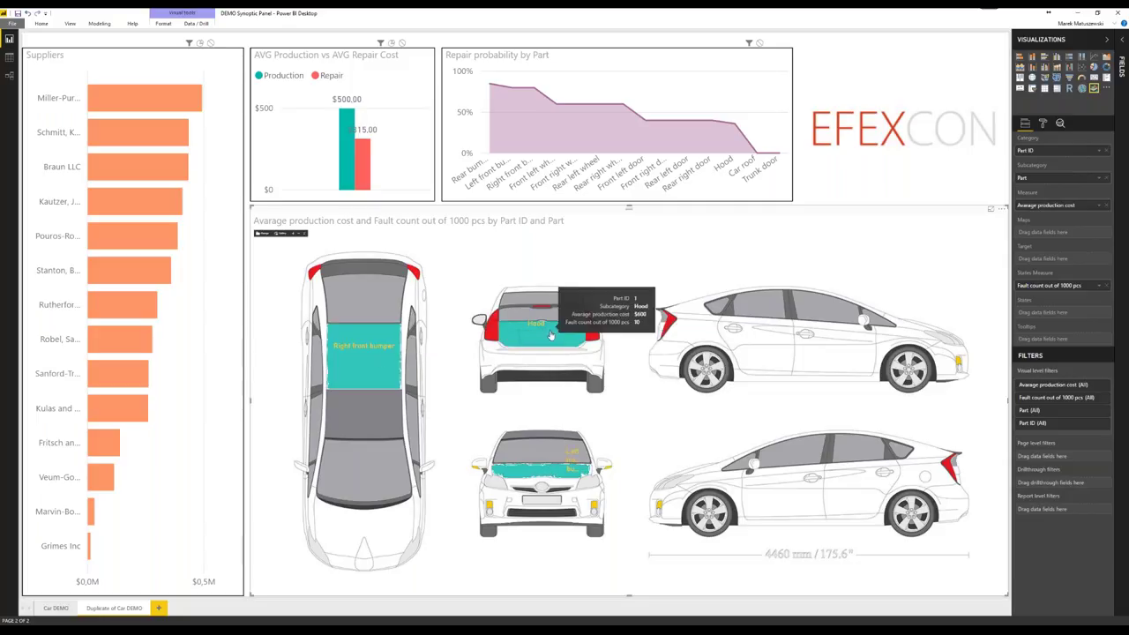
Open the States formatting of the car map on the duplicate page and view its Comparison options.
left_click(1043, 123)
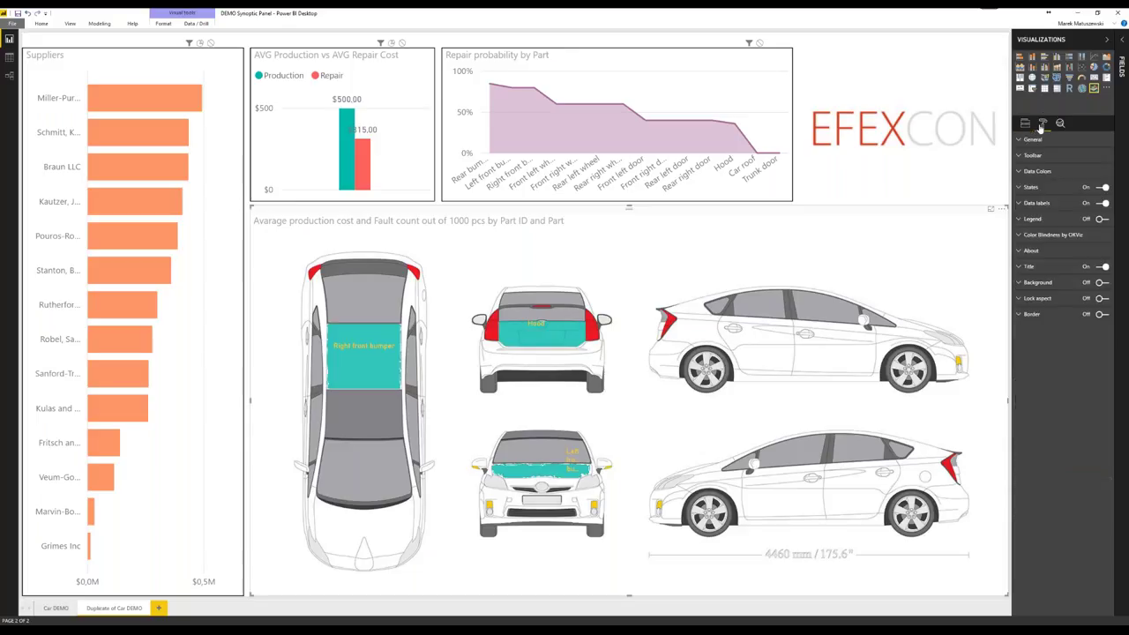
left_click(1030, 187)
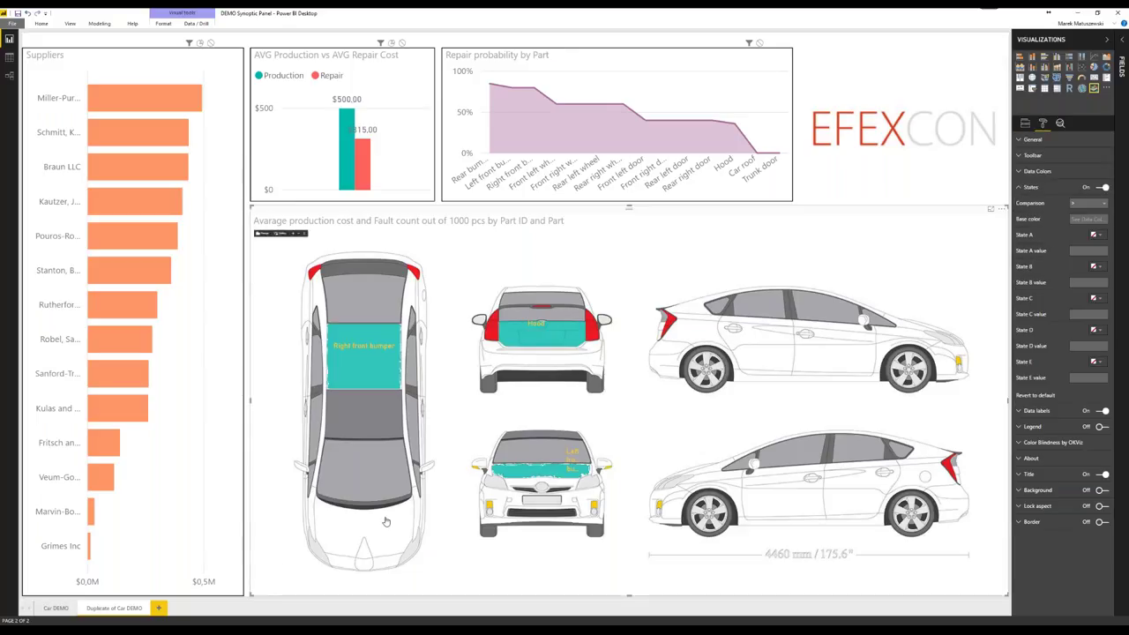
left_click(1089, 208)
left_click(1089, 214)
Examine the comparison operator, state values and State A color in the States formatting of the Car DEMO page's map.
left_click(53, 609)
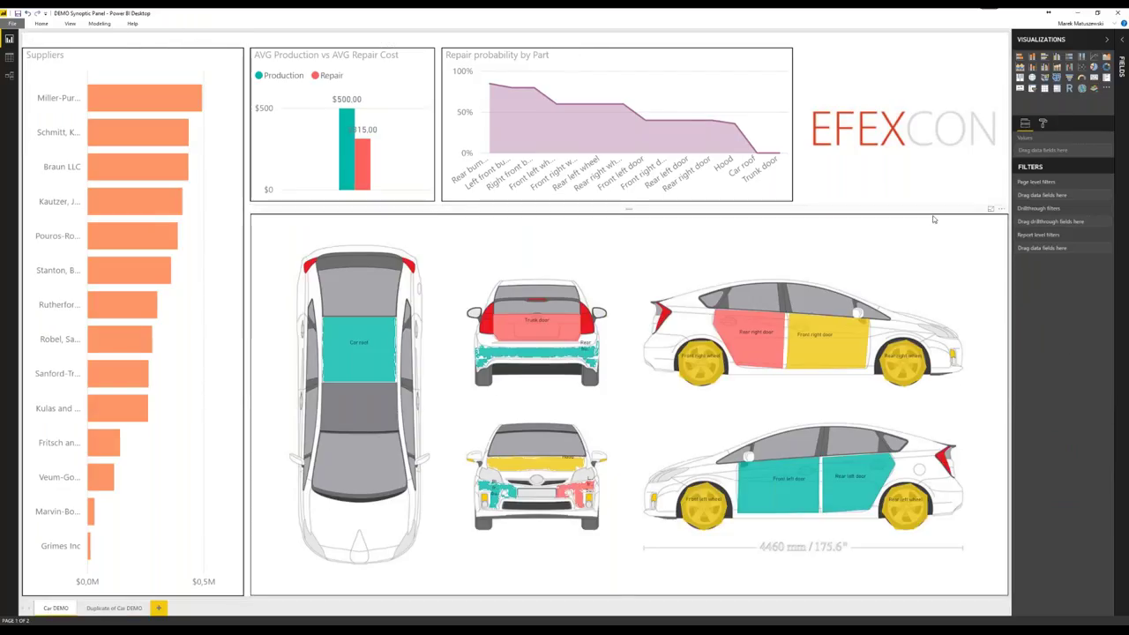
left_click(936, 220)
left_click(1043, 125)
left_click(1043, 187)
left_click(1094, 205)
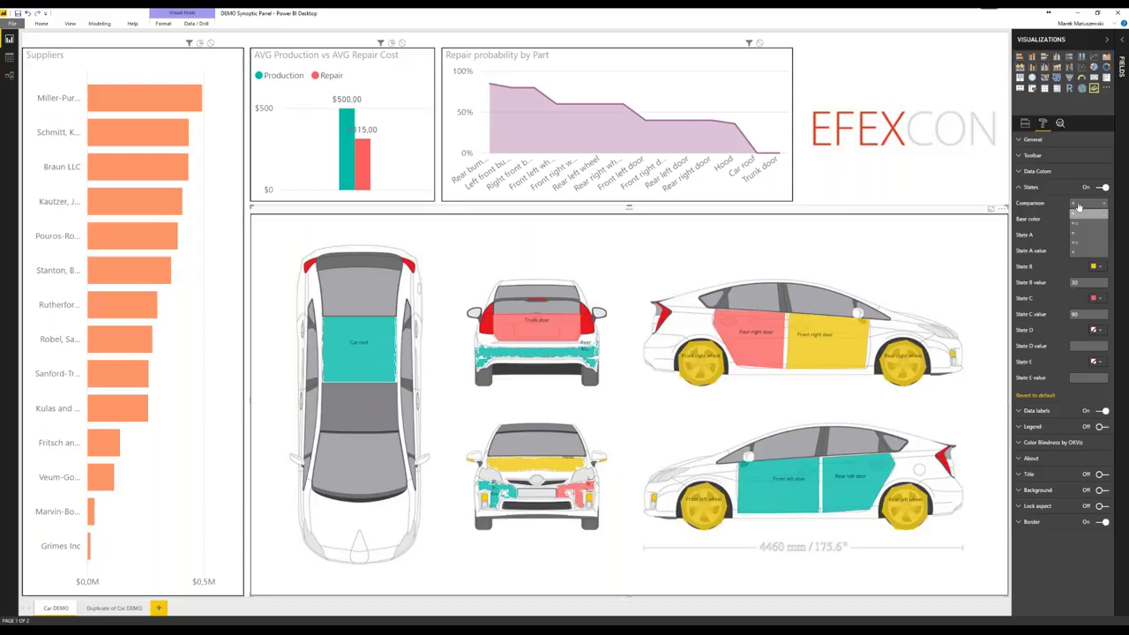
left_click(1037, 213)
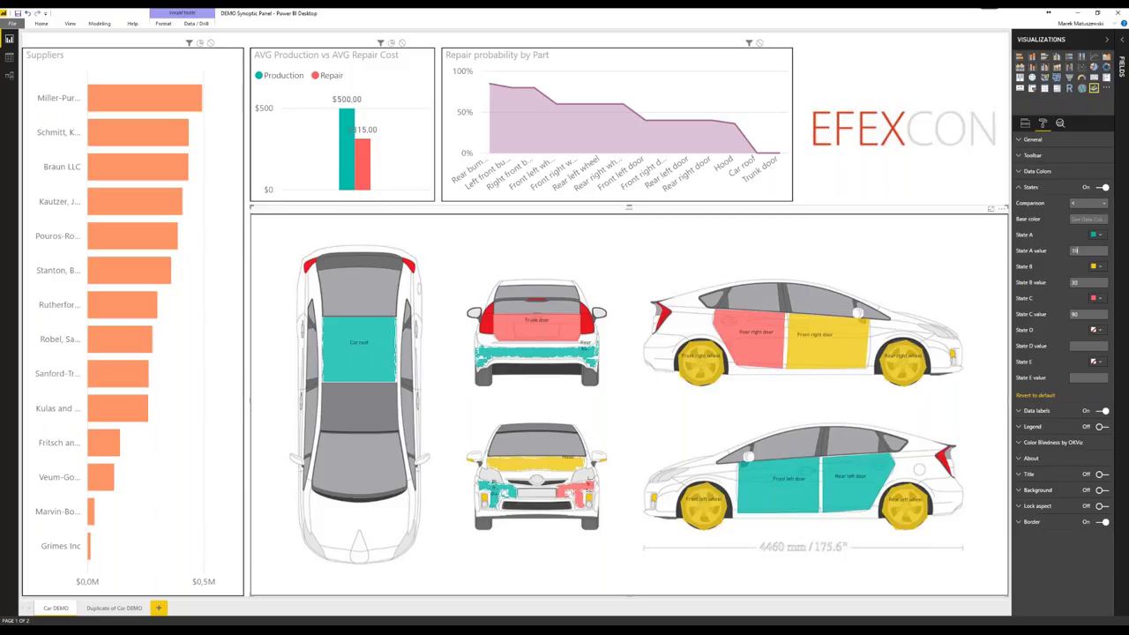
left_click(1099, 234)
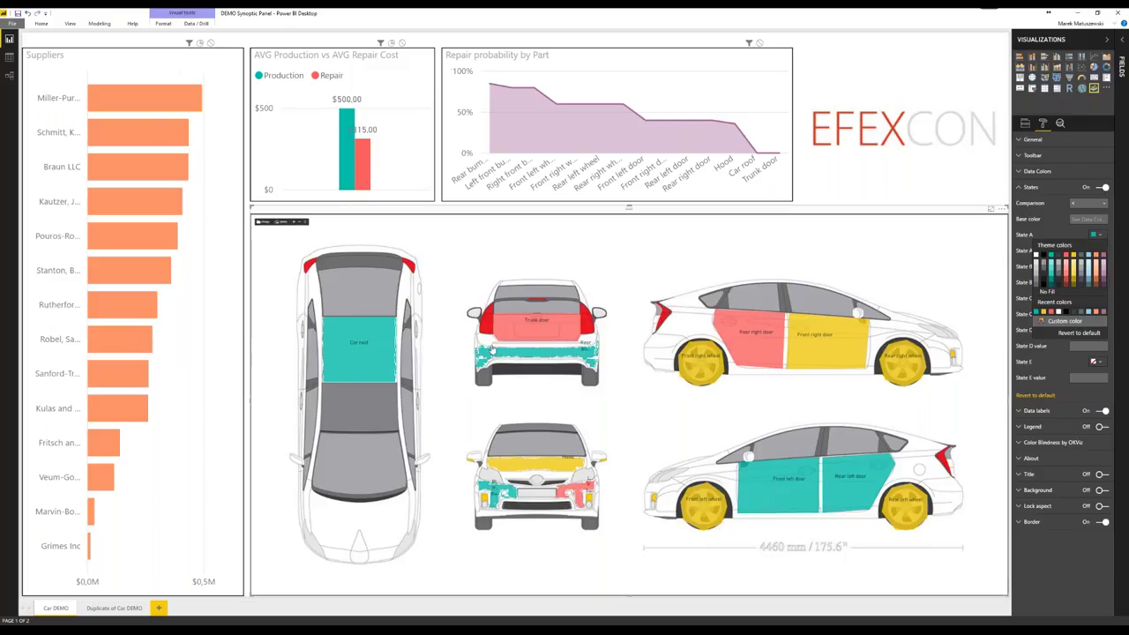
left_click(1096, 241)
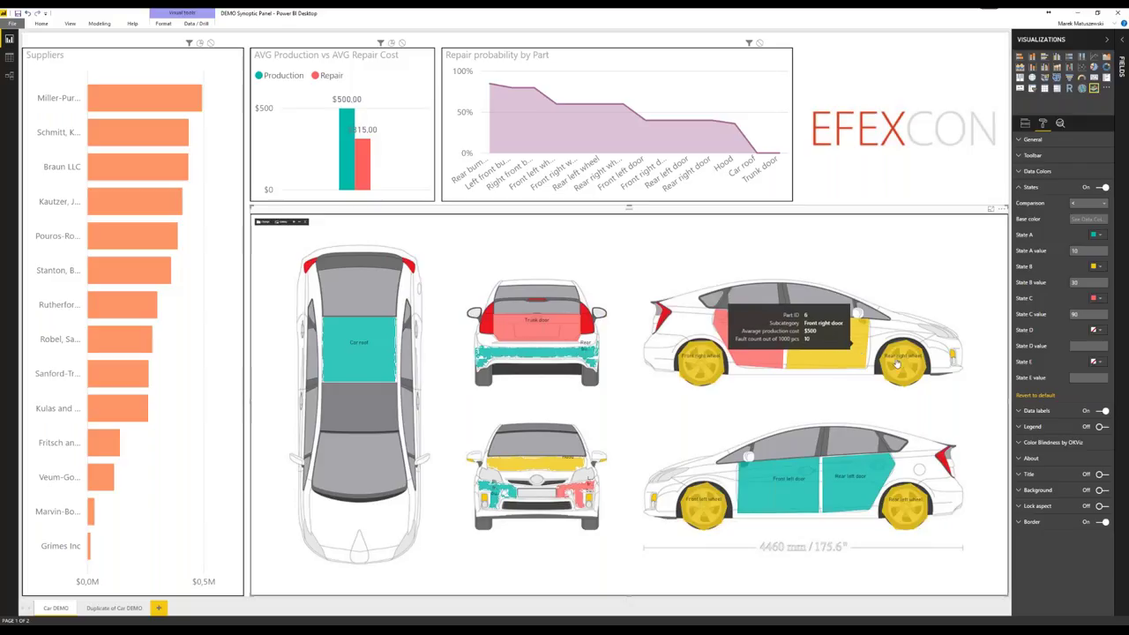
Compare fault counts with the state colors through the tooltips of the wheels, doors and bumper, and deselect the map.
mouse_move(899, 364)
mouse_move(905, 508)
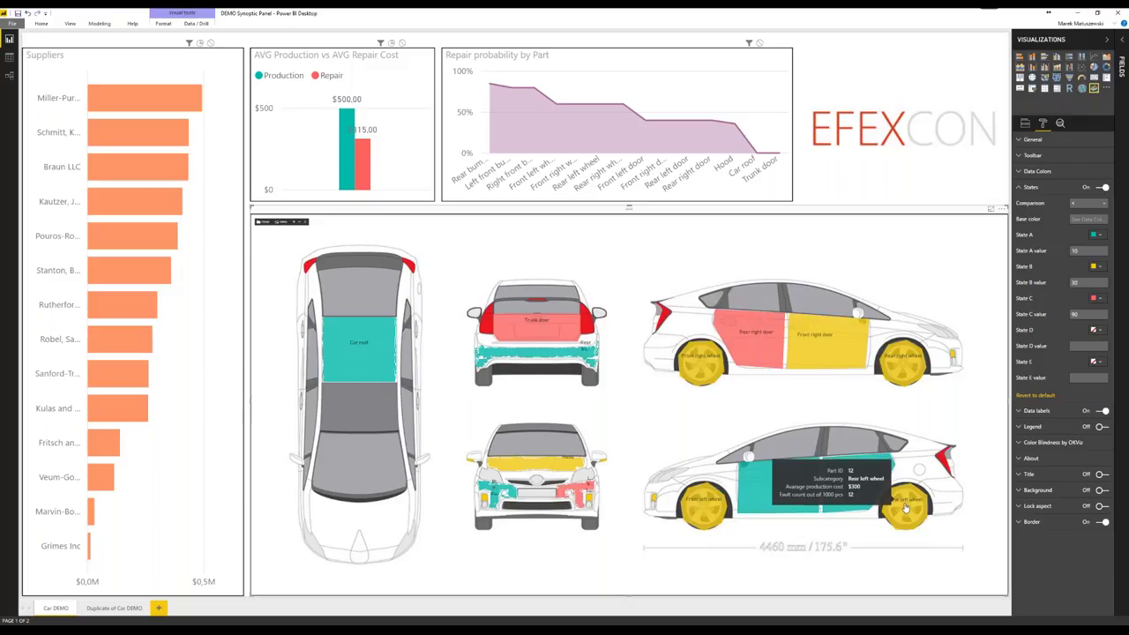
mouse_move(719, 512)
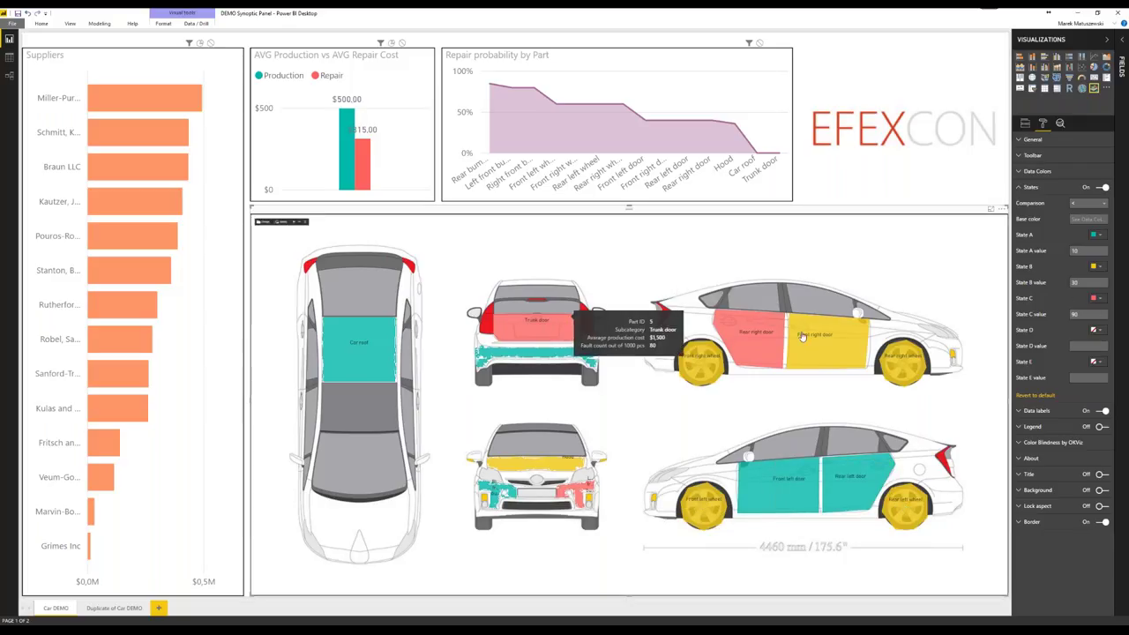
mouse_move(755, 336)
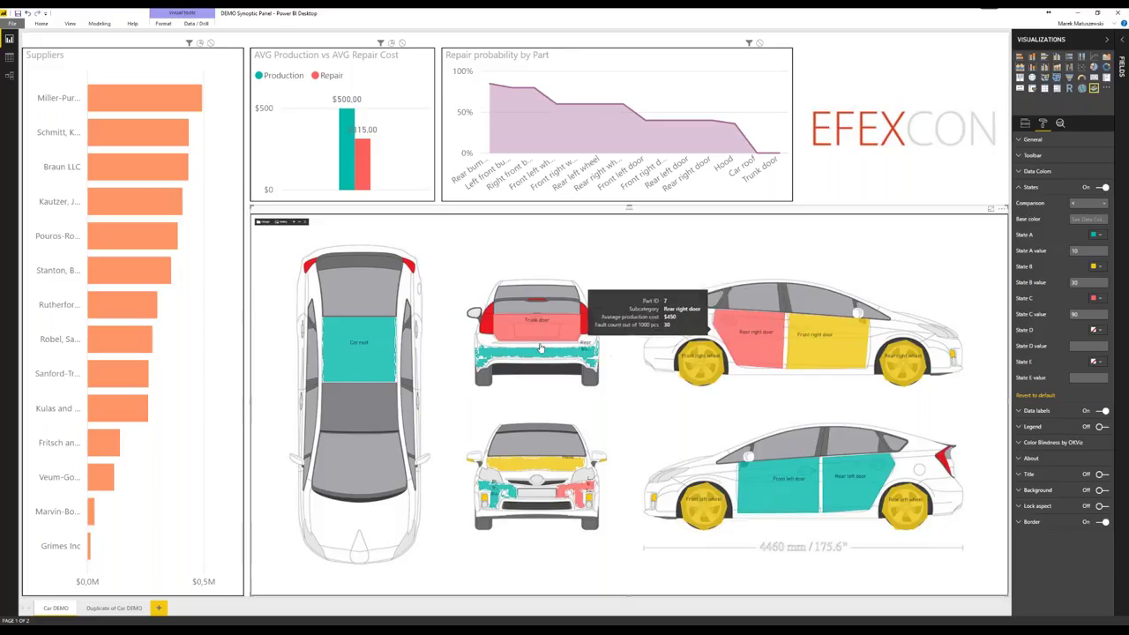
mouse_move(569, 498)
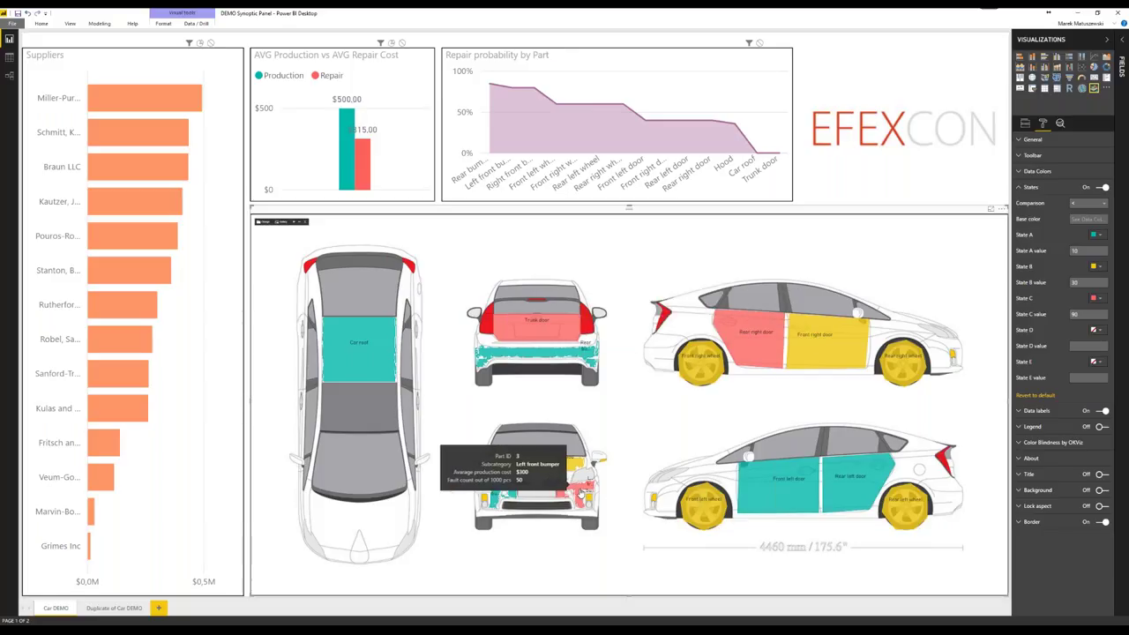
left_click(824, 203)
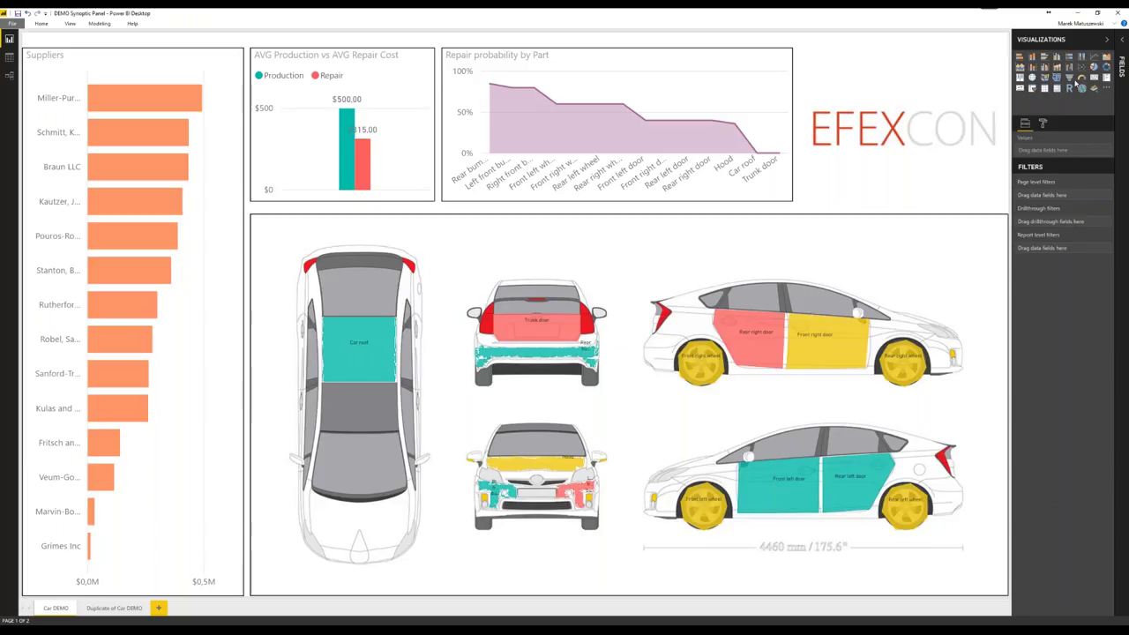
Leave the car report, open the PBODEV - Vending Machines v1.26 report maximized and dismiss the recovered-files notice.
left_click(1119, 14)
left_click(608, 339)
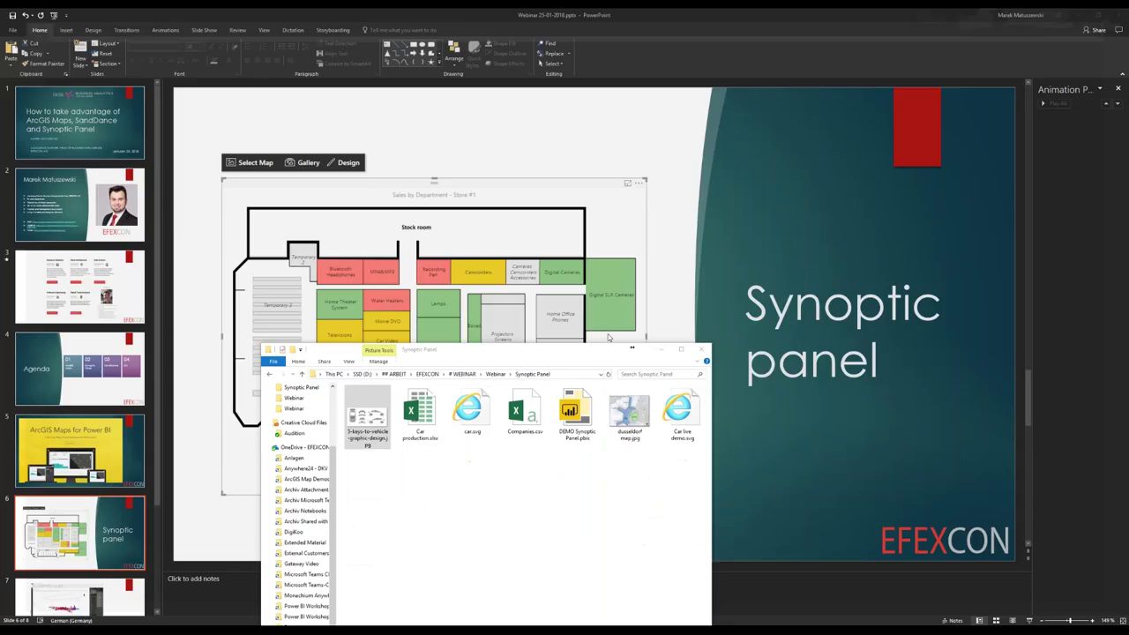
double_click(412, 438)
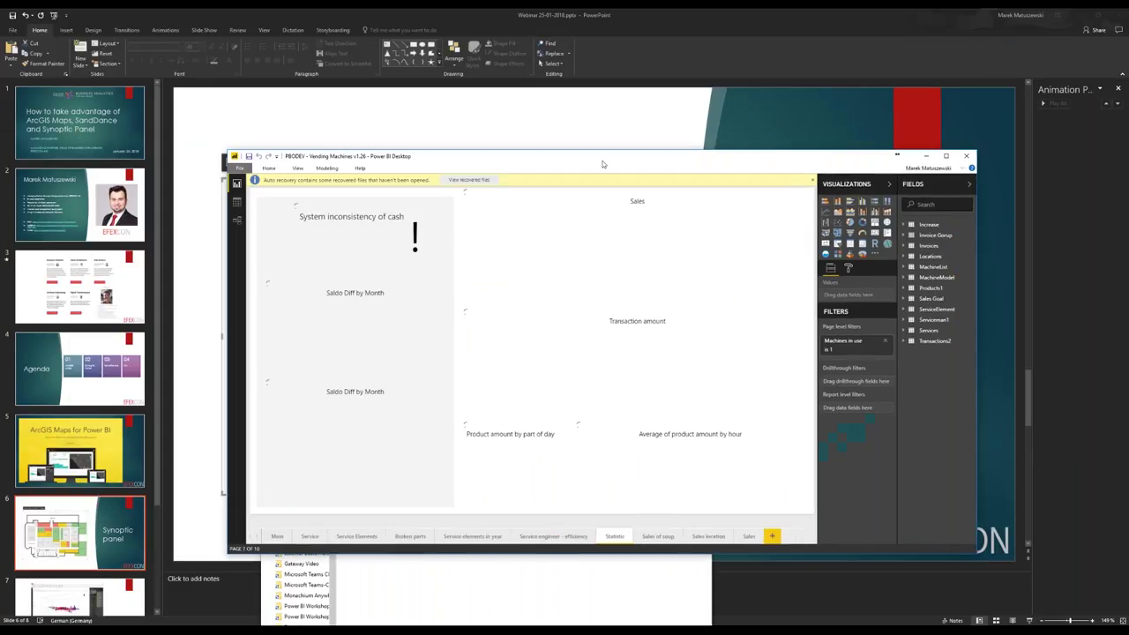
double_click(603, 164)
left_click(966, 36)
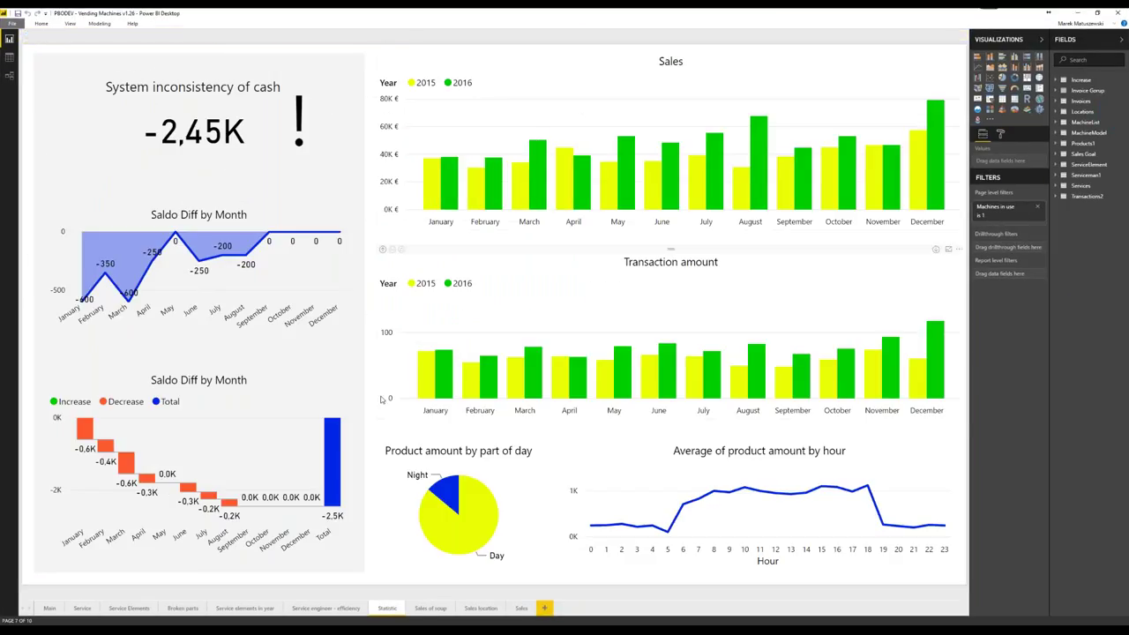
Open the Broken parts page and test the vending machine map by selecting and deselecting the area above the keypad.
left_click(124, 610)
left_click(182, 610)
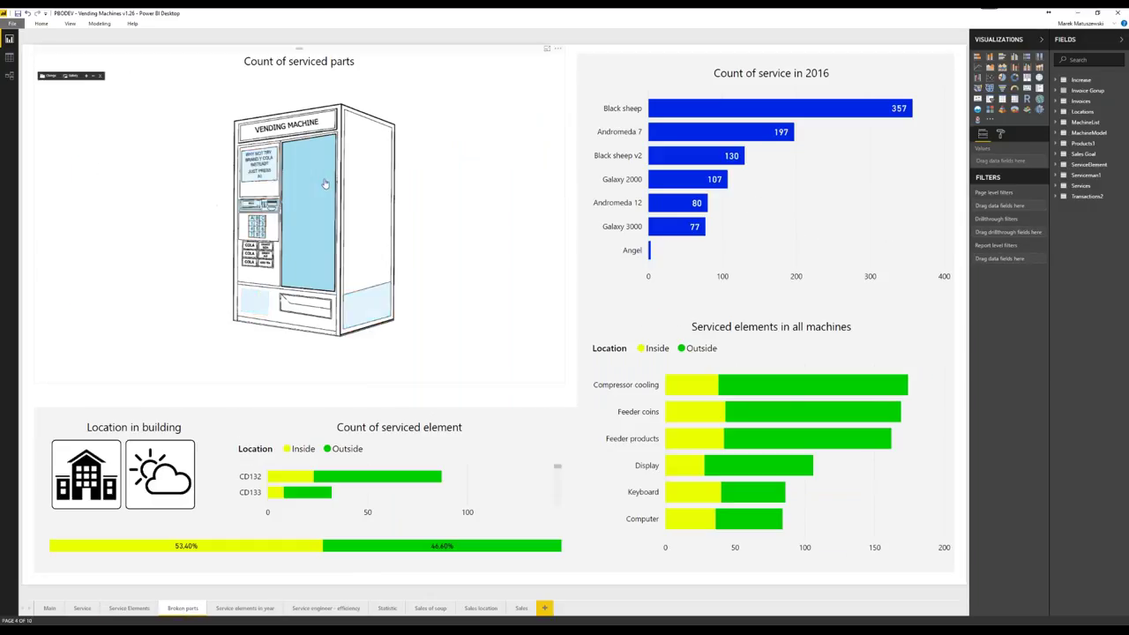
left_click(258, 204)
left_click(257, 204)
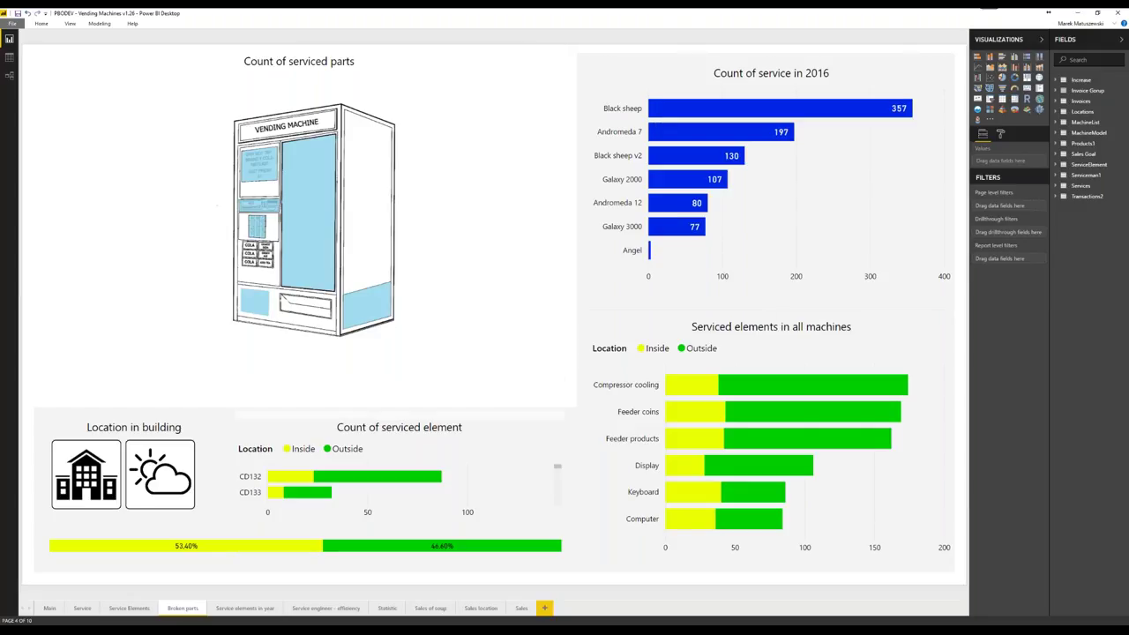
Test the vending machine map's cross-filtering by selecting and deselecting the dispensing slot, keypad and display window.
left_click(323, 310)
left_click(323, 310)
left_click(256, 227)
left_click(255, 227)
left_click(307, 188)
left_click(308, 188)
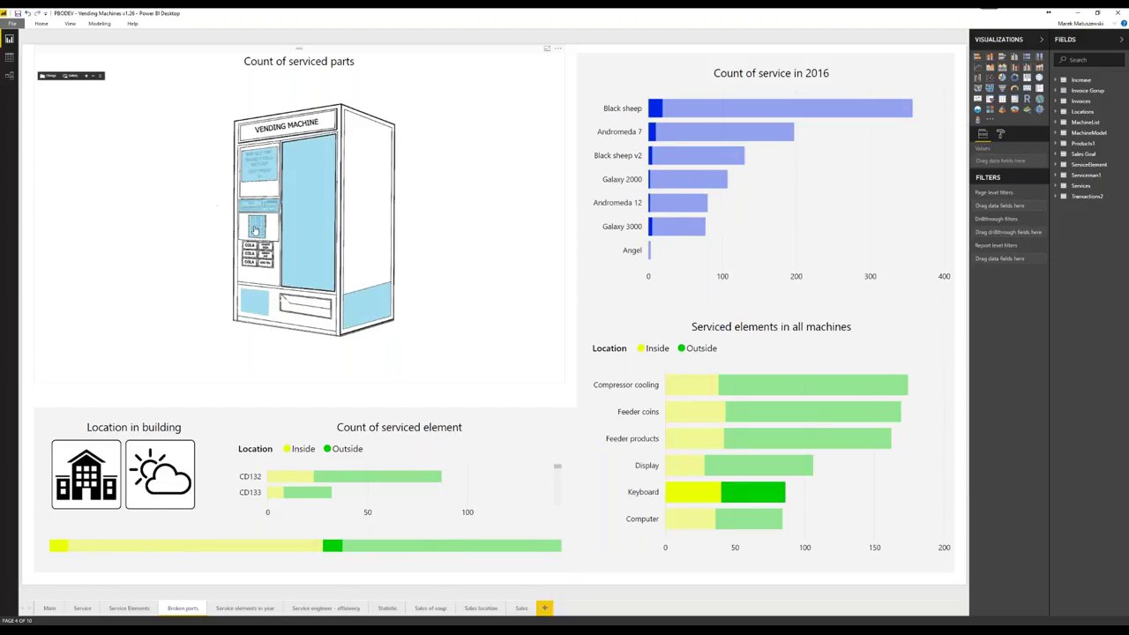
left_click(308, 186)
left_click(308, 186)
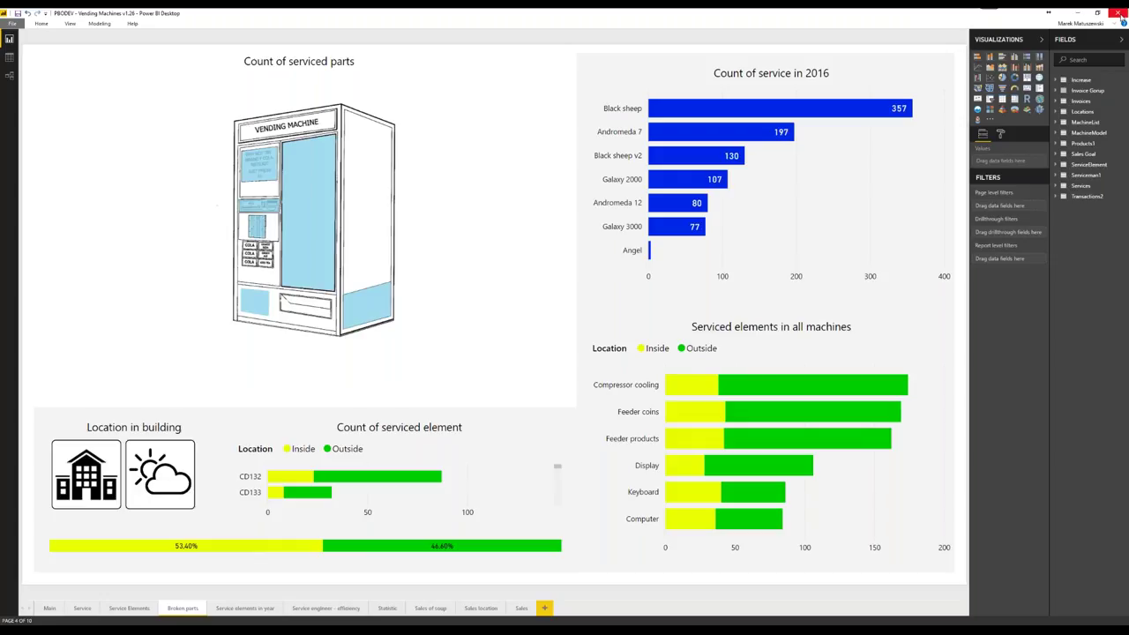
Close the PBODEV - Vending Machines v1.26 report.
left_click(1121, 14)
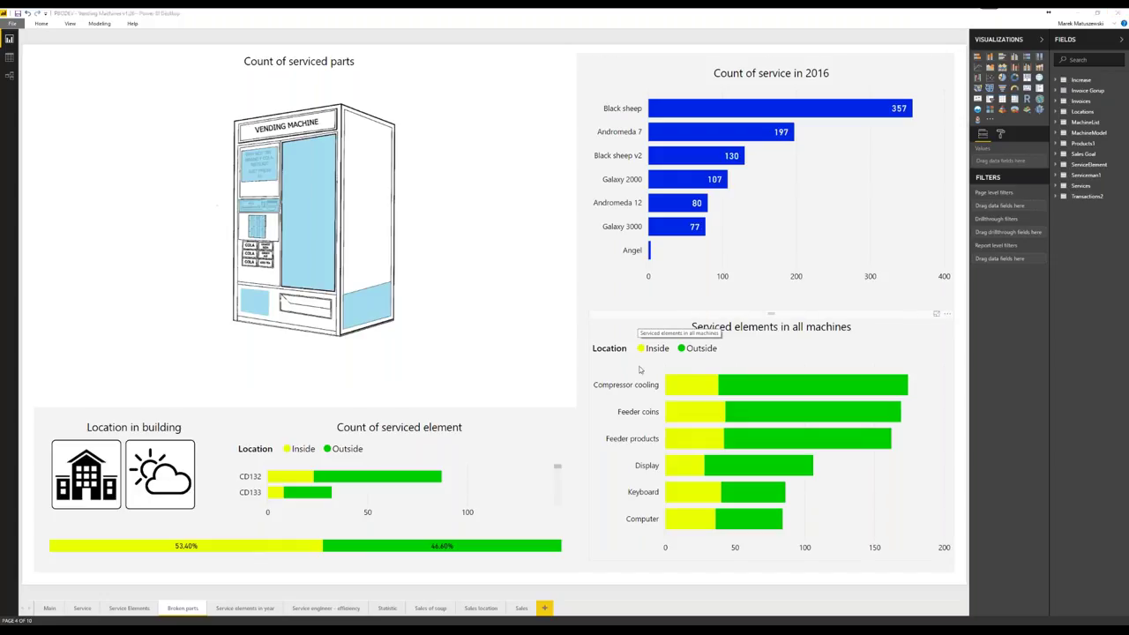
left_click(605, 334)
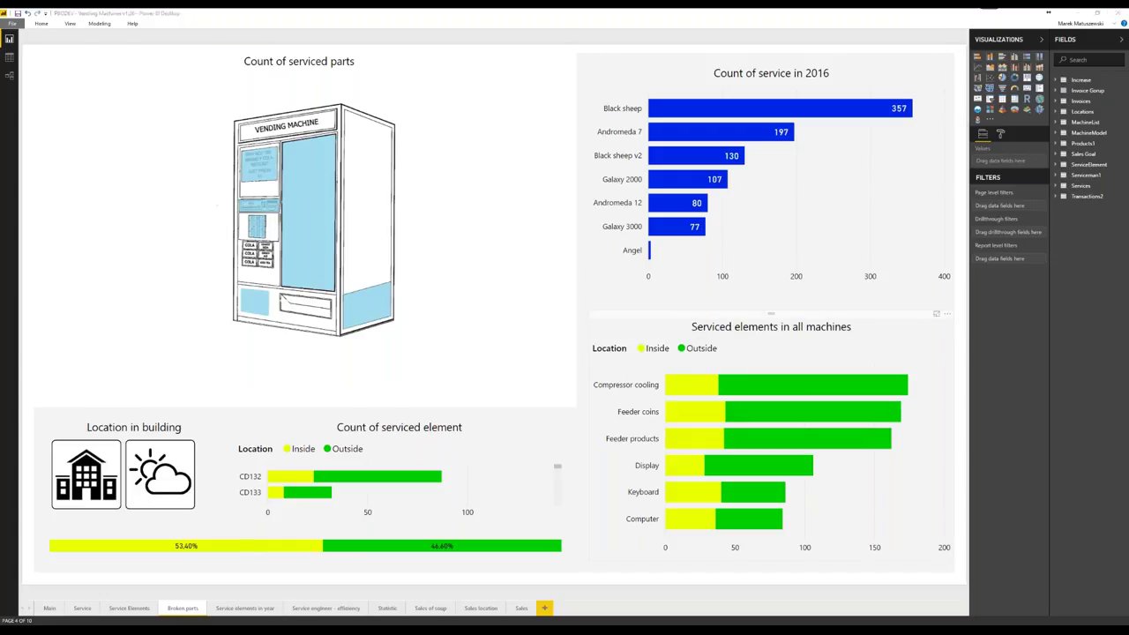
left_click(615, 347)
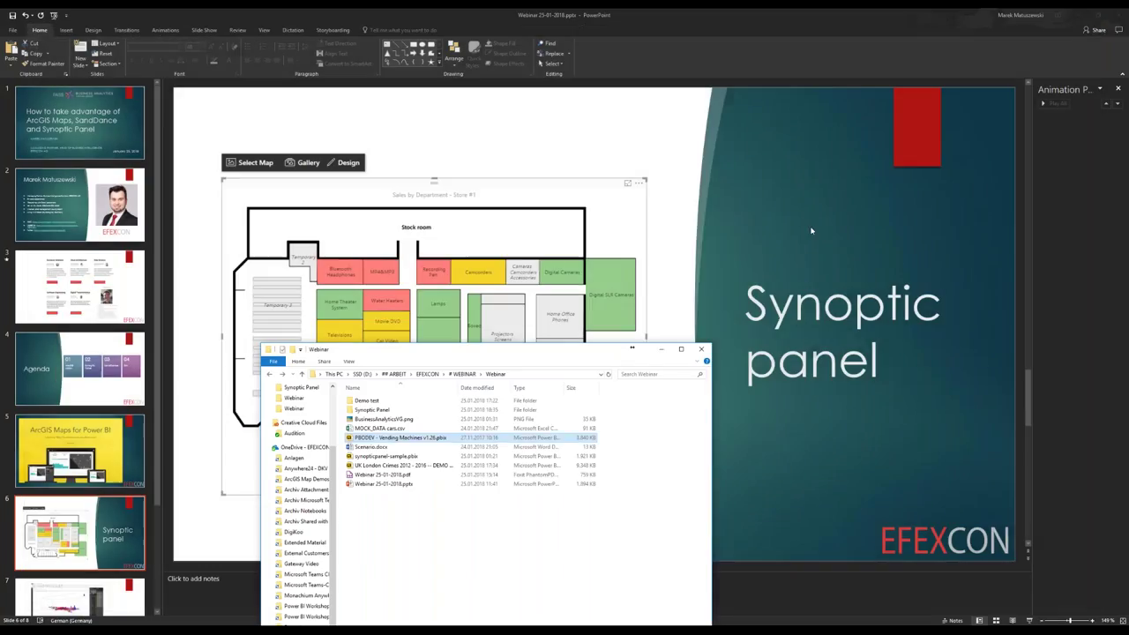
Switch to PowerPoint, present from the Synoptic panel slide through the SandDance web demo and slide, and end the slide show.
left_click(778, 233)
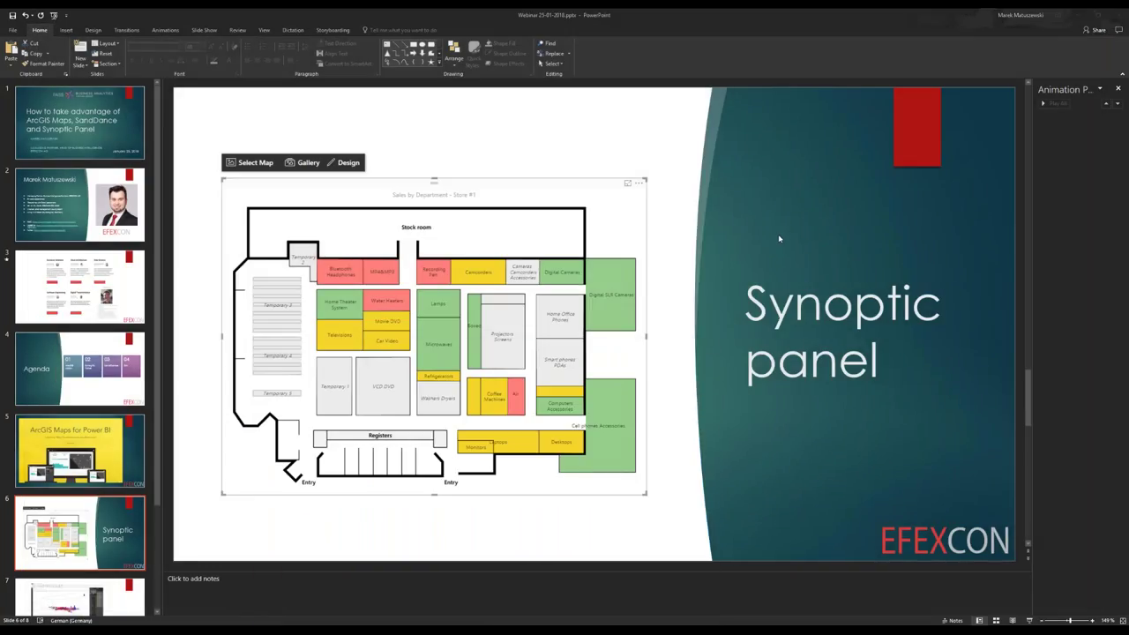
key("shift+F5")
left_click(778, 233)
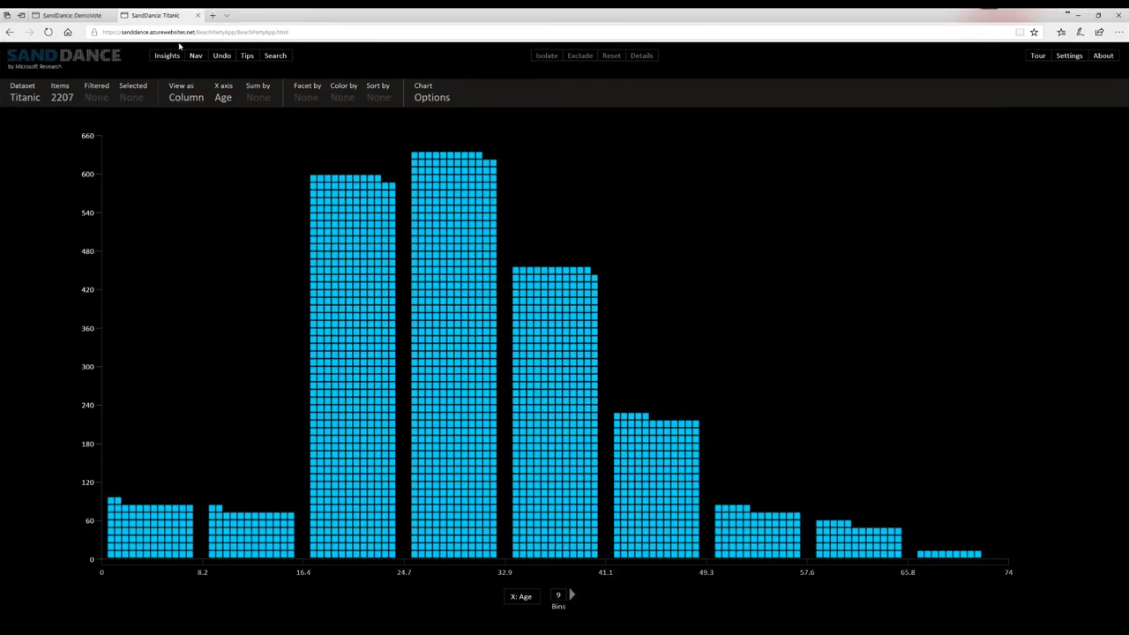
left_click(55, 13)
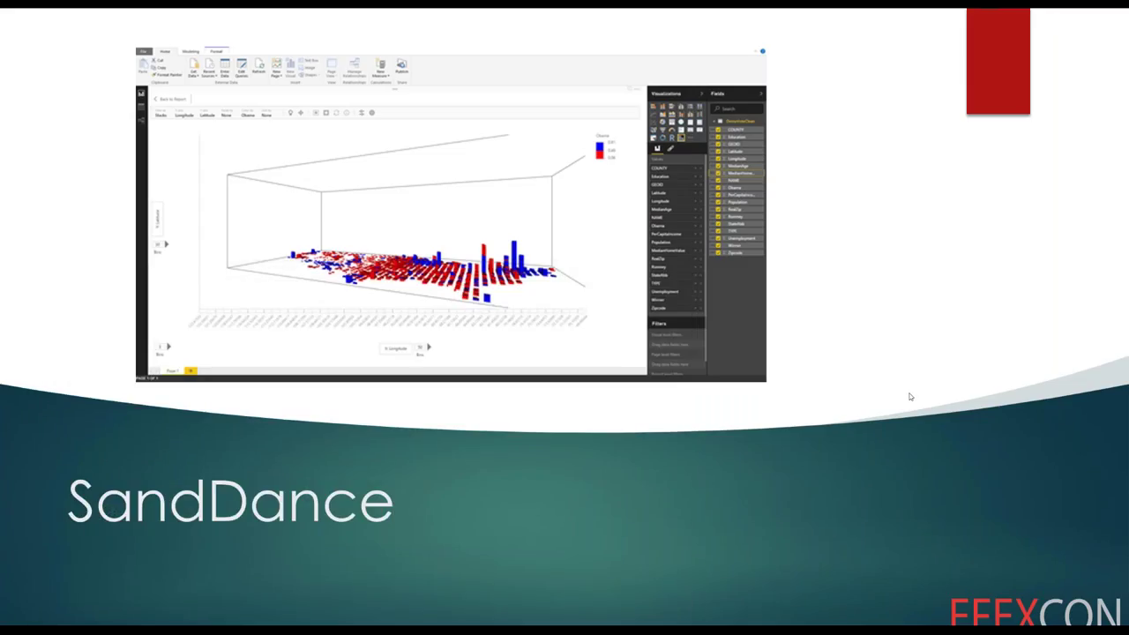
key("Escape")
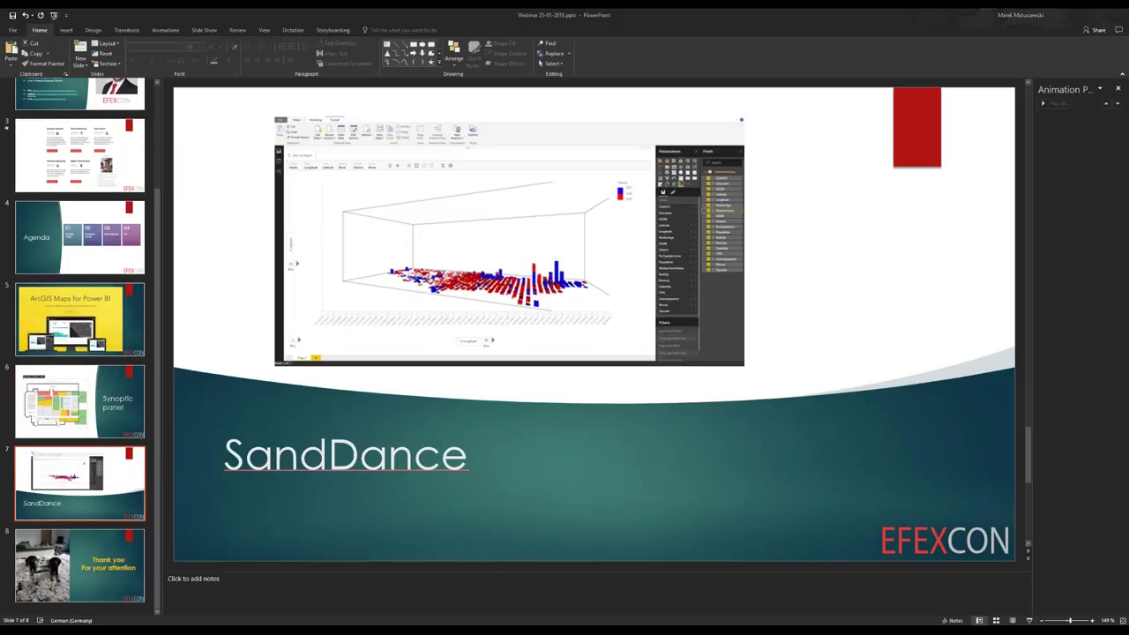
Switch to the UK London Crimes 2012 - 2016 report in Power BI Desktop and dismiss the map's local storage notice.
key("alt+Tab")
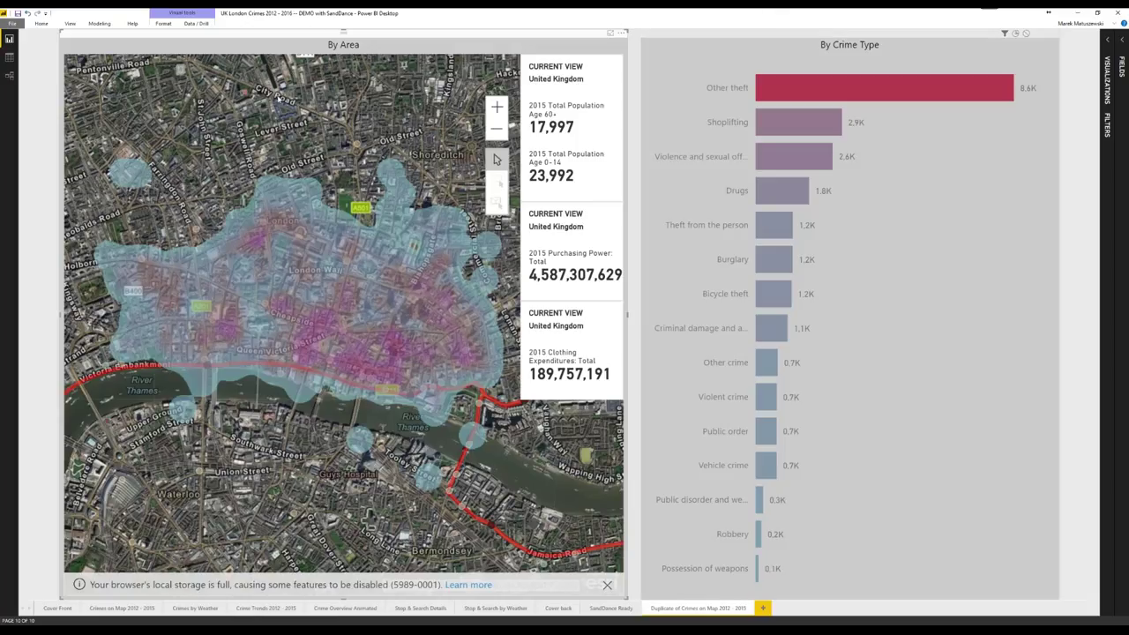
left_click(607, 585)
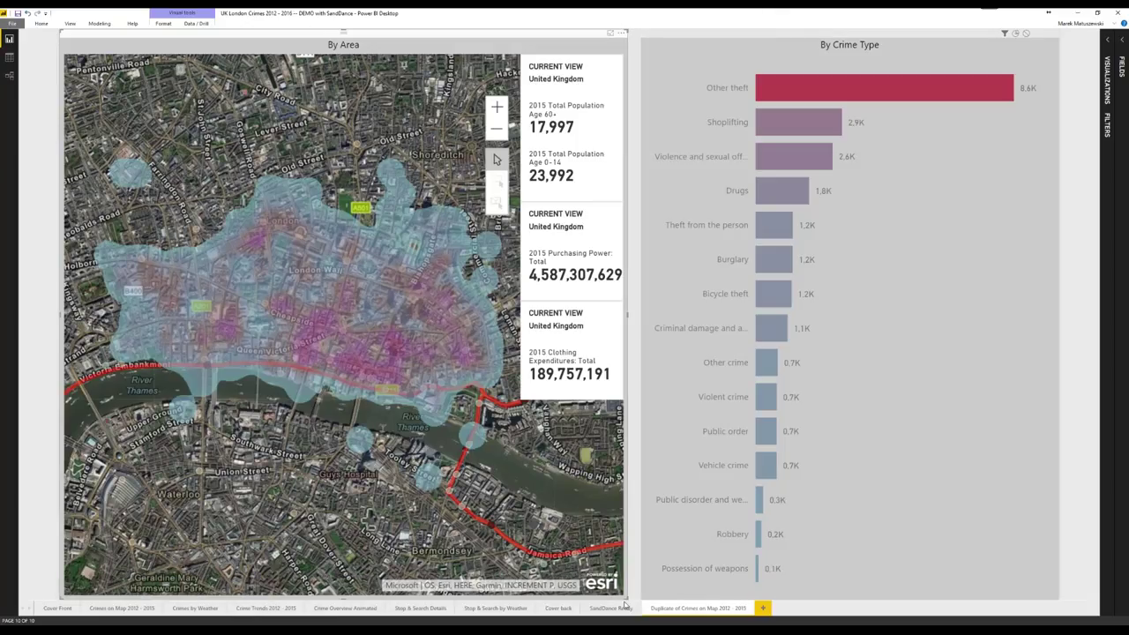
Add a blank page to the report, return to it from the Cover Front page, and expand the Visualizations and Fields panes.
left_click(763, 608)
left_click(57, 609)
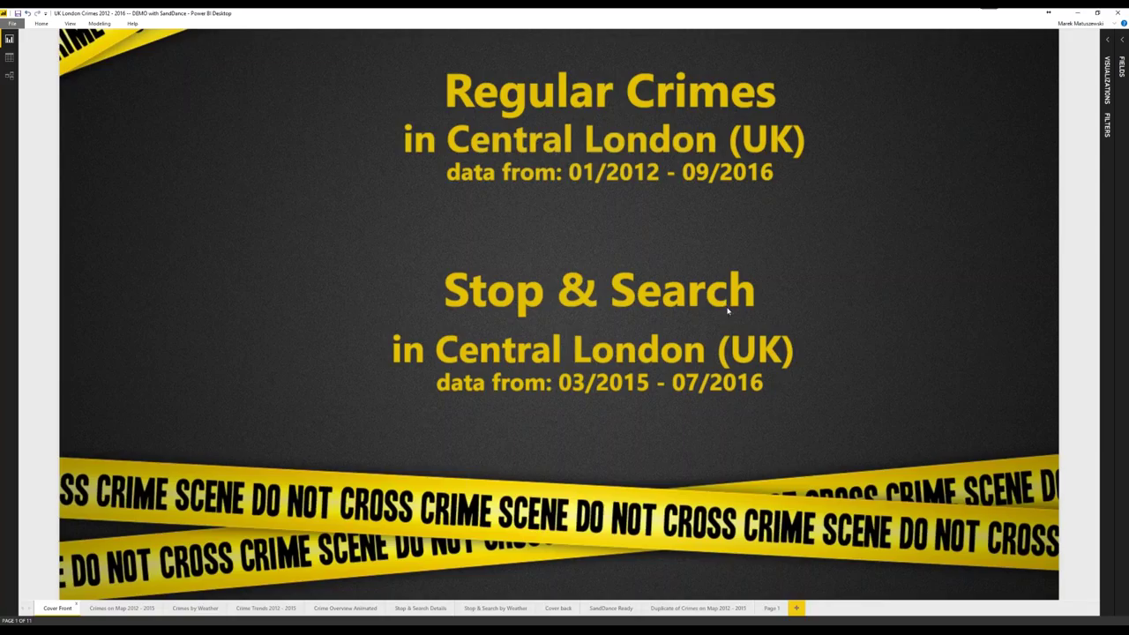
left_click(771, 609)
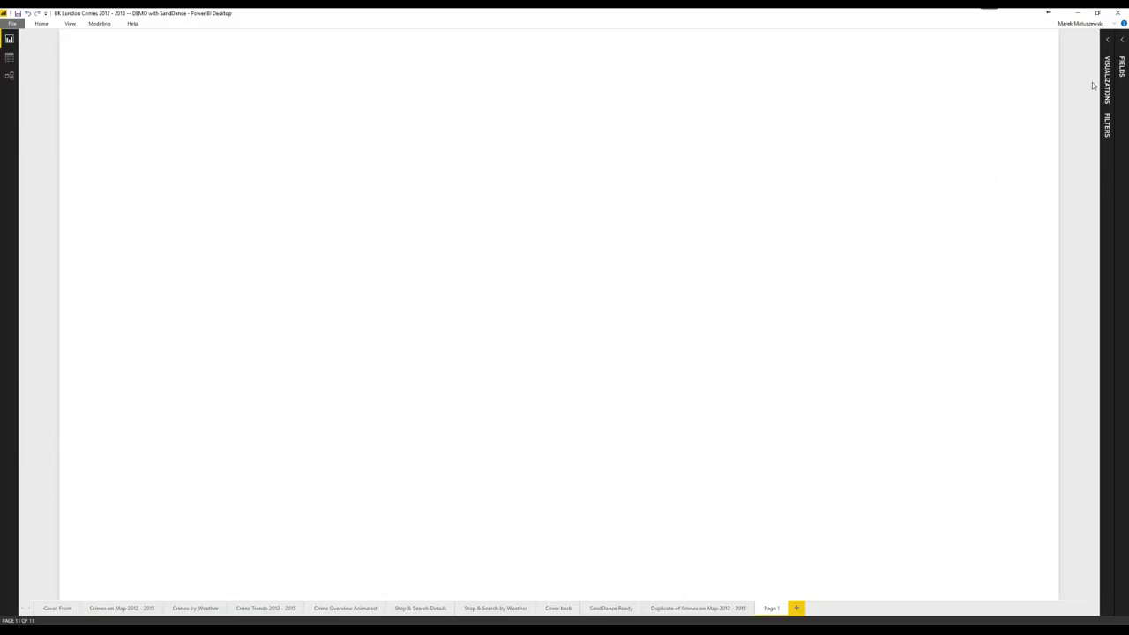
left_click(1106, 65)
left_click(1122, 60)
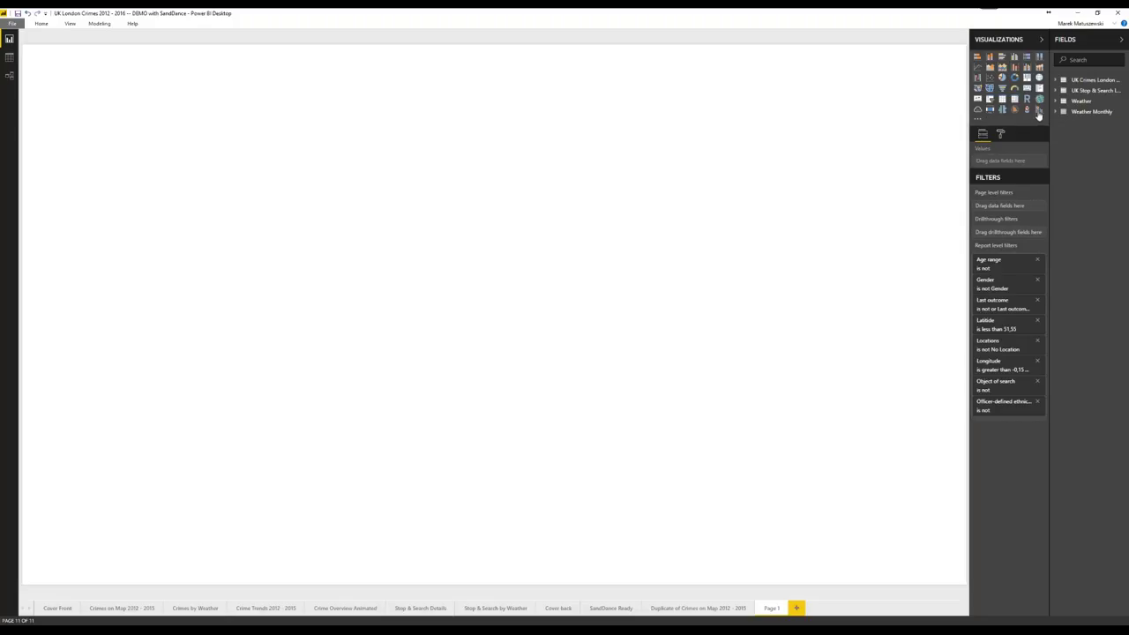
Try to import a custom visual from the store.
left_click(977, 119)
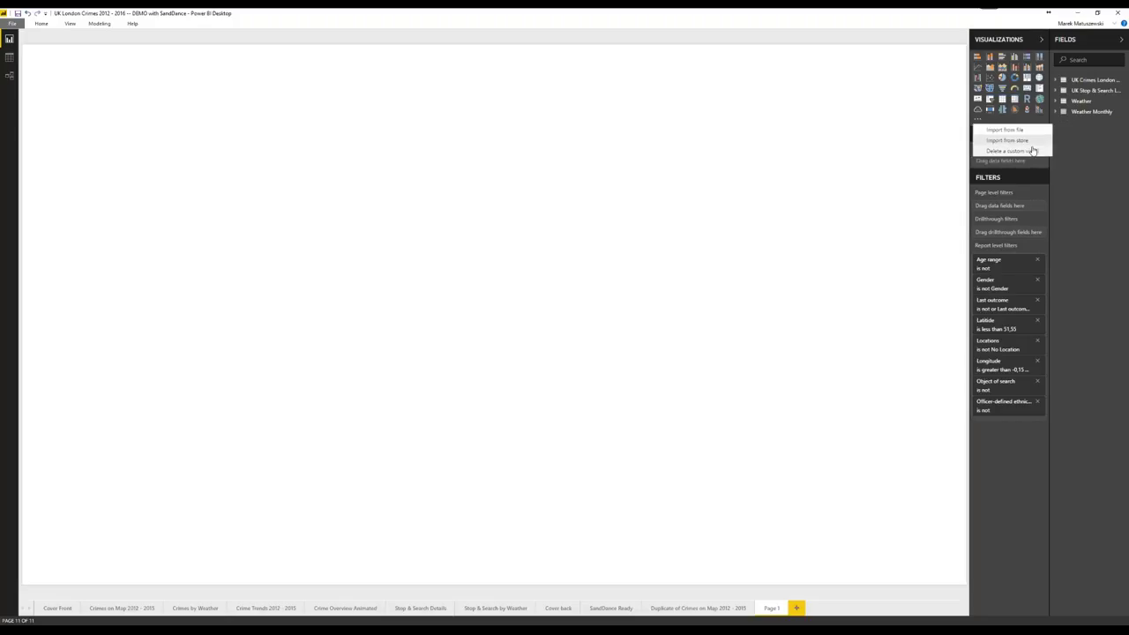
left_click(989, 140)
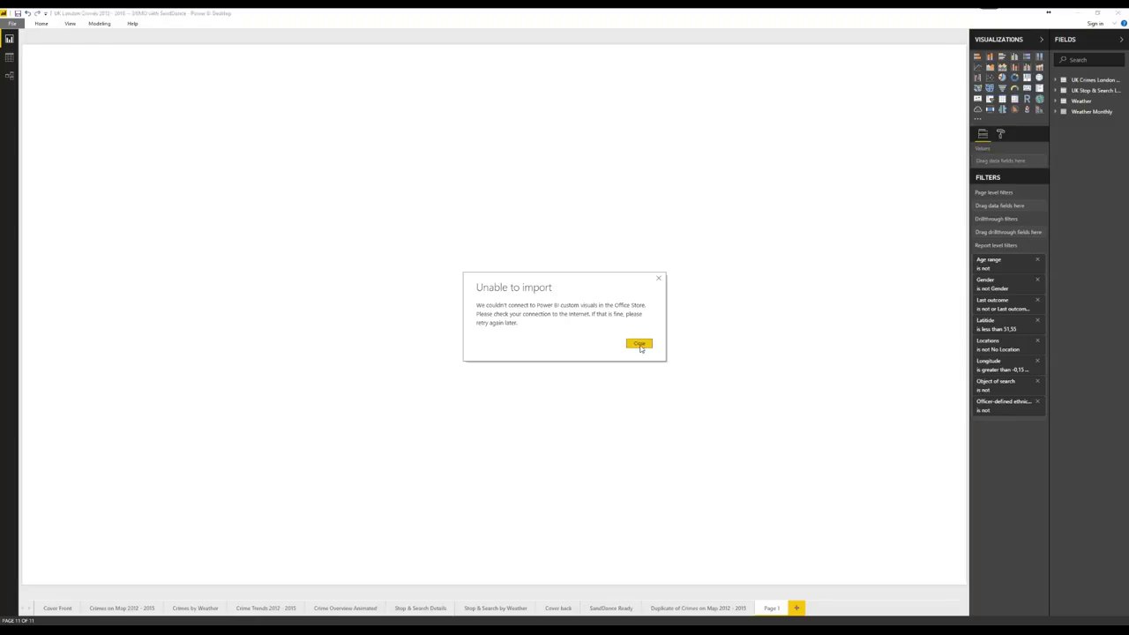
left_click(640, 344)
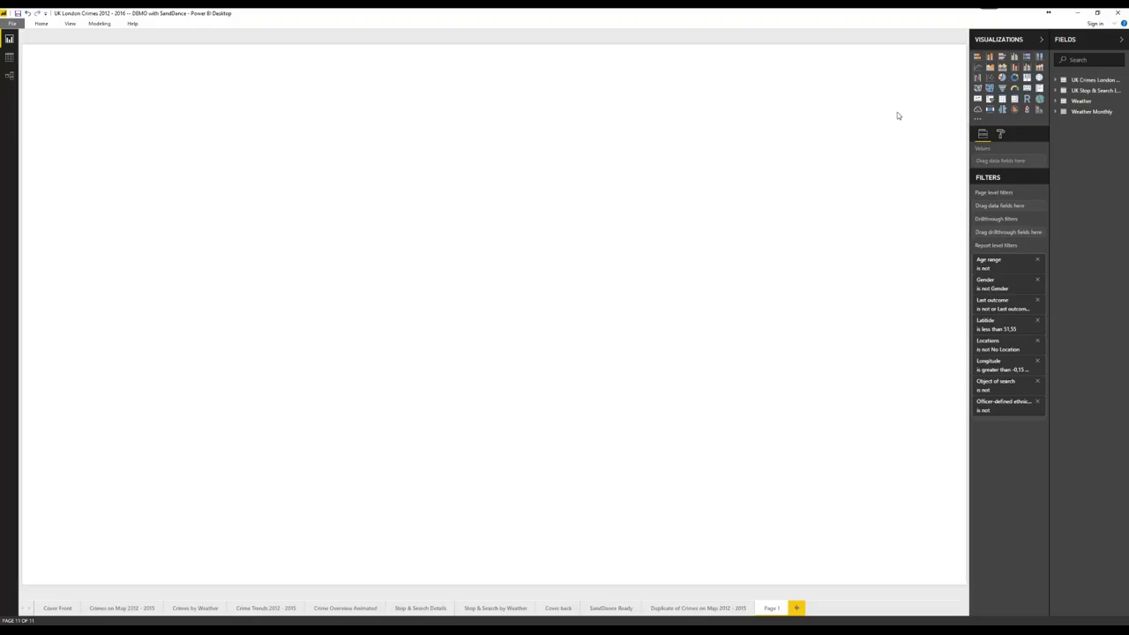
Insert the SandDance visual on Page 1, move it to the page's upper-left corner and enlarge it to the full page height.
left_click(1039, 111)
left_click(654, 242)
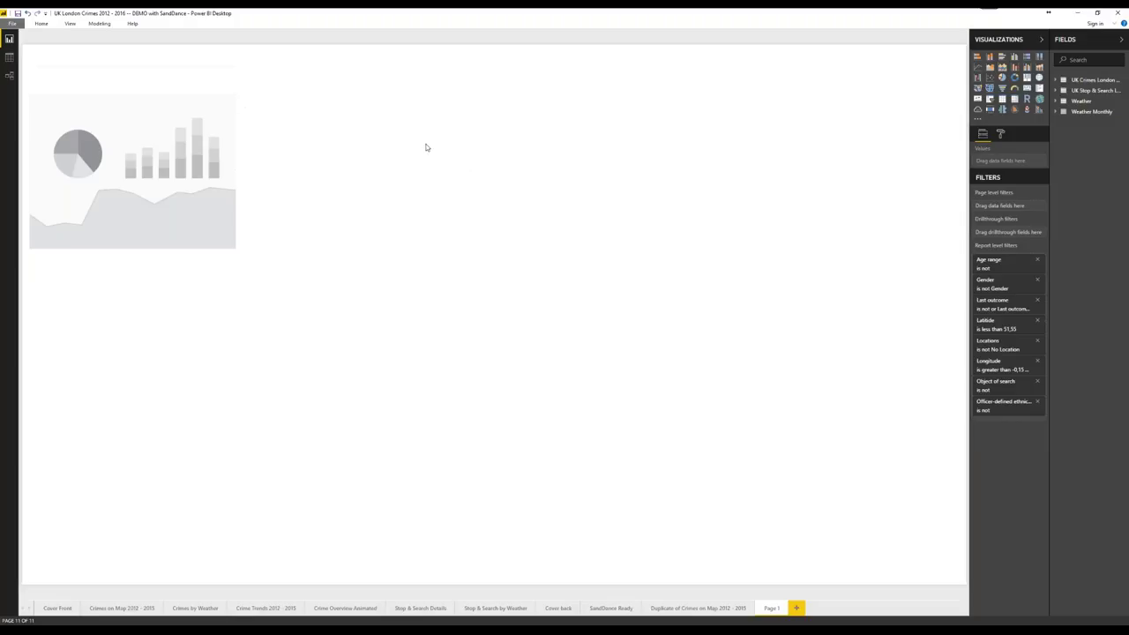
left_click(137, 75)
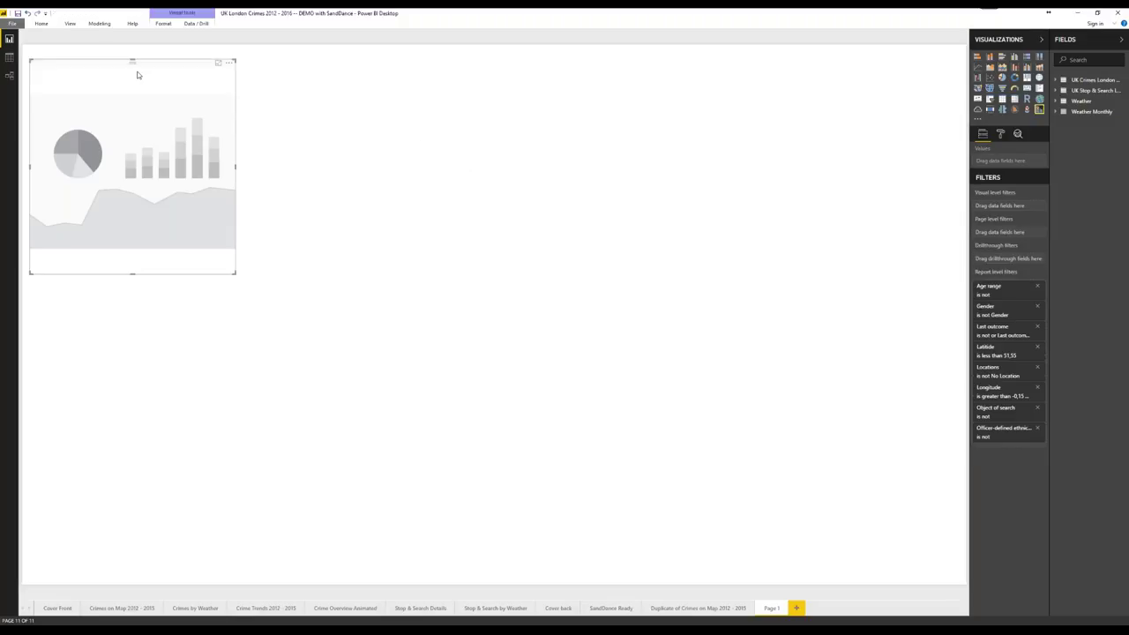
left_click_drag(131, 75, 124, 60)
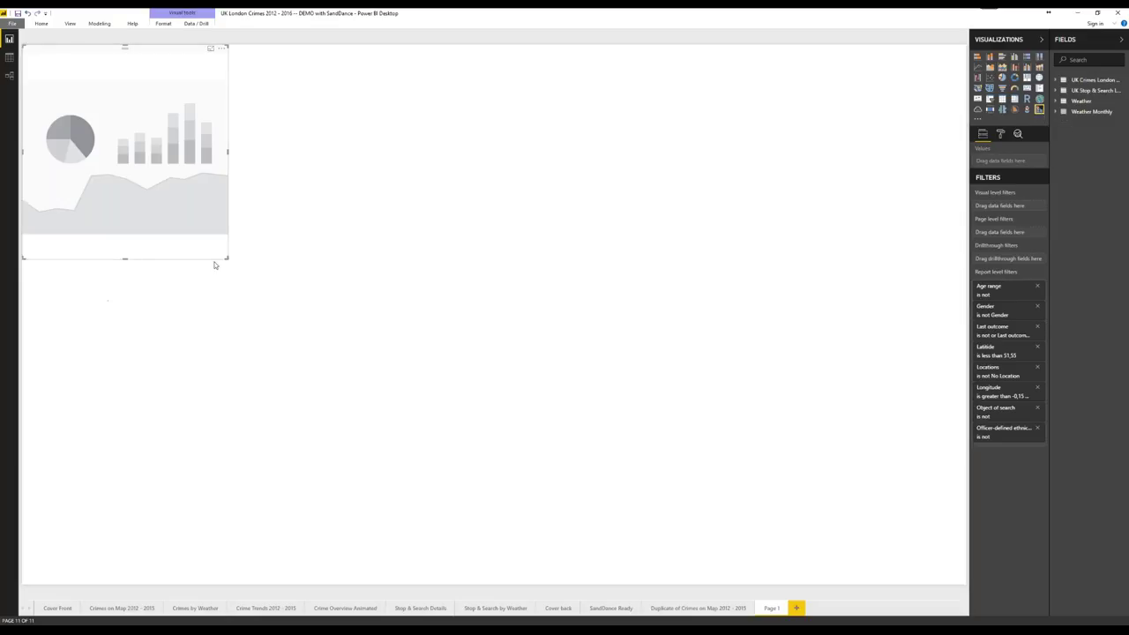
left_click_drag(226, 259, 798, 606)
left_click(858, 204)
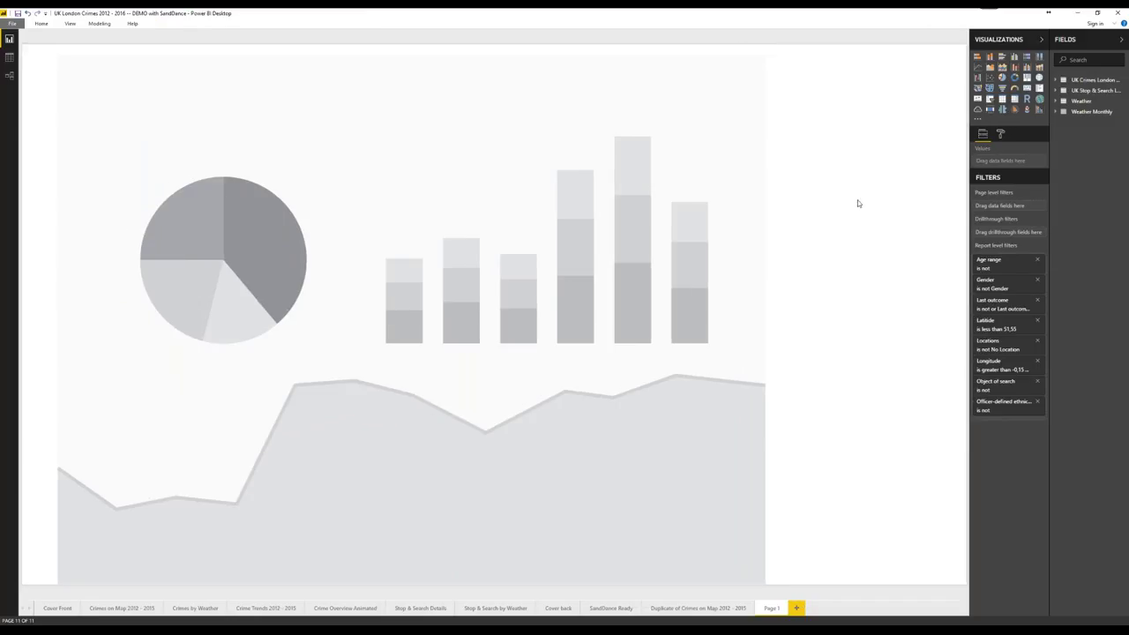
Add Age range, Daytime3H, Gender, Type and Outcome from the UK Stop & Search table to the SandDance visual's values.
left_click(592, 62)
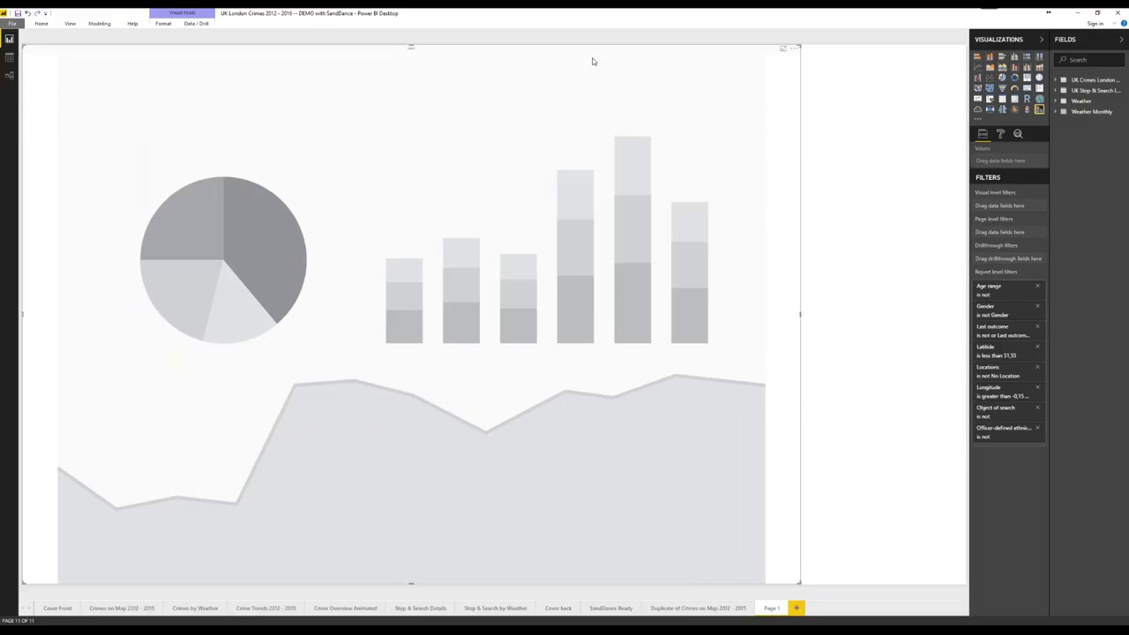
left_click(1081, 92)
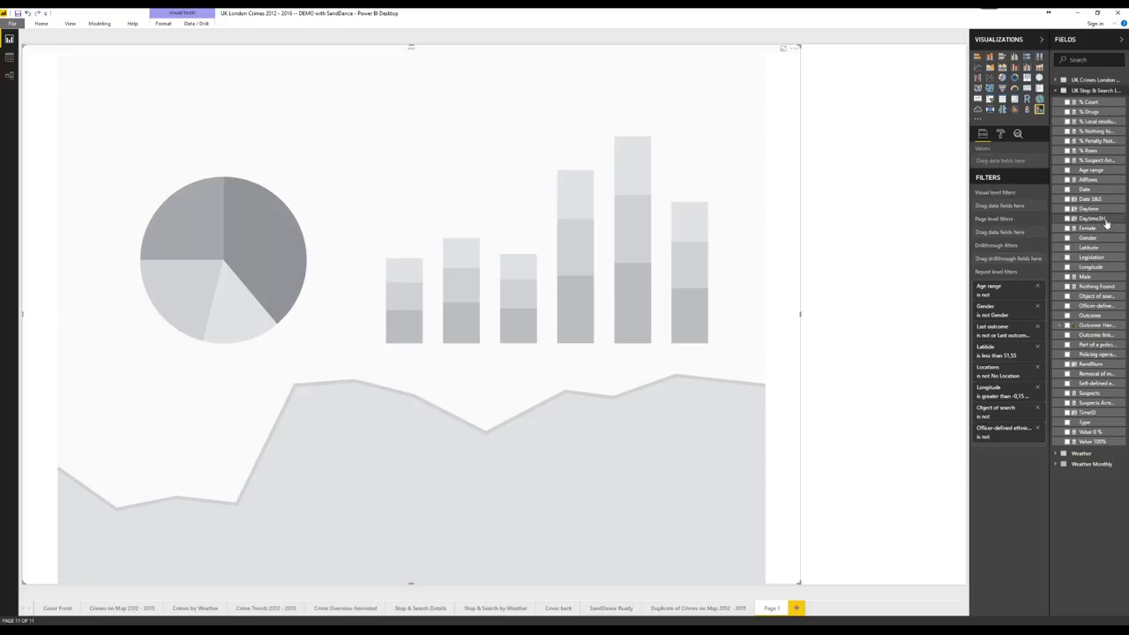
left_click_drag(1102, 222, 1004, 165)
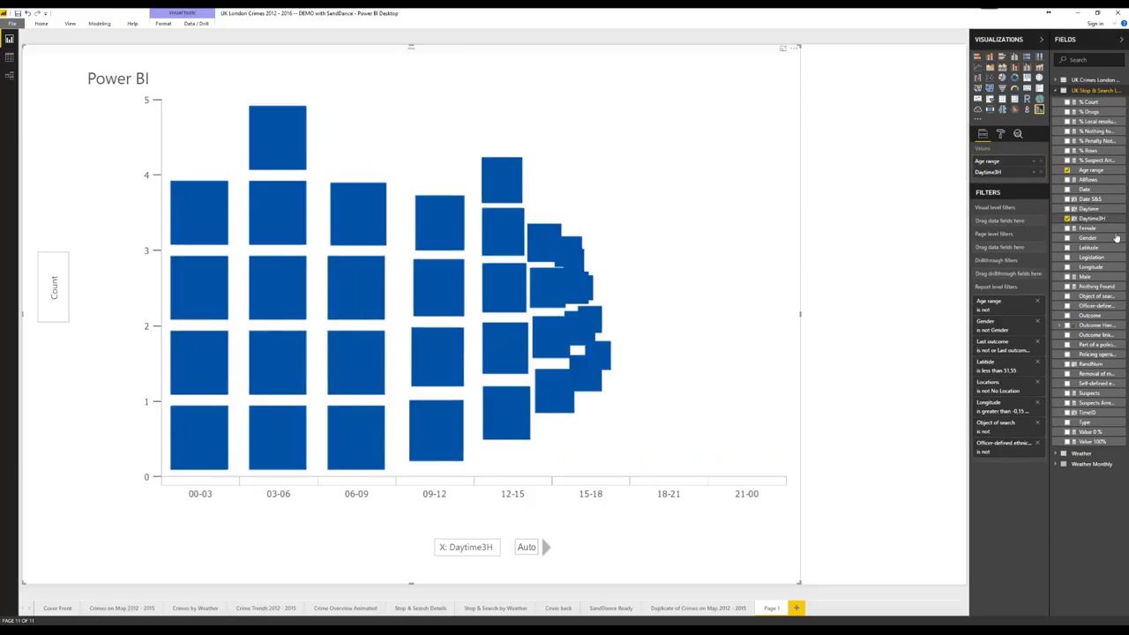
left_click_drag(1115, 238, 1009, 181)
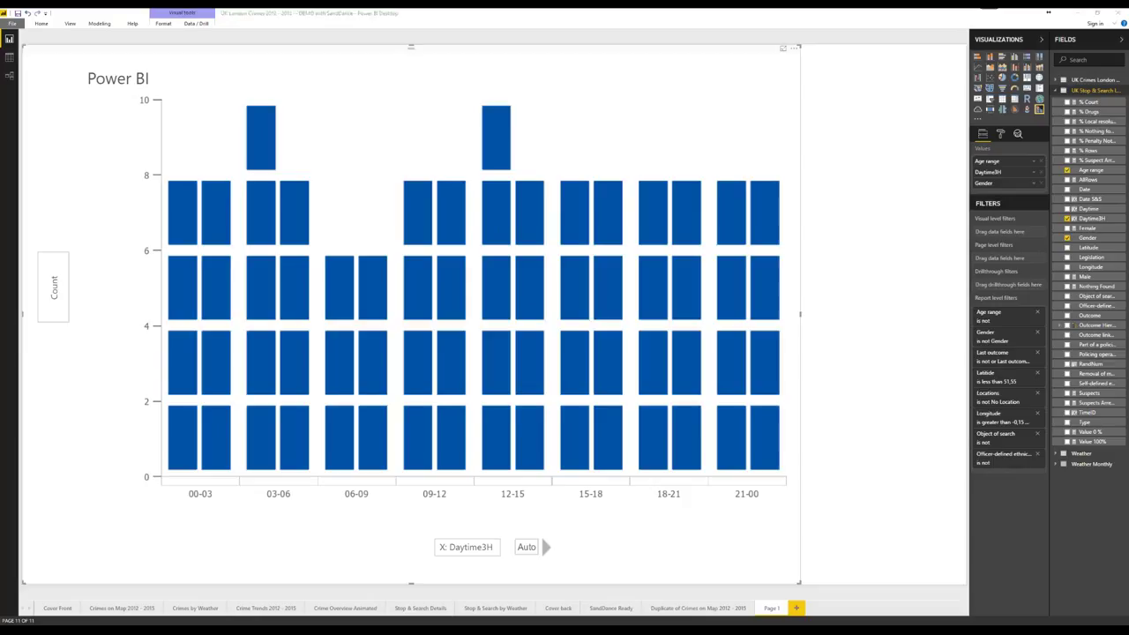
left_click_drag(1089, 423, 992, 191)
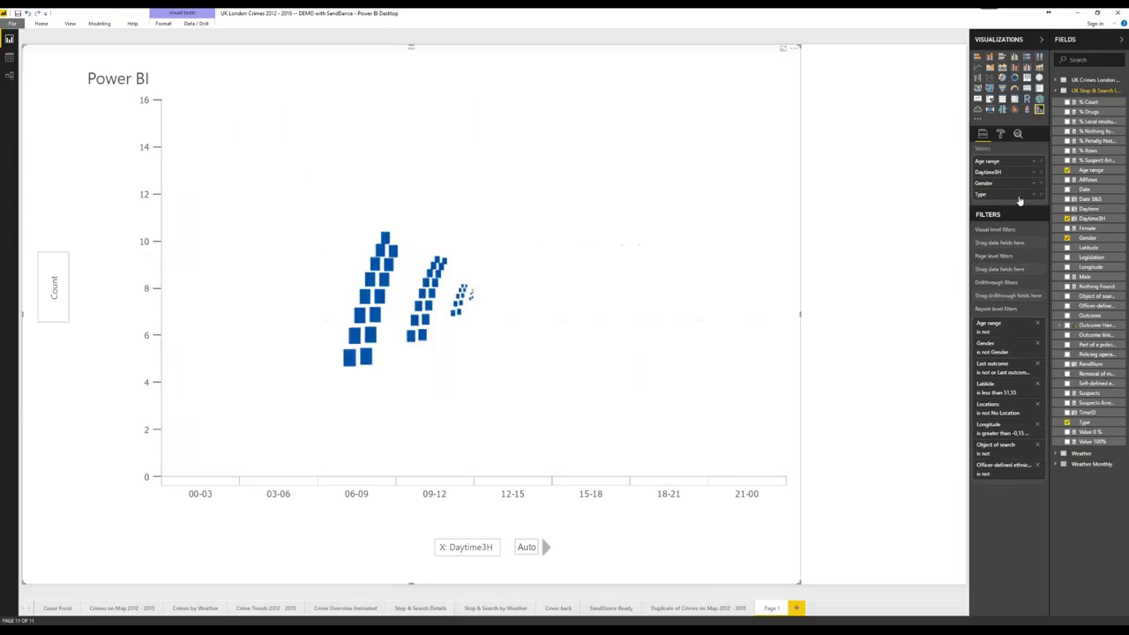
left_click_drag(1091, 315, 1014, 204)
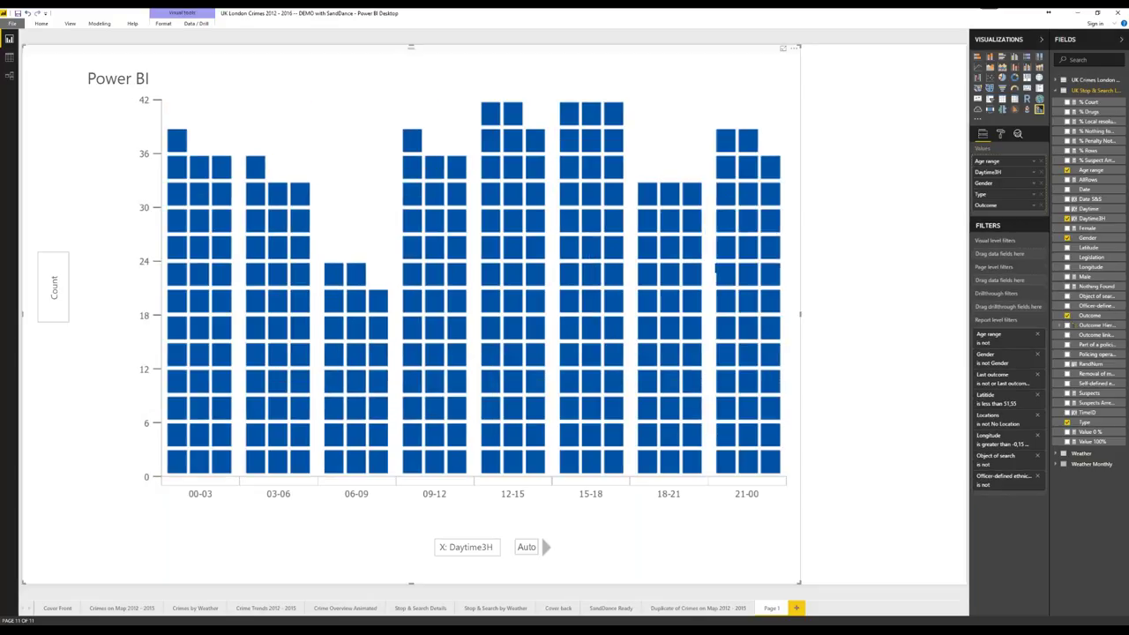
Add Officer-defined ethnicity, Object of search, Self-defined ethnicity and Date to the SandDance visual's values, and deselect the visual.
left_click_drag(1097, 305, 954, 209)
left_click_drag(1056, 294, 963, 223)
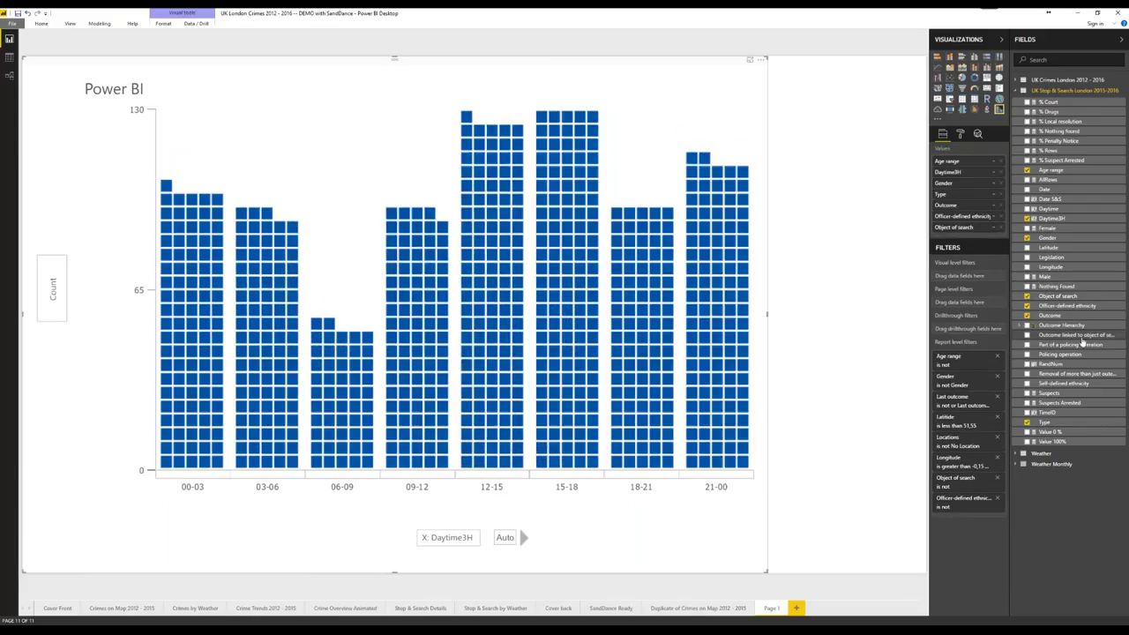
left_click_drag(1089, 375, 972, 223)
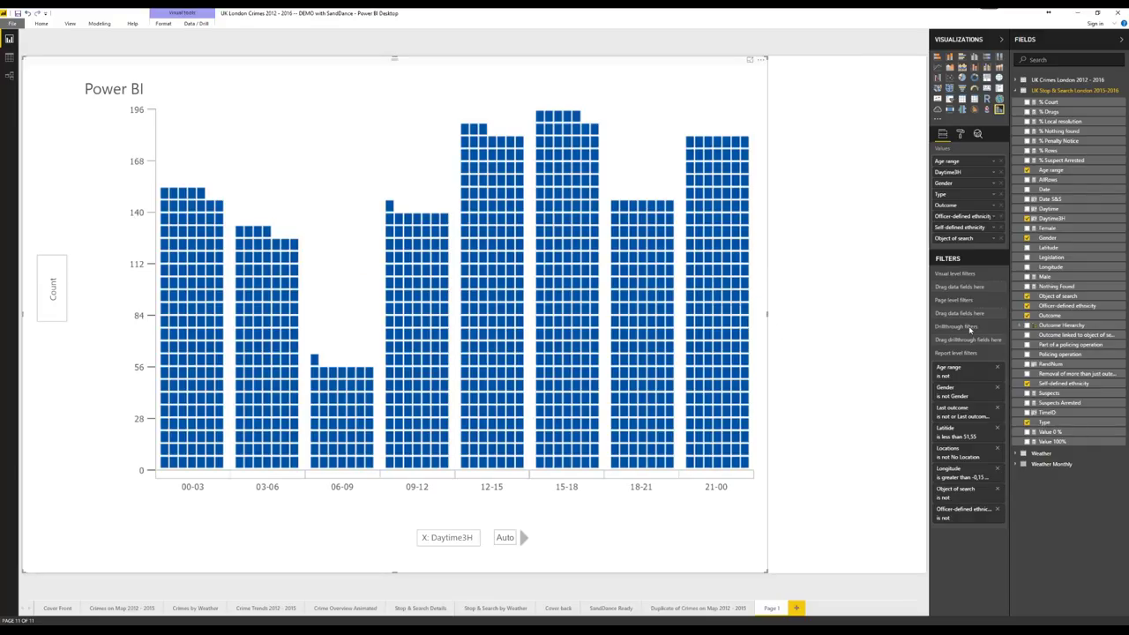
left_click_drag(1061, 200, 966, 246)
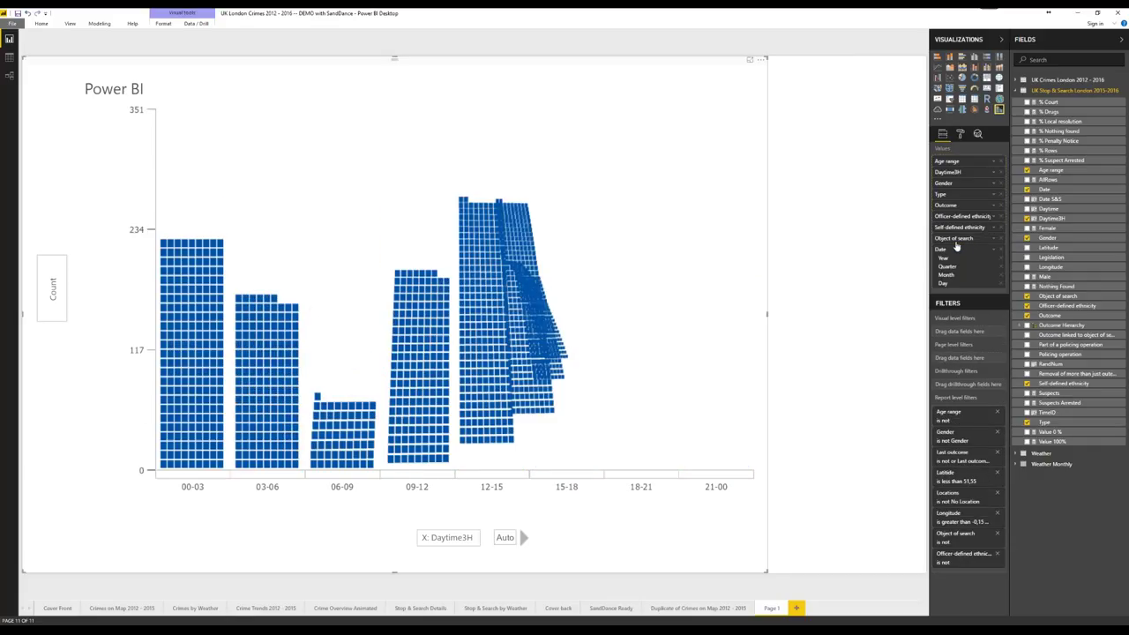
left_click(887, 153)
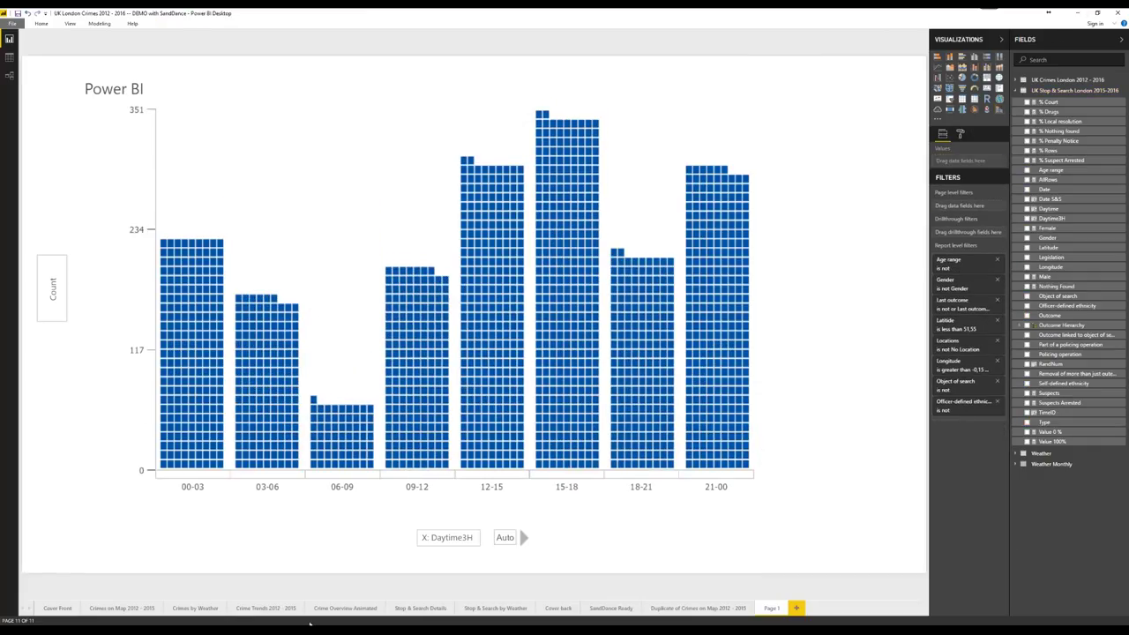
Open the Duplicate of Crimes on Map 2012 - 2015 page and try to sign in to its ArcGIS map.
left_click(684, 608)
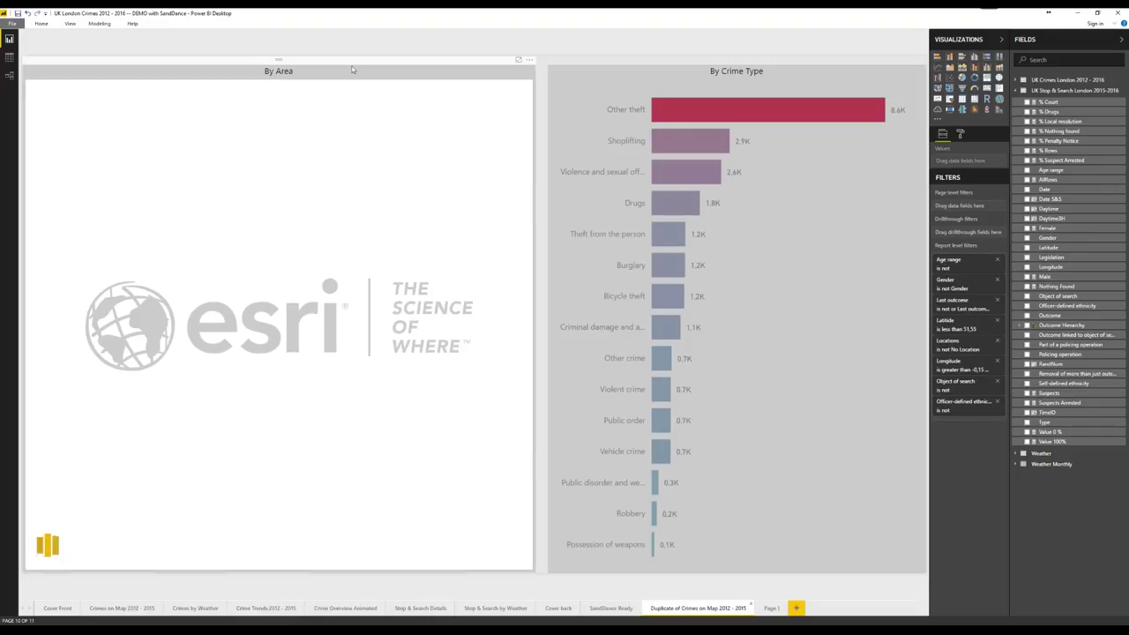
left_click(314, 369)
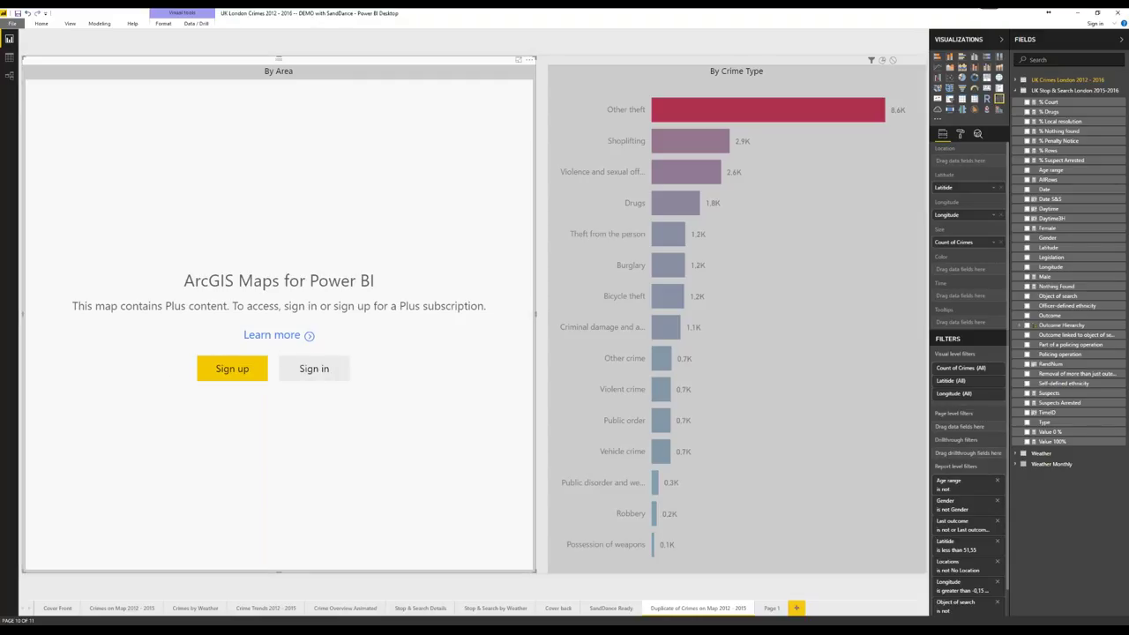
Open the Crimes on Map 2012 - 2015 page and move the Count of Crimes card to the page's far right.
left_click(122, 609)
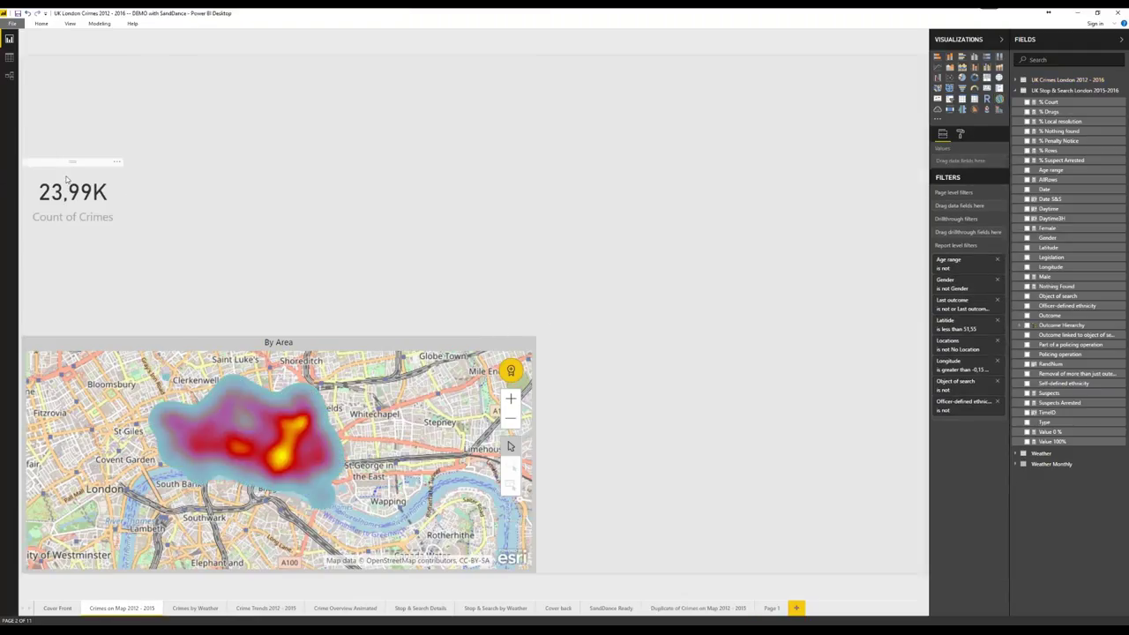
left_click_drag(72, 162, 875, 218)
Move the By Area map up to the page's upper edge and enlarge it to the full page height.
left_click(284, 331)
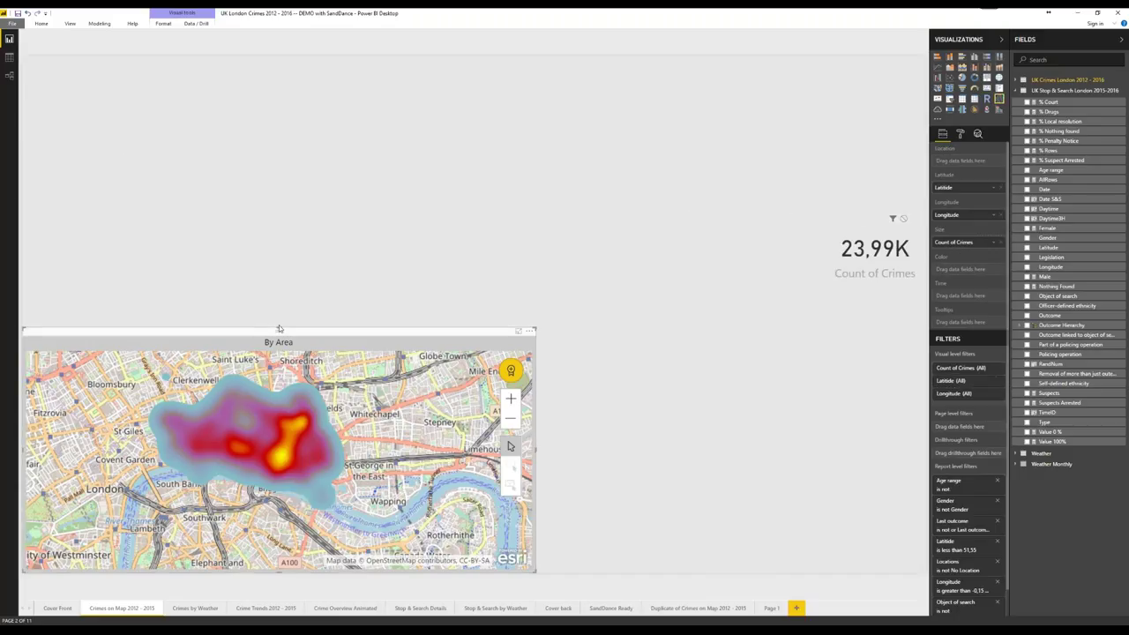
left_click_drag(278, 331, 277, 62)
left_click_drag(278, 304, 278, 572)
left_click(620, 182)
left_click(494, 220)
left_click_drag(1003, 326, 955, 314)
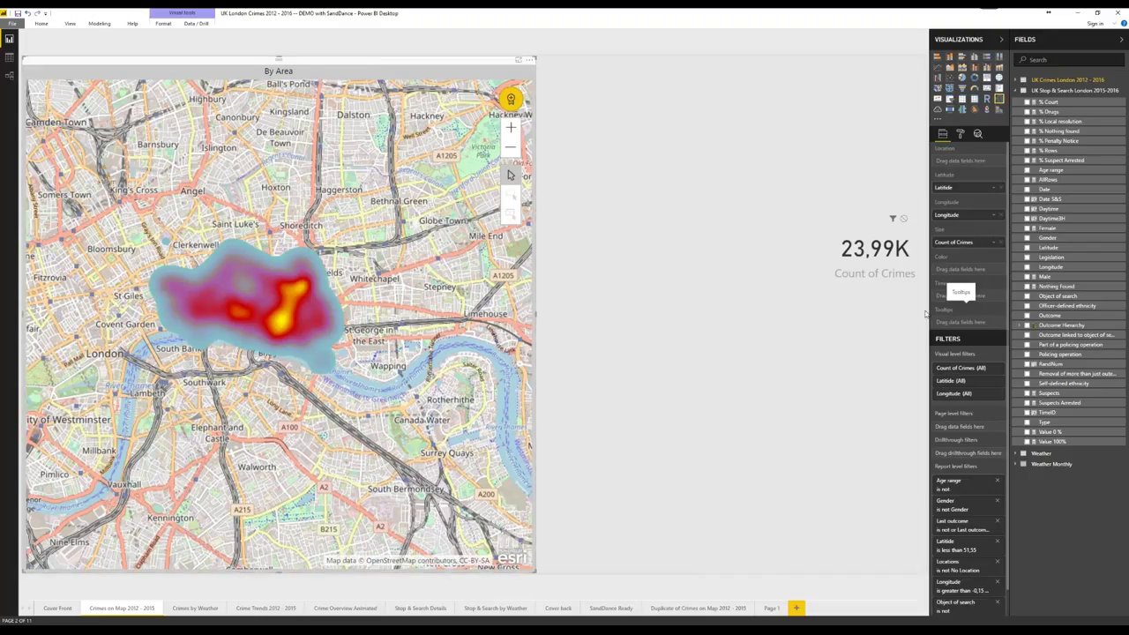
left_click(674, 330)
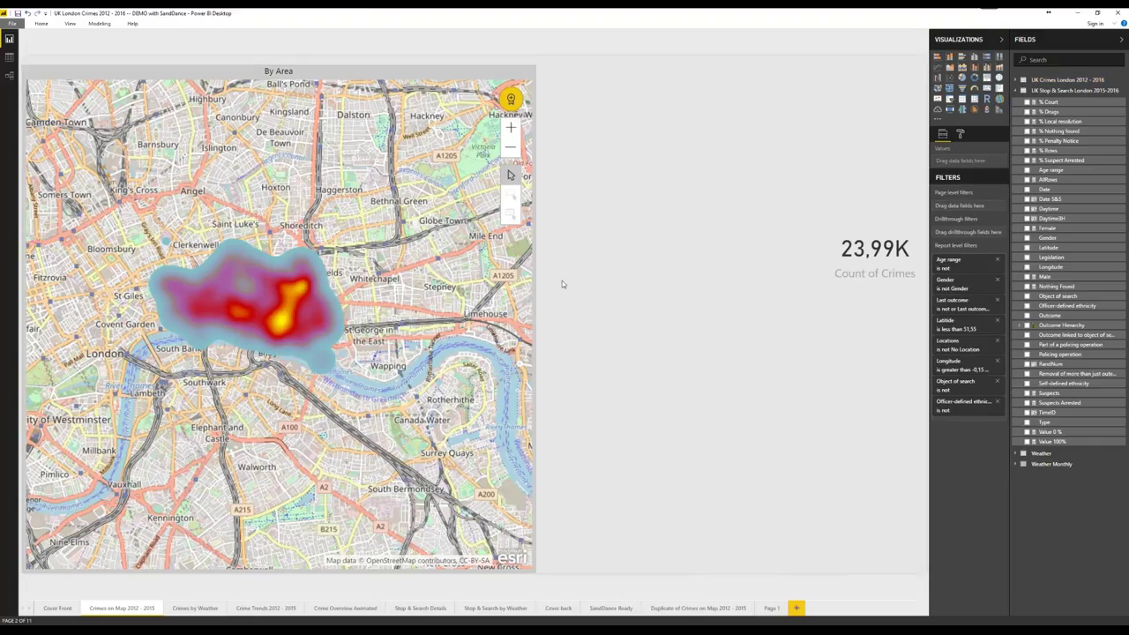
Try Date from the UK Stop & Search table as the By Area map's Time field, check the error details and remove it.
left_click(371, 64)
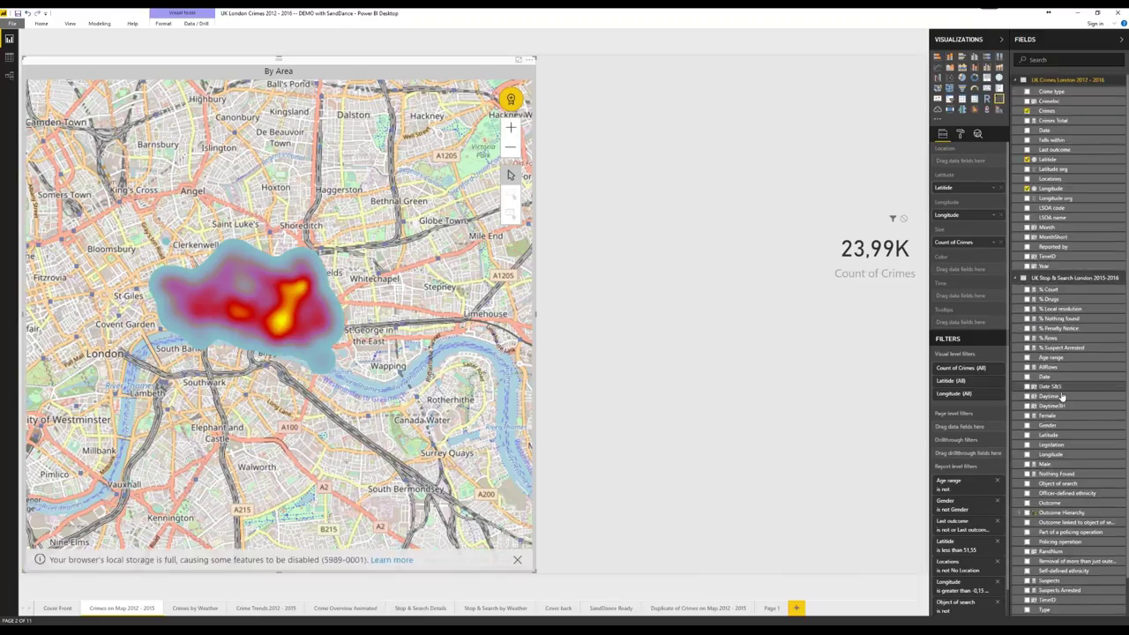
left_click_drag(1045, 377, 970, 300)
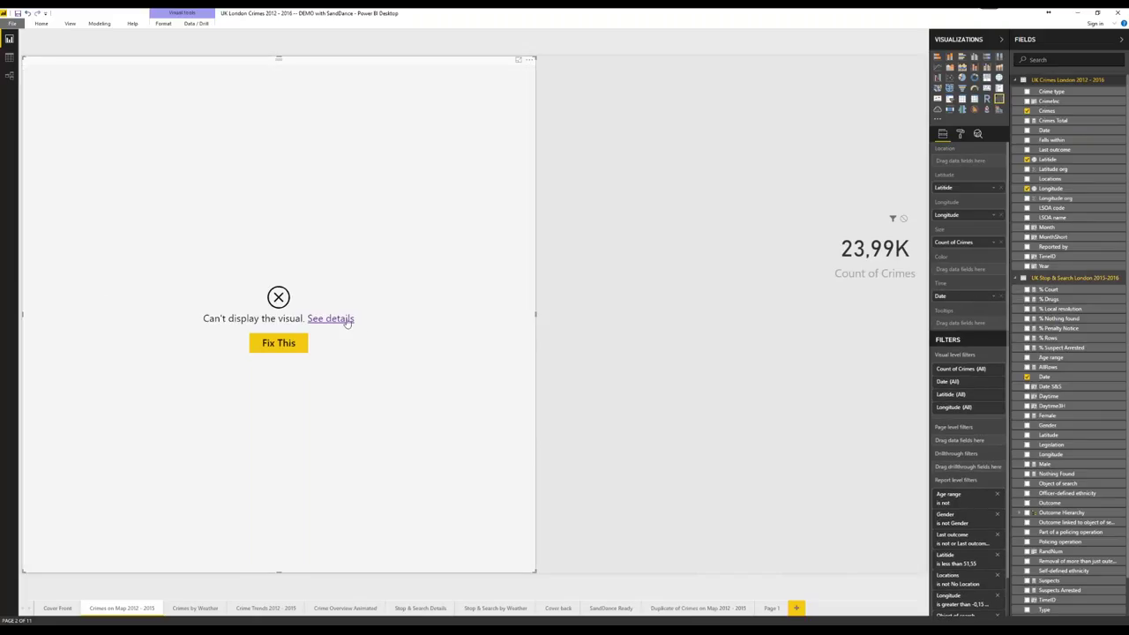
left_click(340, 321)
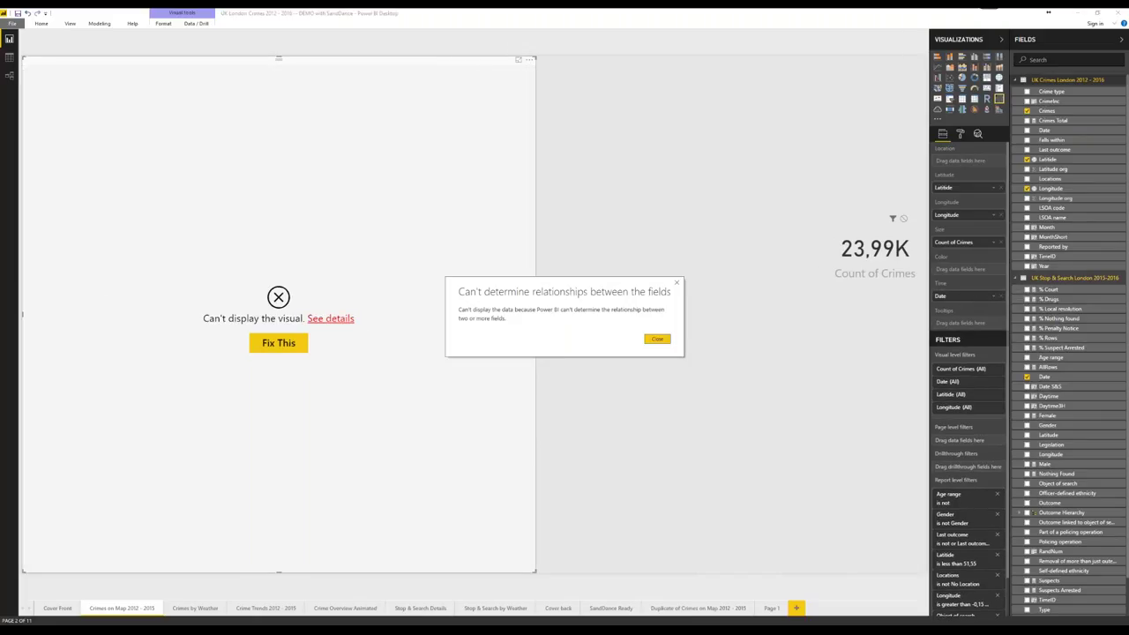
left_click(658, 338)
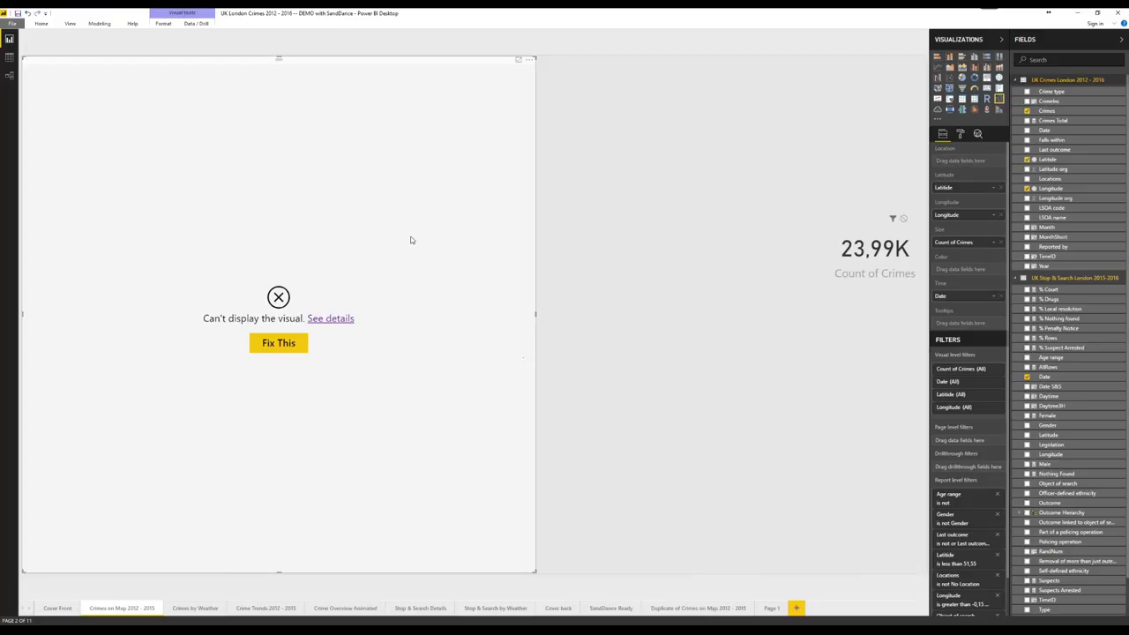
left_click(996, 297)
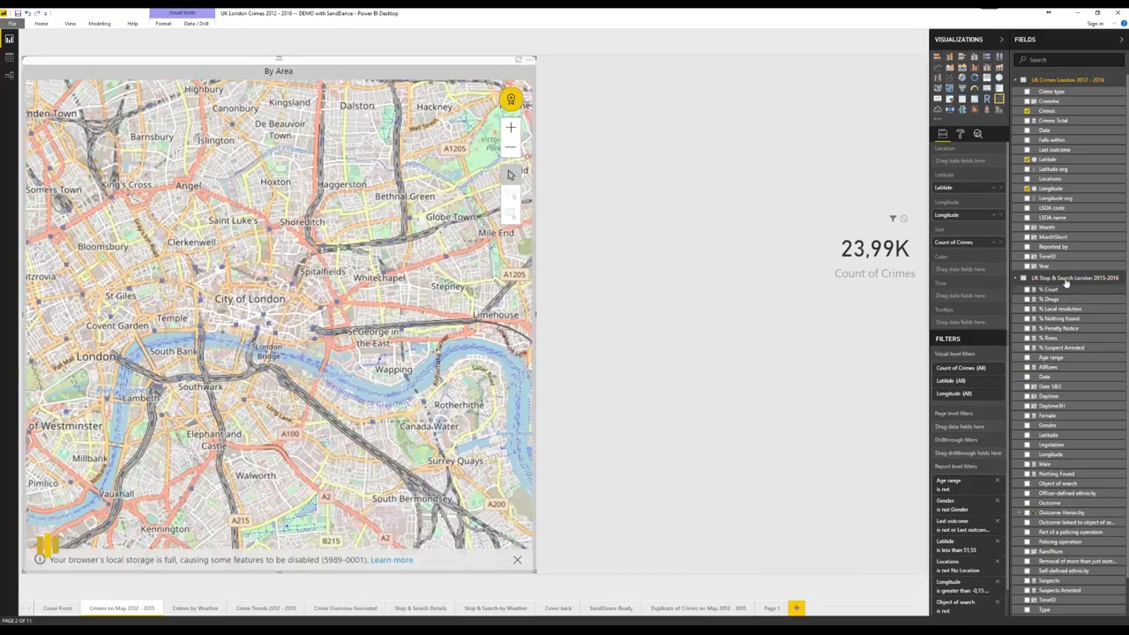
Add Date from the UK Crimes London 2012 - 2016 table to the map's Time field and dismiss the local storage notice.
left_click(1063, 277)
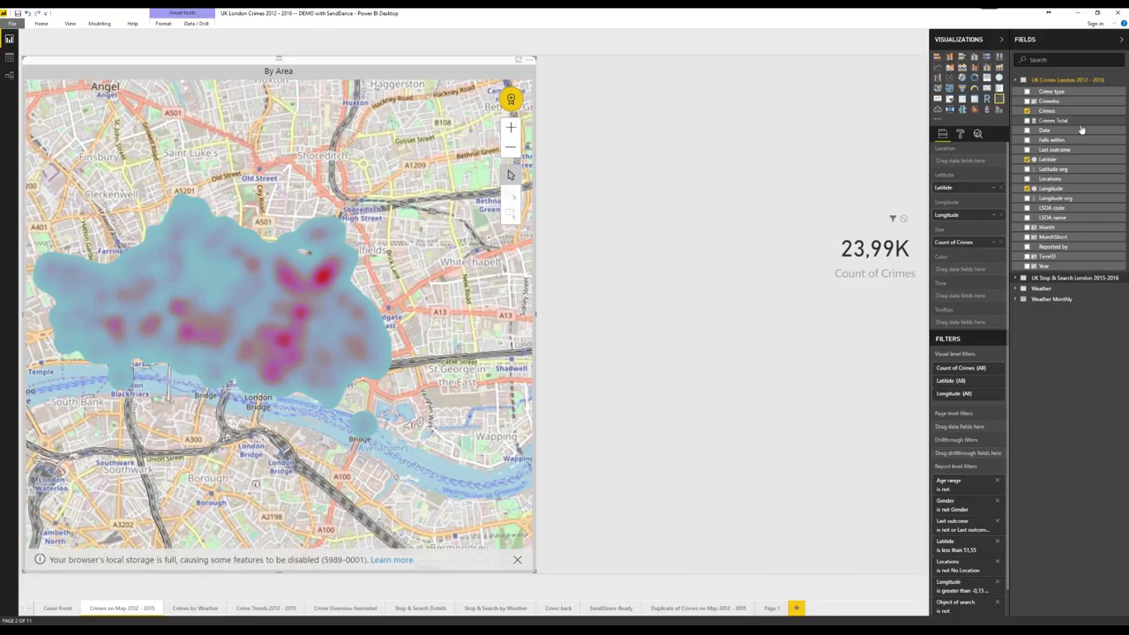
left_click_drag(1083, 132, 984, 298)
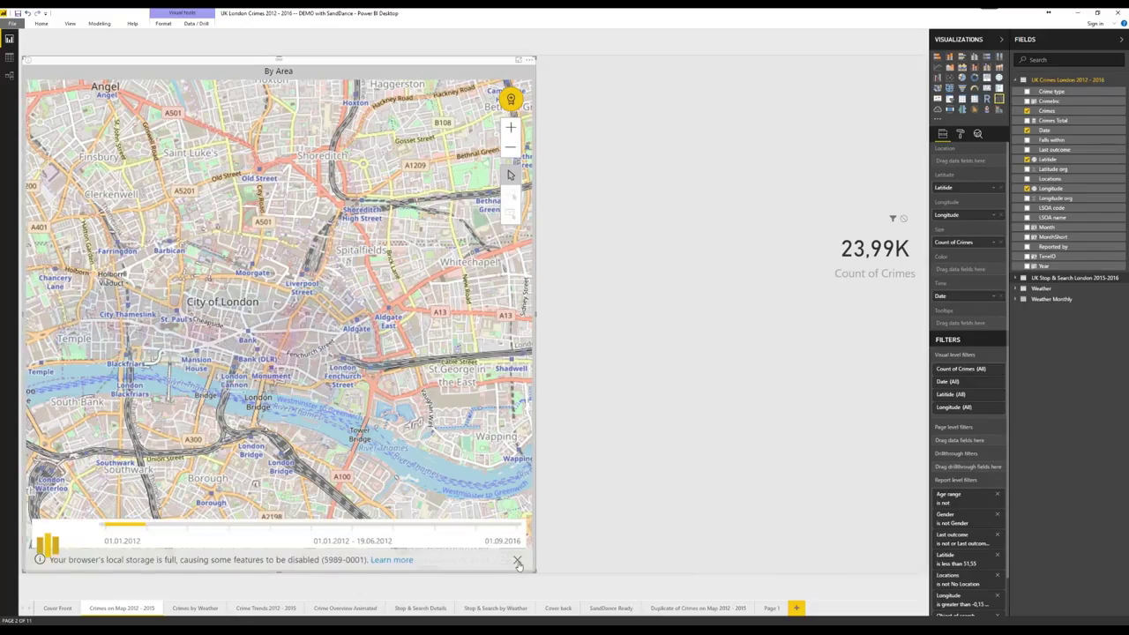
left_click(518, 561)
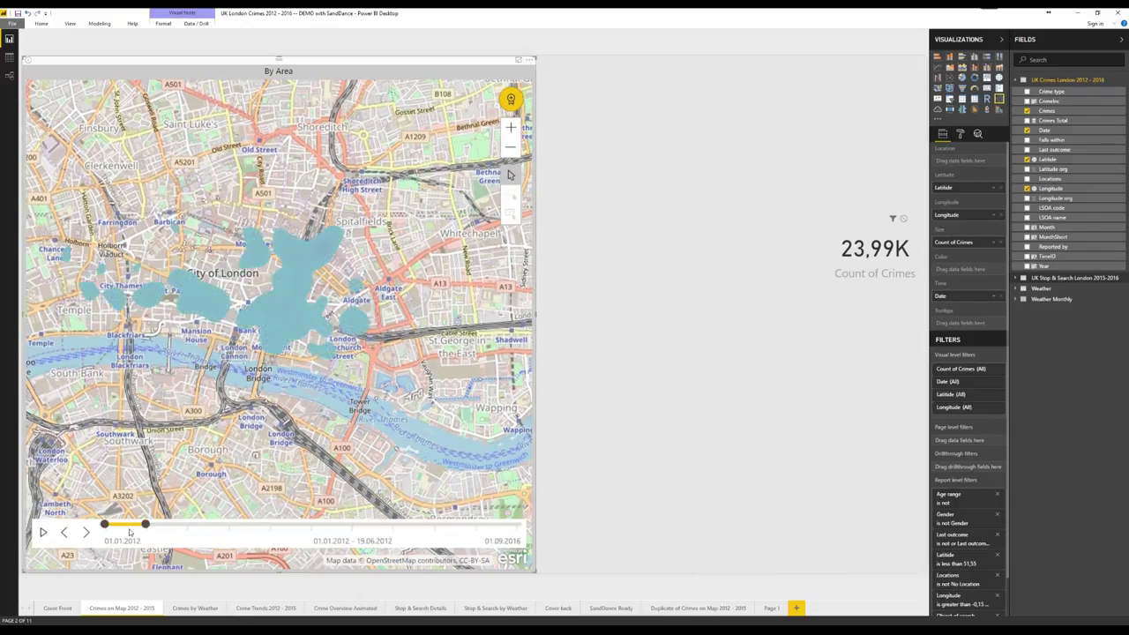
Play the crime map's time animation and pause it partway through.
left_click(43, 534)
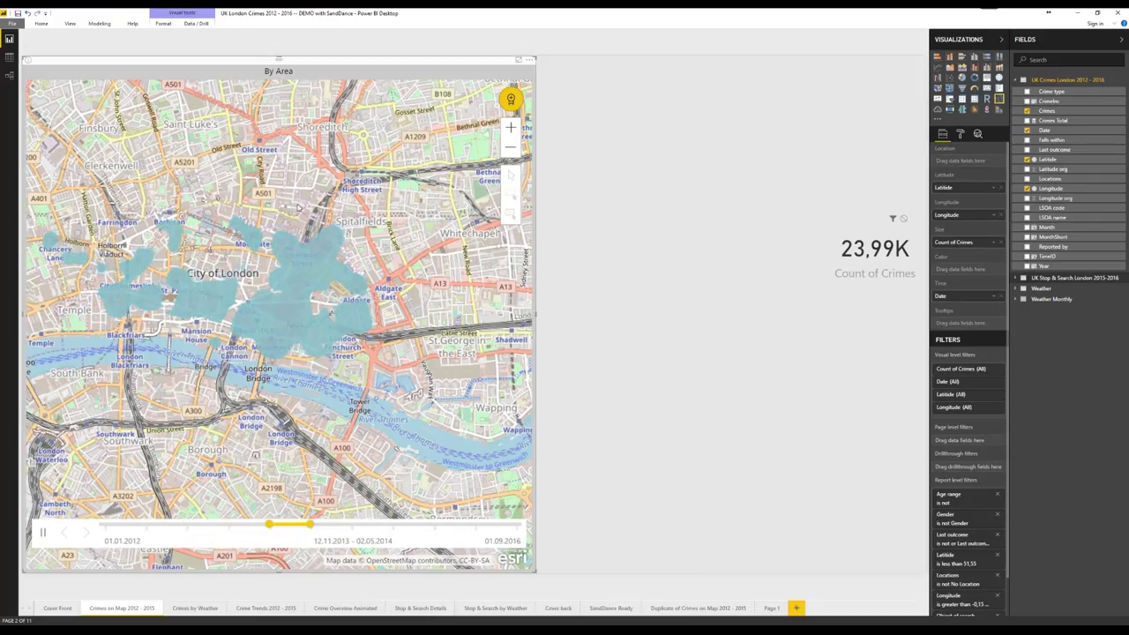
left_click(39, 533)
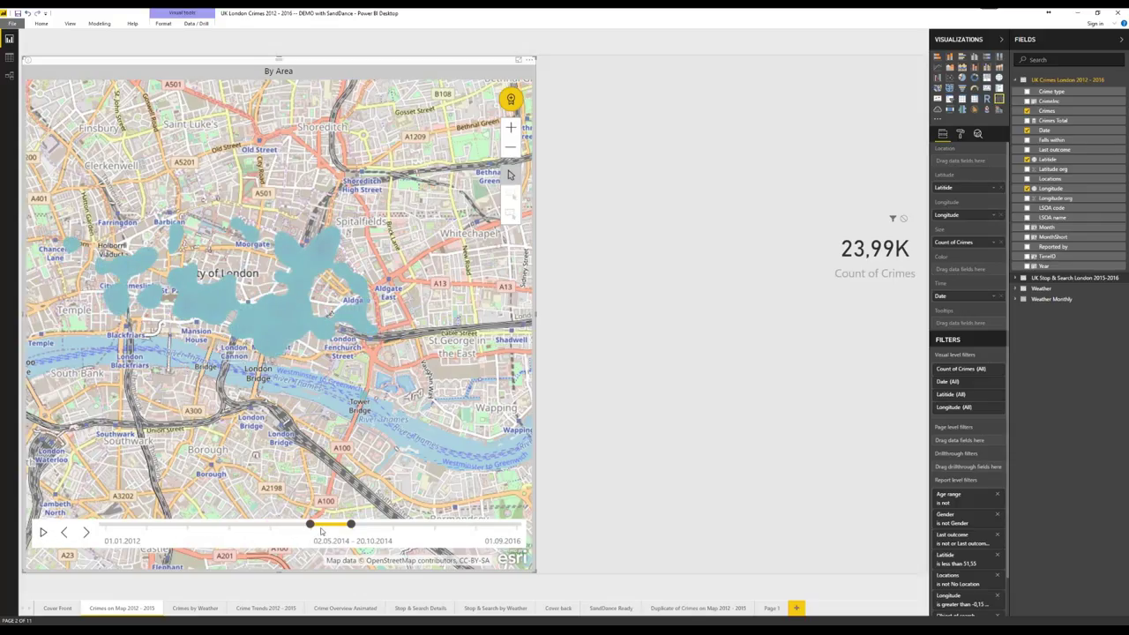
Set the map's time window to 01.01.2012 - 06.12.2012, and briefly play and pause the animation with that range.
left_click_drag(293, 526, 152, 526)
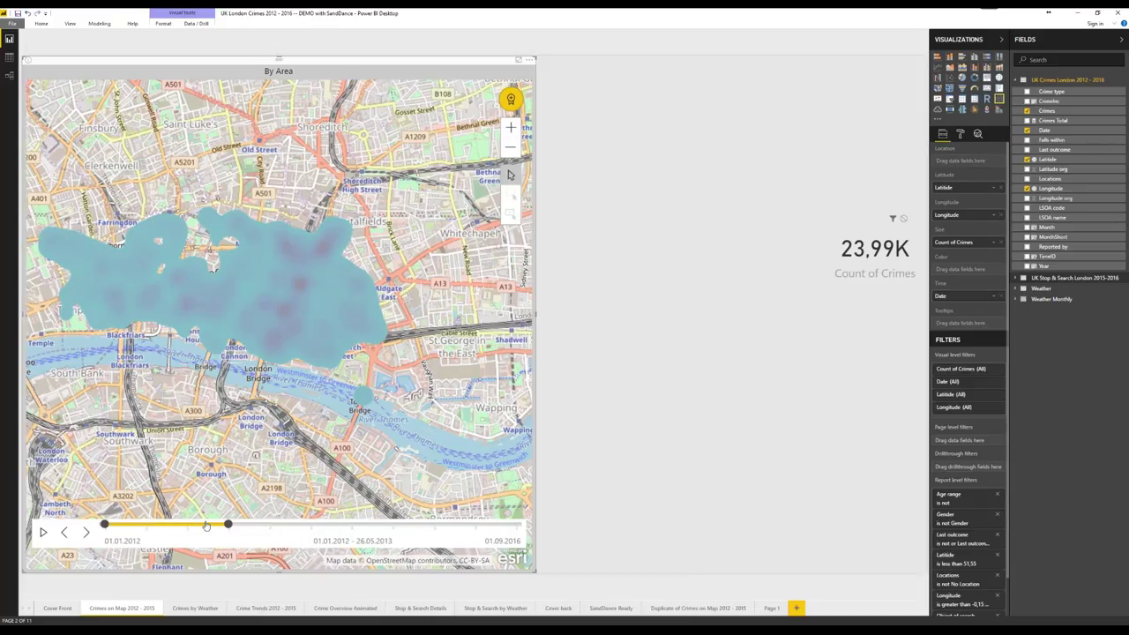
left_click_drag(227, 524, 186, 526)
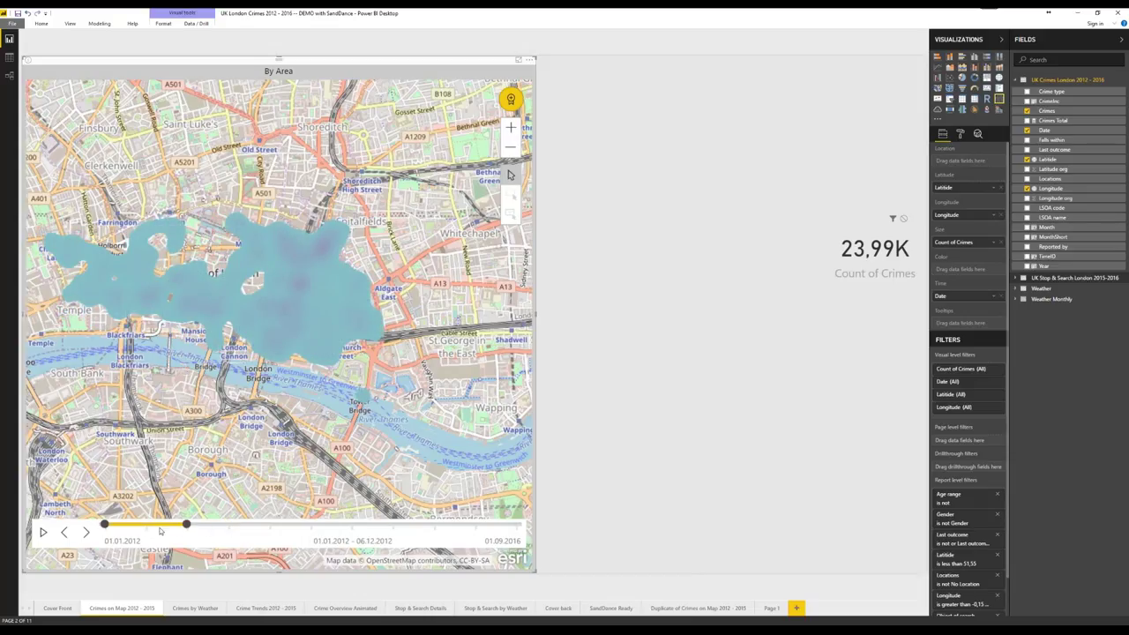
left_click(43, 533)
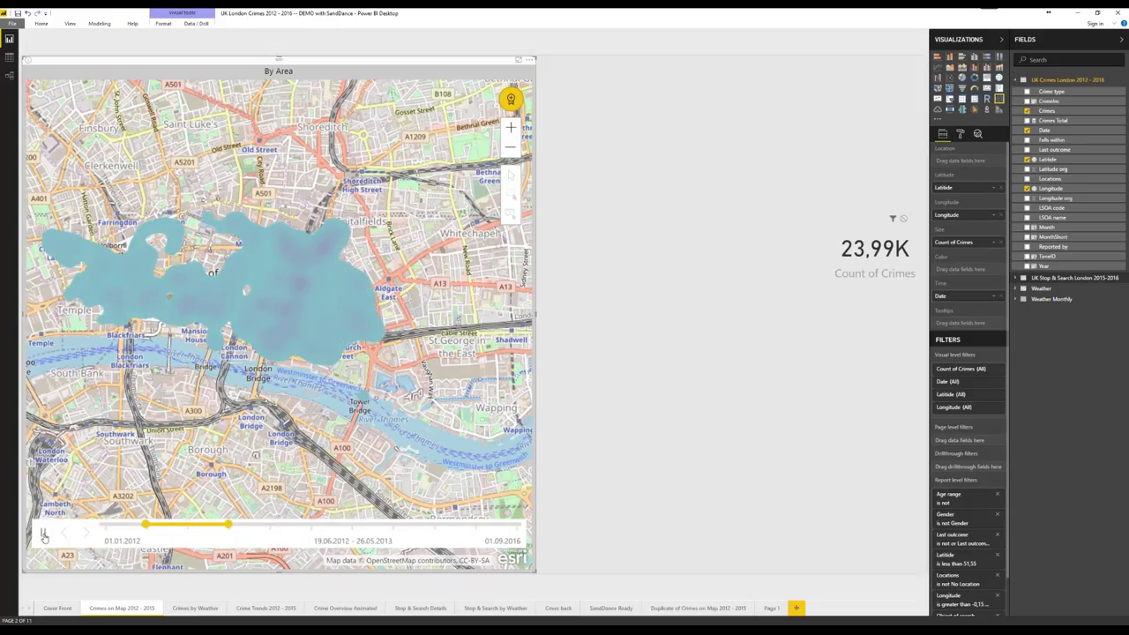
left_click(43, 534)
left_click(646, 158)
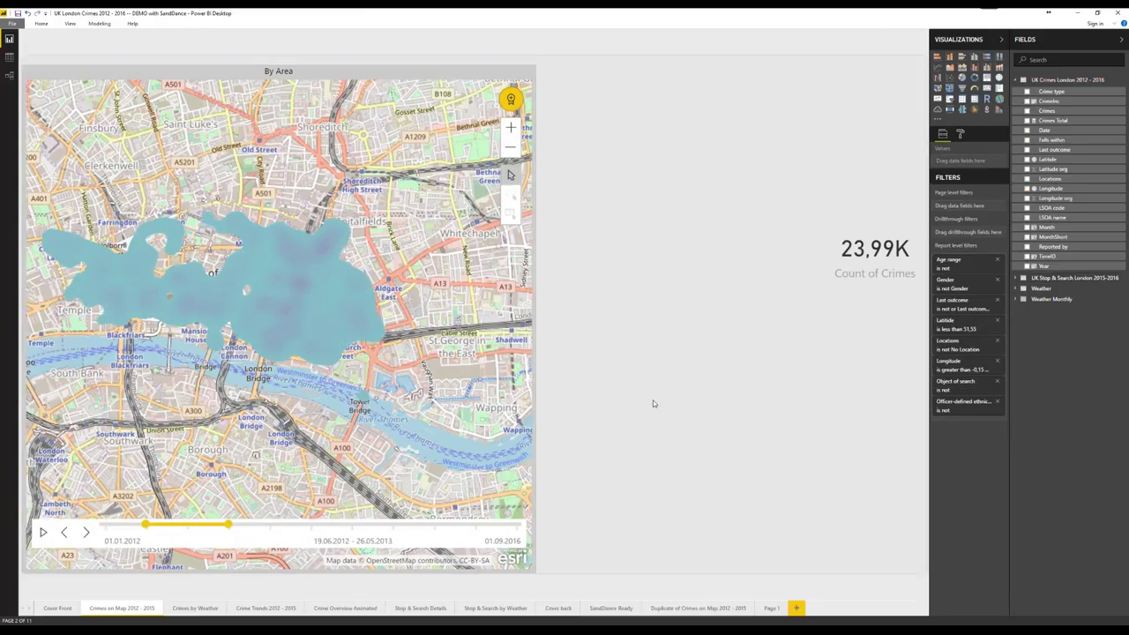
Switch to Page 1 and select its SandDance visual to examine the Daytime3H columns.
left_click(769, 609)
left_click(582, 75)
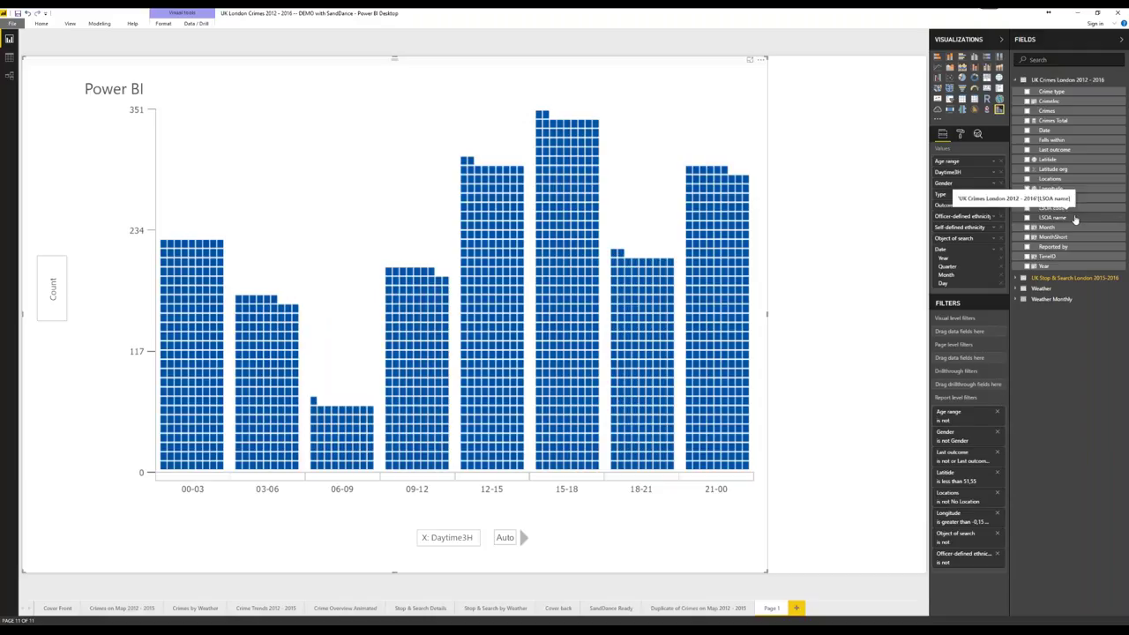
left_click(869, 193)
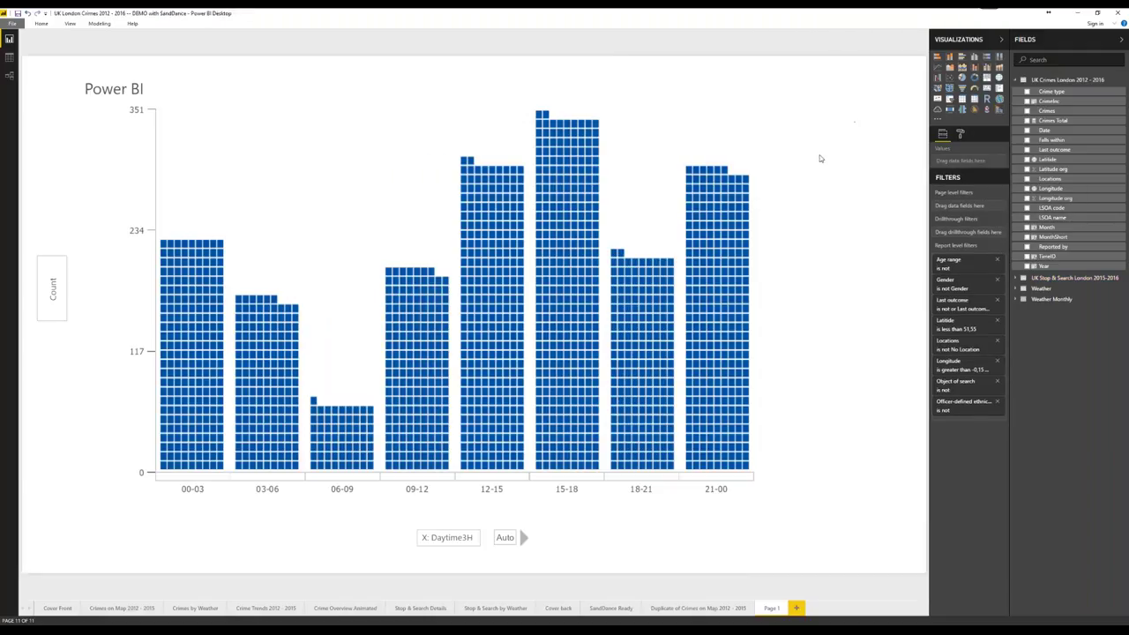
left_click(638, 67)
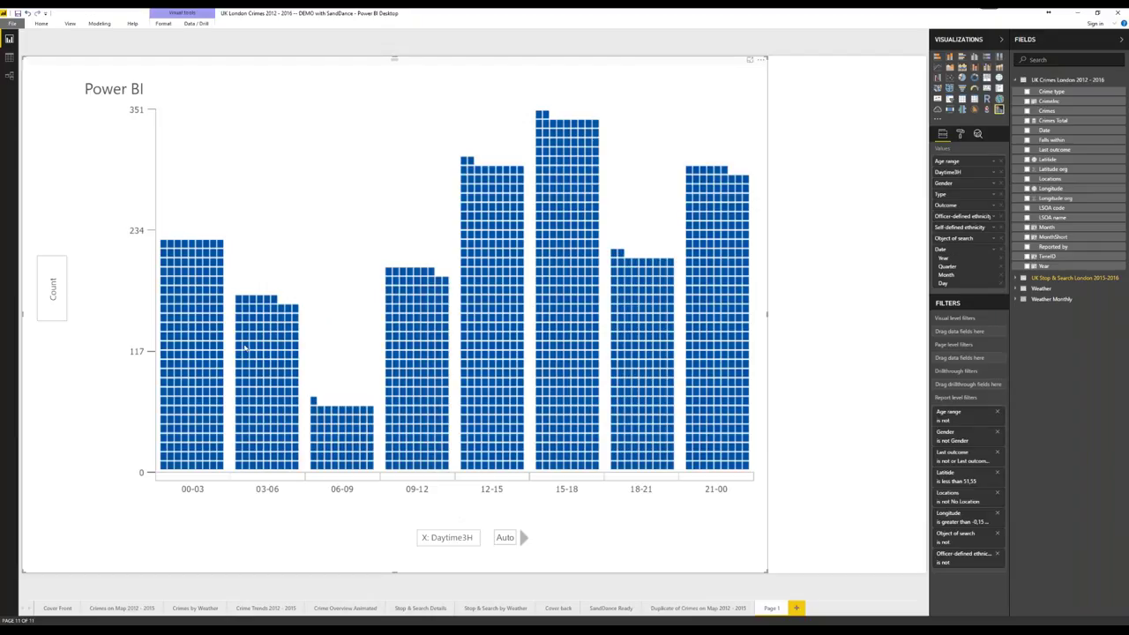
mouse_move(265, 369)
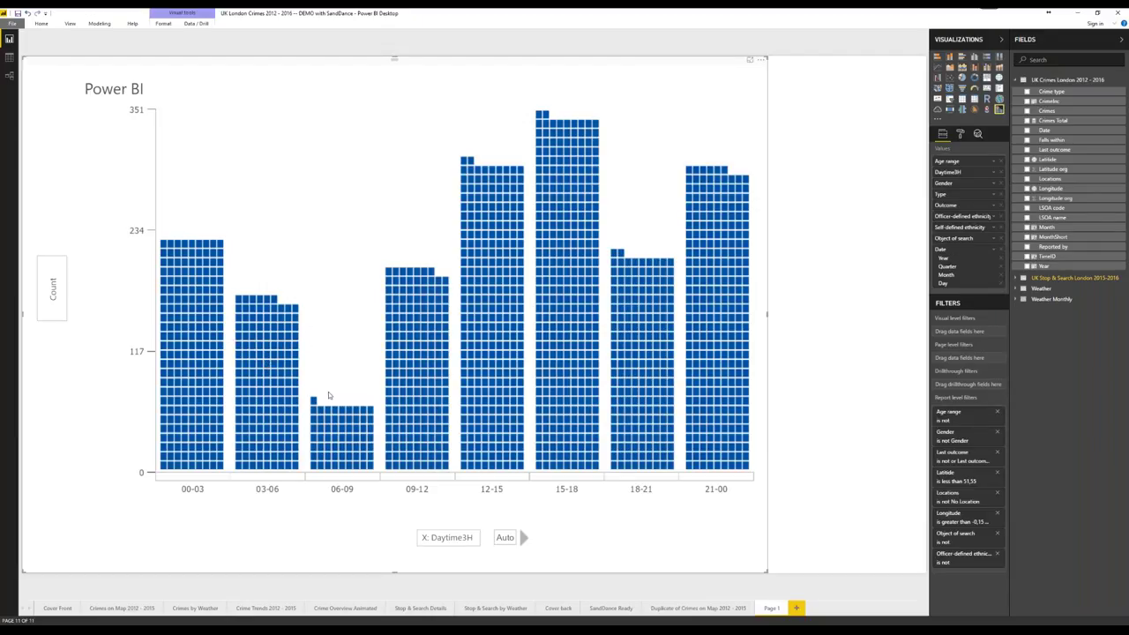
Change the SandDance chart's X axis column to Gender.
left_click(467, 539)
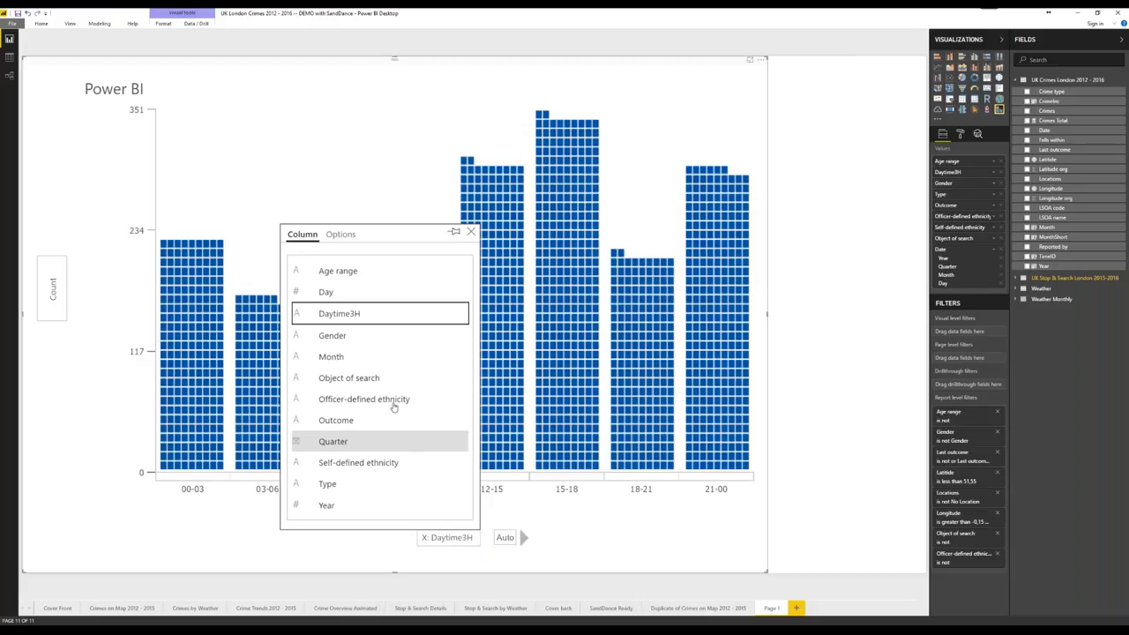
left_click(397, 343)
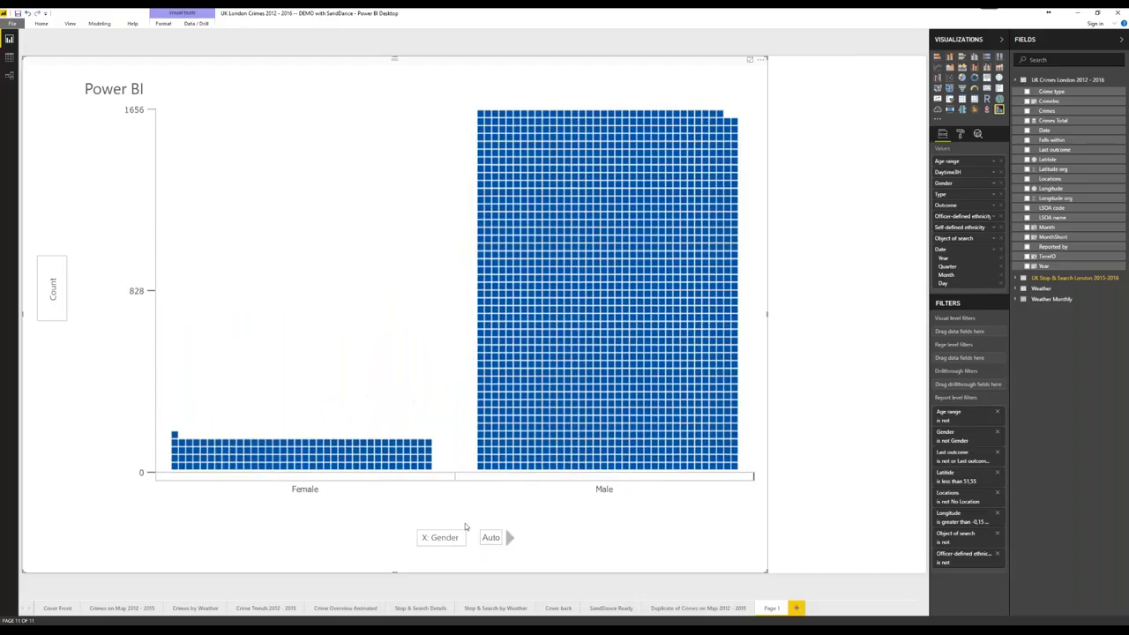
left_click(455, 541)
left_click(455, 541)
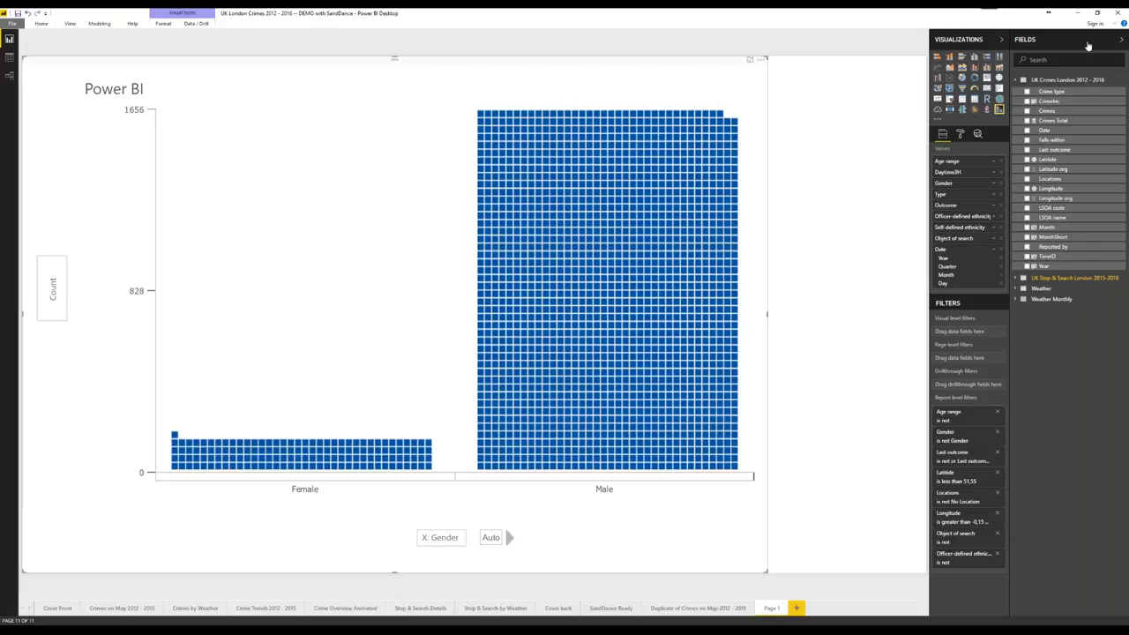
Collapse the Fields and Visualizations panes and open the SandDance visual in its full edit mode.
left_click(1121, 39)
left_click(1102, 39)
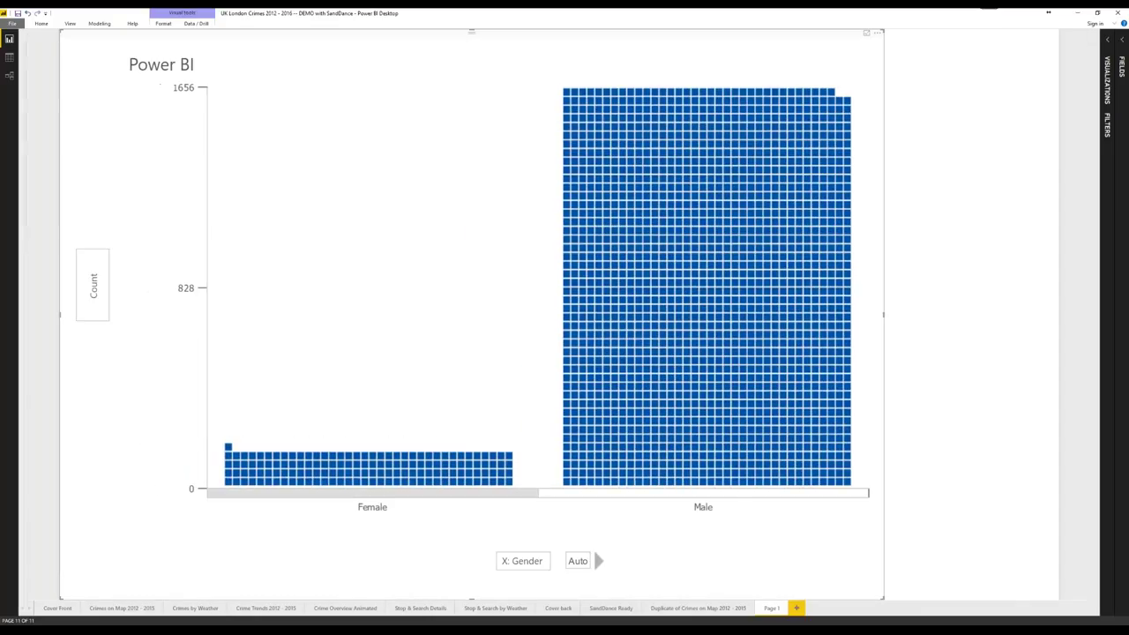
left_click(879, 36)
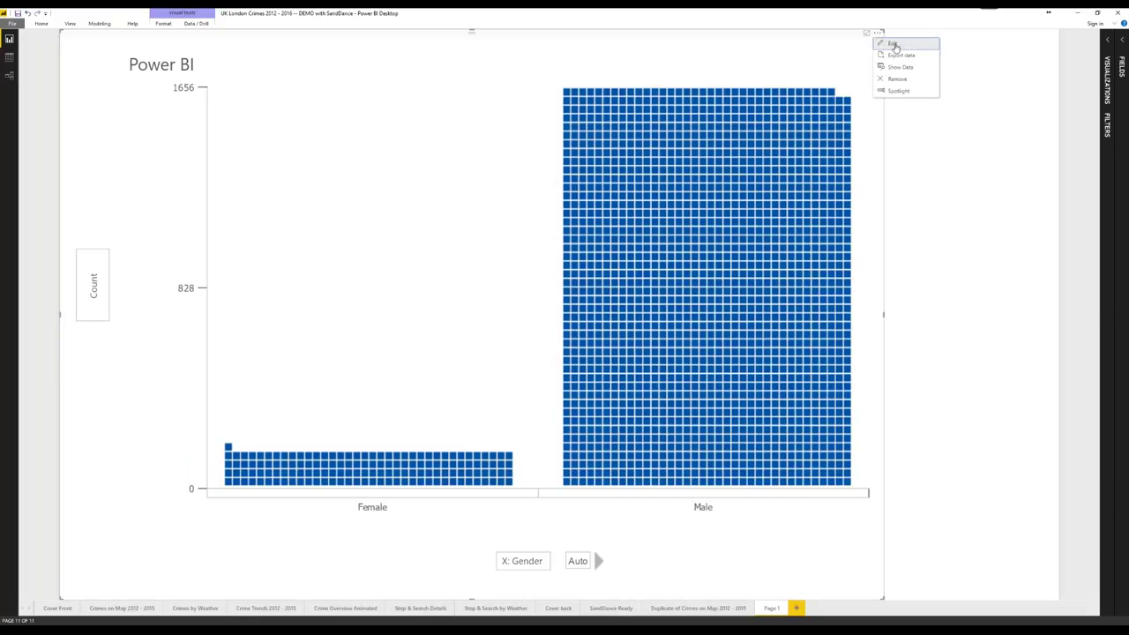
left_click(894, 45)
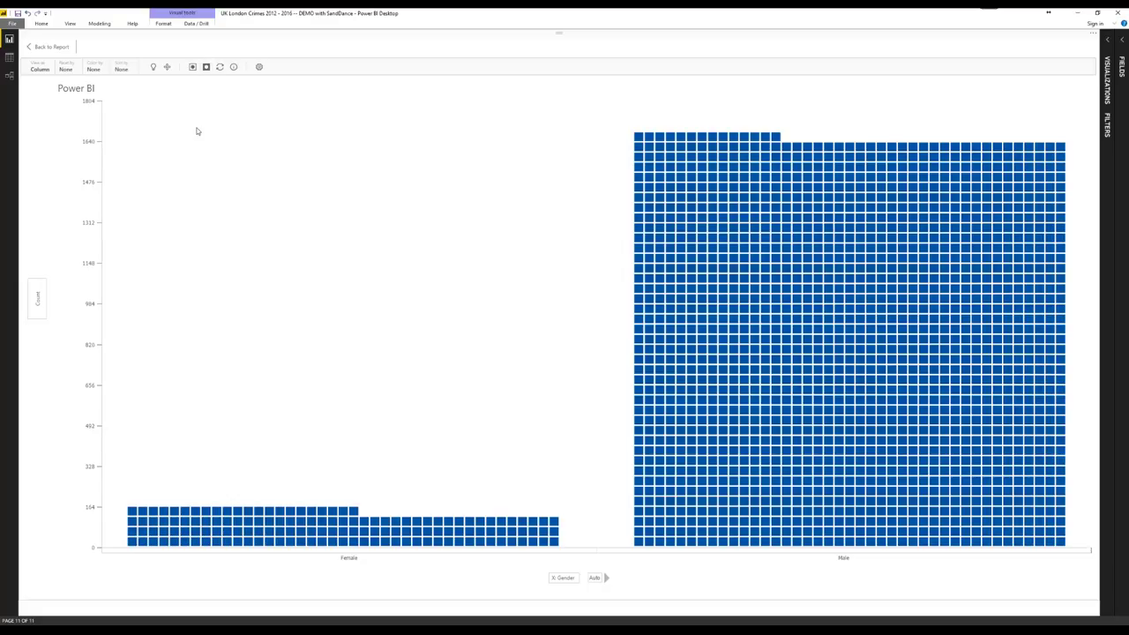
Color and sort the SandDance squares by Age range.
left_click(91, 69)
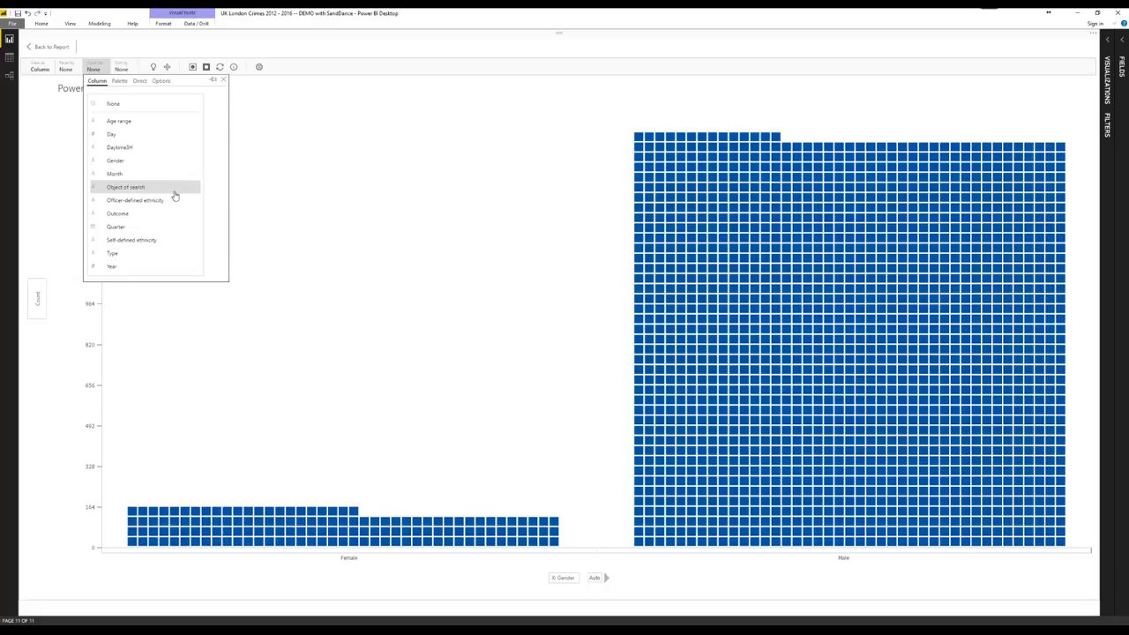
left_click(145, 121)
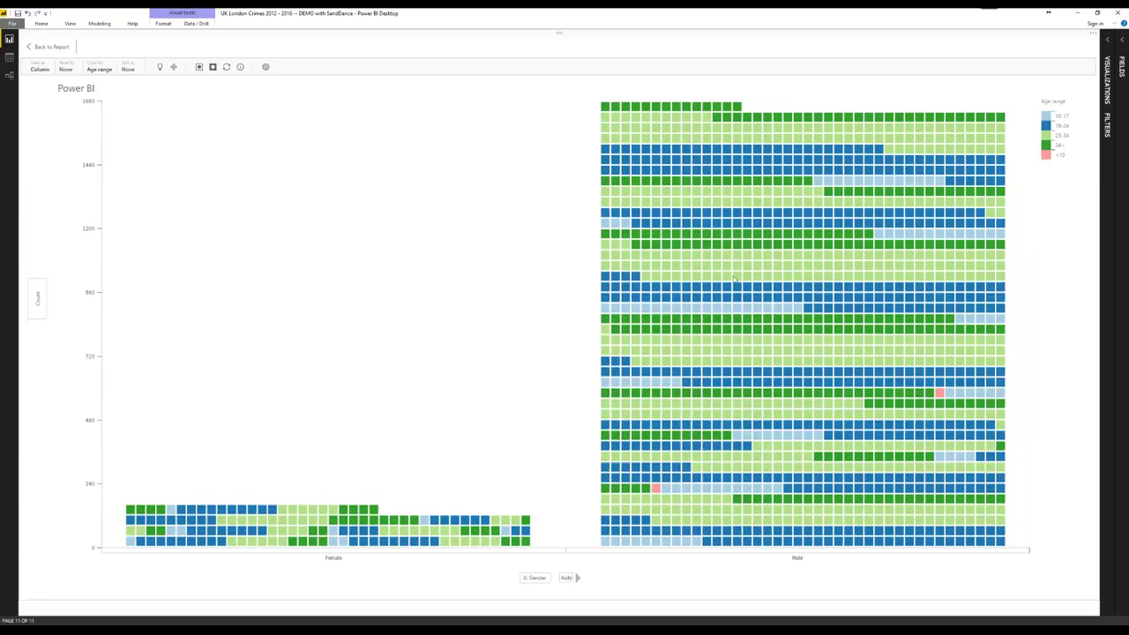
left_click(130, 69)
left_click(140, 111)
left_click(424, 136)
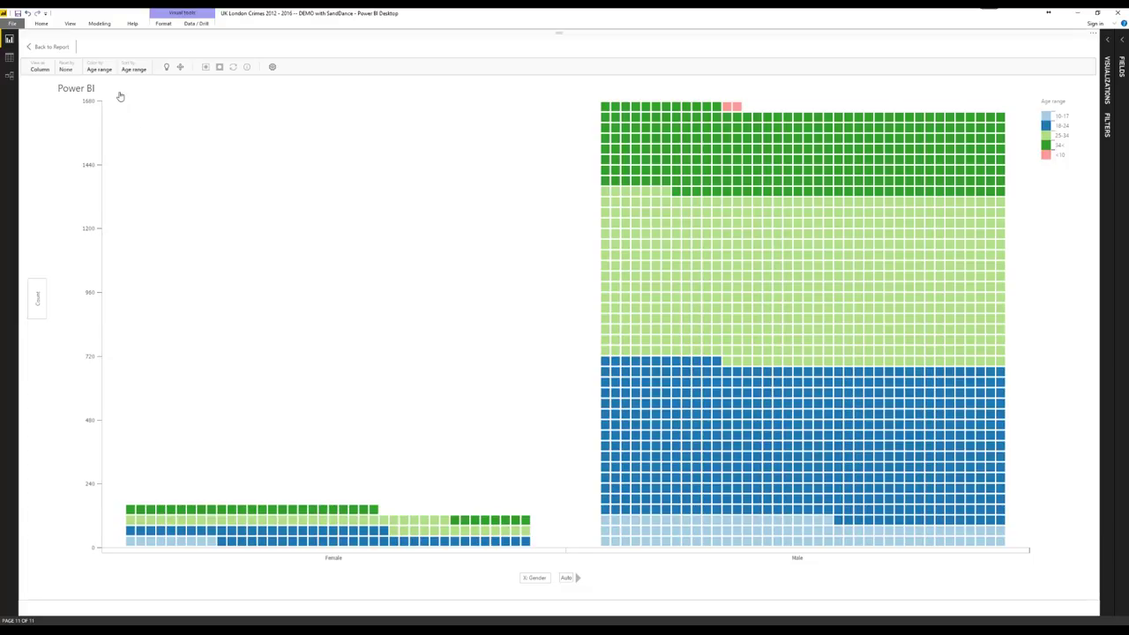
Facet the SandDance chart by Object of search.
left_click(68, 69)
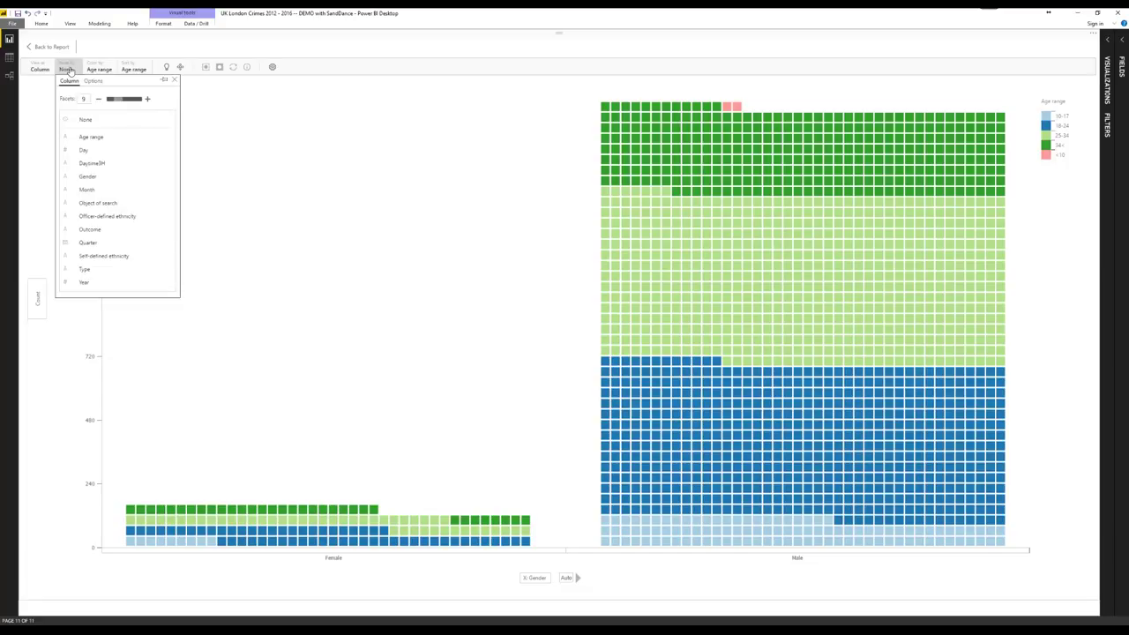
left_click(138, 204)
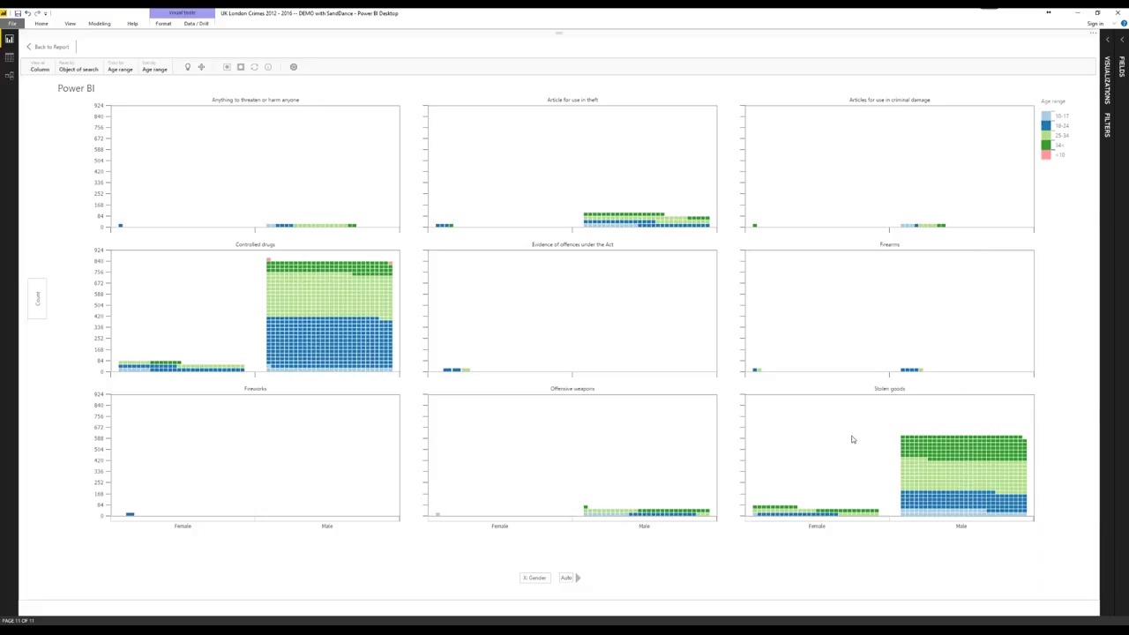
Select the <10 age range square among males in the Controlled drugs facet, and return to the report.
mouse_move(270, 262)
mouse_move(391, 265)
left_click(390, 264)
left_click(41, 48)
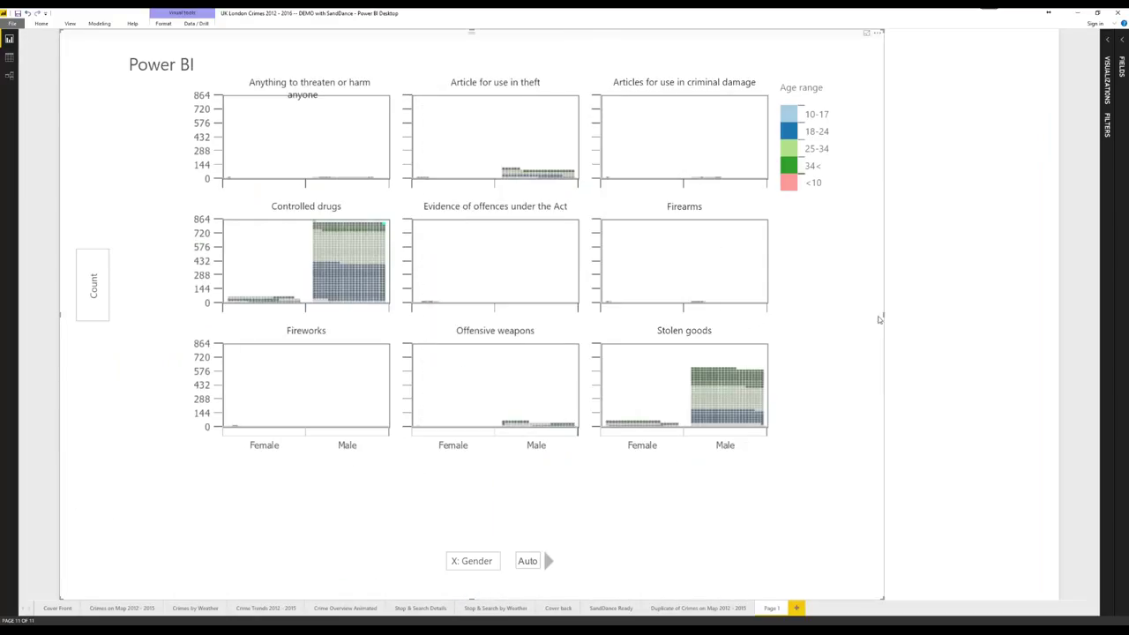
Narrow the SandDance visual to free space on the page and expand the Fields pane.
left_click_drag(886, 317, 746, 315)
left_click(1120, 66)
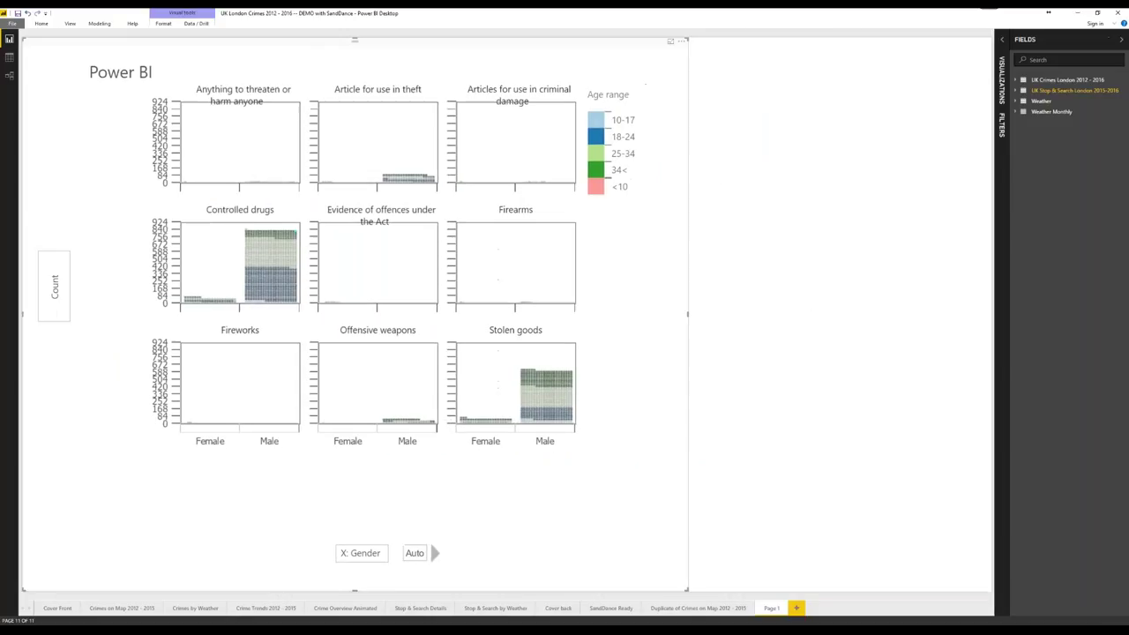
Create a table of Age range and Object of search from UK Stop & Search London 2015-2016 beside the SandDance visual.
left_click(1072, 91)
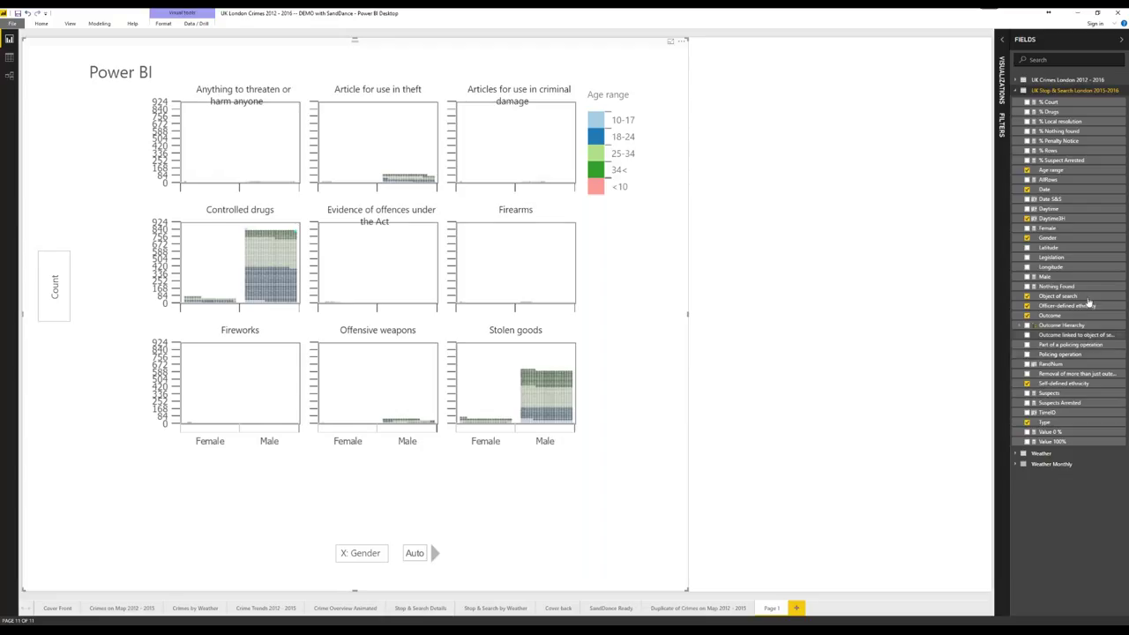
left_click_drag(1086, 173, 778, 133)
left_click_drag(1090, 294, 825, 142)
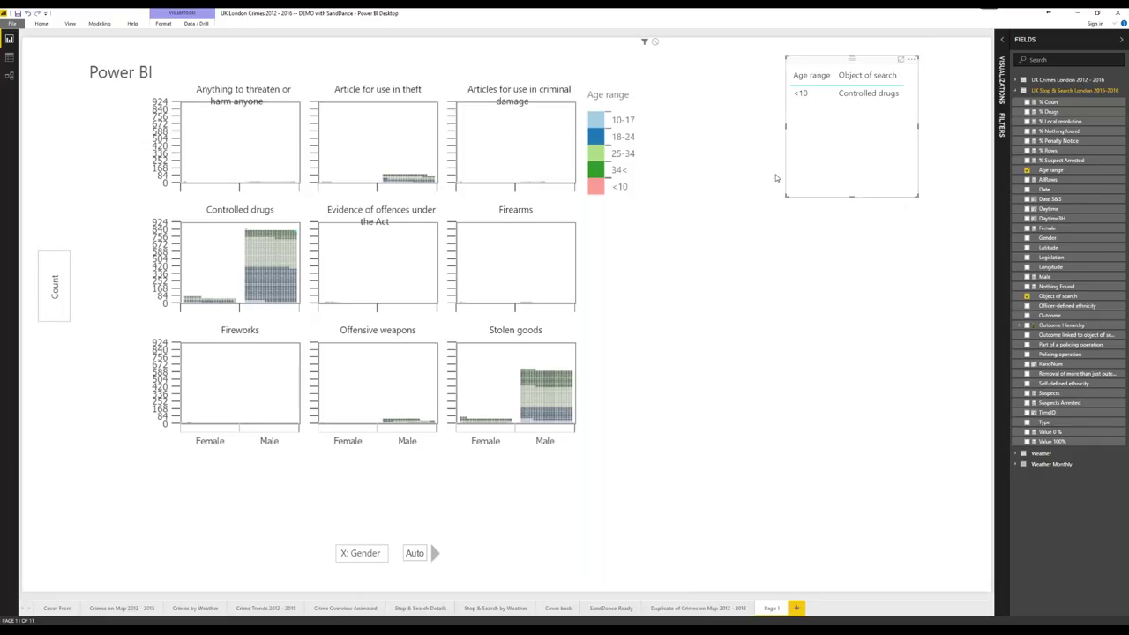
Clear the SandDance selection and enlarge the table to show more of its rows.
left_click_drag(785, 196, 732, 208)
left_click(693, 230)
left_click(370, 254)
left_click(820, 66)
left_click_drag(919, 198, 957, 410)
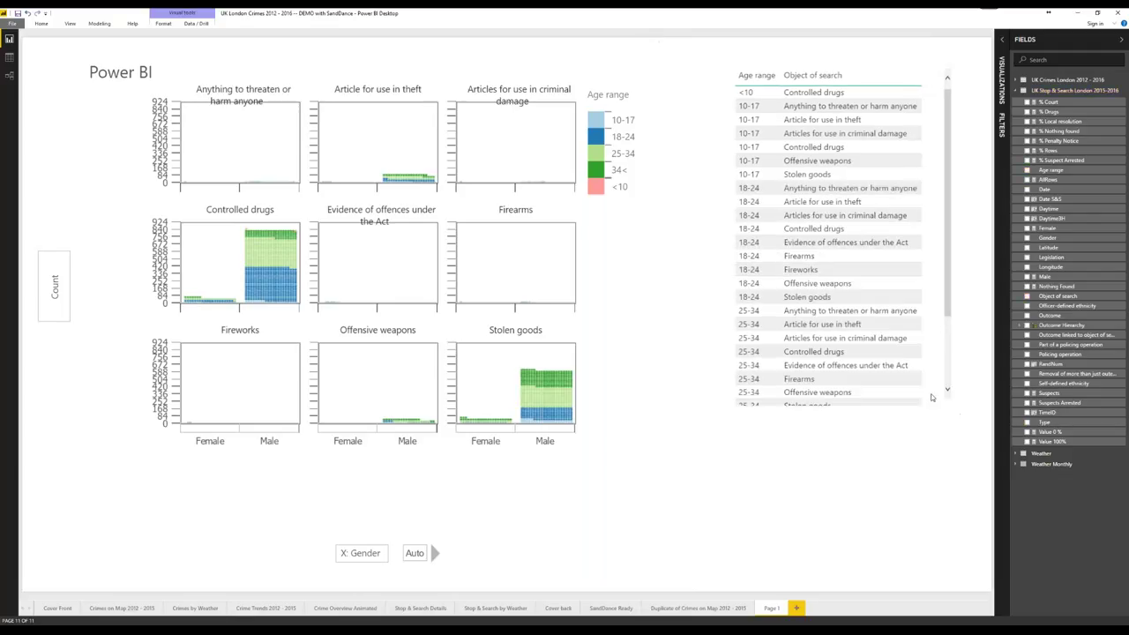
Cross-filter the table by the <10 age range from the SandDance legend, clear that selection, and delete the table.
left_click(595, 194)
left_click(595, 194)
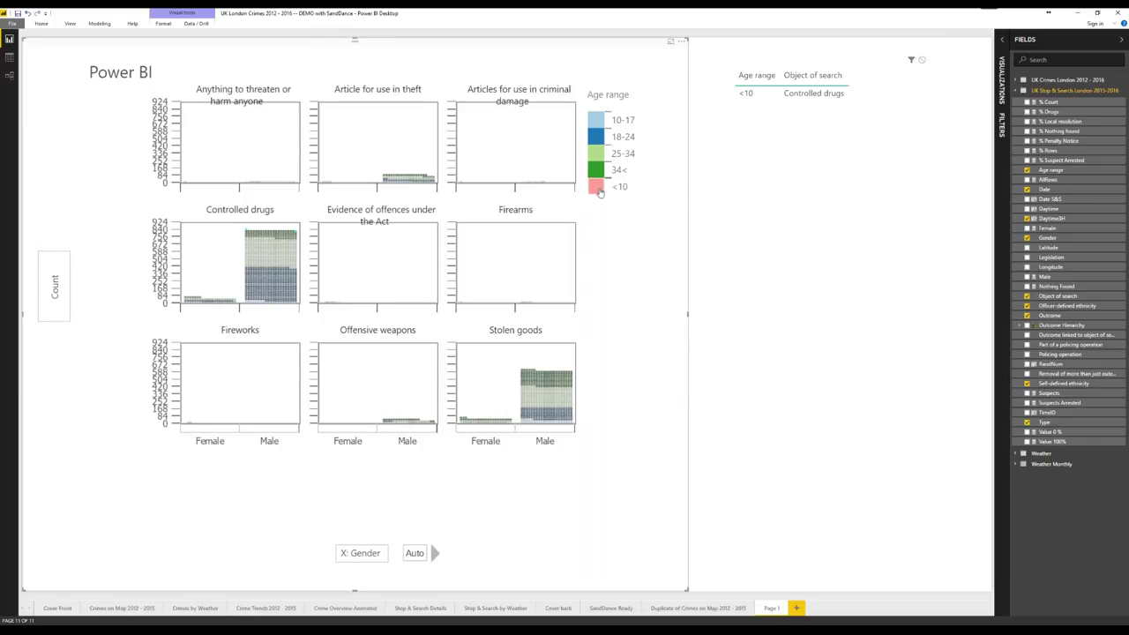
left_click(597, 190)
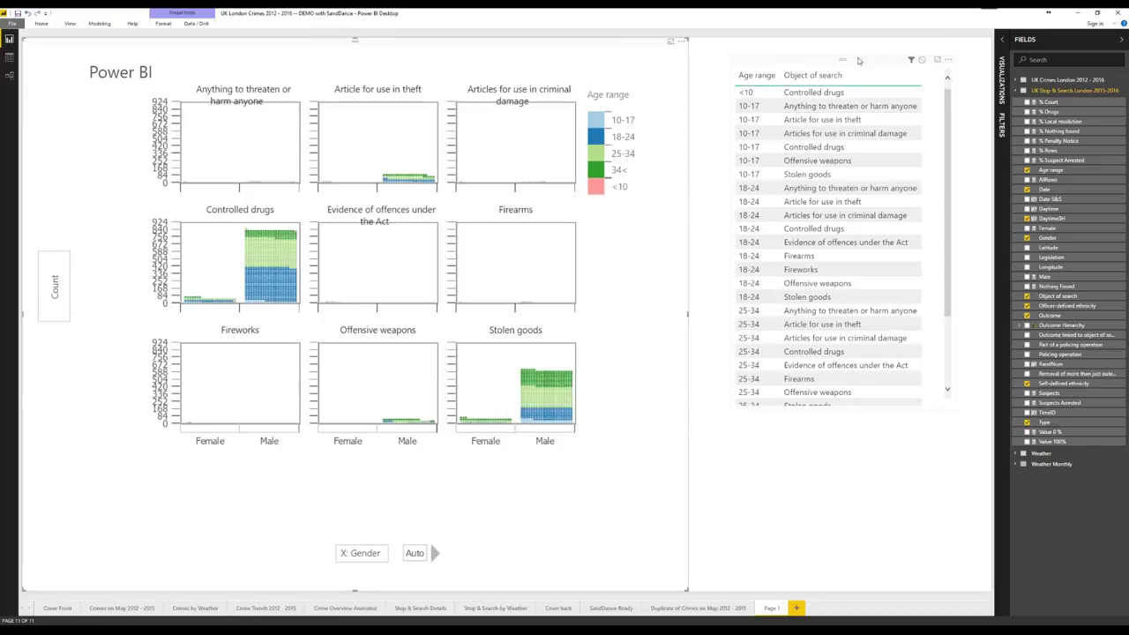
key("Delete")
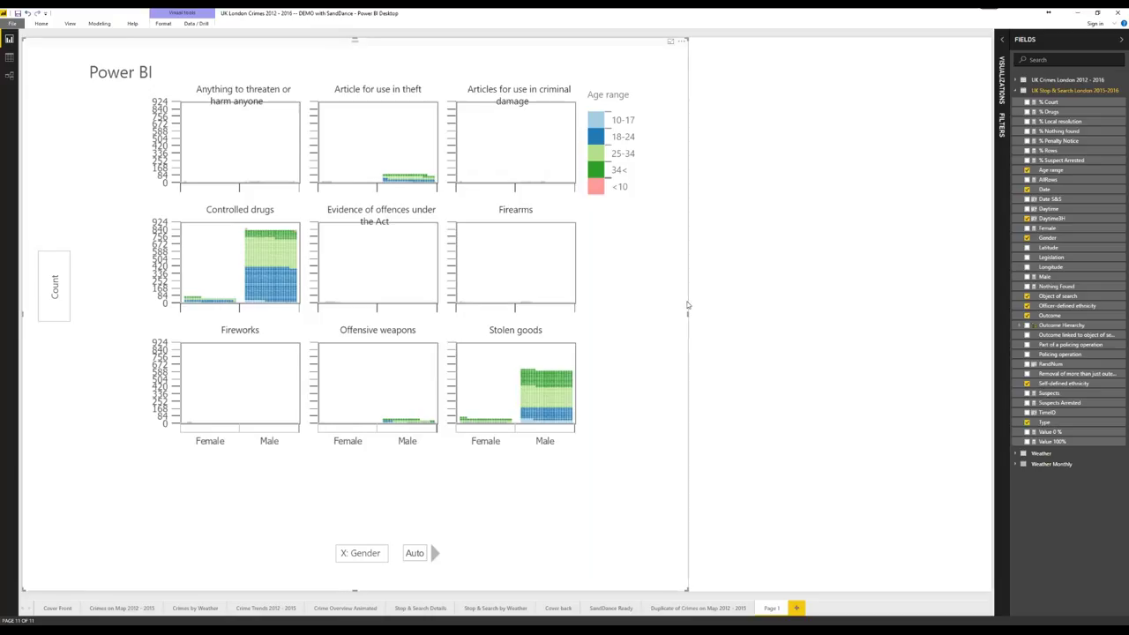
Open the SandDance visual in focus mode and set its faceting to None.
left_click(682, 41)
left_click(698, 53)
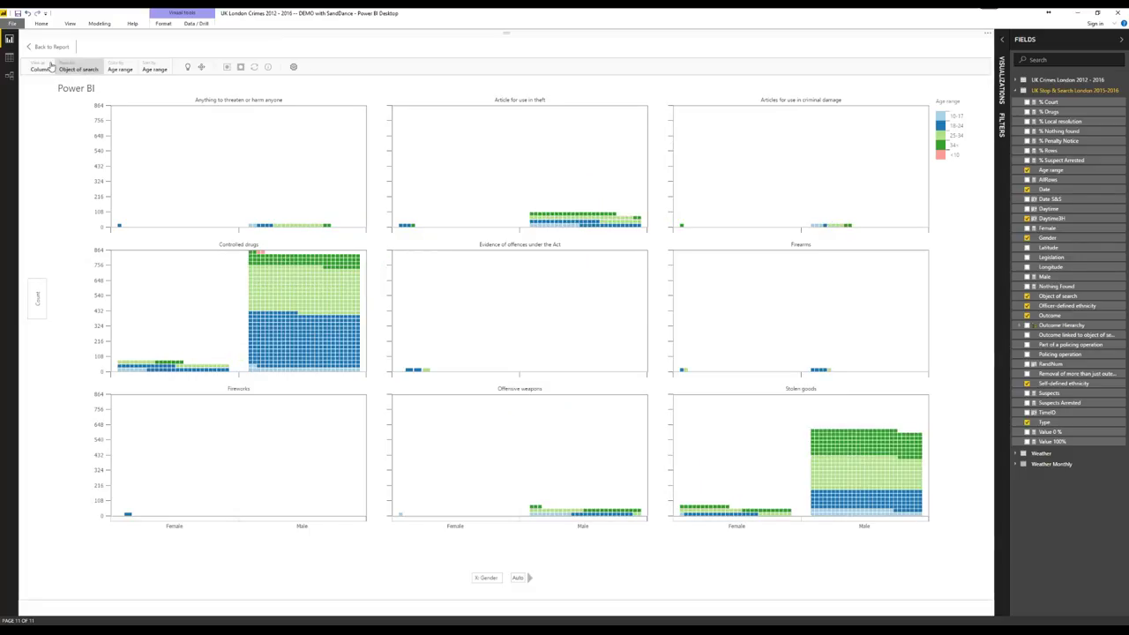
left_click(83, 70)
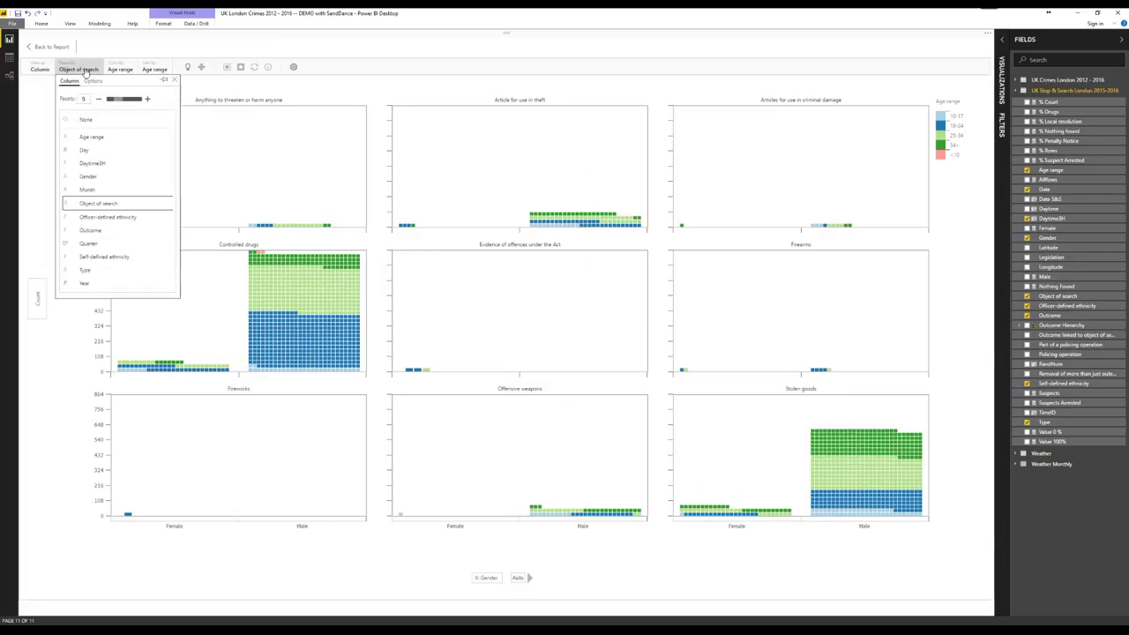
left_click(103, 120)
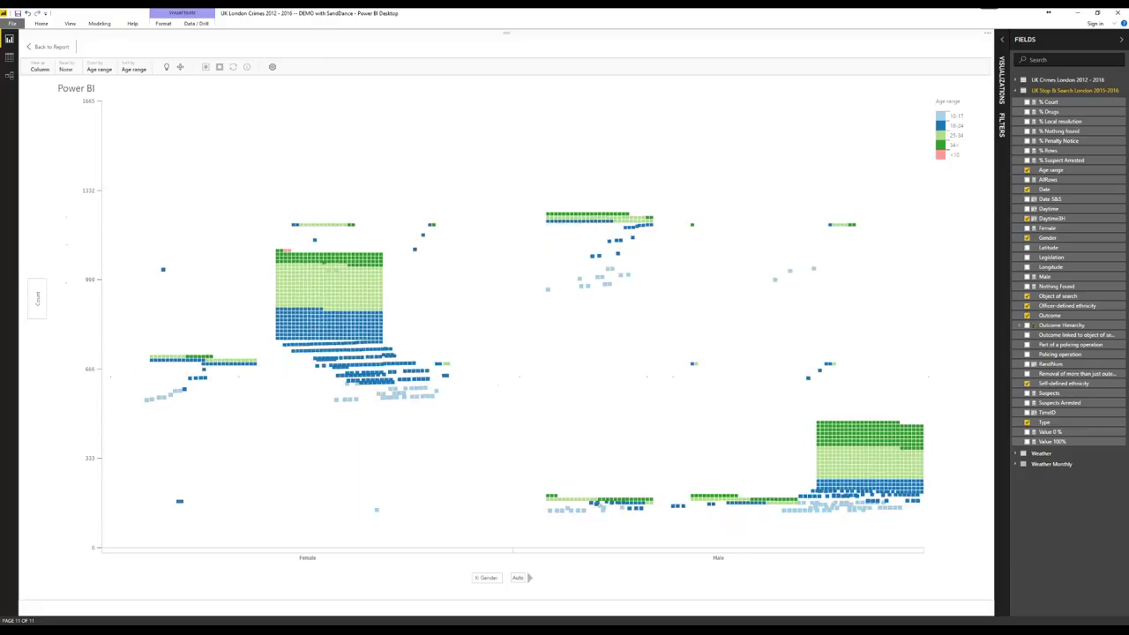
Switch the SandDance chart to the Stacks view and put Object of search on the X axis.
left_click(41, 69)
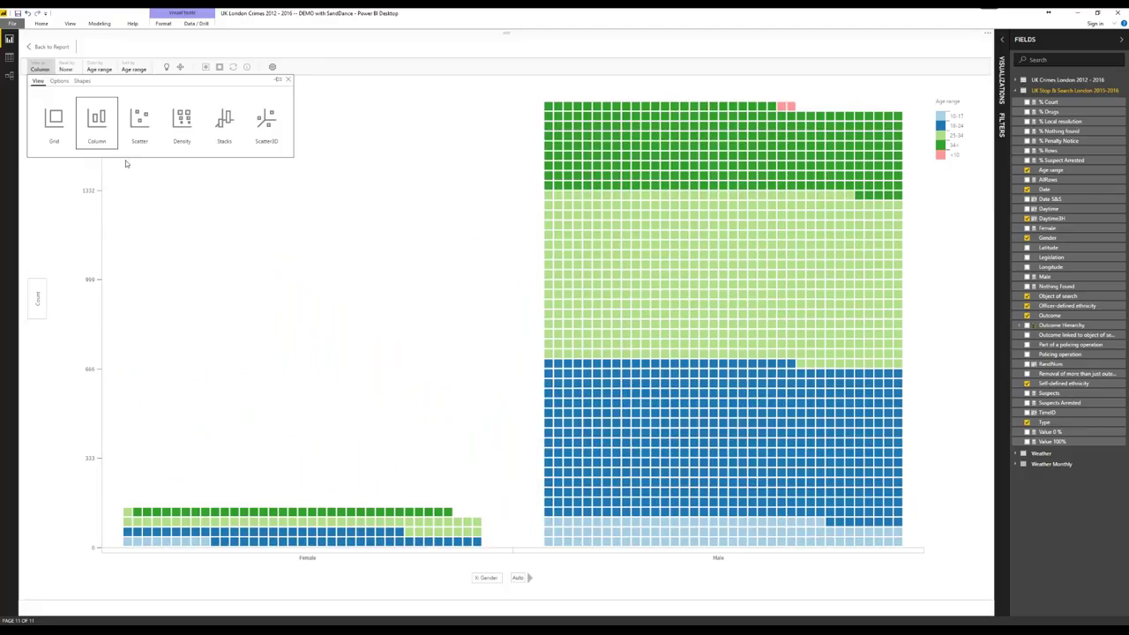
left_click(225, 124)
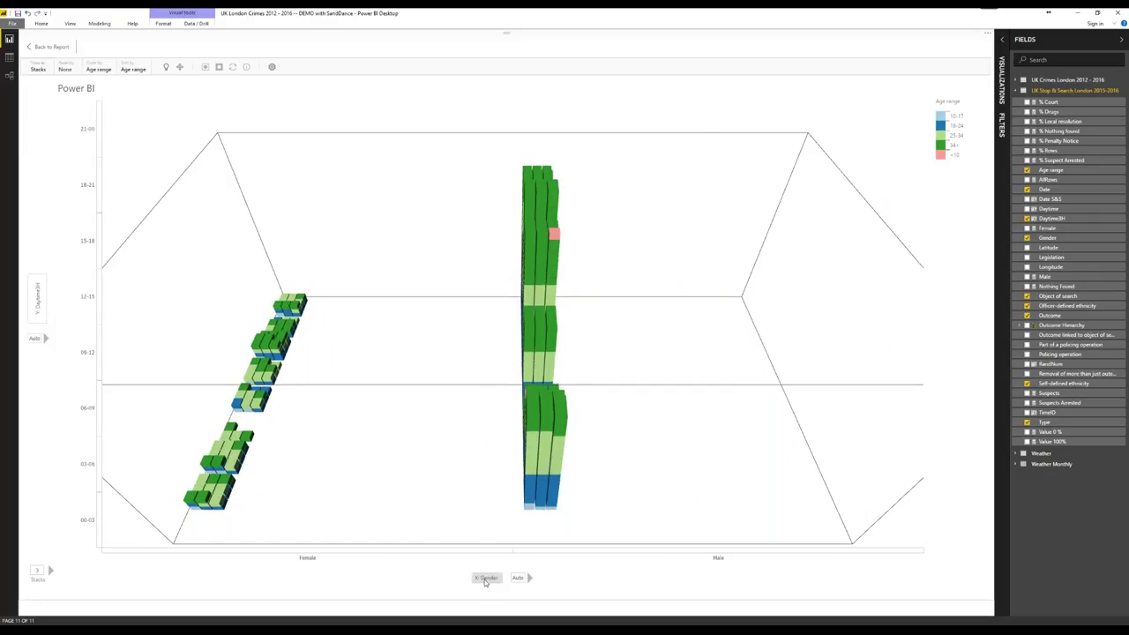
left_click(484, 580)
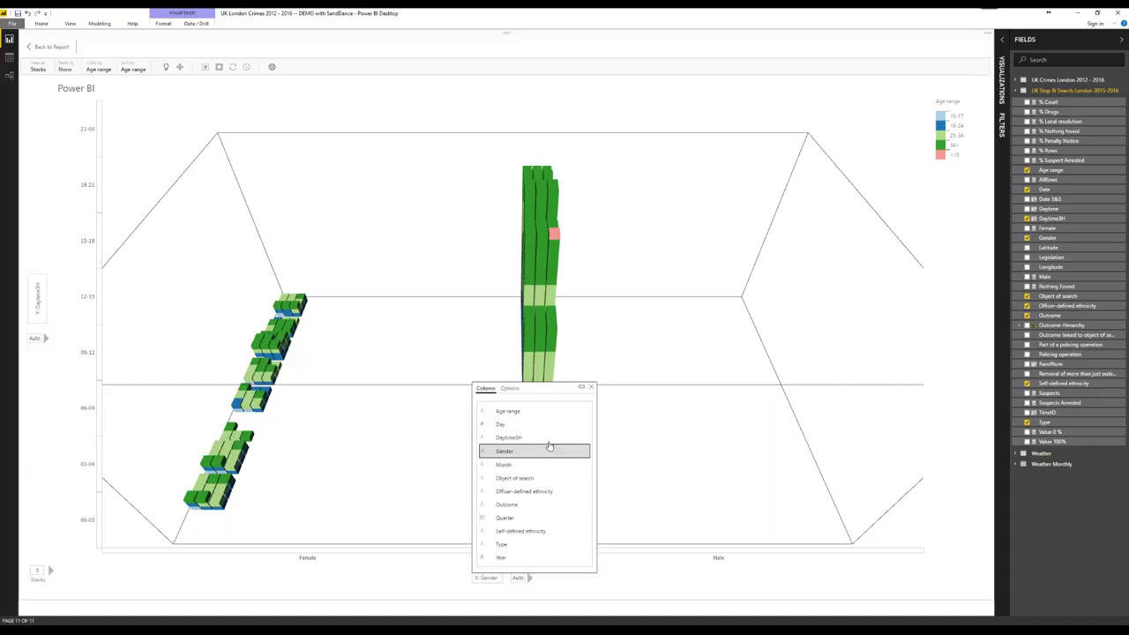
left_click(559, 478)
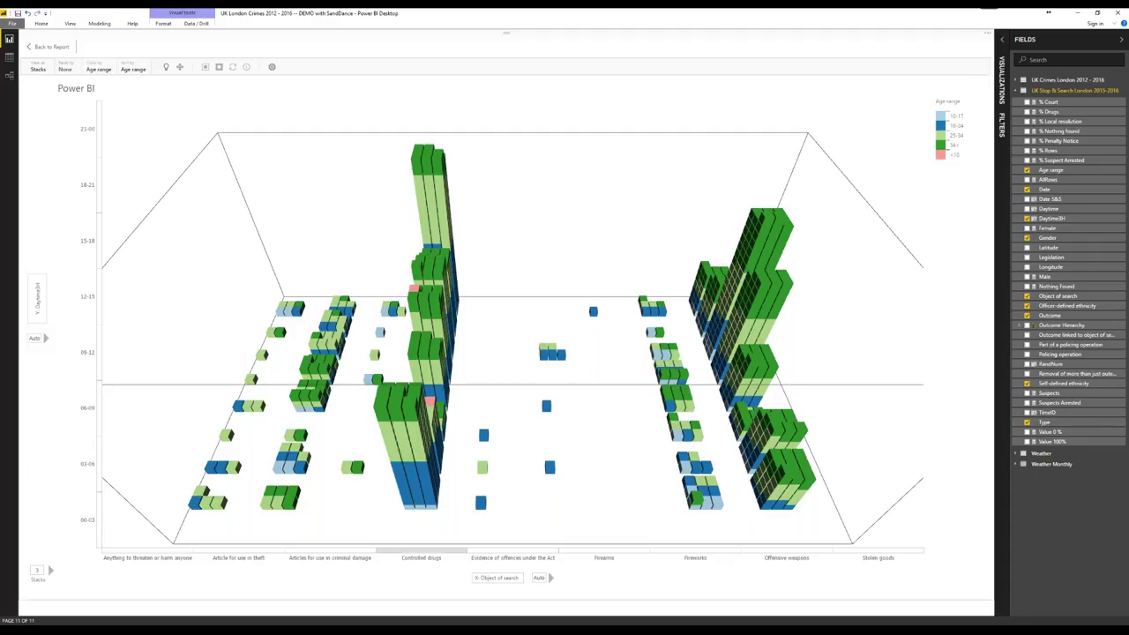
Rotate the 3D stacks, reset the navigation, and zoom out to view every stack from the front.
left_click(179, 67)
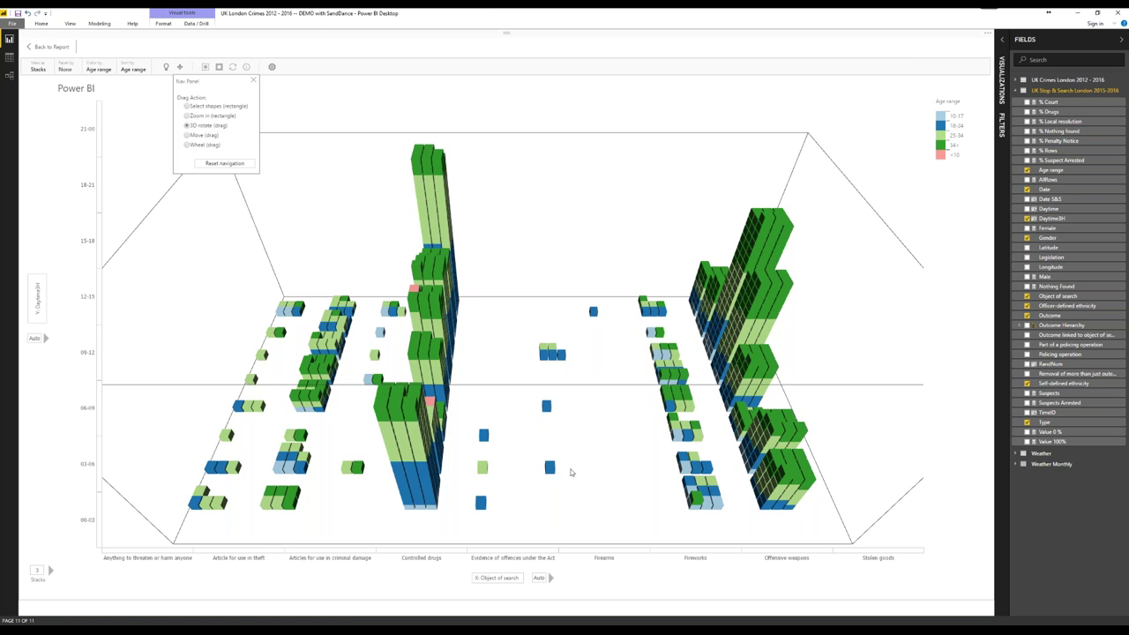
mouse_move(533, 401)
left_mouse_down()
mouse_move(439, 403)
mouse_move(371, 353)
mouse_move(690, 380)
mouse_move(522, 377)
mouse_move(528, 417)
mouse_move(542, 398)
left_mouse_up()
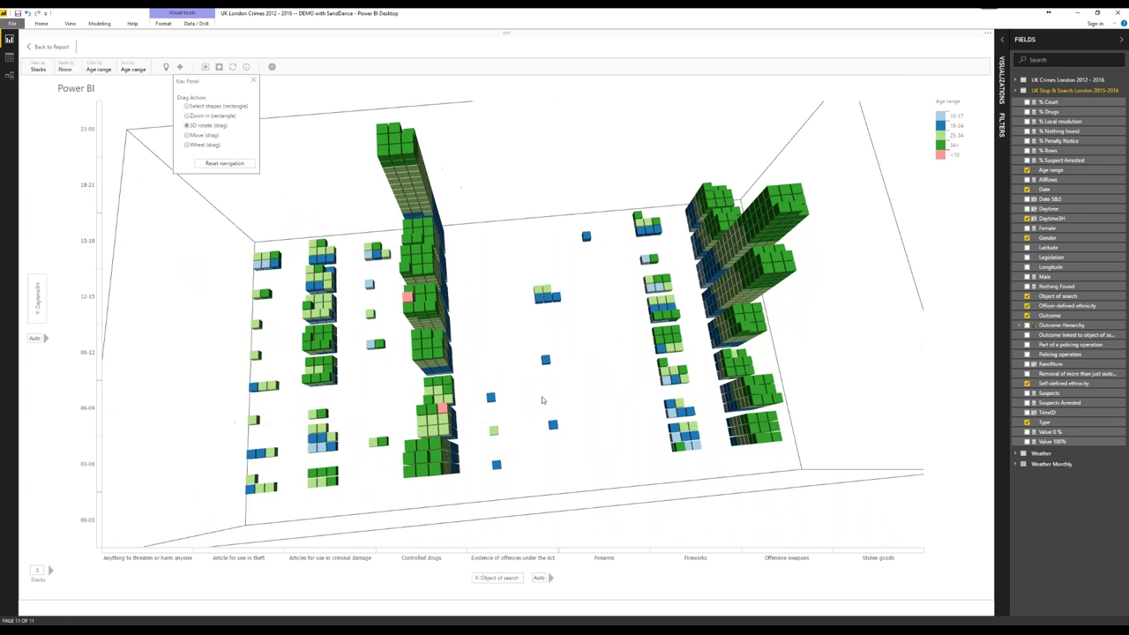
left_click(226, 164)
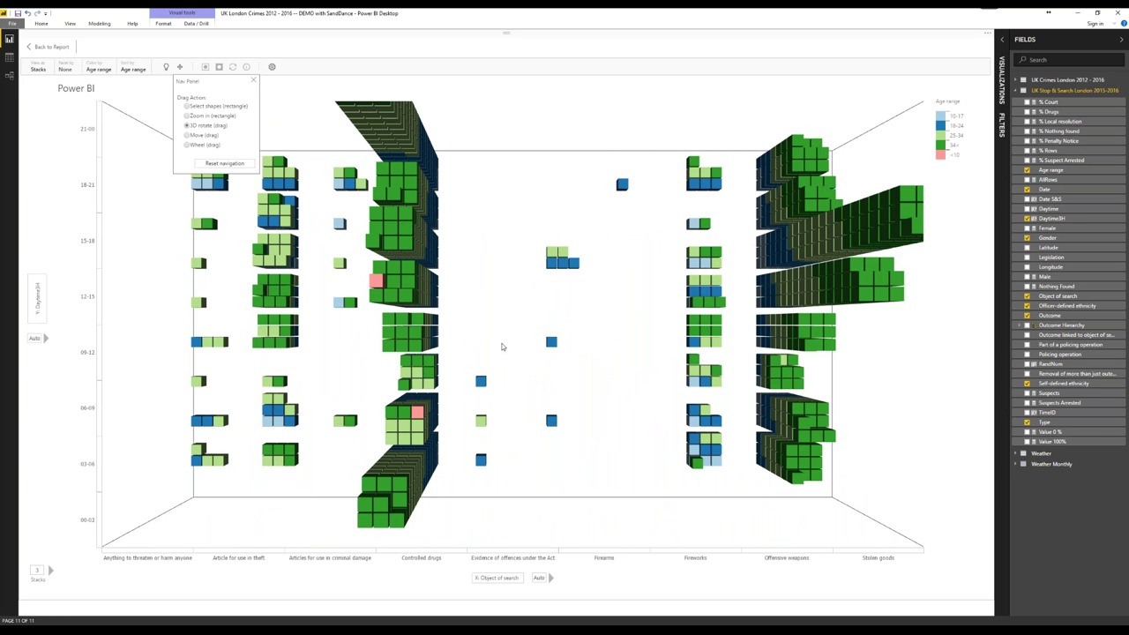
scroll(521, 312, "down", 3)
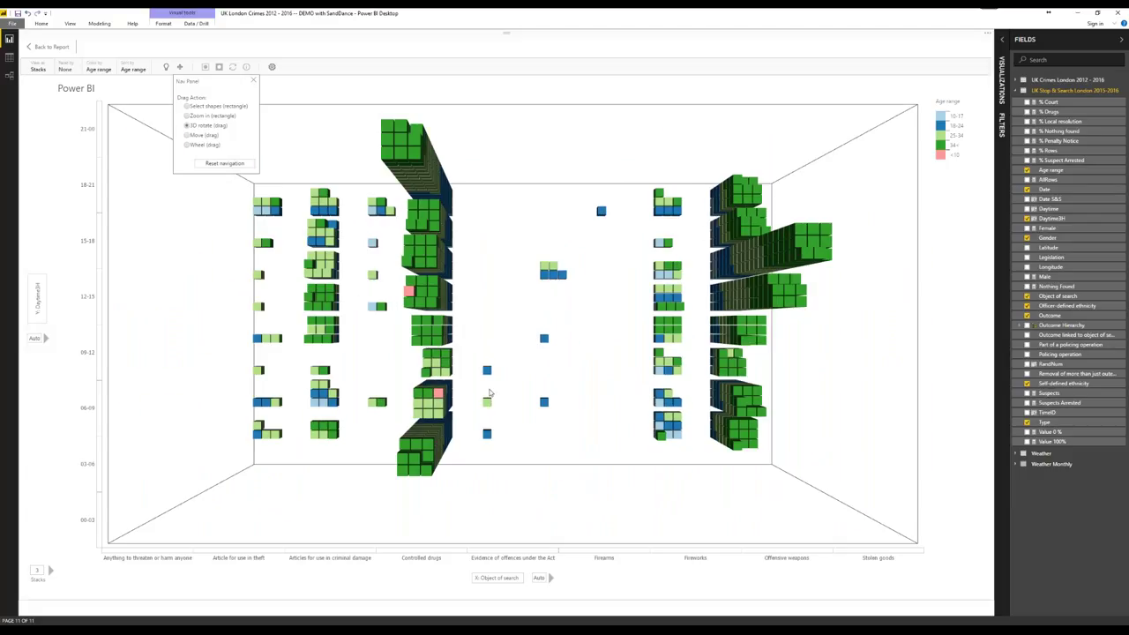
left_click(253, 81)
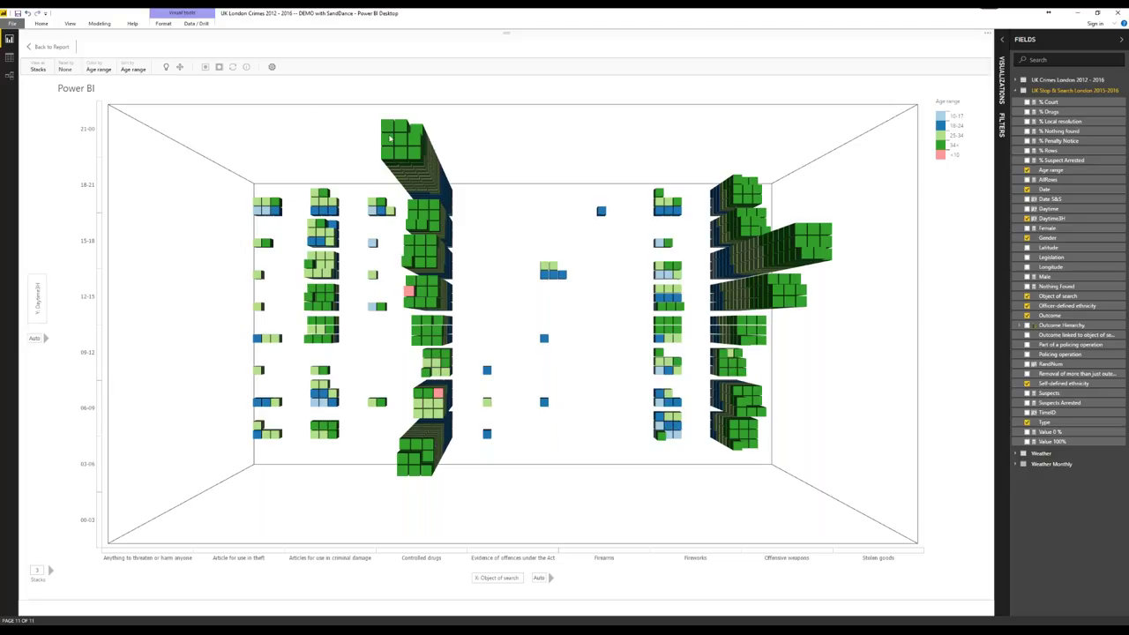
Select the Controlled drugs stacks and isolate them in the chart.
left_click(466, 497)
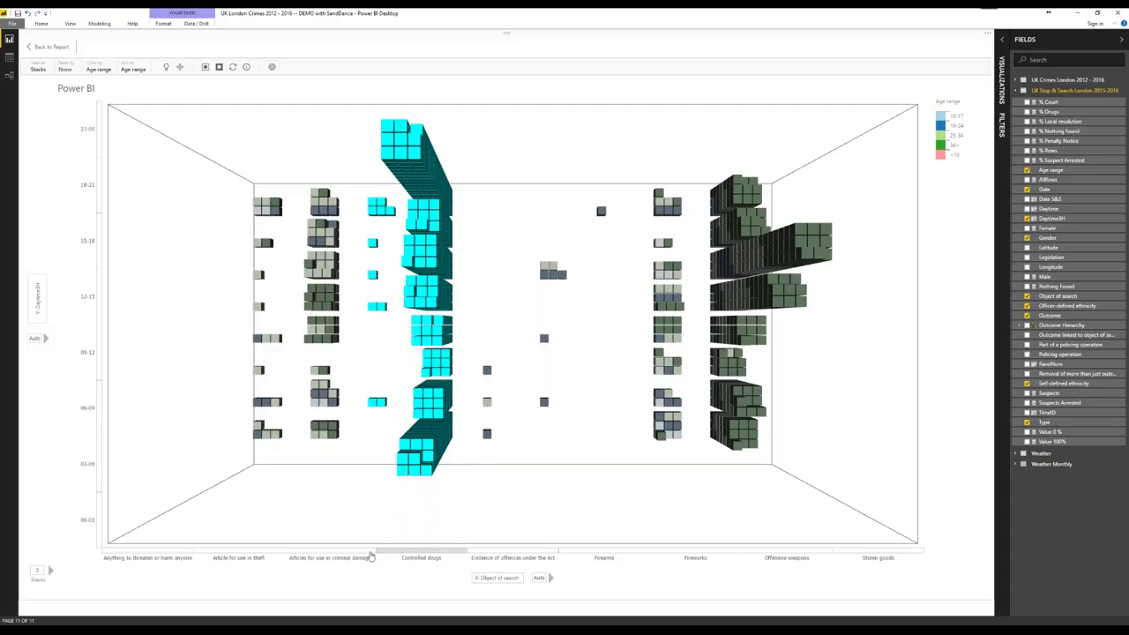
left_click(373, 481)
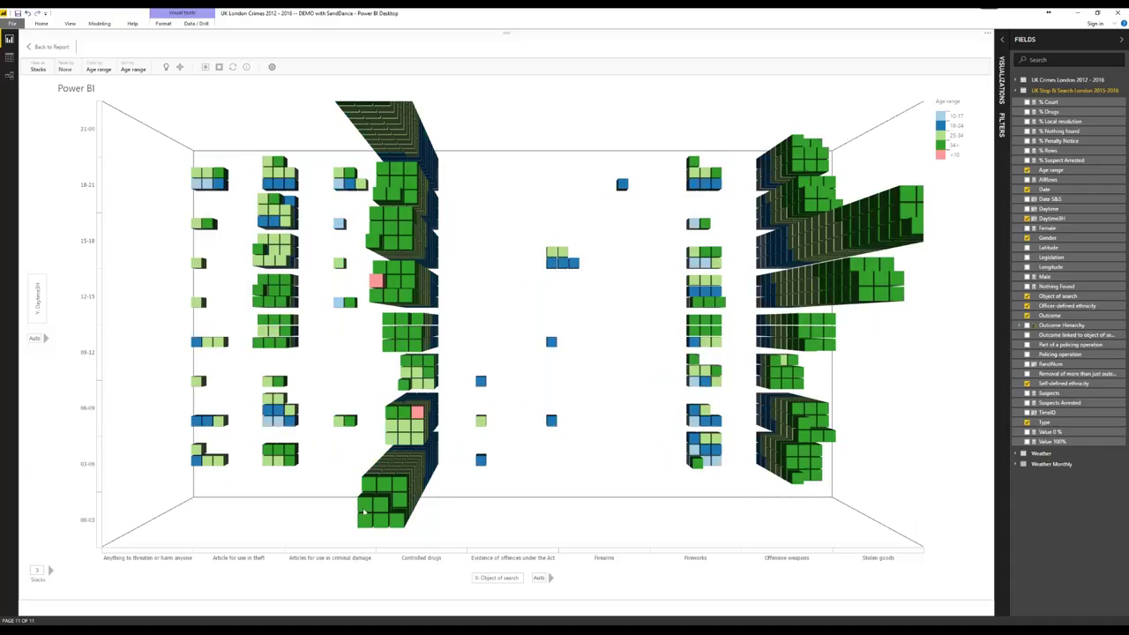
left_click(425, 555)
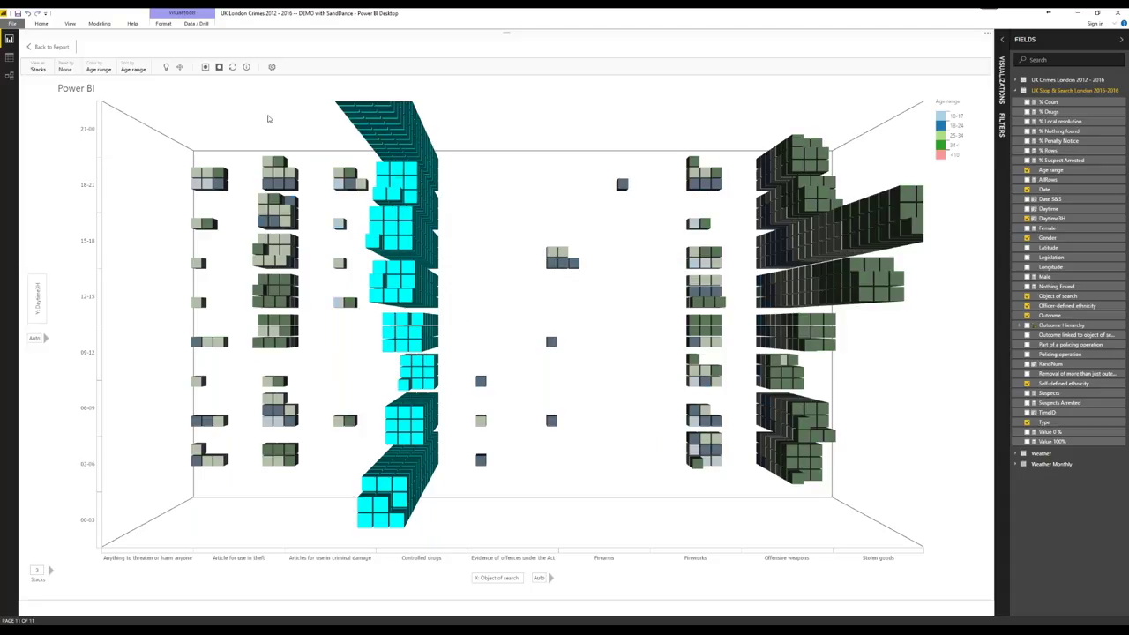
left_click(204, 67)
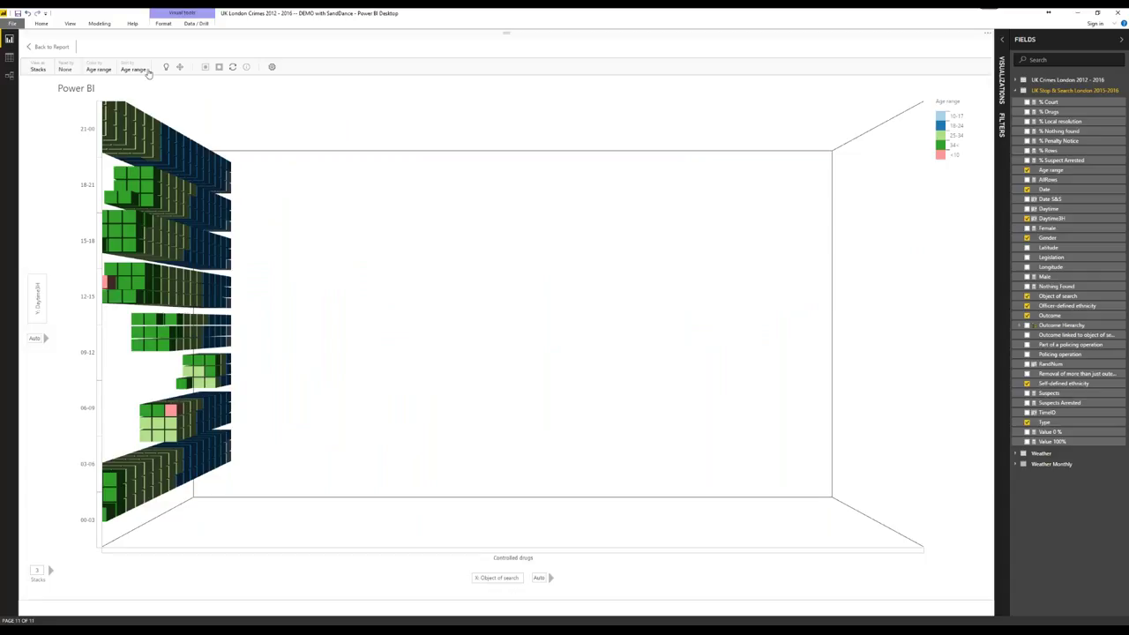
Set the X axis of the isolated Controlled drugs stacks to Outcome.
left_click(179, 68)
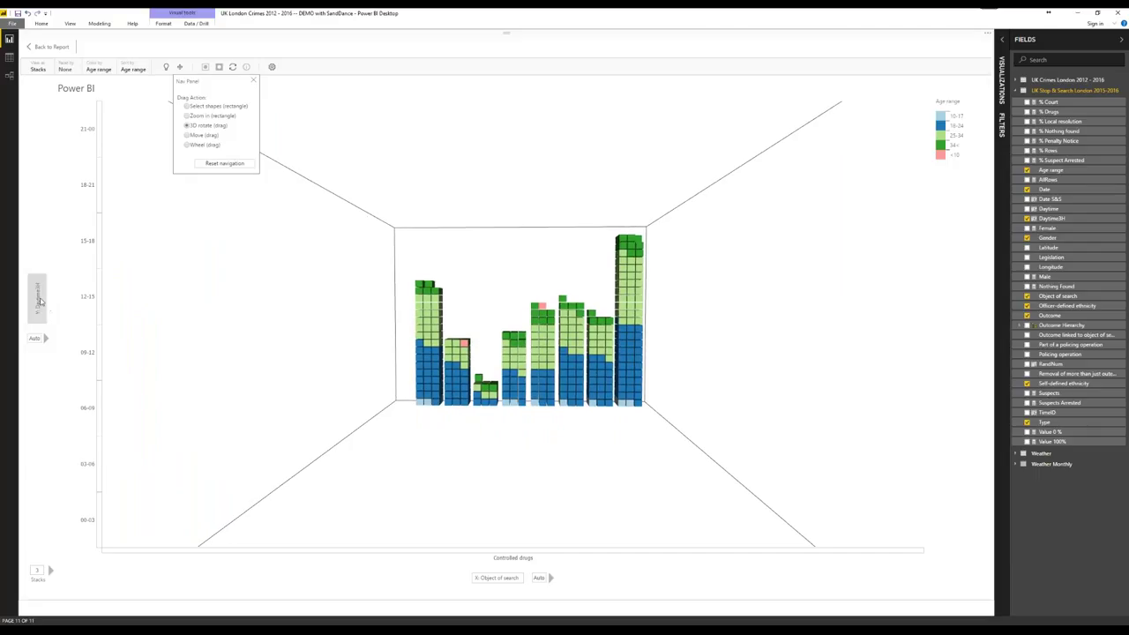
left_click(505, 580)
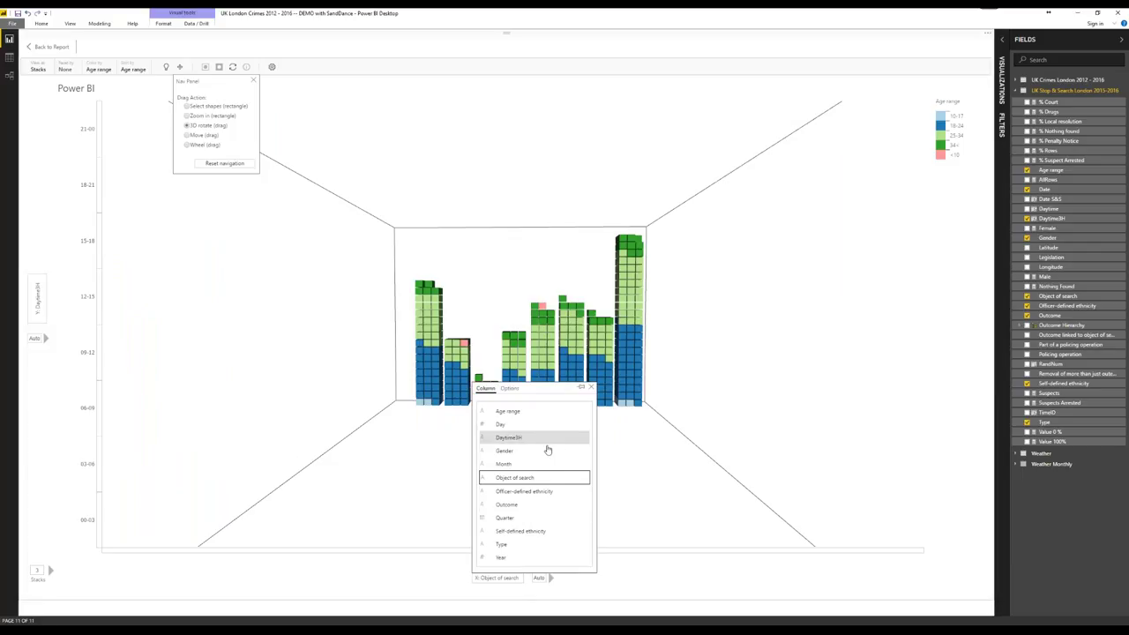
left_click(540, 504)
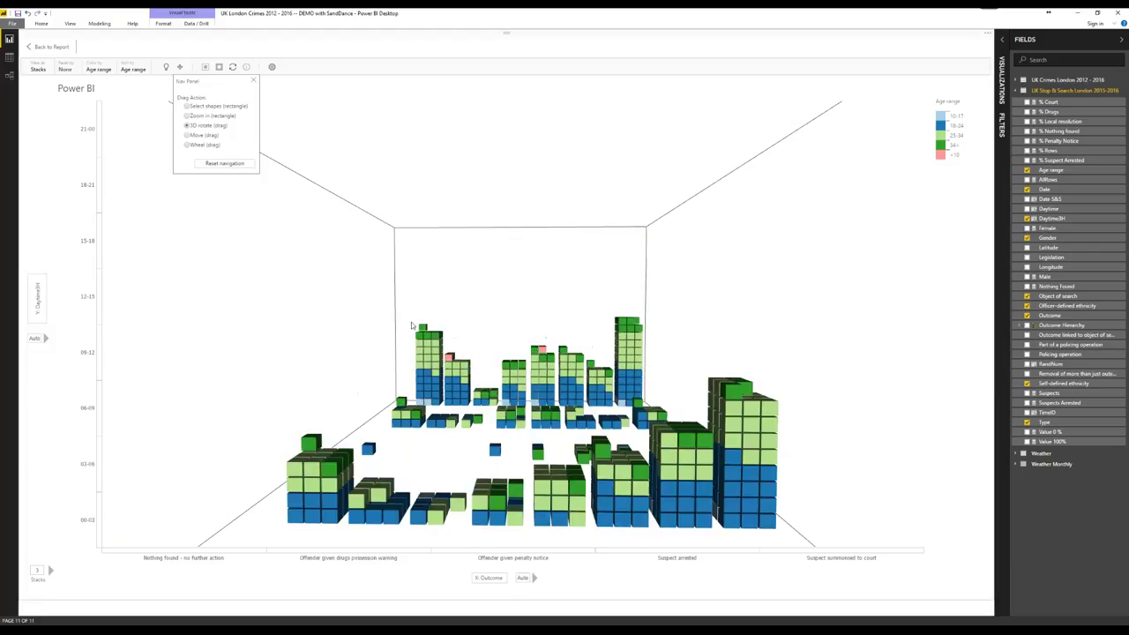
Rotate the 3D stacks to examine the Controlled drugs searches by outcome and time of day from several angles.
left_click_drag(455, 310, 272, 274)
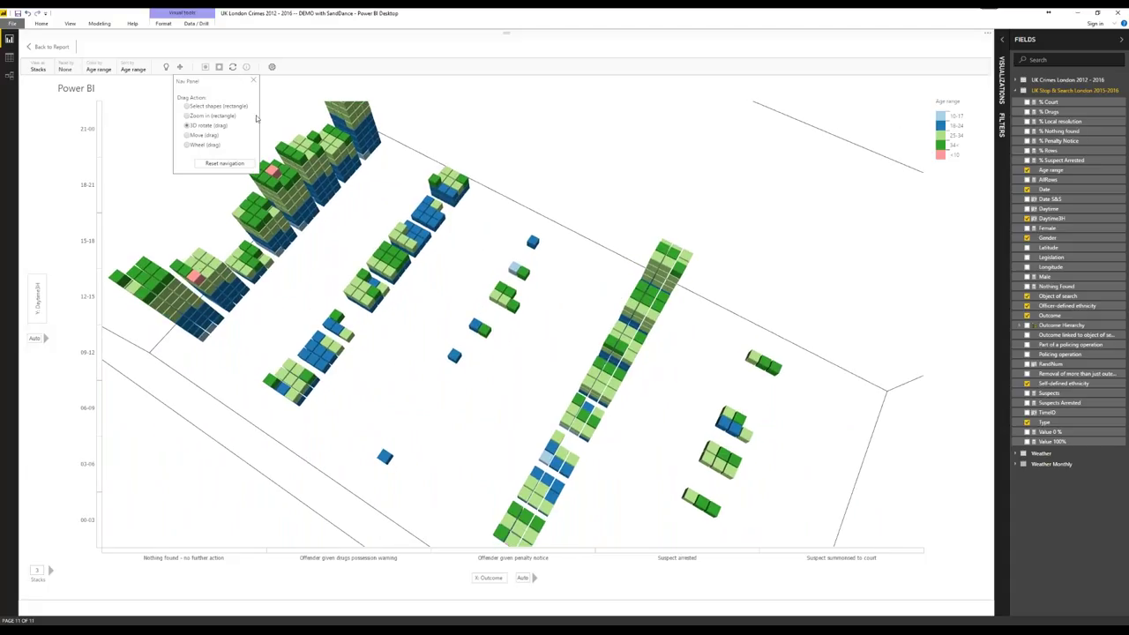
left_click(253, 80)
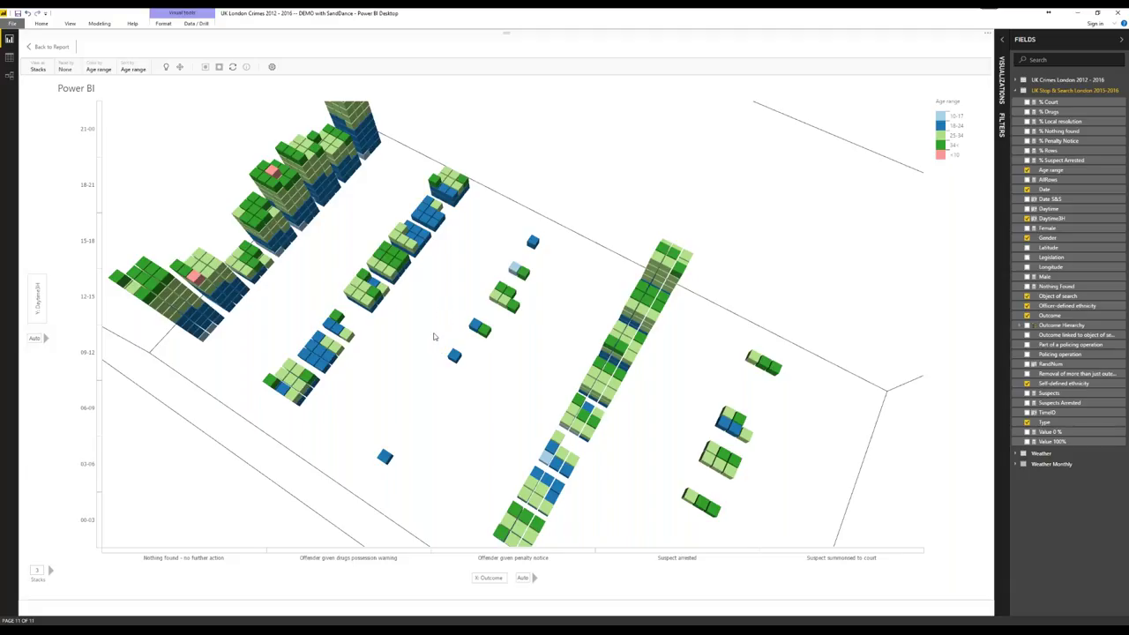
left_click(179, 67)
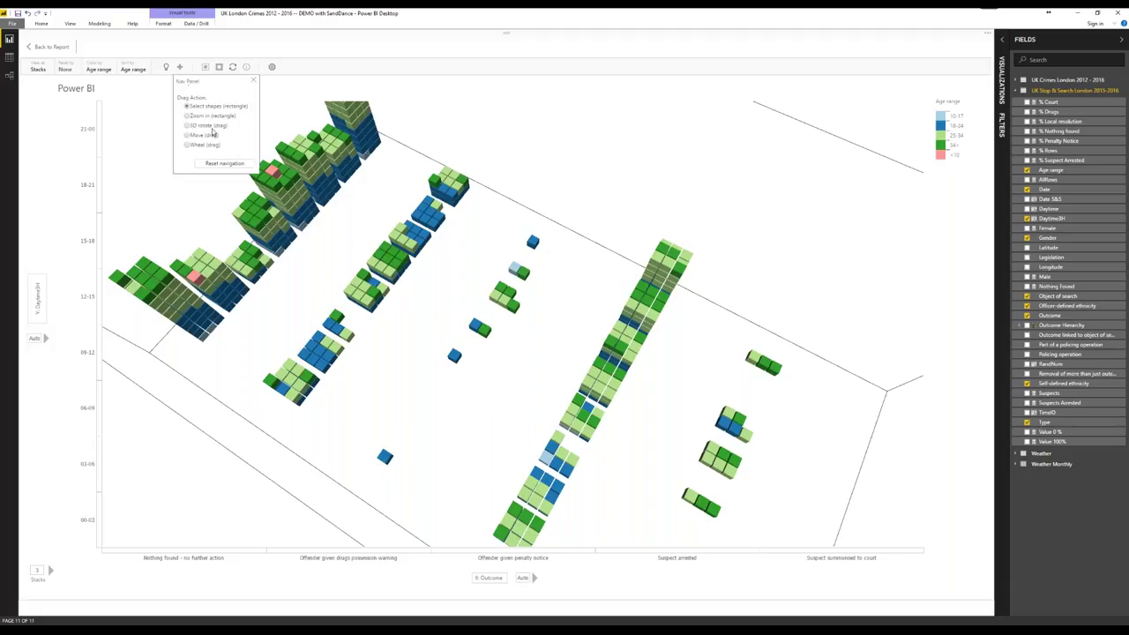
left_click_drag(492, 364, 490, 339)
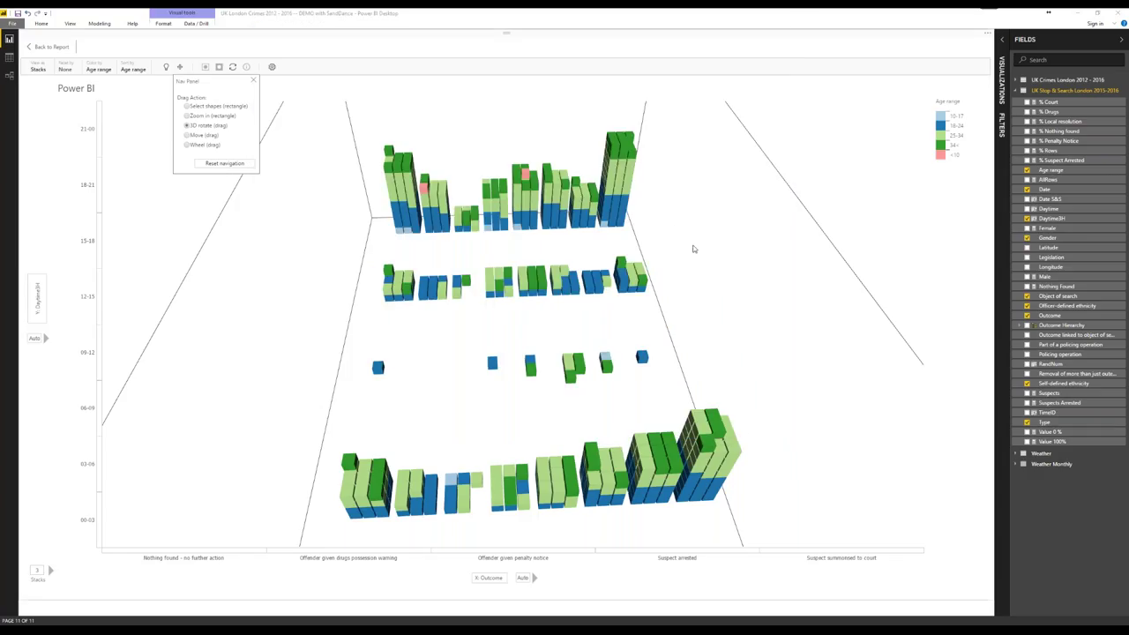
left_click(253, 80)
left_click(179, 68)
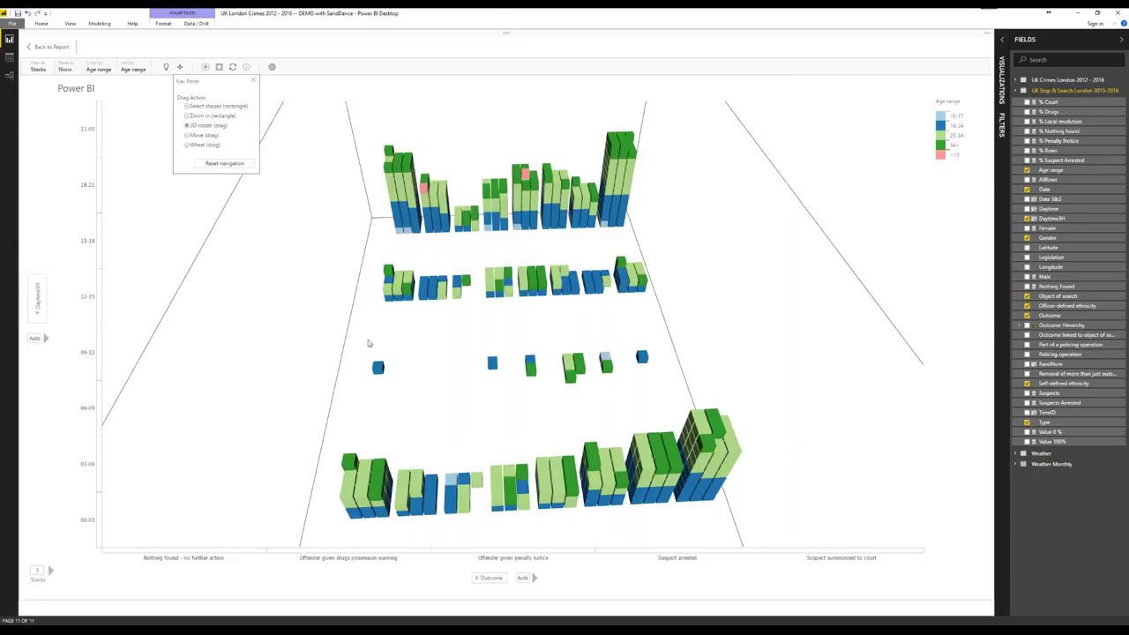
left_click_drag(315, 355, 521, 323)
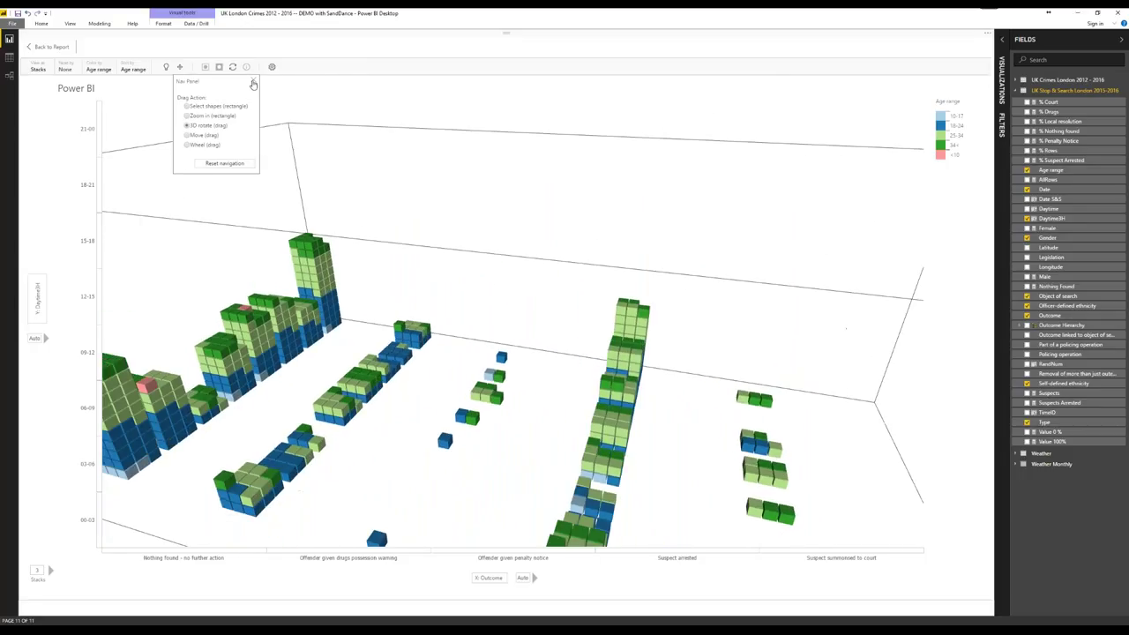
Switch the SandDance chart to the Column view and add the current chart as an insight.
left_click(38, 67)
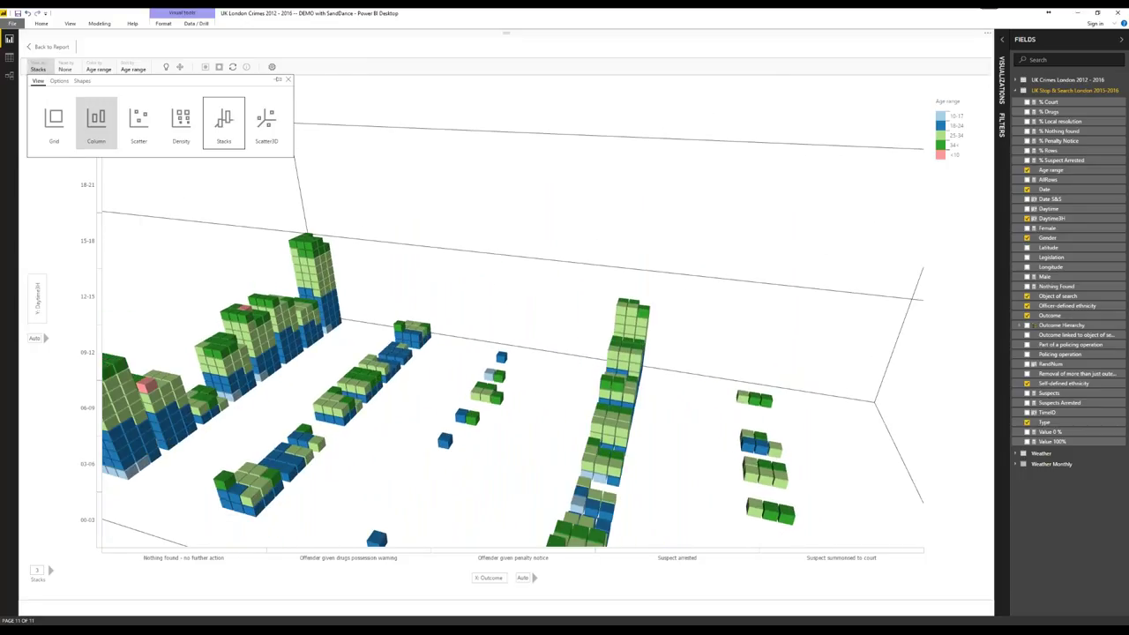
left_click(101, 138)
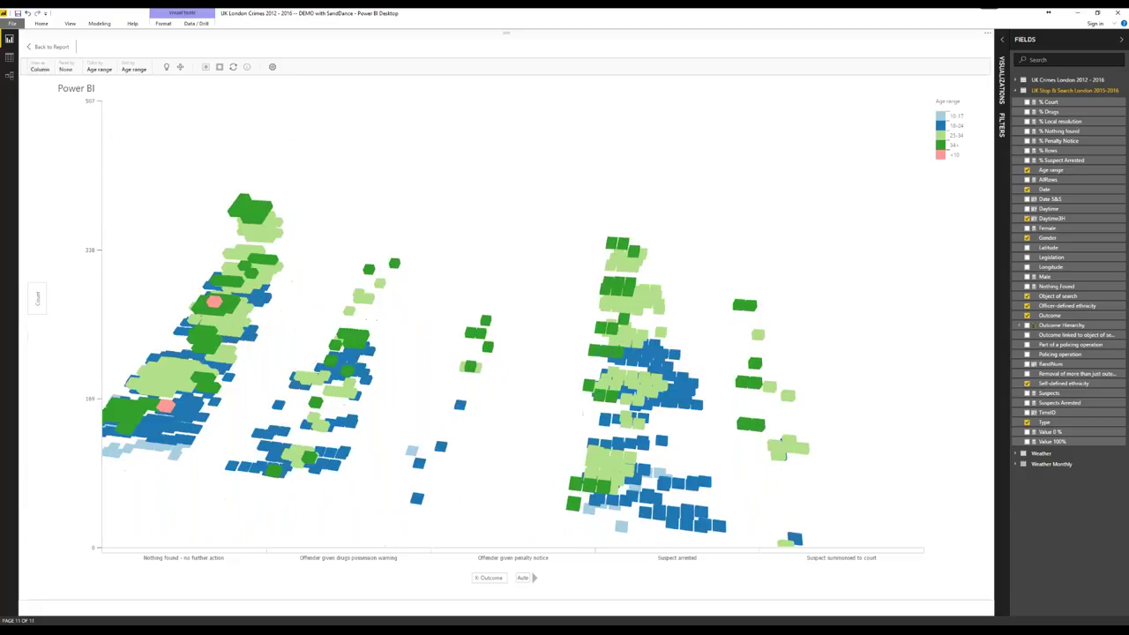
left_click(168, 69)
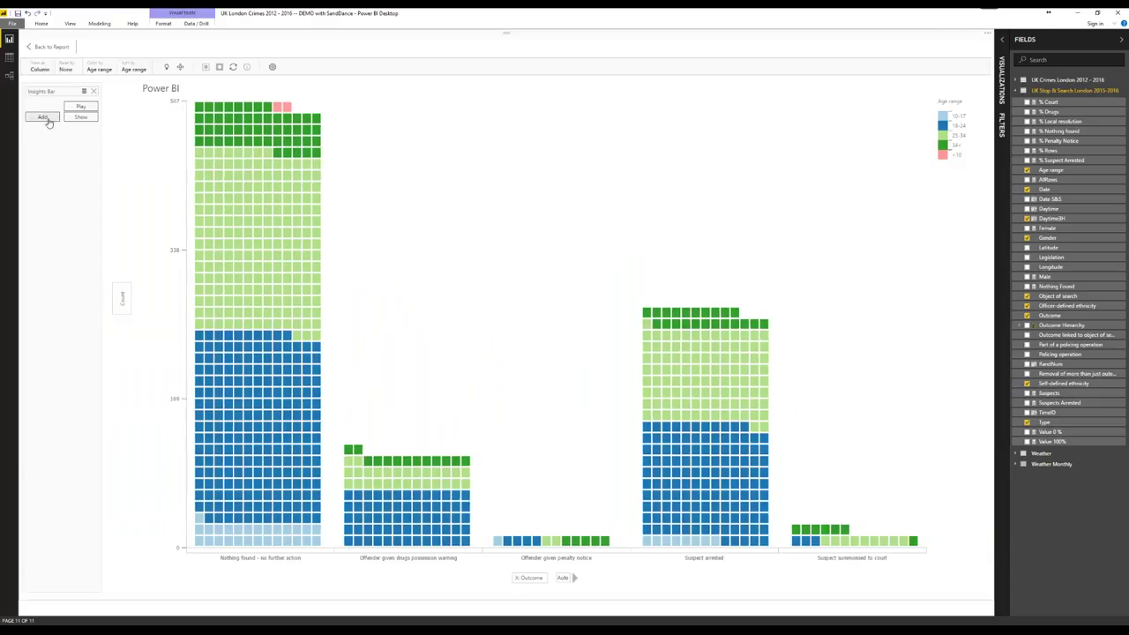
left_click(47, 117)
Rename the newly added insight as "Outcome vs Age range".
left_click(85, 137)
left_click(108, 166)
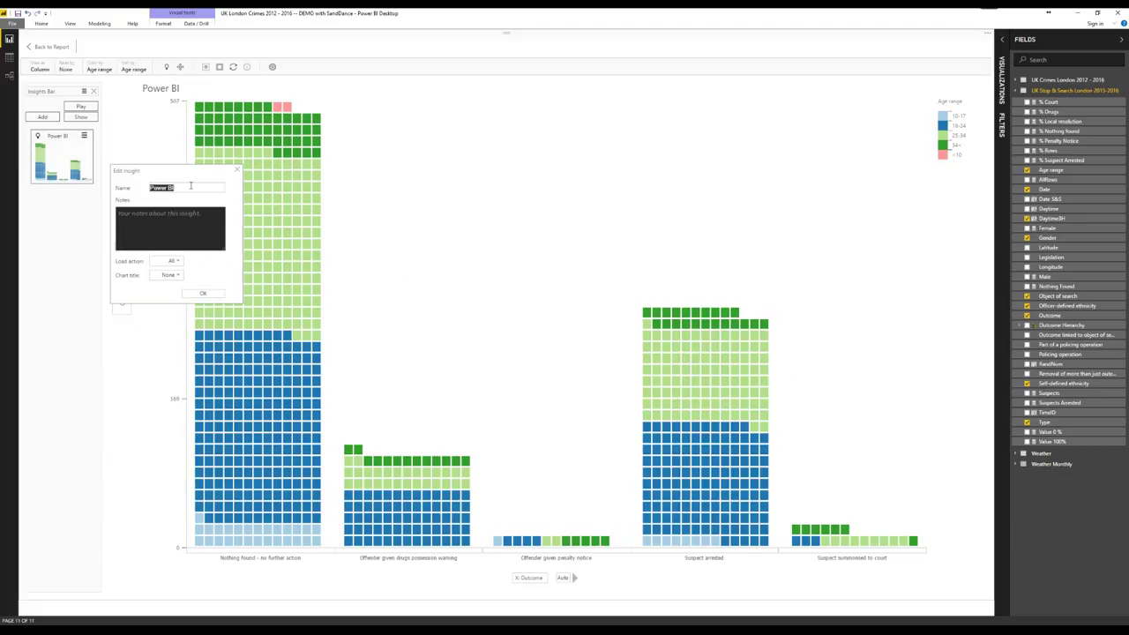
type("Outcome vs Age range")
left_click(186, 293)
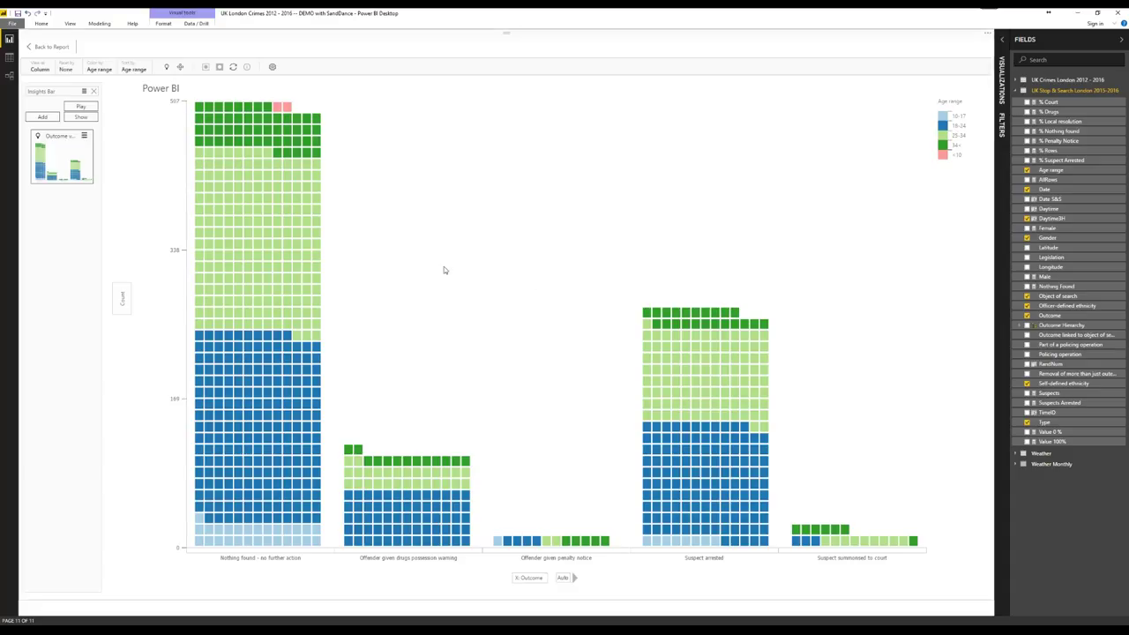
Switch the chart to the Stacks view and rotate it in 3D so the stacks show from a low side angle.
left_click(40, 69)
left_click(222, 130)
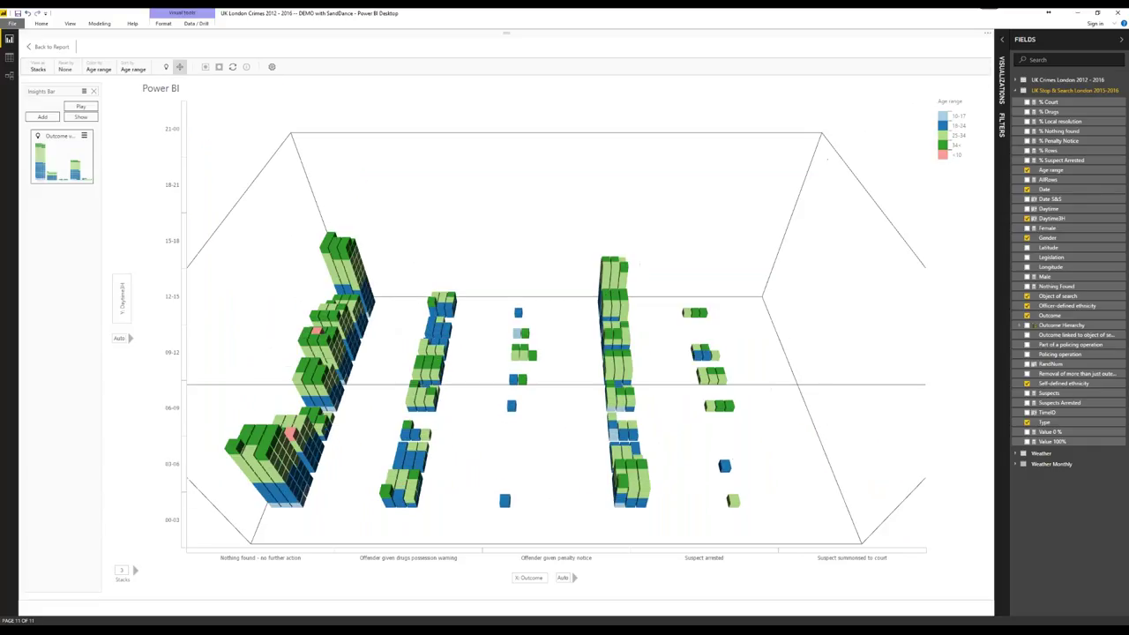
left_click(180, 67)
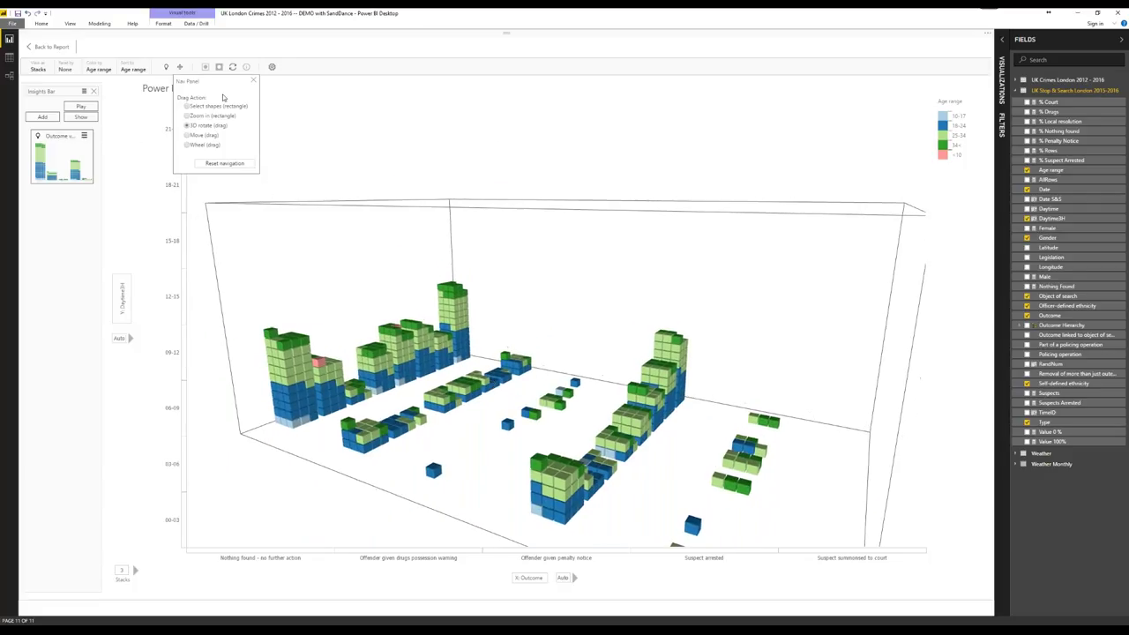
left_click(253, 81)
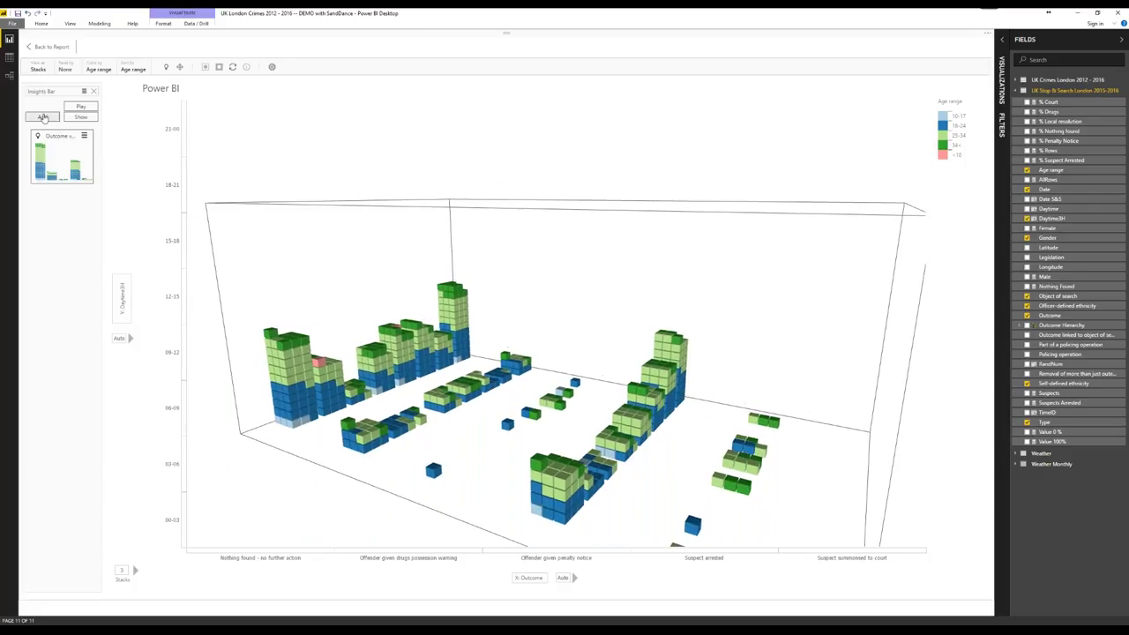
Add the rotated Stacks chart as a second insight and name it "antother insight".
left_click(49, 120)
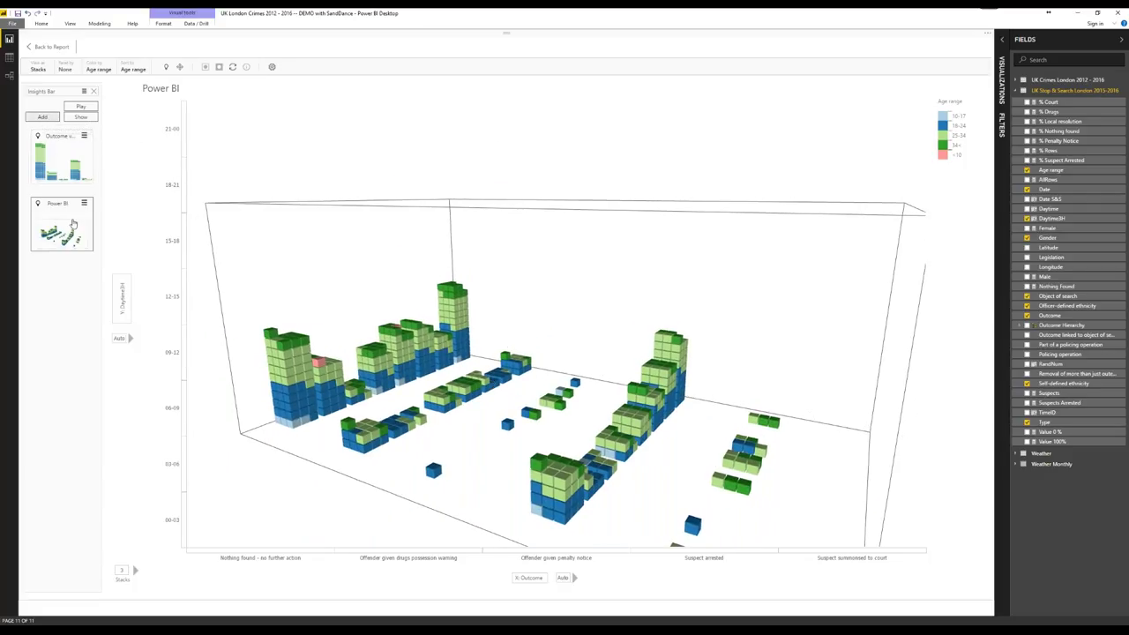
left_click(84, 203)
left_click(98, 233)
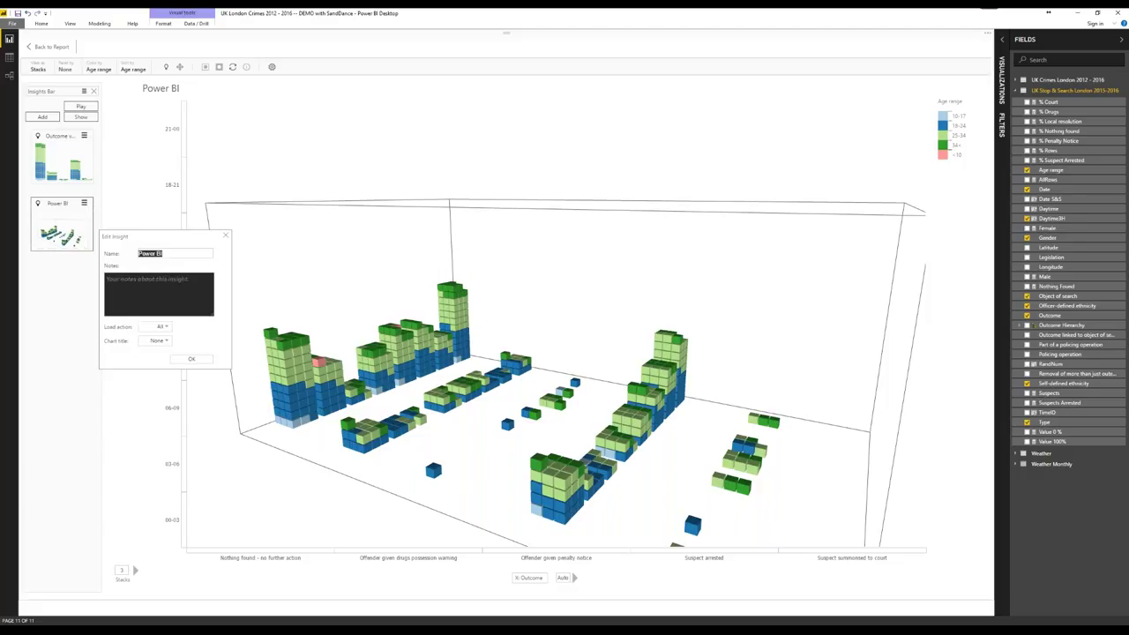
type("antoth")
left_click(191, 359)
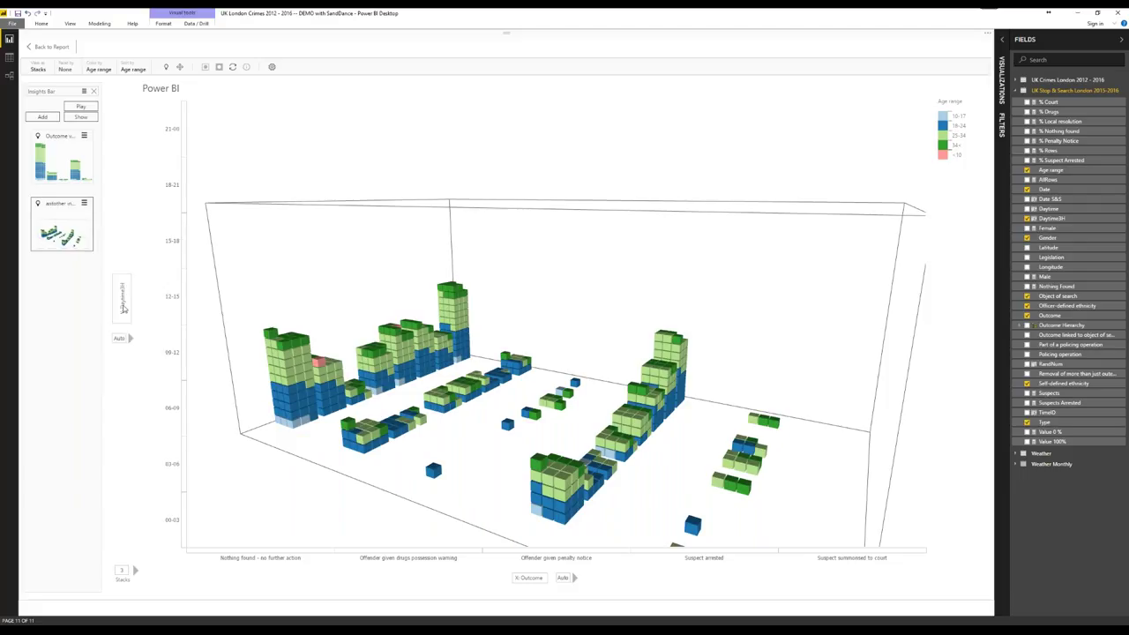
Play the saved insights as a slideshow, stop the playback, and review the available view types.
left_click(81, 107)
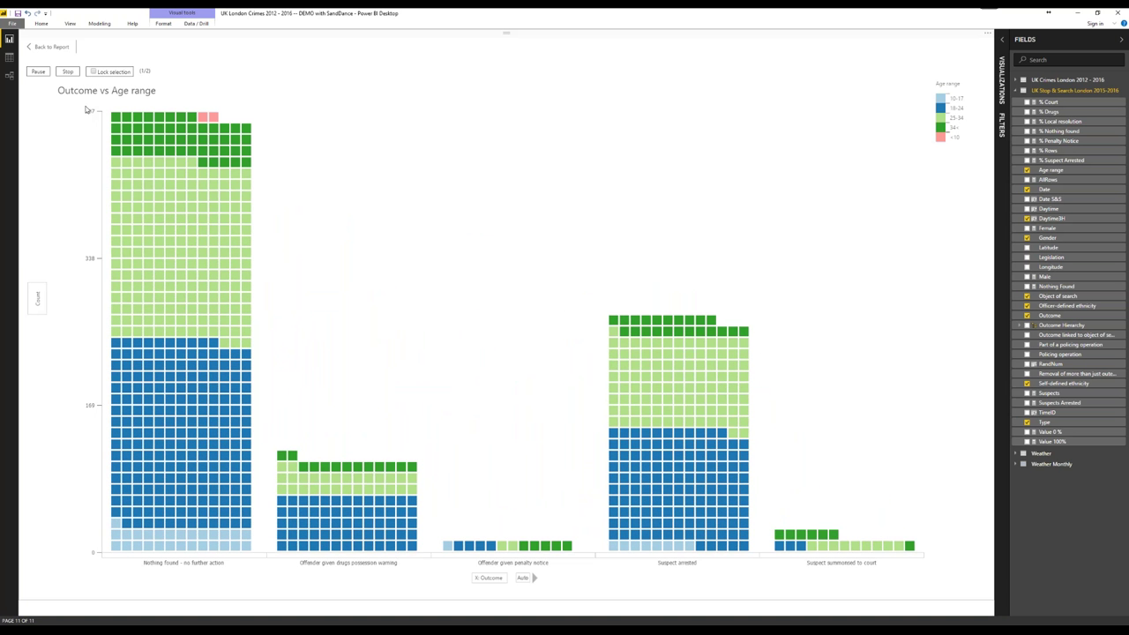
left_click(66, 69)
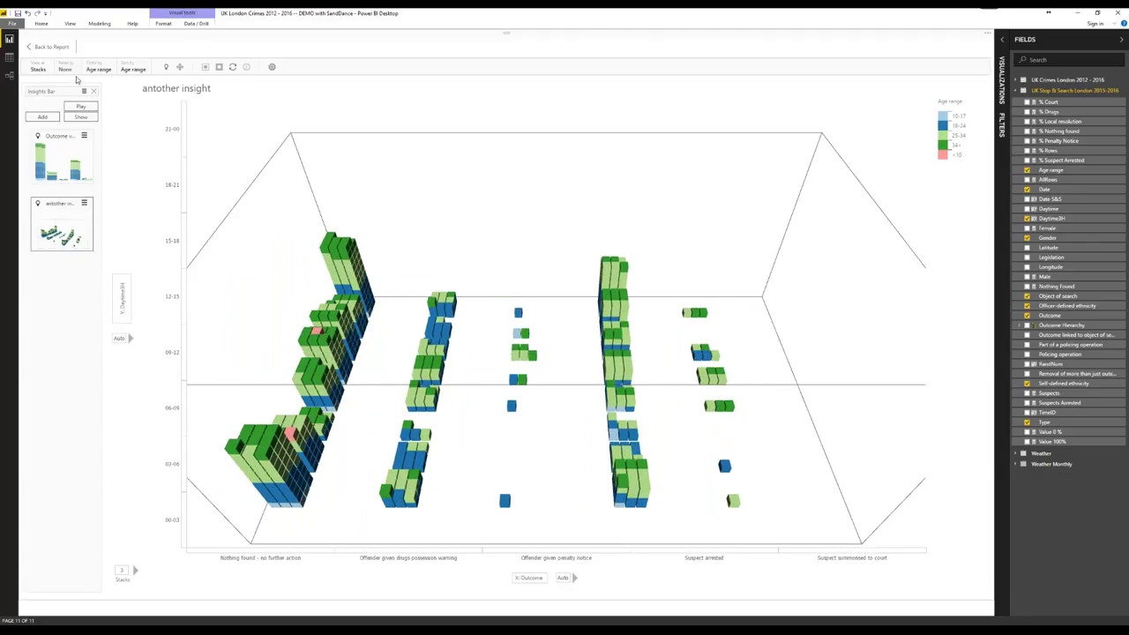
left_click(37, 70)
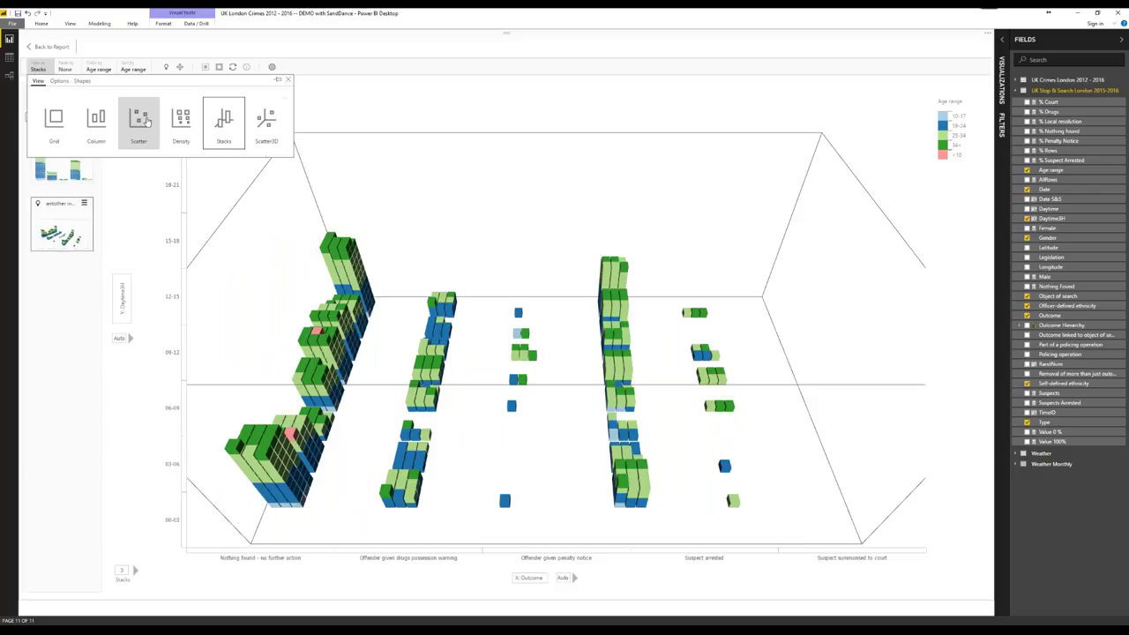
left_click(438, 108)
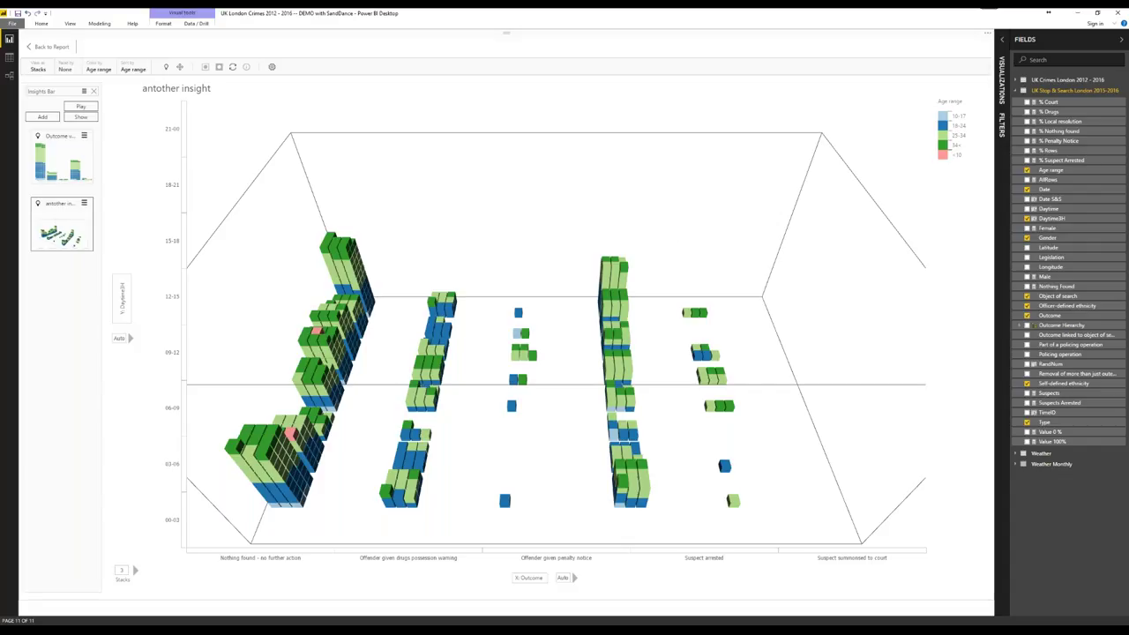
Switch to the SandDance web app in the browser and show the DemoVote dataset in the Scatter view.
key("alt+Tab")
left_click_drag(612, 151, 536, 134)
double_click(536, 135)
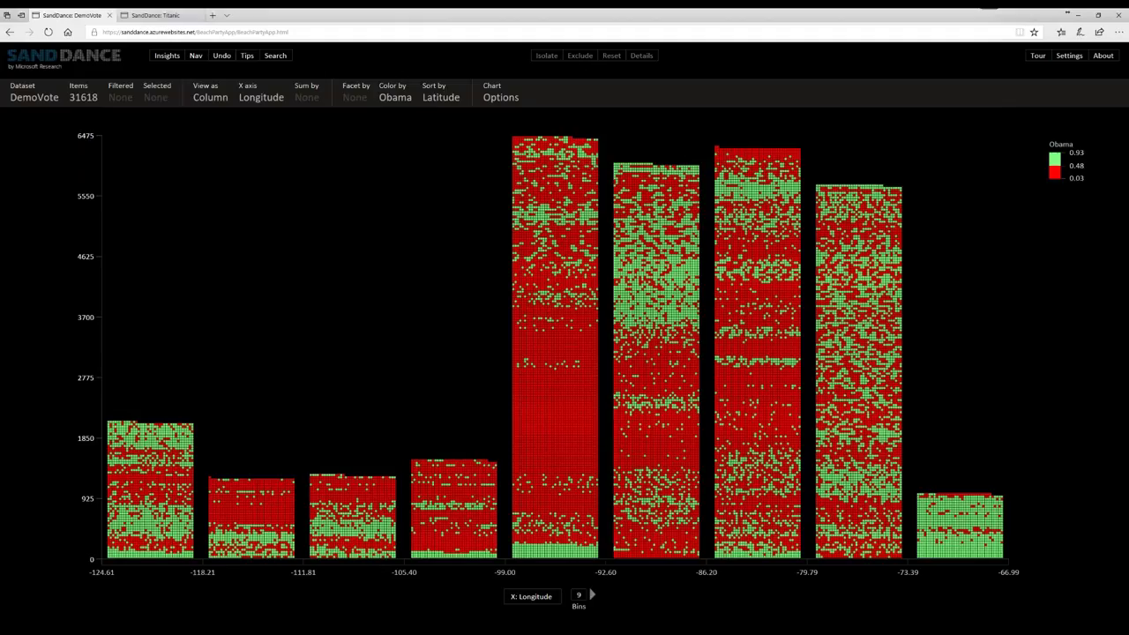
left_click(212, 94)
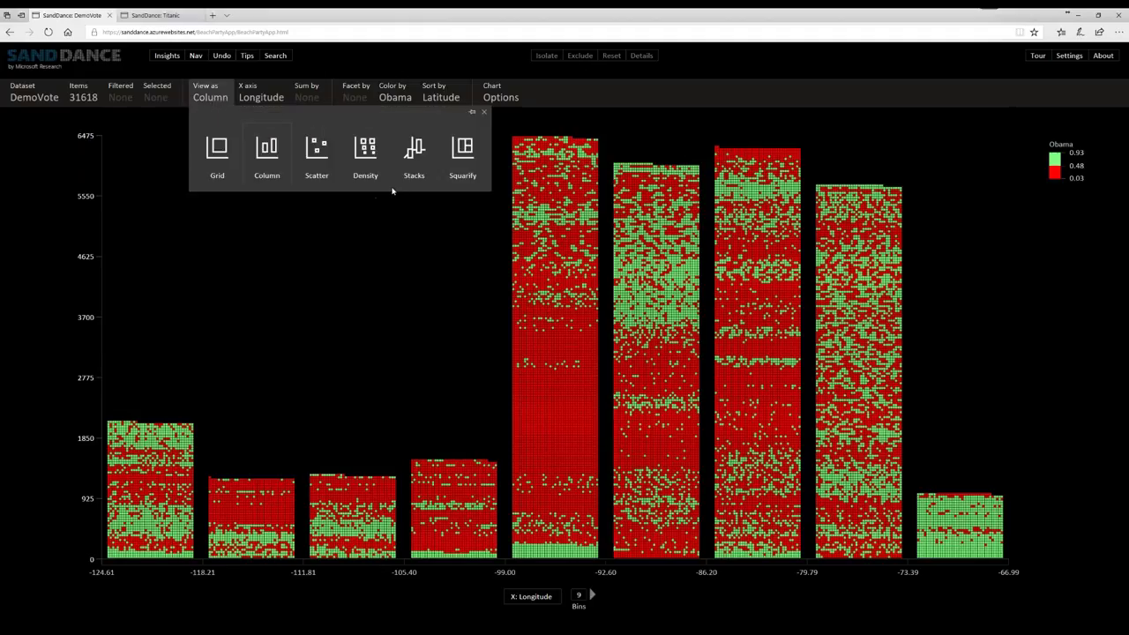
left_click(316, 161)
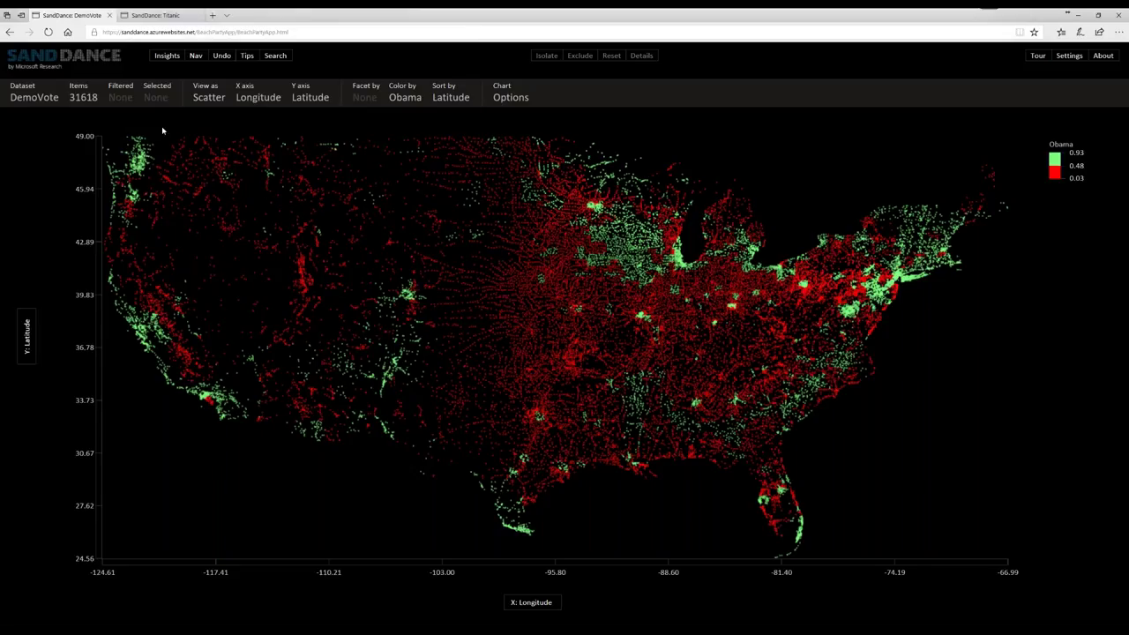
Change the DemoVote chart to the Stacks view and rotate the stacks in 3D.
left_click(216, 103)
left_click(411, 154)
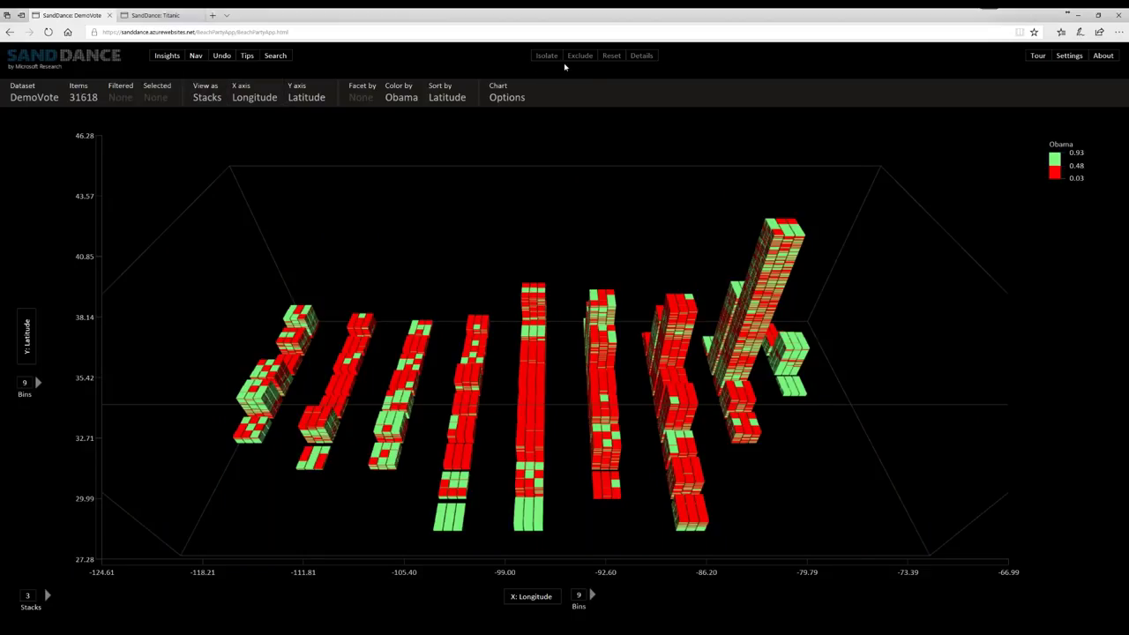
left_click(196, 57)
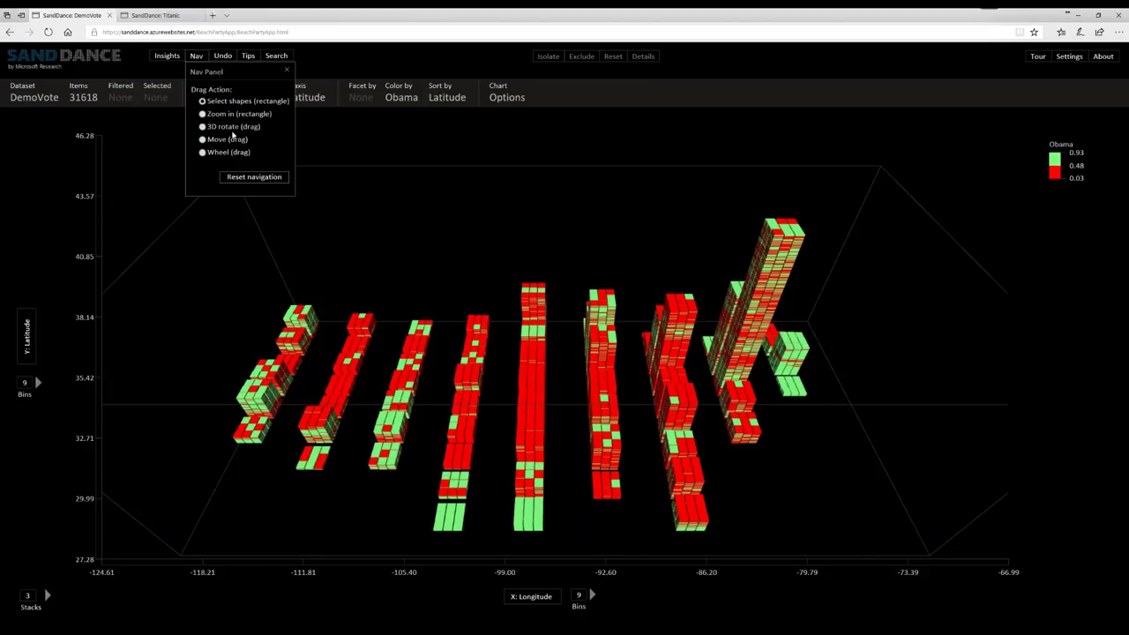
left_click_drag(439, 300, 423, 181)
left_click(287, 70)
Sort the DemoVote stacks by Obama.
left_click(450, 95)
left_click(463, 351)
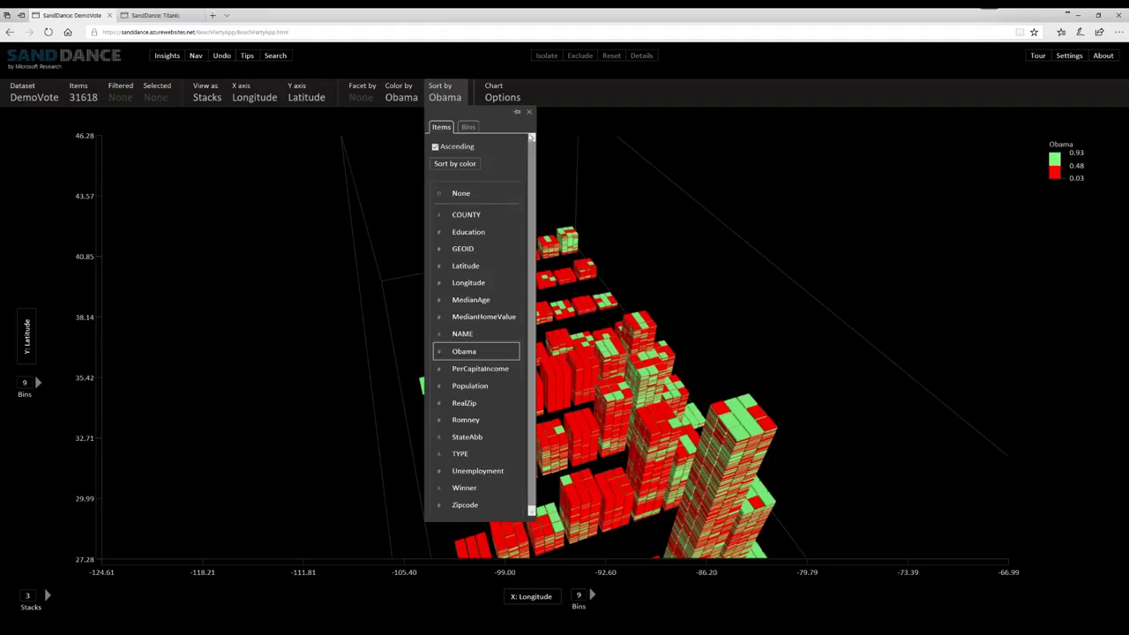
left_click_drag(732, 346, 724, 322)
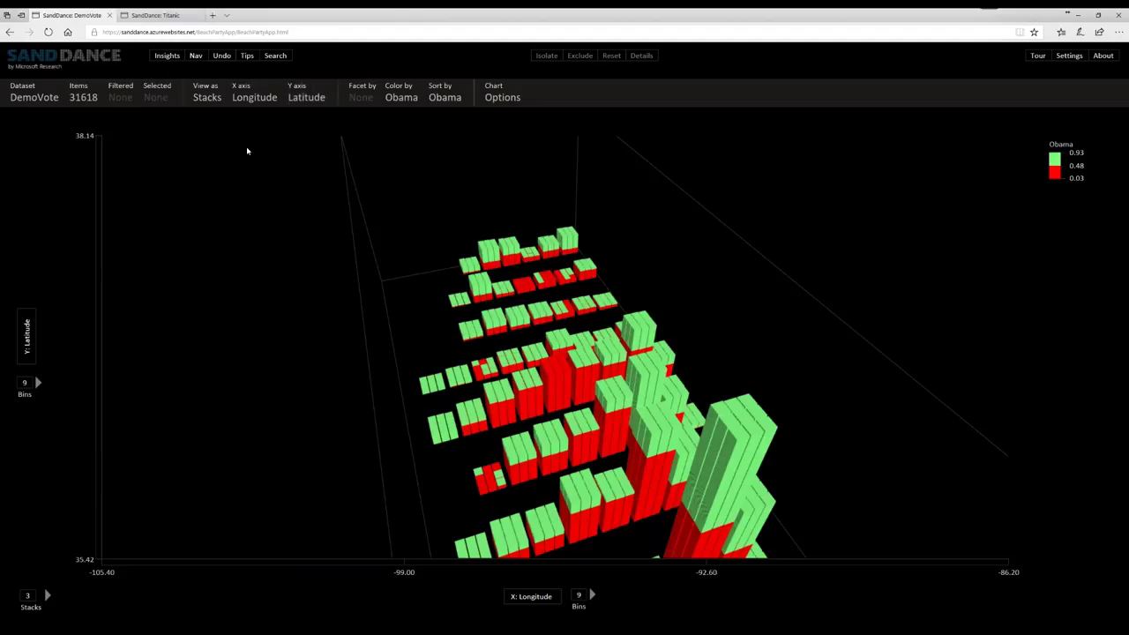
Return to Power BI Desktop, collapse the Fields pane, and check the view types offered for the SandDance chart.
left_click(1079, 15)
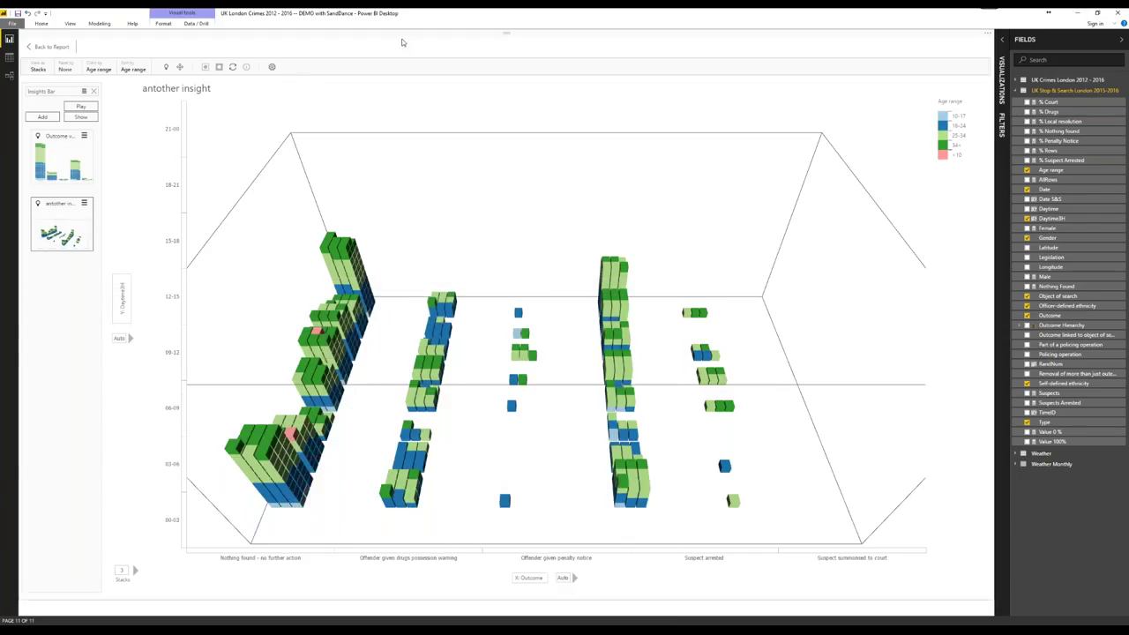
left_click(1079, 49)
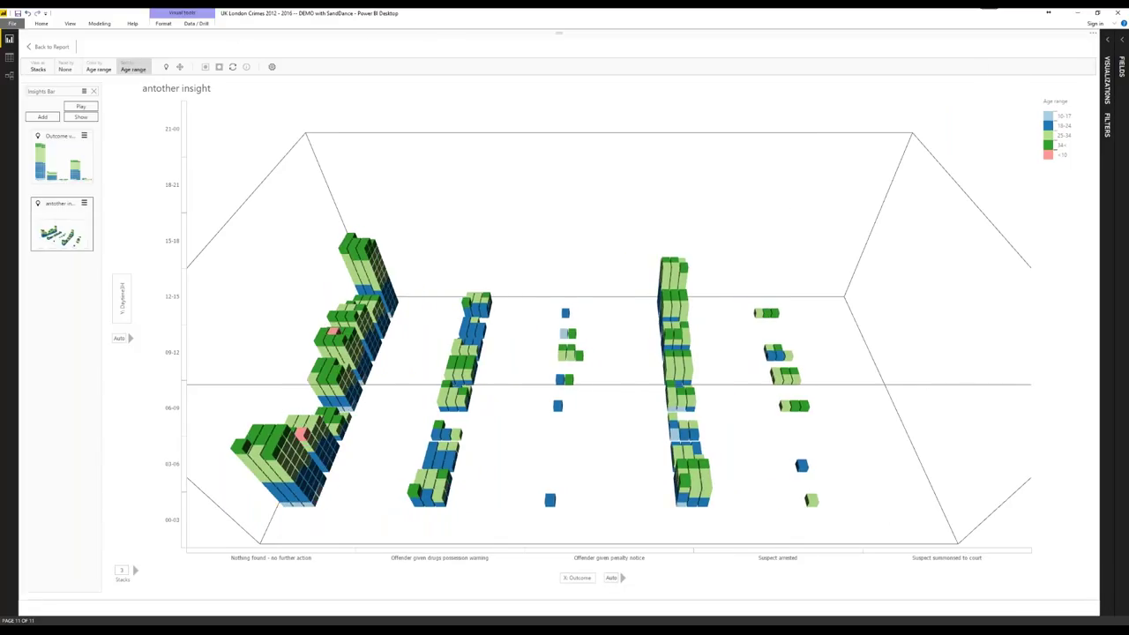
left_click(38, 68)
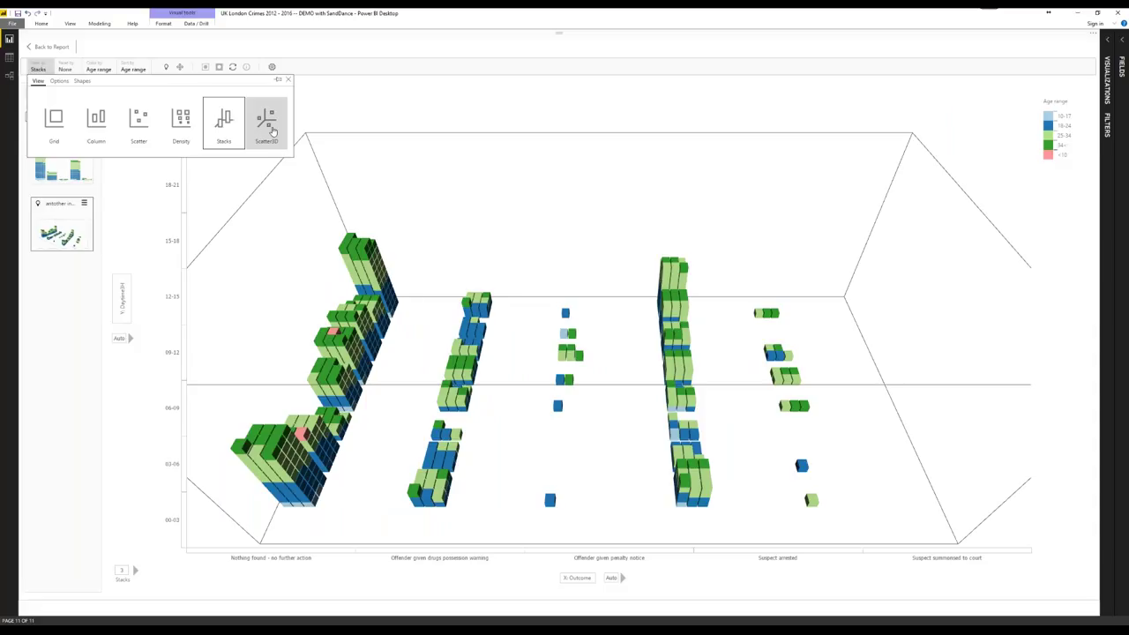
In the SandDance settings, enable the Undo, Tips, Search, About, Select mode, Redo and Themes icon bar features.
left_click(271, 68)
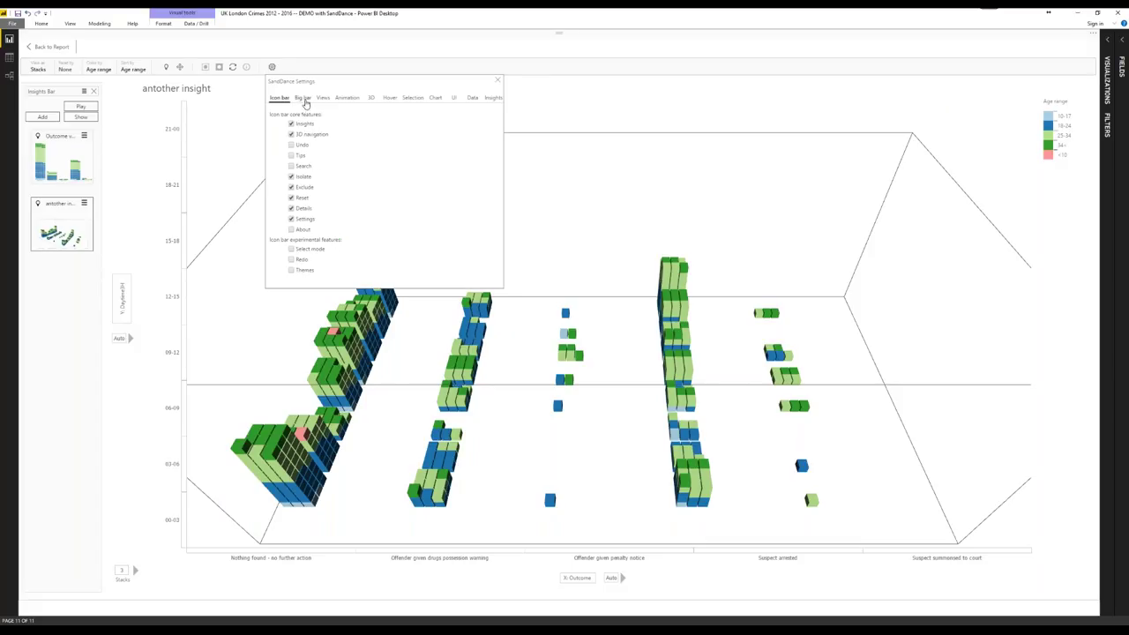
left_click(299, 145)
left_click(300, 156)
left_click(304, 229)
left_click(307, 249)
left_click(302, 259)
left_click(304, 270)
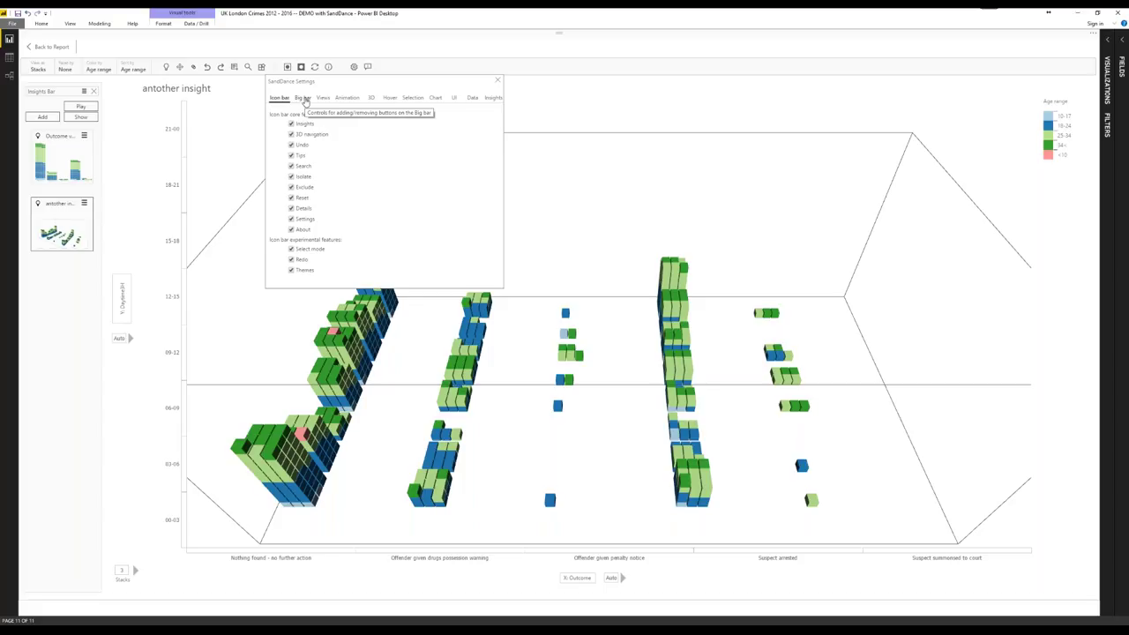
Enable the big bar features Items, Filtered, Selected, X axis, Y axis, Z axis, Sum by, Size by and Shape by.
left_click(302, 98)
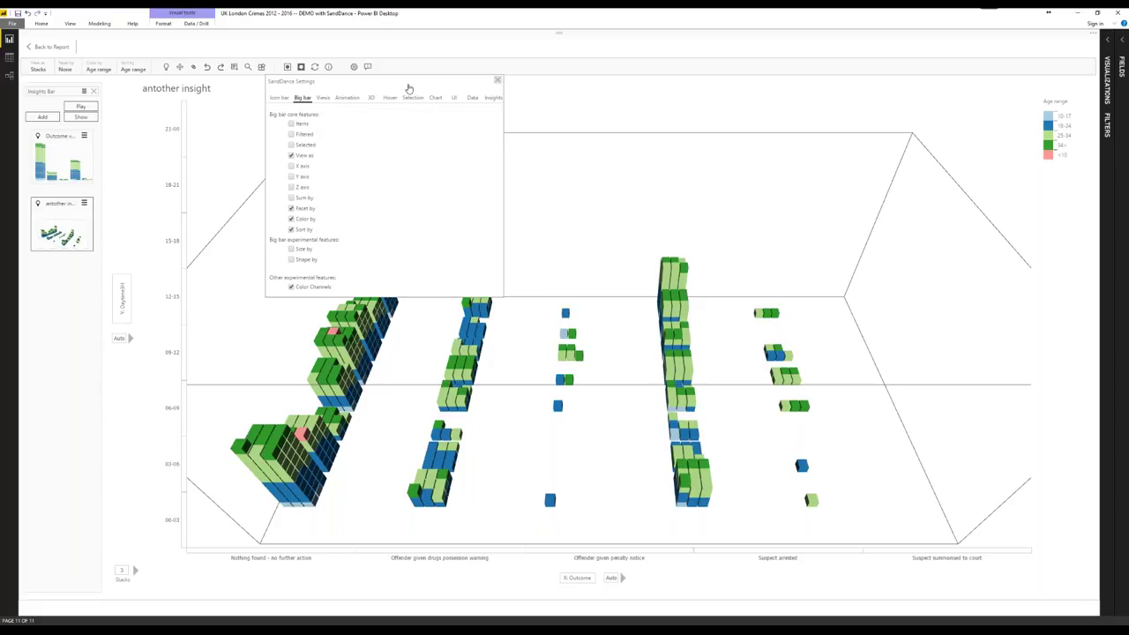
left_click(294, 124)
left_click(304, 135)
left_click(304, 144)
left_click(304, 166)
left_click(304, 176)
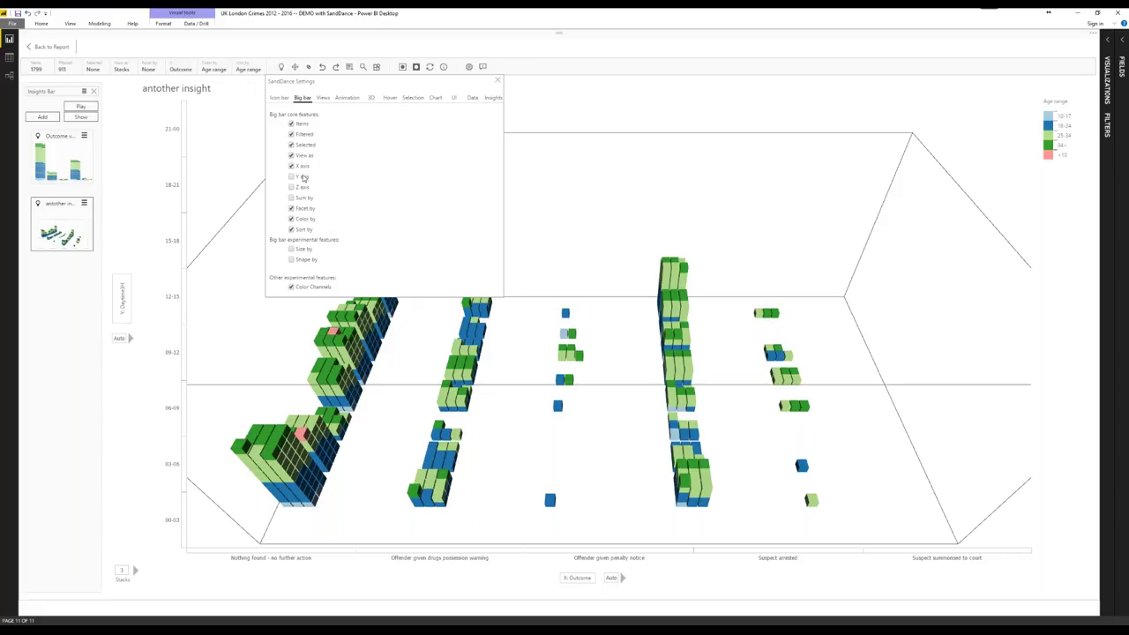
left_click(303, 187)
left_click(305, 197)
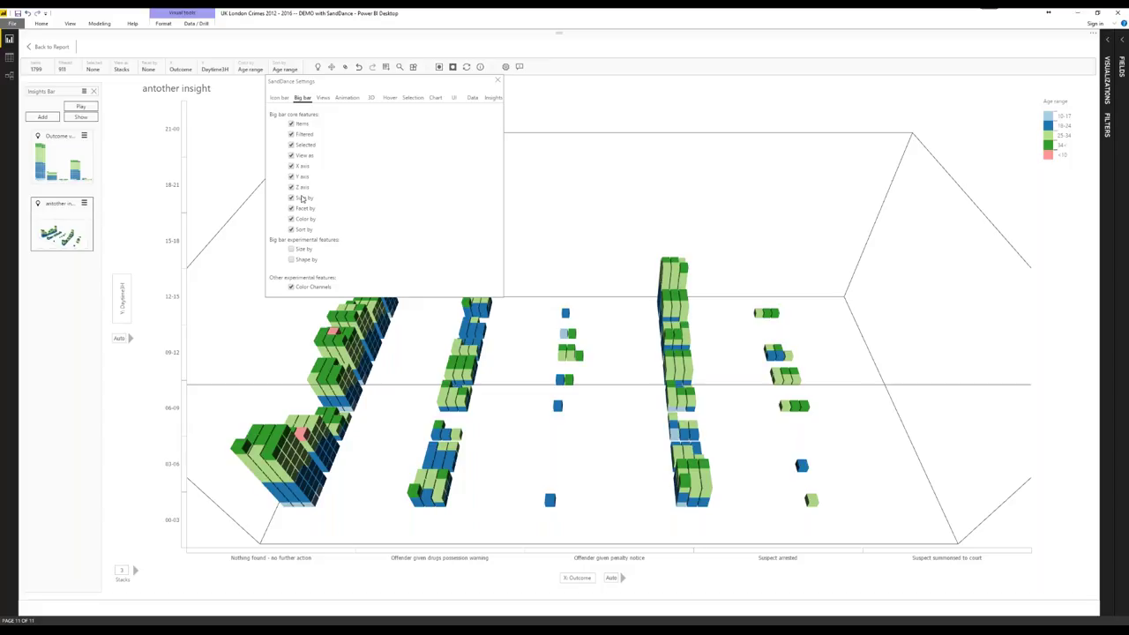
left_click(305, 250)
left_click(304, 260)
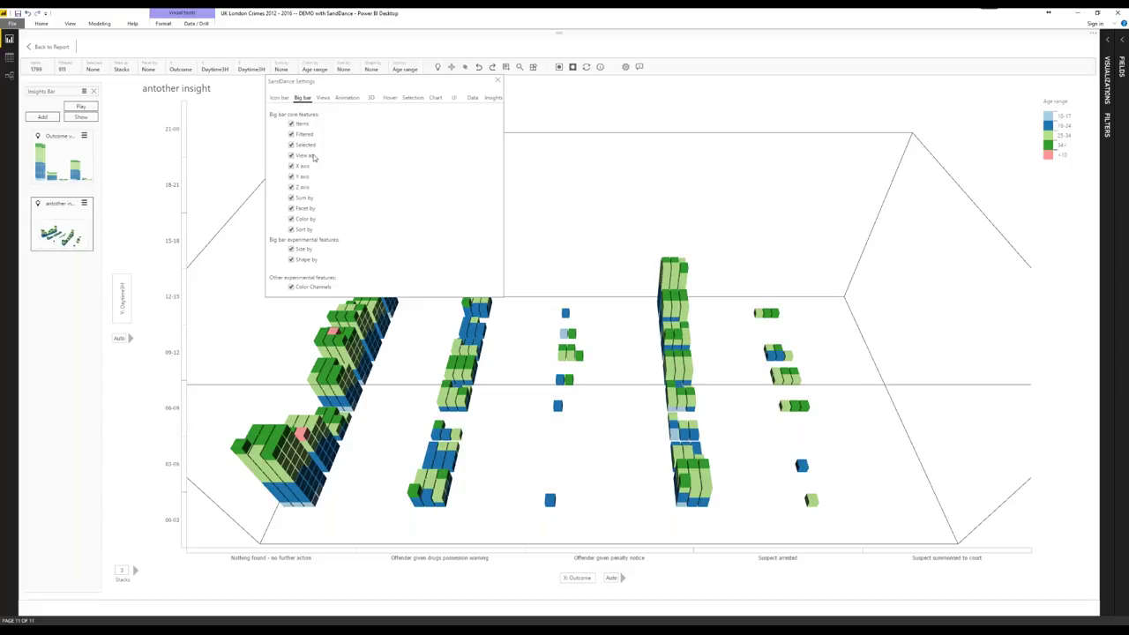
Enable the experimental views Random, Poisson, Spiral, Radial, Xband, Yband, Bar and Violin, and close the SandDance settings.
left_click(322, 98)
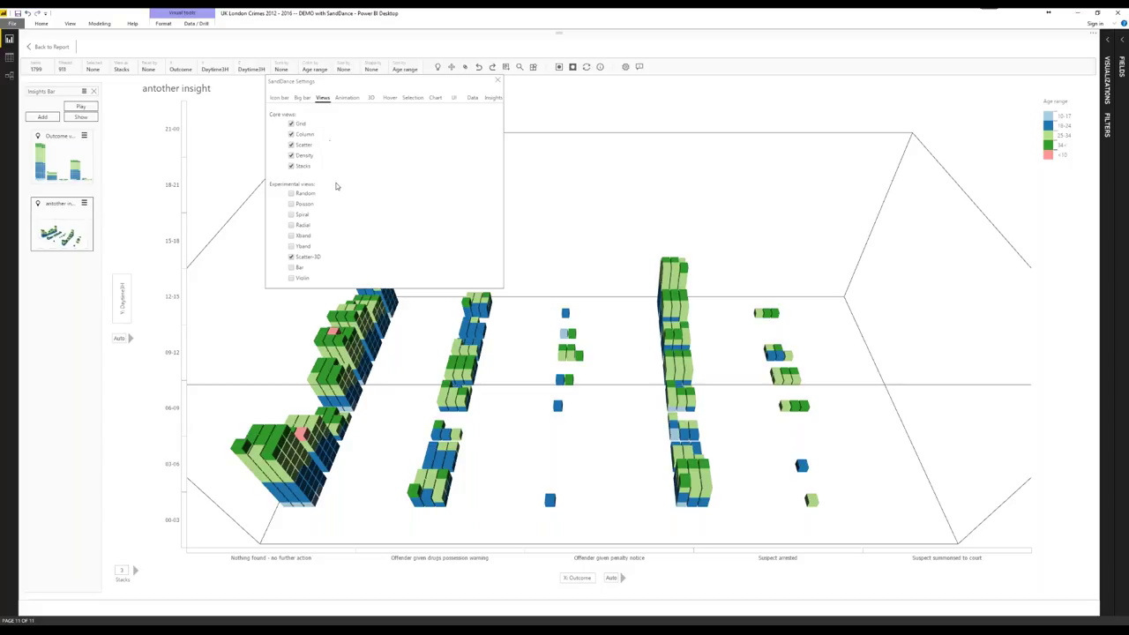
left_click(308, 193)
left_click(307, 204)
left_click(308, 216)
left_click(307, 226)
left_click(300, 236)
left_click(302, 246)
left_click(303, 267)
left_click(498, 80)
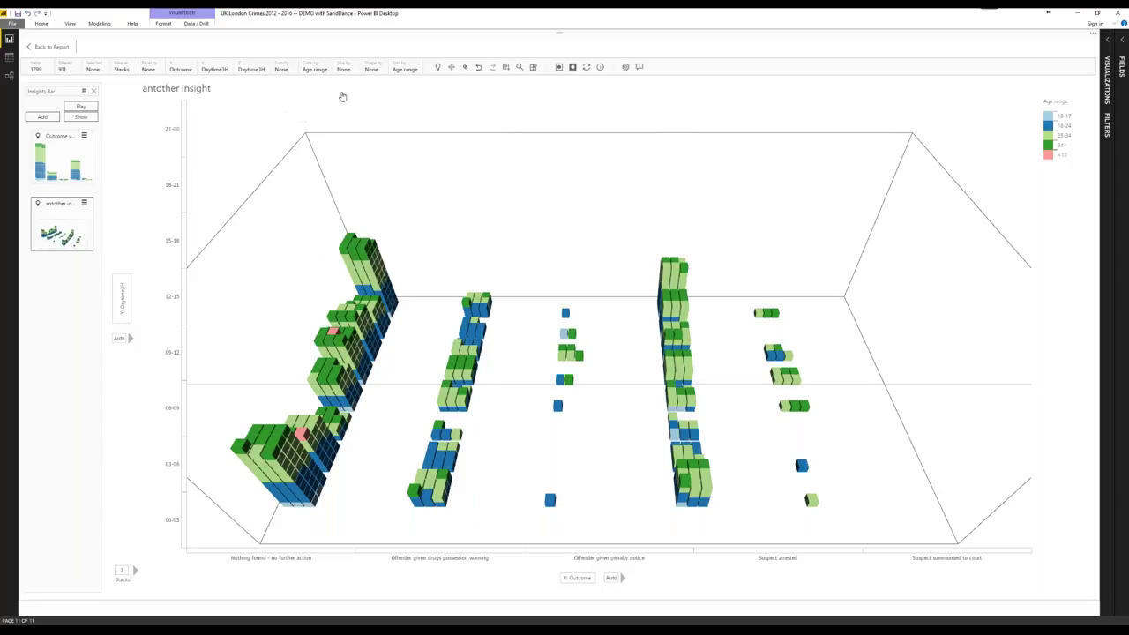
Switch the chart to the Violin view and exclude the Suspect arrested items.
left_click(121, 68)
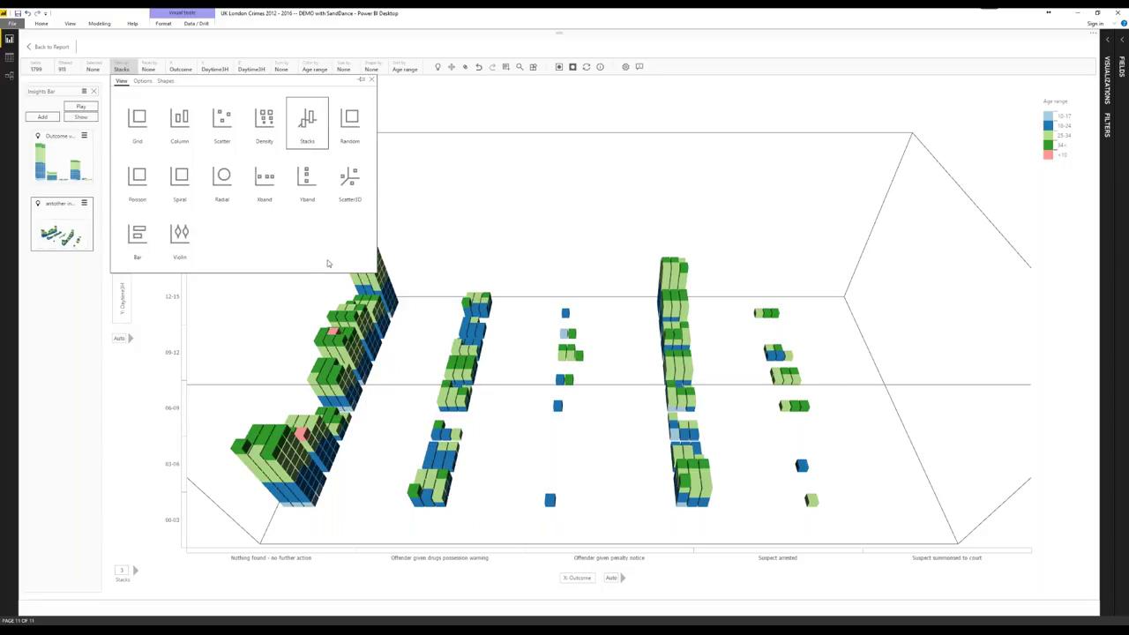
left_click(180, 236)
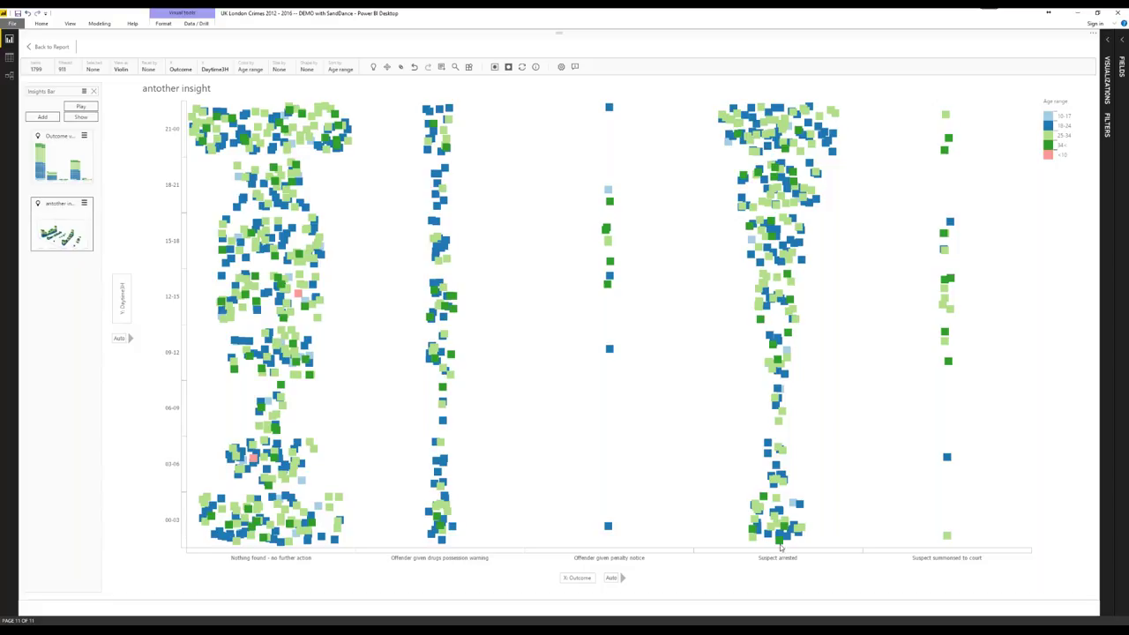
left_click(809, 558)
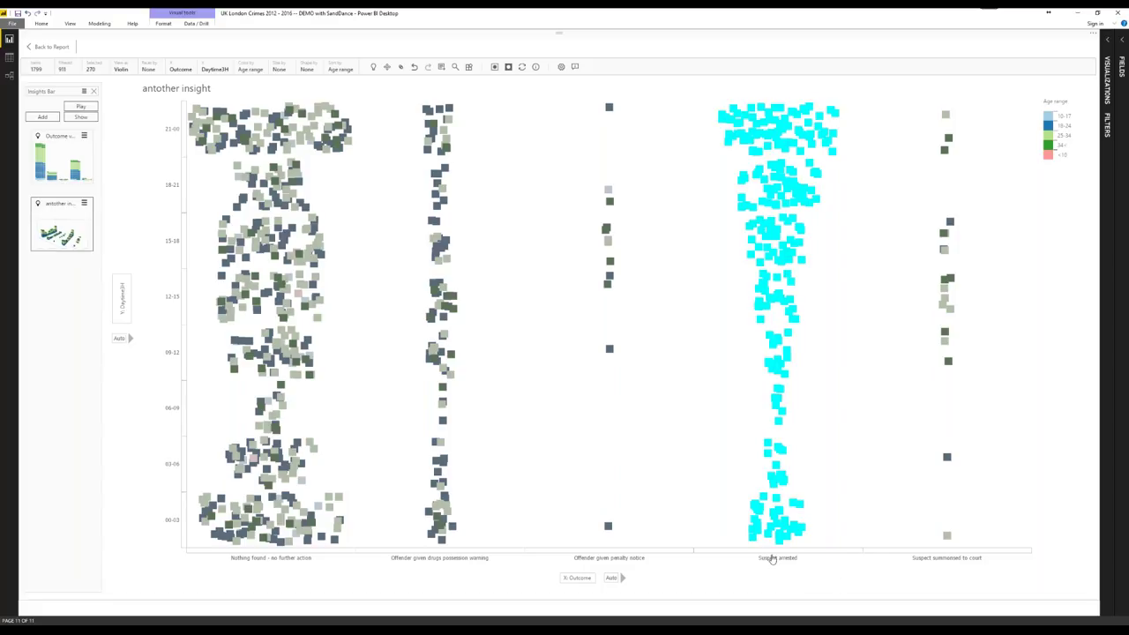
left_click(509, 67)
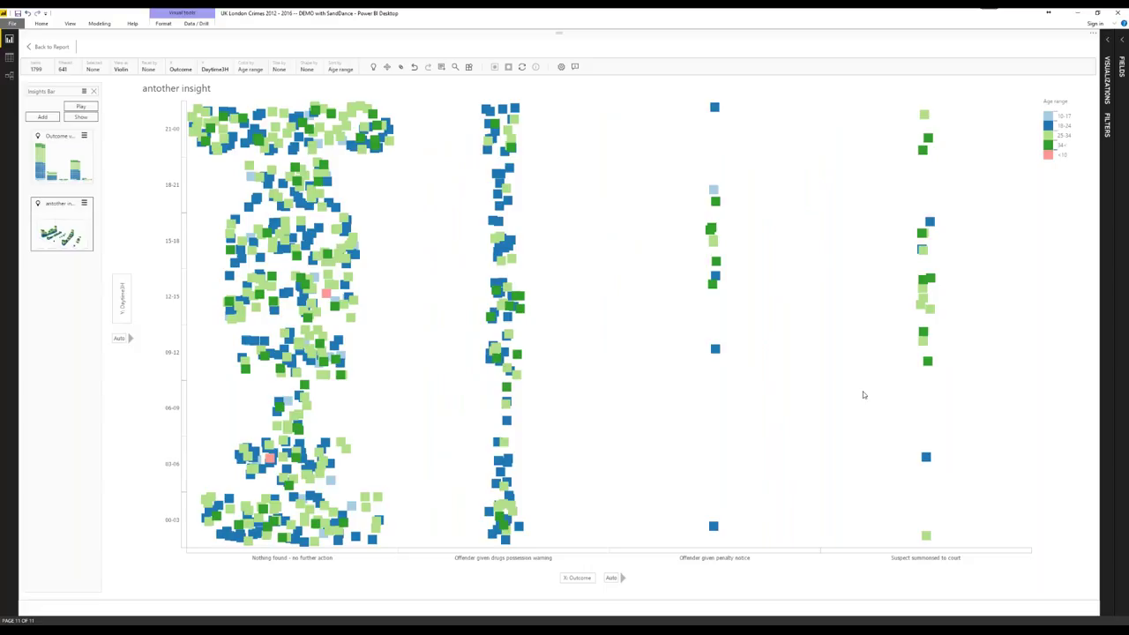
Return to the report and open the SandDance Ready page.
left_click(52, 50)
left_click(621, 609)
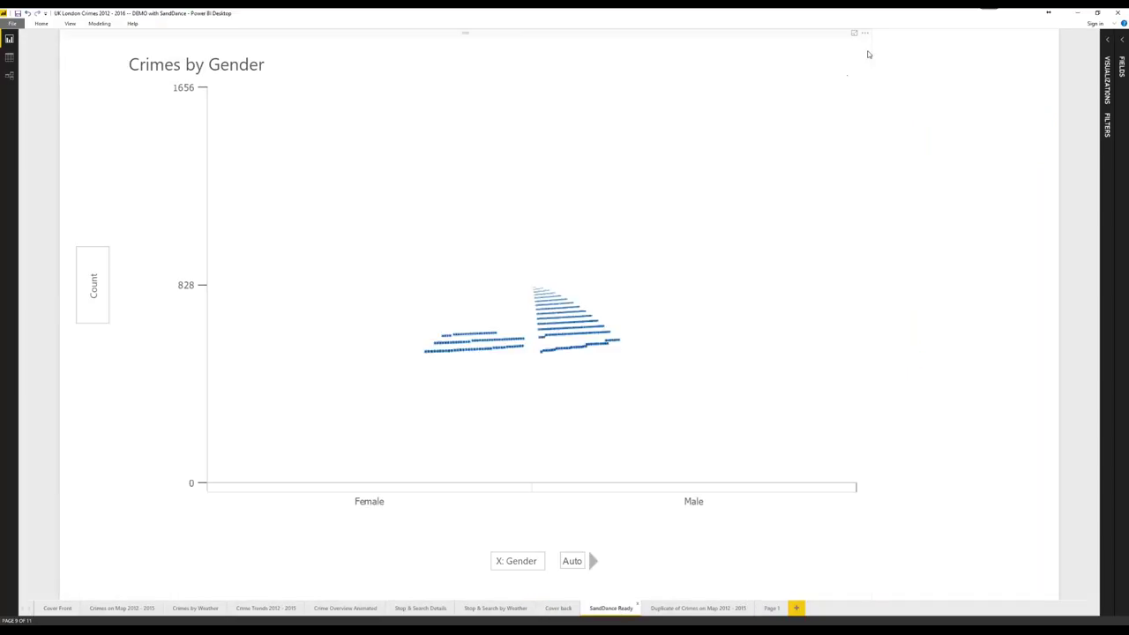
Open the Crimes by Gender SandDance visual for editing and play its saved insights as an animated sequence.
left_click(864, 34)
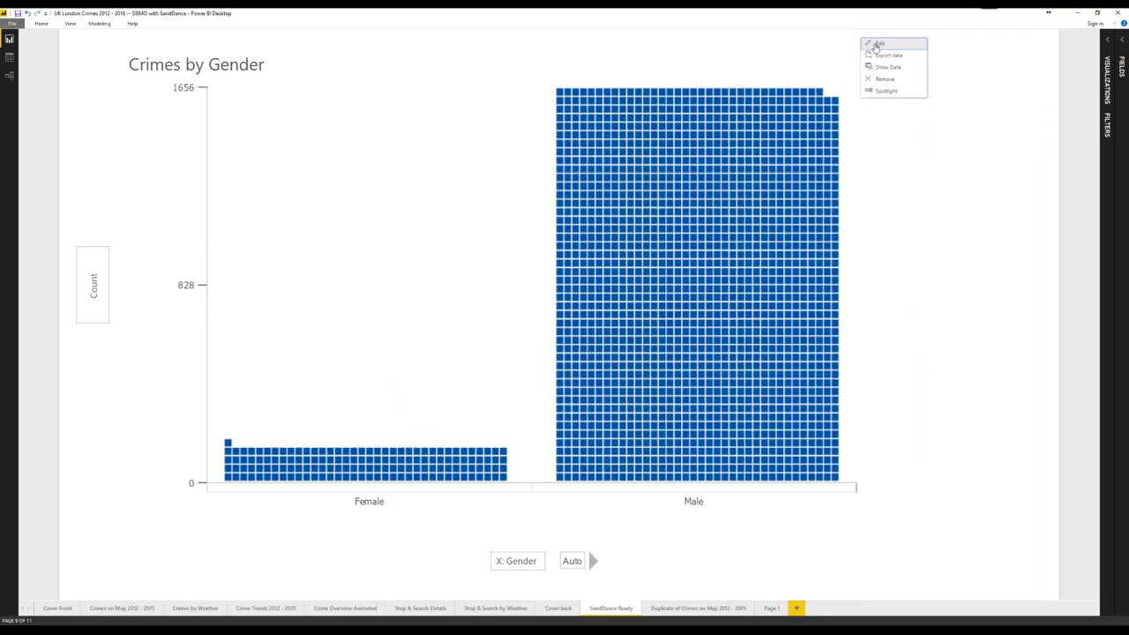
left_click(879, 43)
left_click(153, 67)
left_click(83, 108)
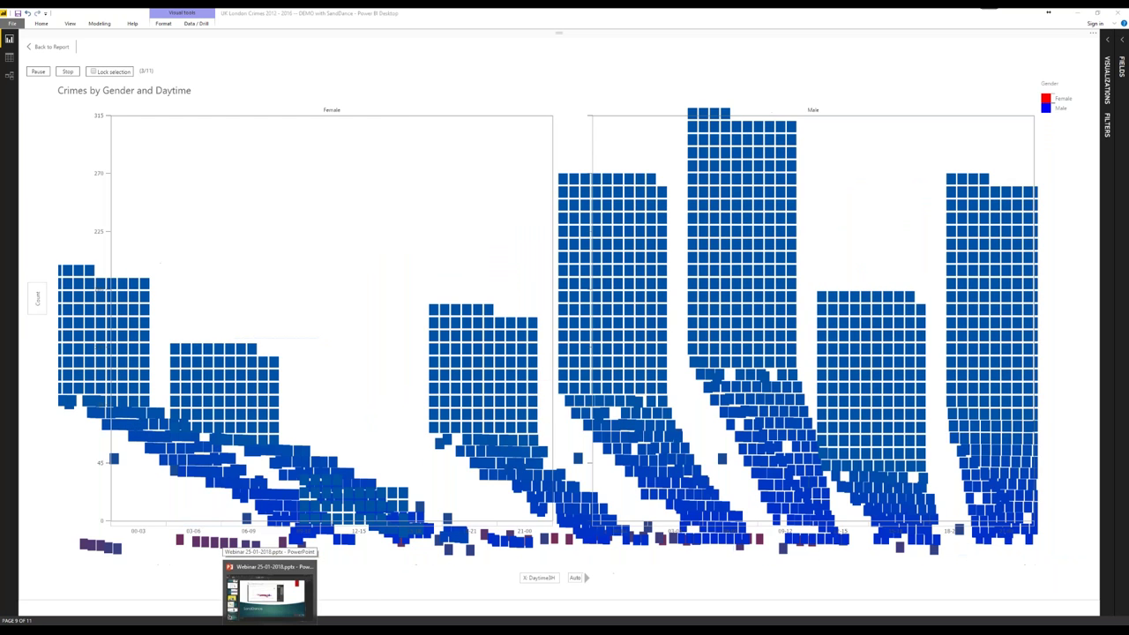
Switch to the Webinar 25-01-2018 PowerPoint presentation, start the slide show from the current slide and advance the slides.
left_click(271, 592)
key("shift+F5")
key("Right")
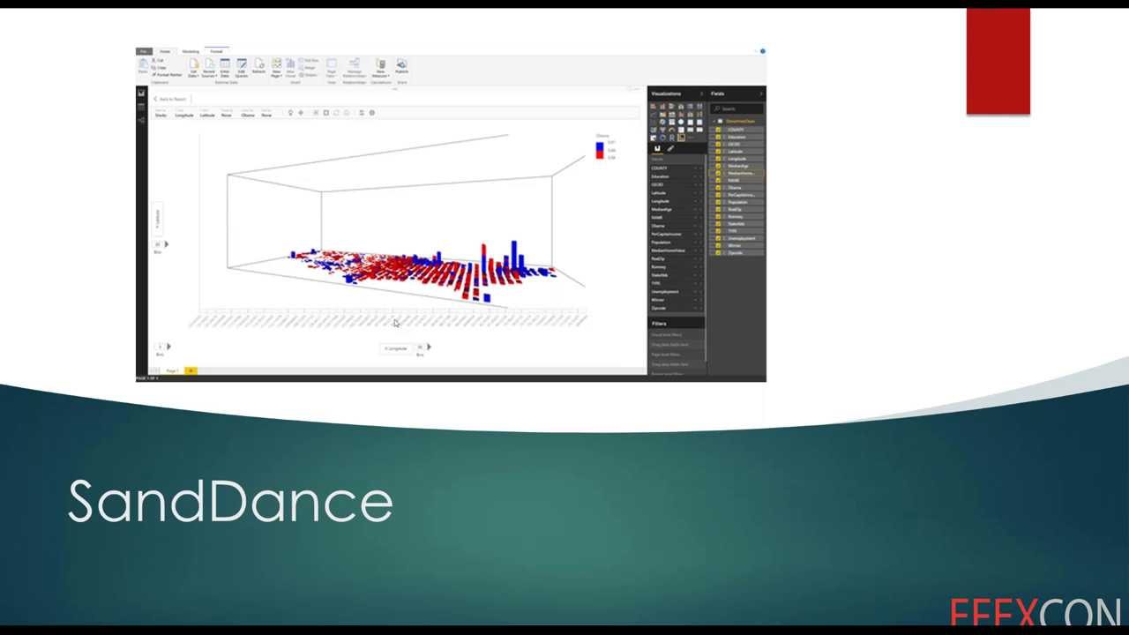
key("Right")
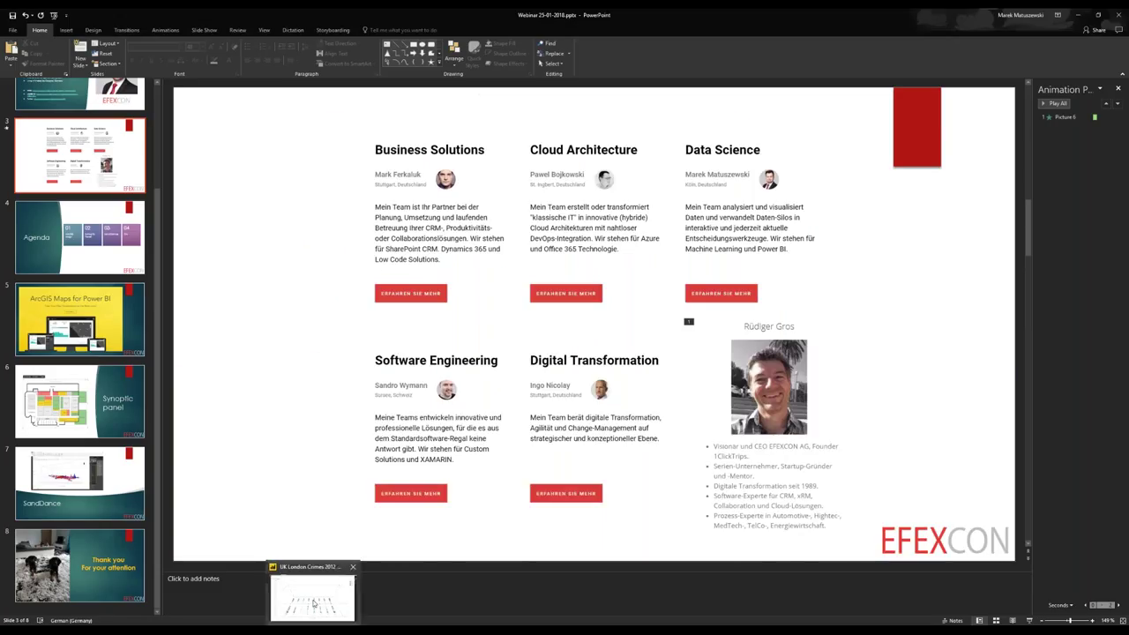
Switch back to Power BI and open the By Area map for editing on the Duplicate of Crimes on Map 2012 - 2015 page.
left_click(316, 604)
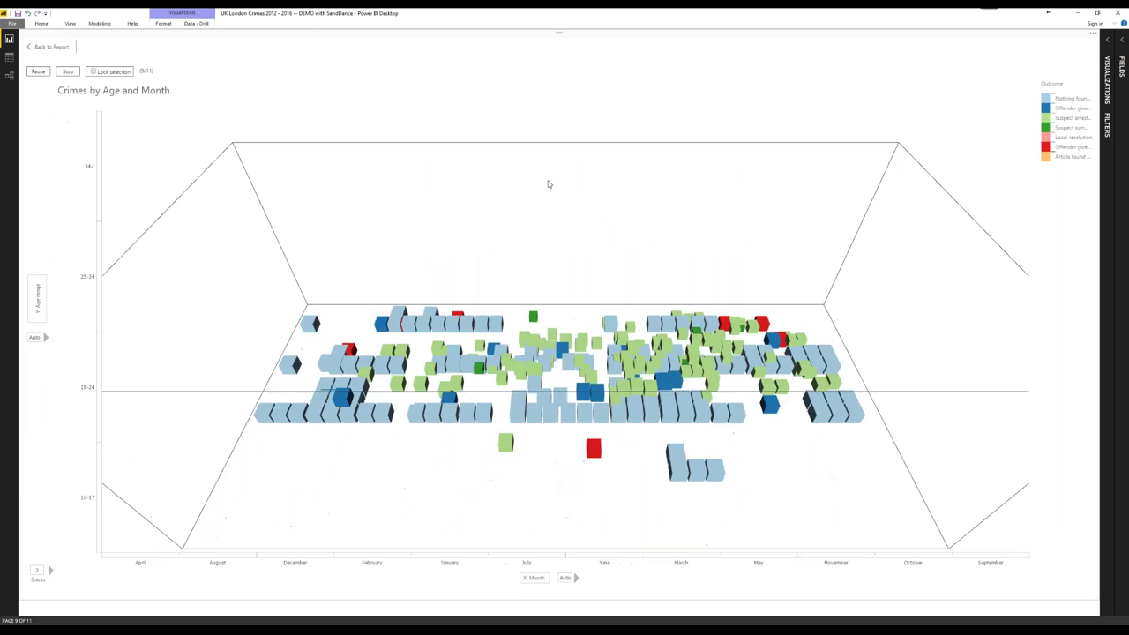
left_click(53, 46)
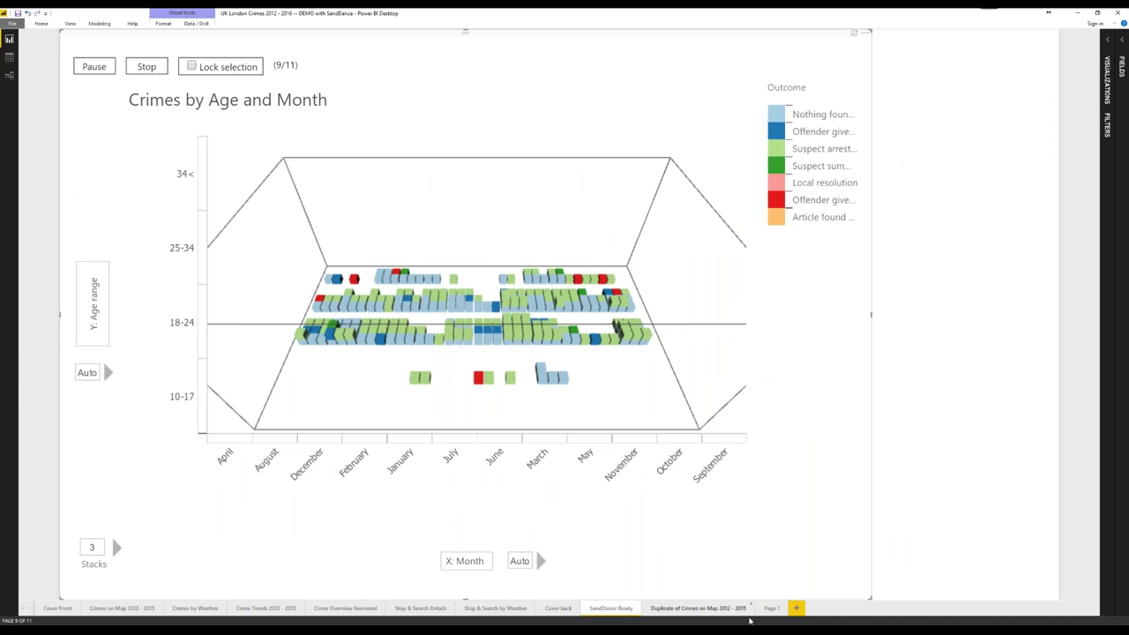
left_click(717, 611)
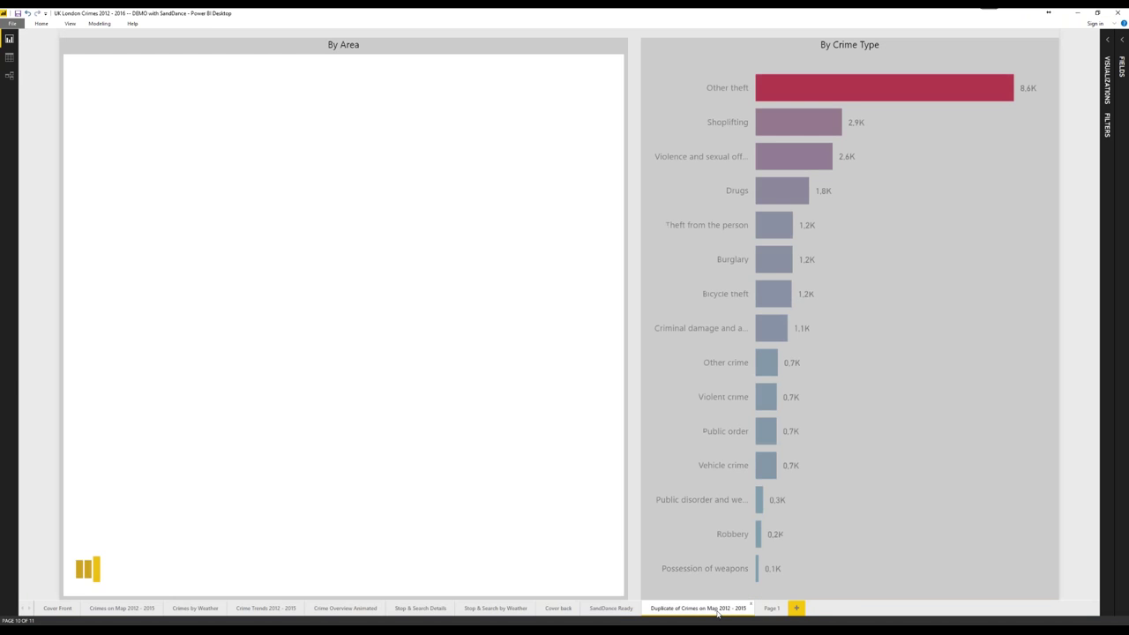
left_click(621, 34)
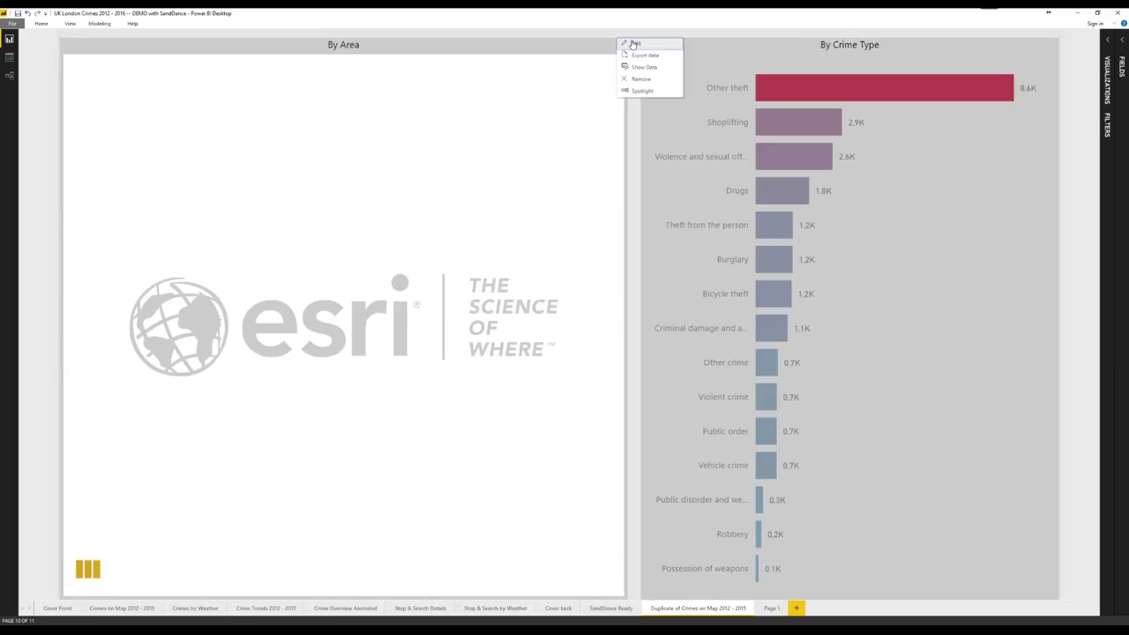
left_click(636, 43)
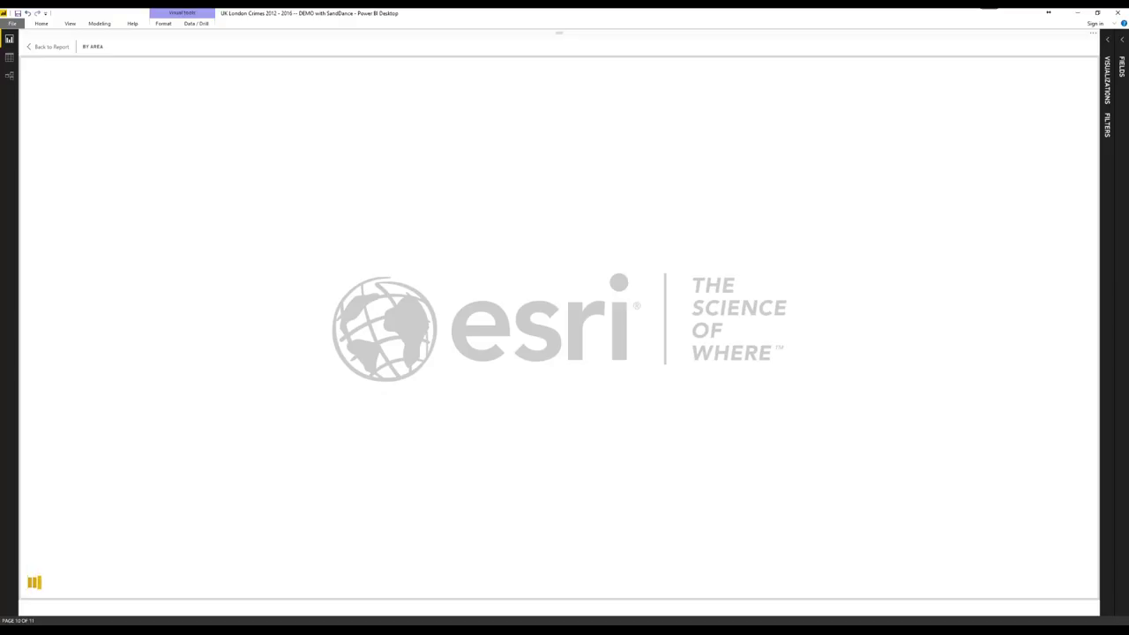
Minimize Power BI, start the PowerPoint slide show from the team overview slide and reveal its animated profile picture.
left_click(1077, 12)
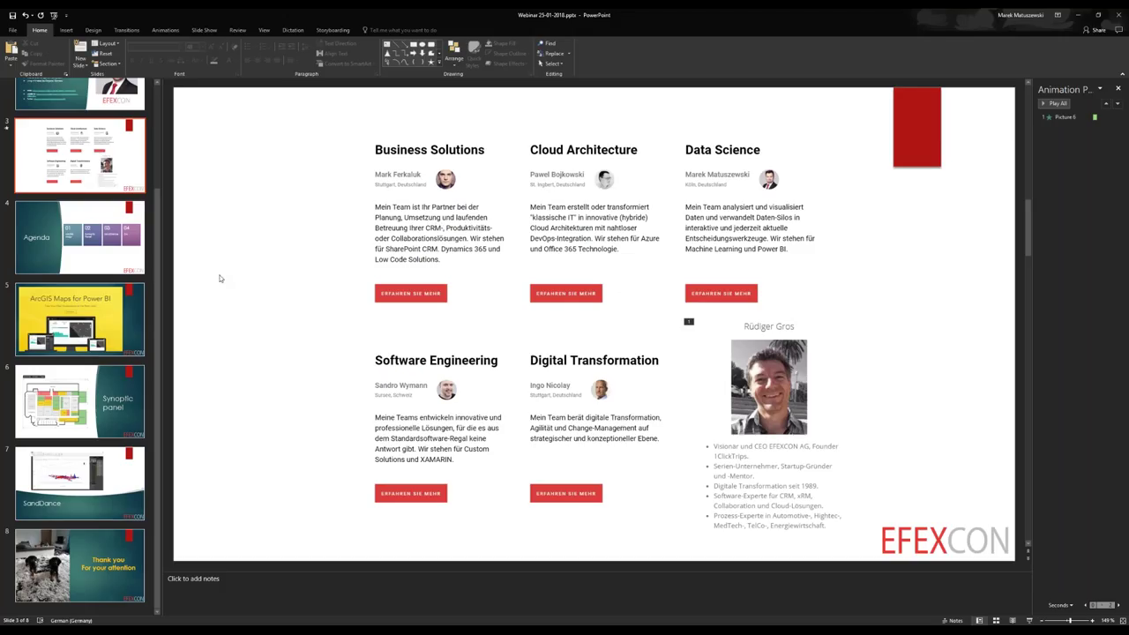
key("shift+F5")
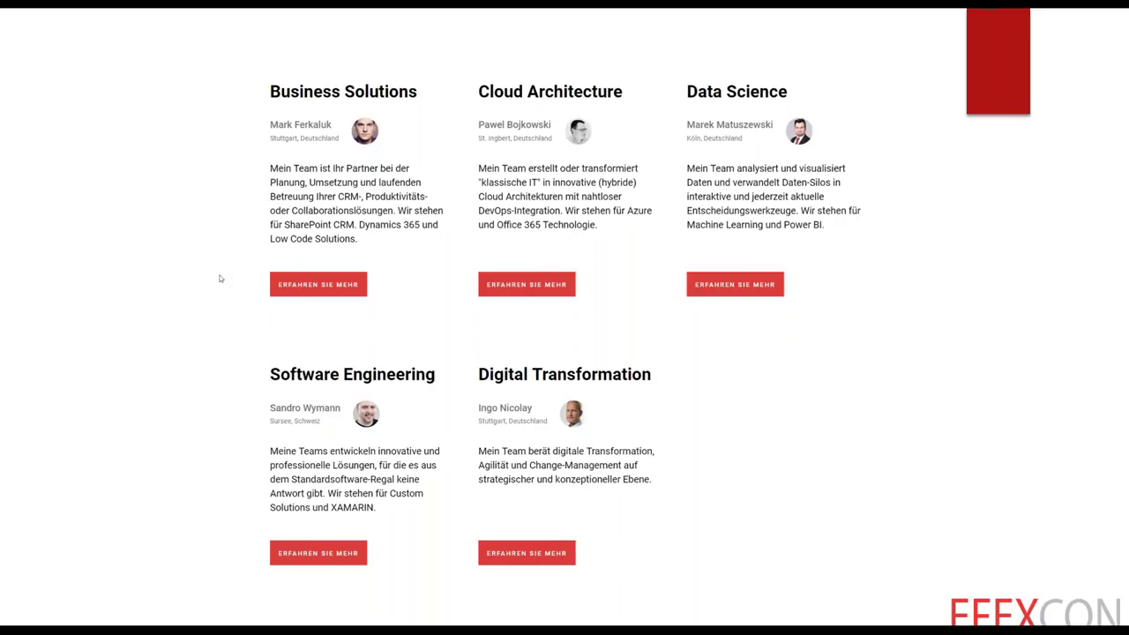
key("Right")
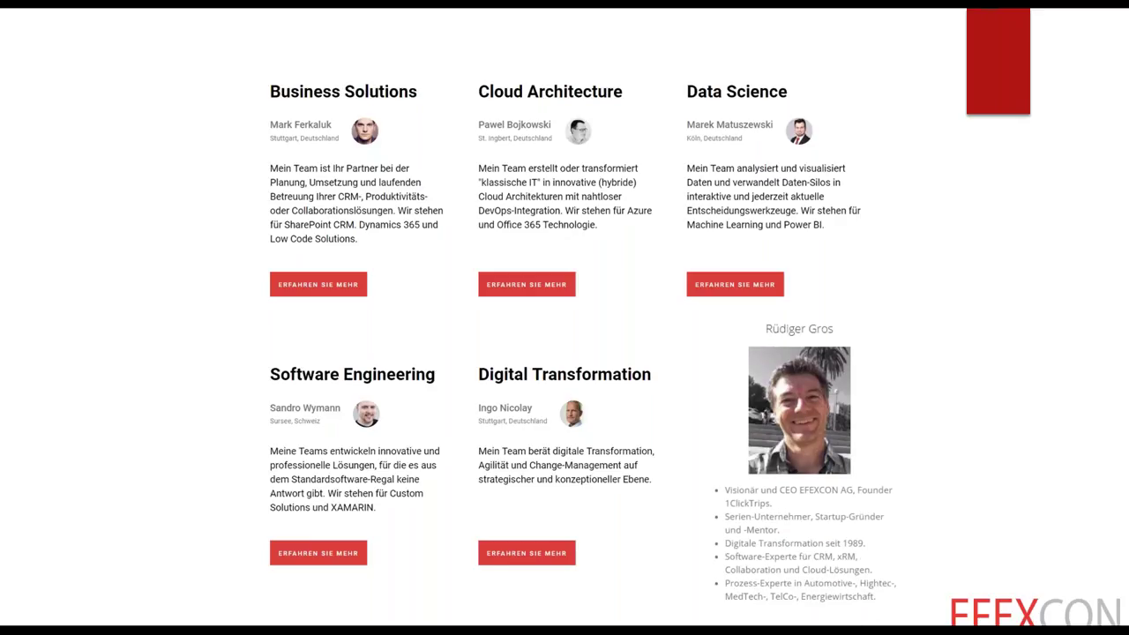